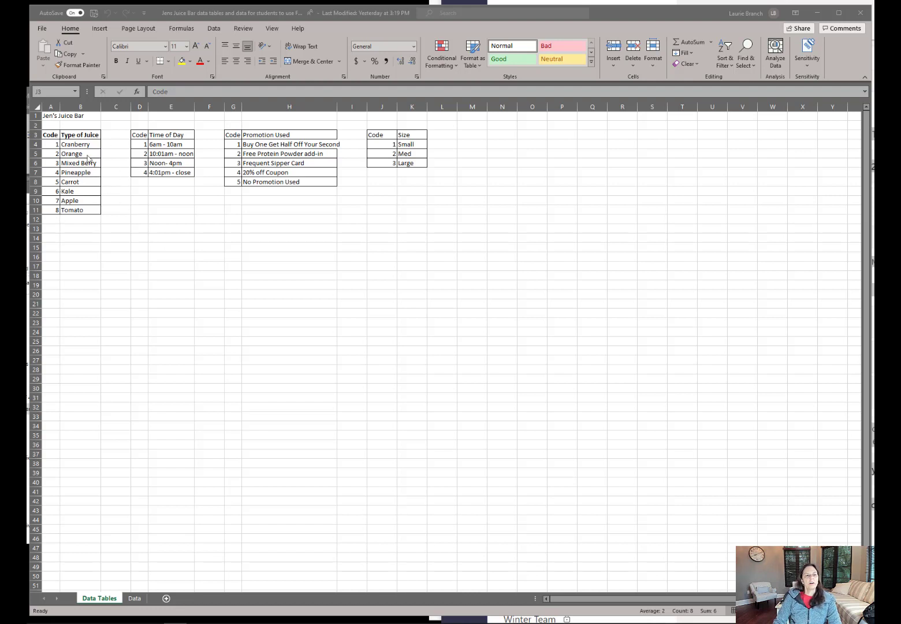
Create a copy of the Data sheet in the same workbook, placed before the Data Tables sheet.
{"action": "left_click", "coordinate": [133, 601]}
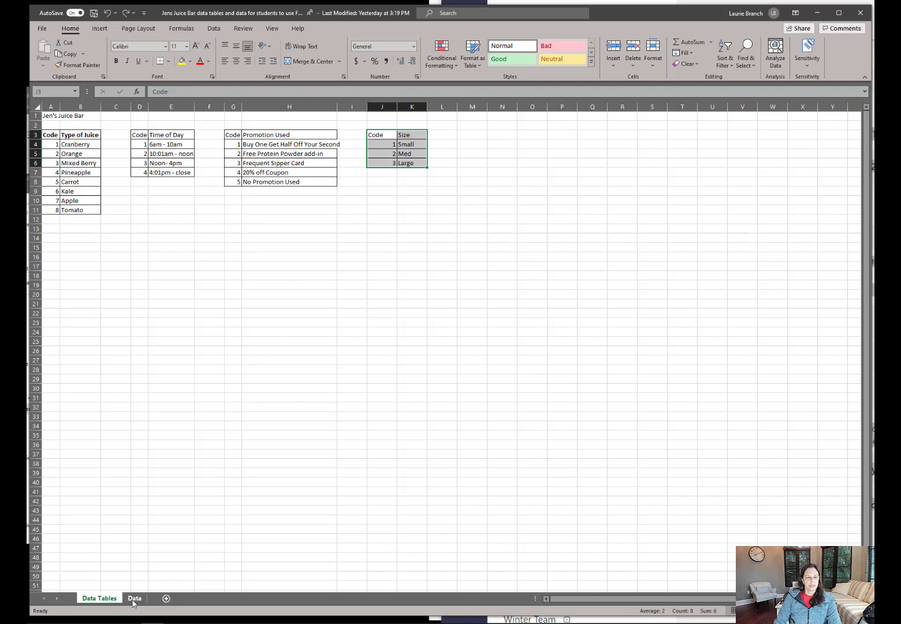
{"action": "left_click", "coordinate": [135, 599]}
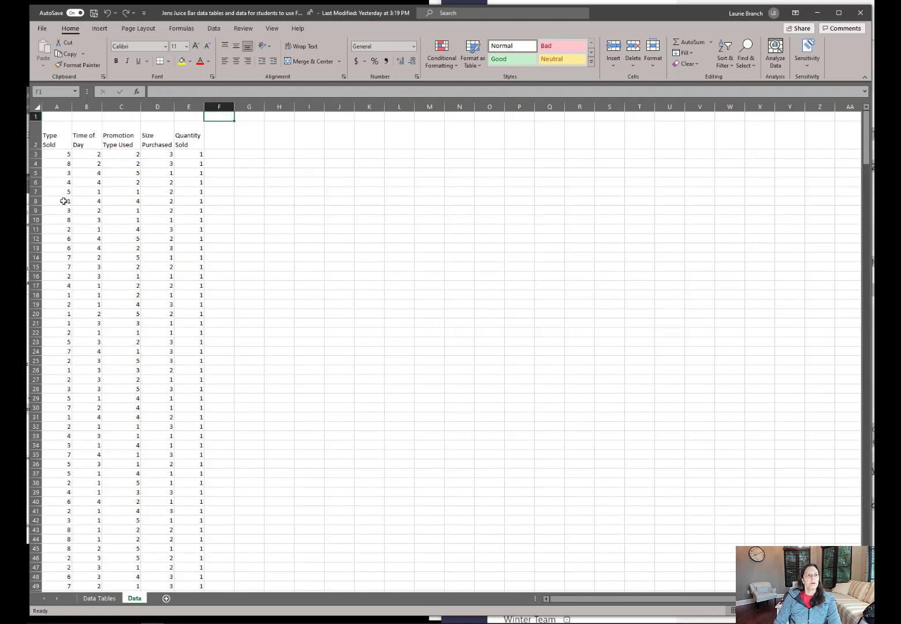
{"action": "right_click", "coordinate": [36, 107]}
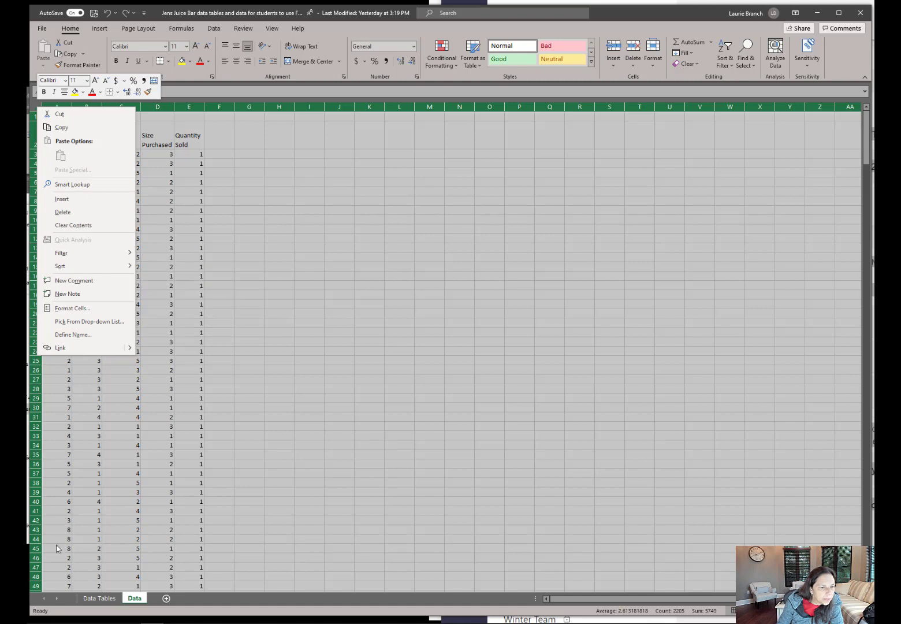
{"action": "right_click", "coordinate": [145, 599]}
{"action": "right_click", "coordinate": [146, 601]}
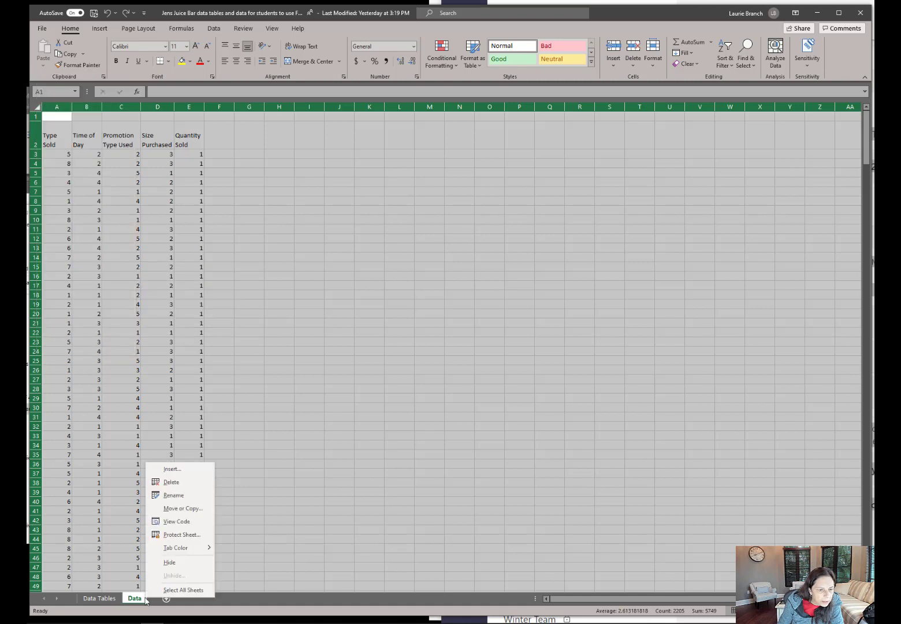
{"action": "left_click", "coordinate": [197, 508]}
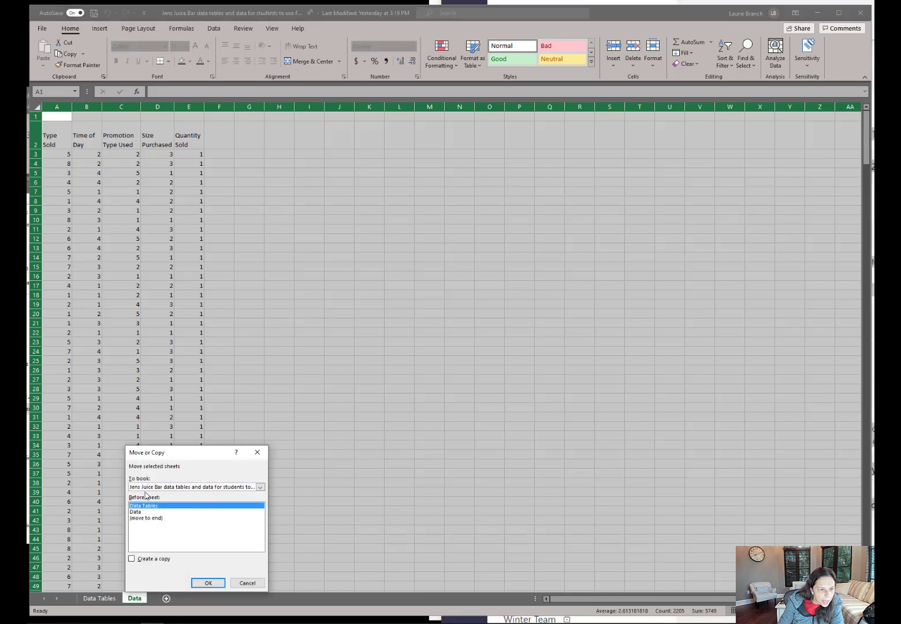
{"action": "left_click", "coordinate": [131, 559]}
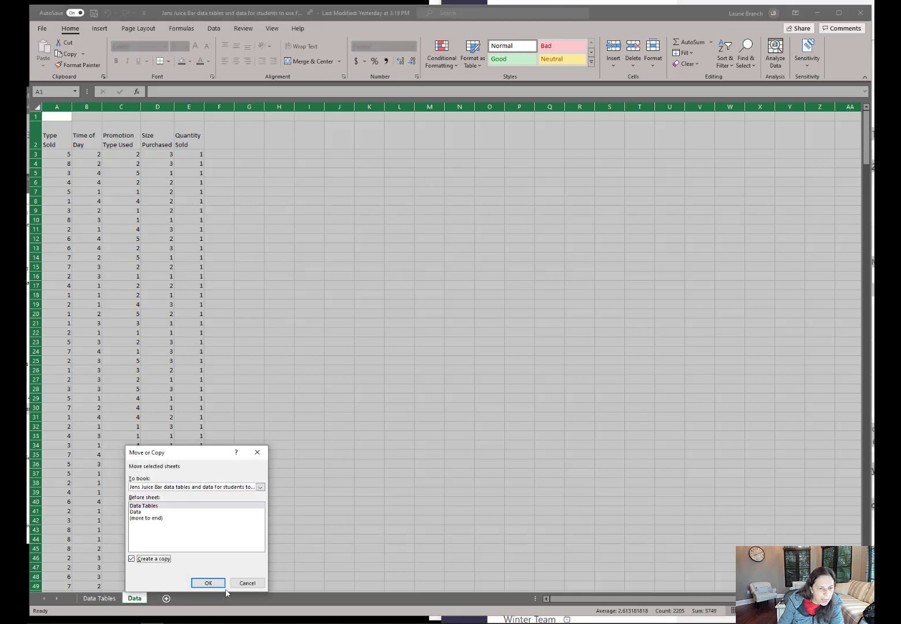
{"action": "left_click", "coordinate": [208, 582]}
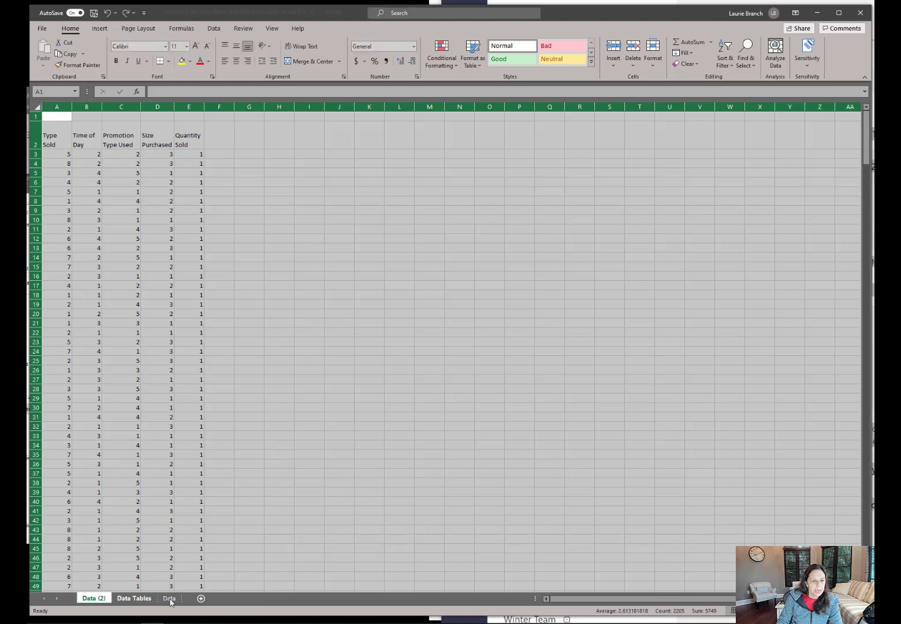
Rename the copied Data sheet as "Working Data".
{"action": "double_click", "coordinate": [101, 598]}
{"action": "type", "text": "W"}
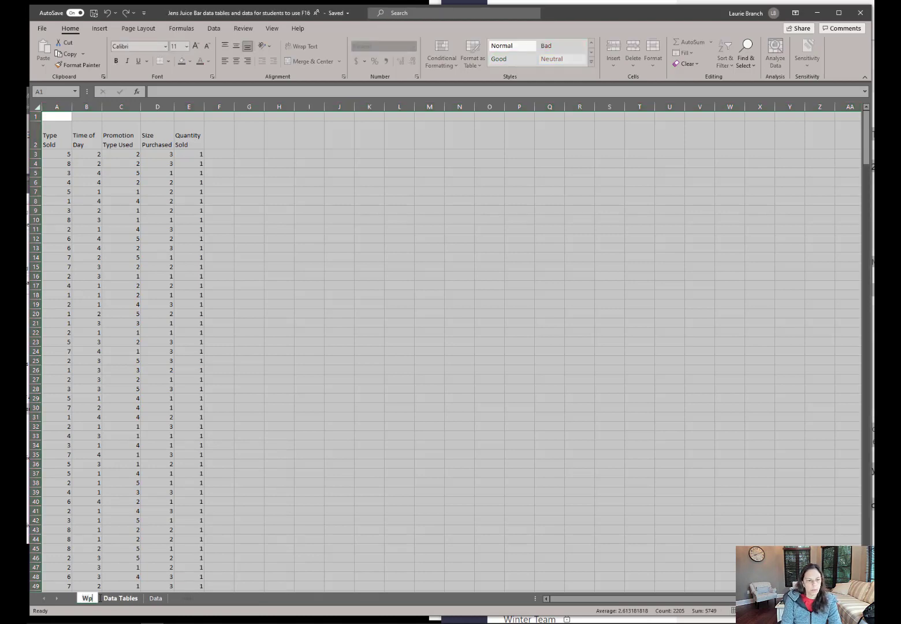
{"action": "type", "text": "orking Data"}
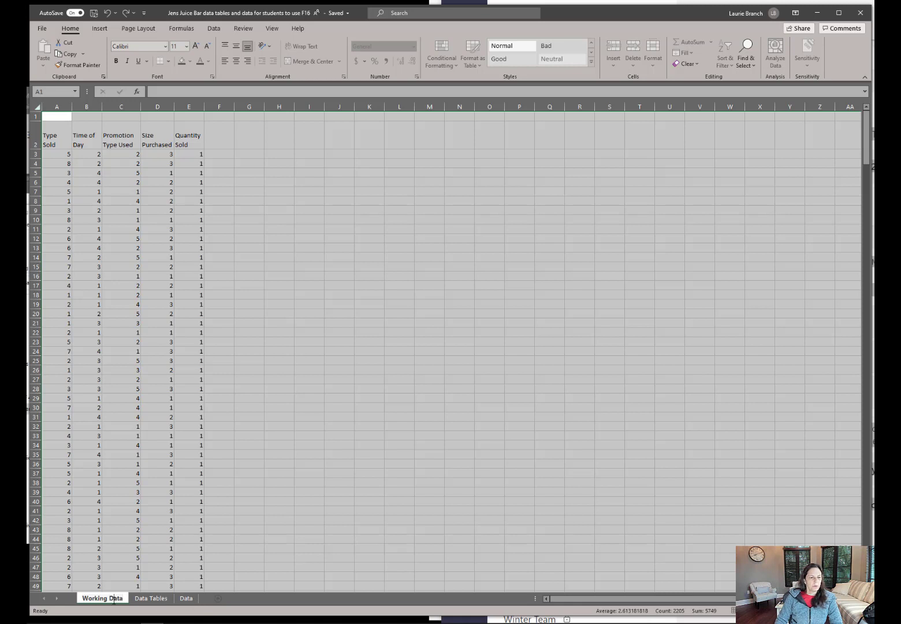
Move the Working Data sheet between the Data Tables and Data sheets.
{"action": "left_click", "coordinate": [186, 599]}
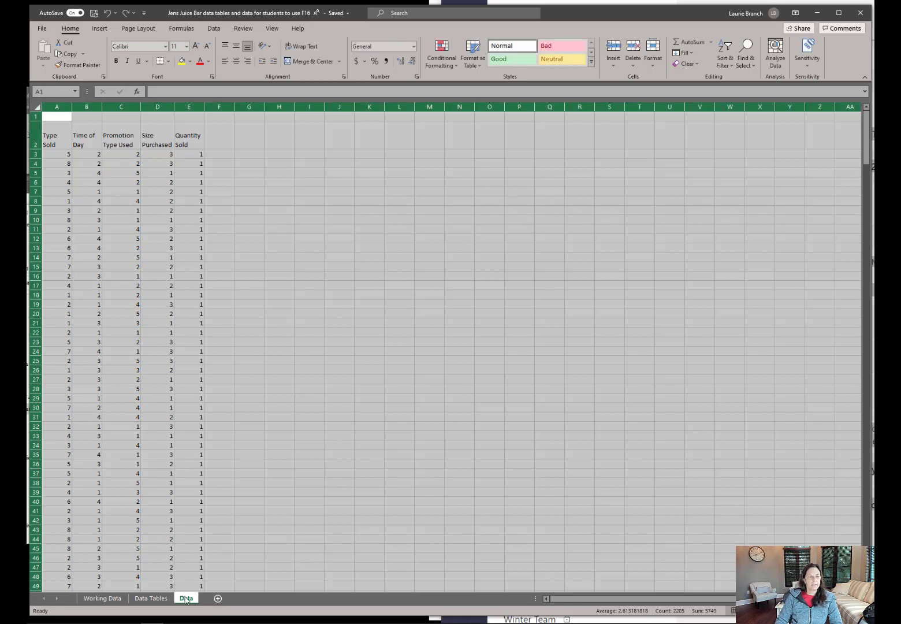
{"action": "left_click", "coordinate": [108, 603]}
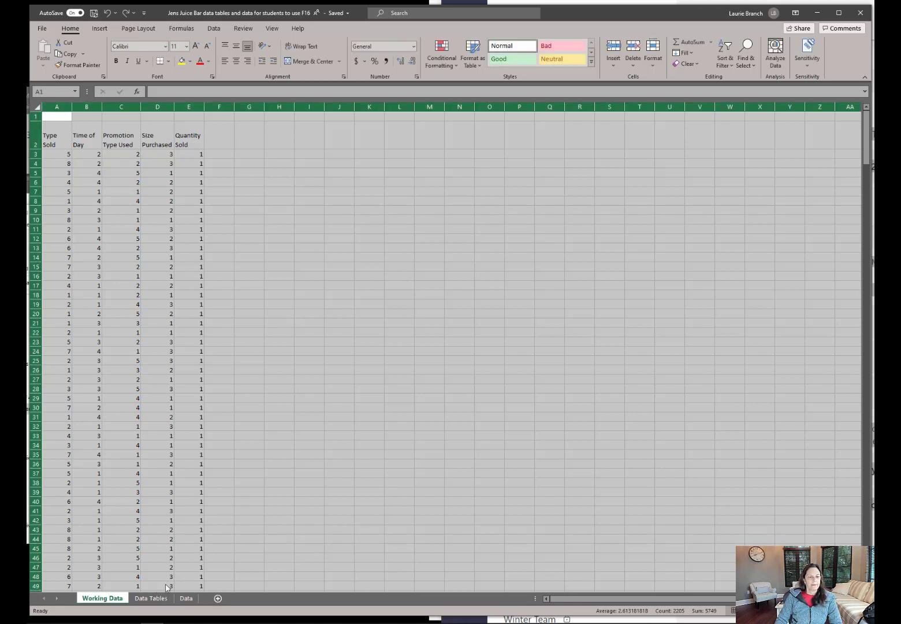
{"action": "left_click_drag", "start_coordinate": [166, 587], "coordinate": [179, 592]}
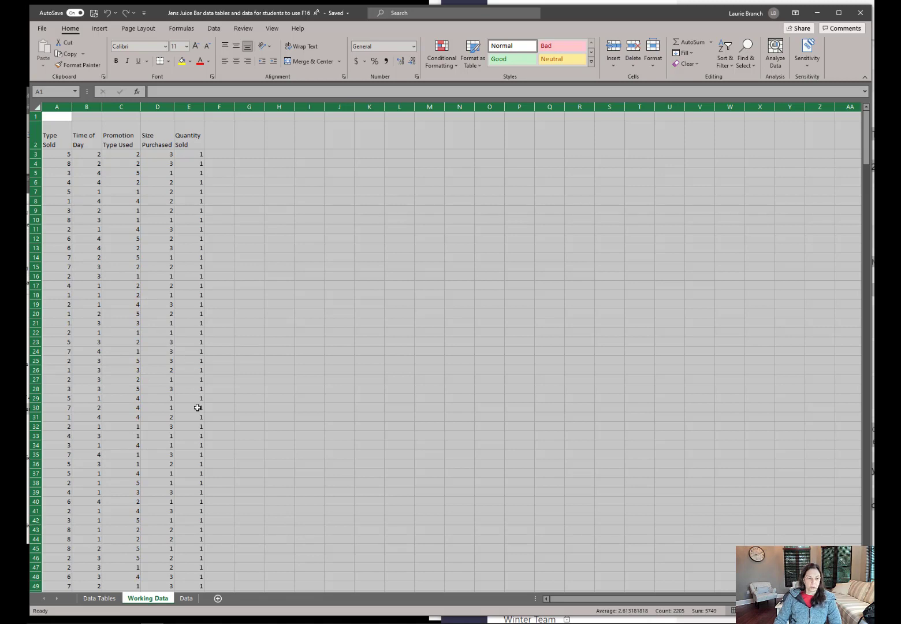
On the Data Tables sheet, convert the juice type range A3:B11 into a table with headers.
{"action": "left_click", "coordinate": [99, 599]}
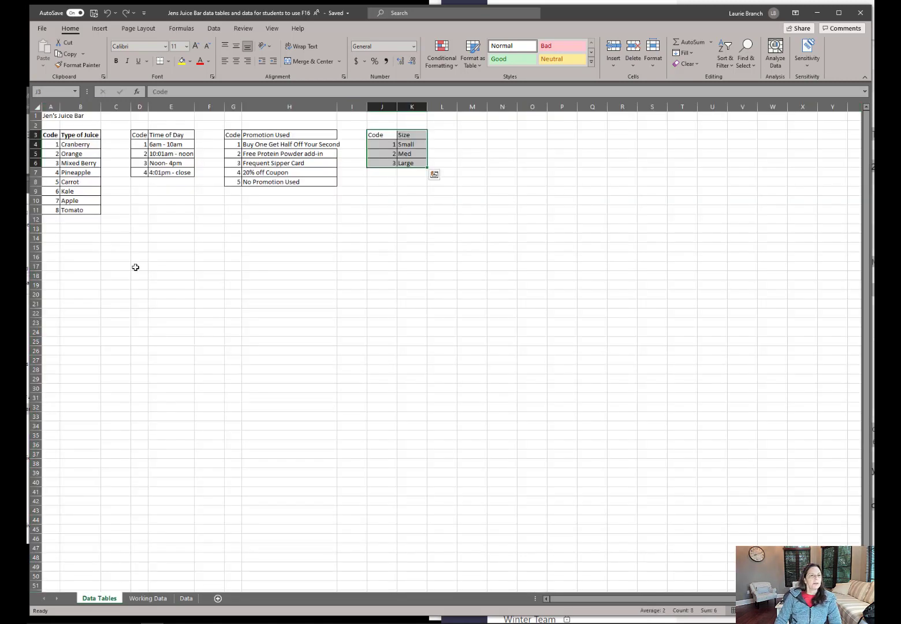
{"action": "left_click_drag", "start_coordinate": [48, 139], "coordinate": [70, 211]}
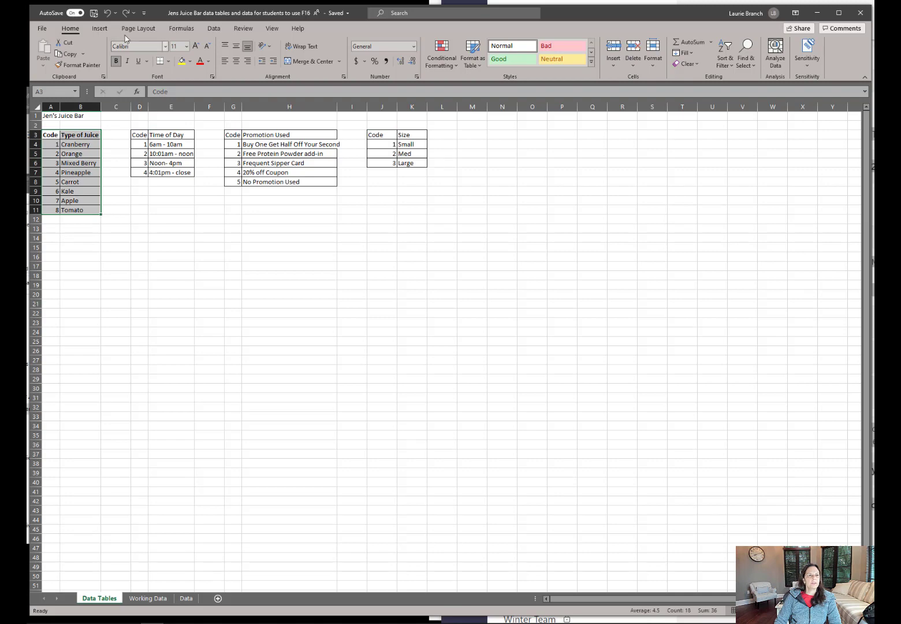
{"action": "left_click", "coordinate": [100, 29]}
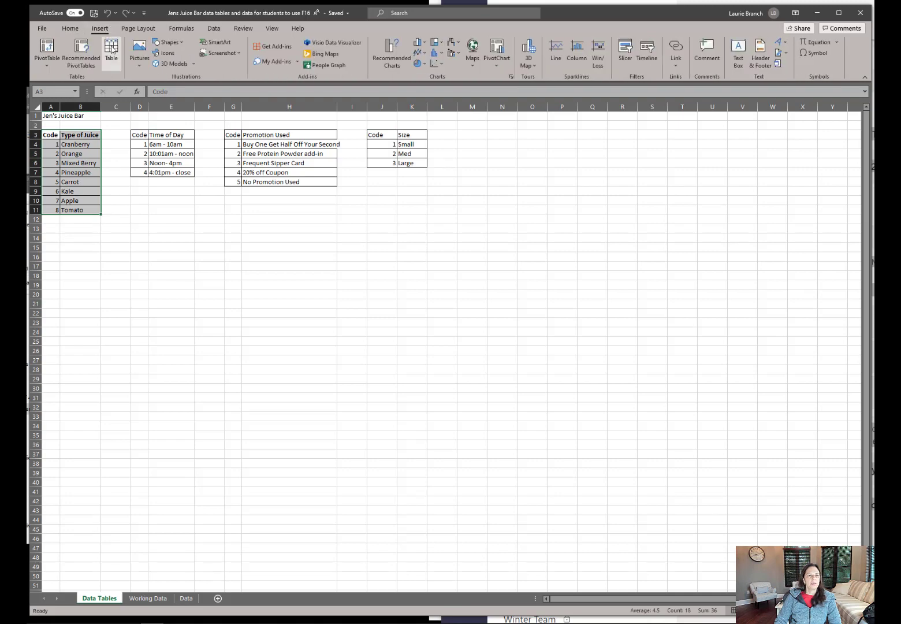
{"action": "left_click", "coordinate": [112, 49]}
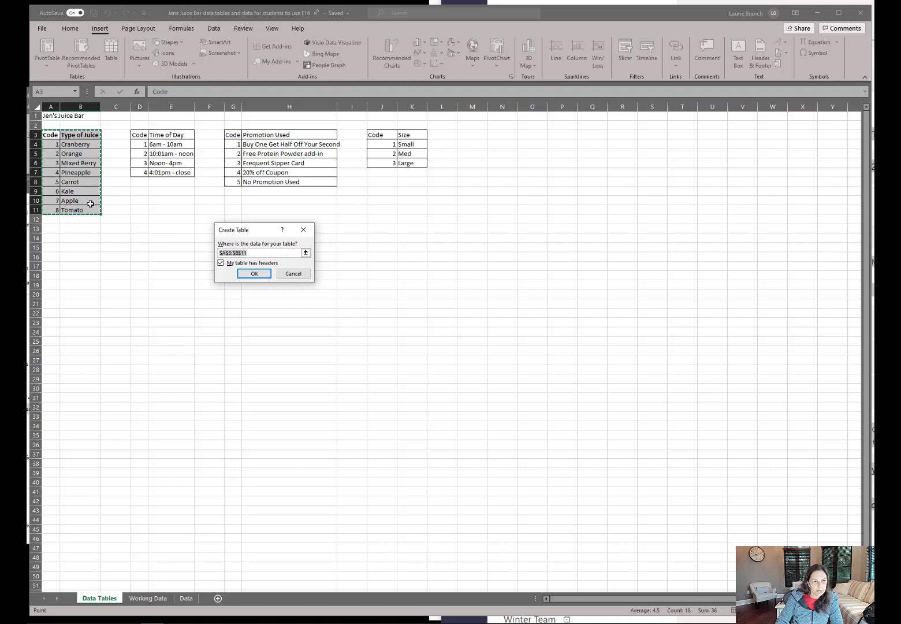
{"action": "left_click", "coordinate": [259, 275]}
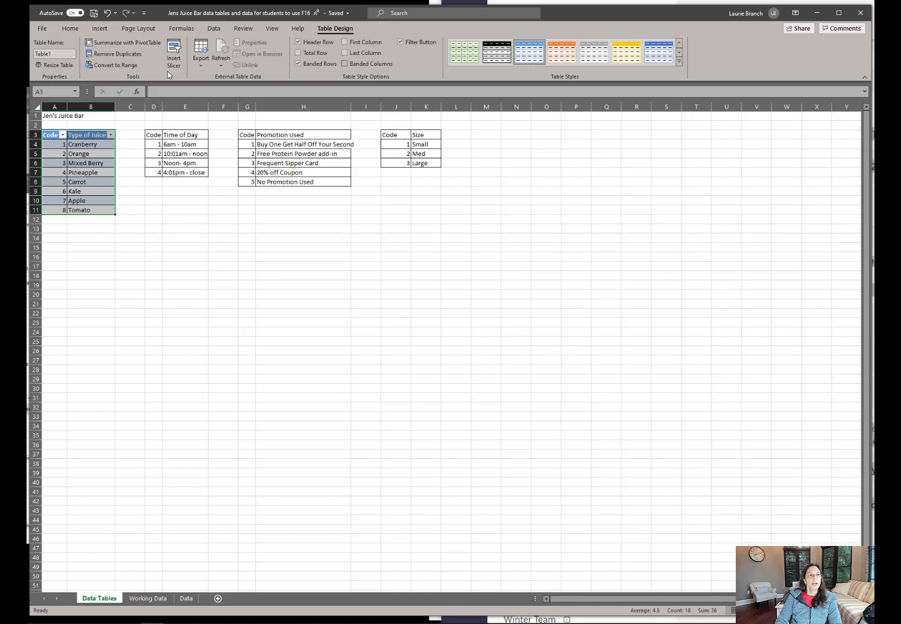
Name the juice type table "Type".
{"action": "left_click", "coordinate": [56, 54]}
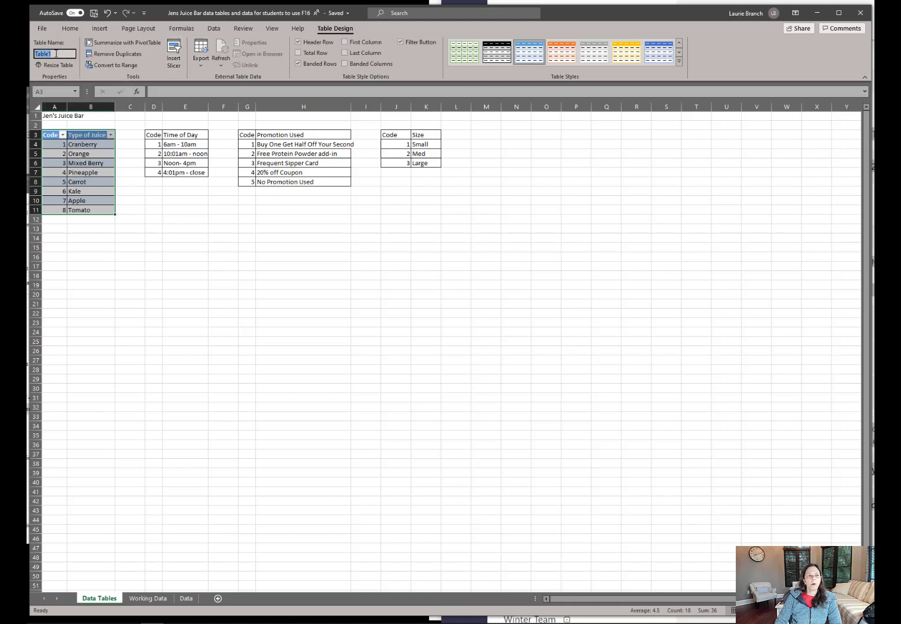
{"action": "type", "text": "Type"}
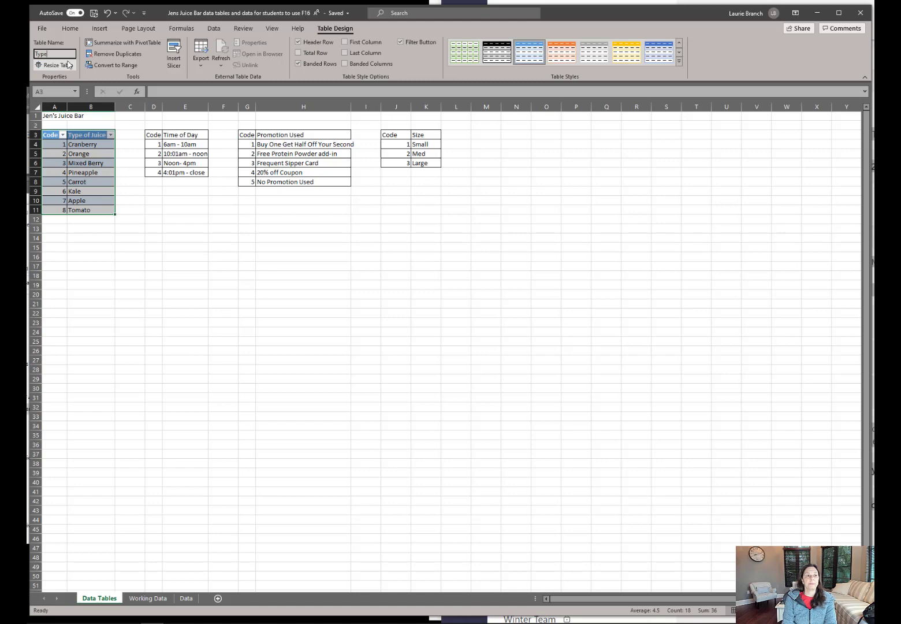
{"action": "key", "text": "Return"}
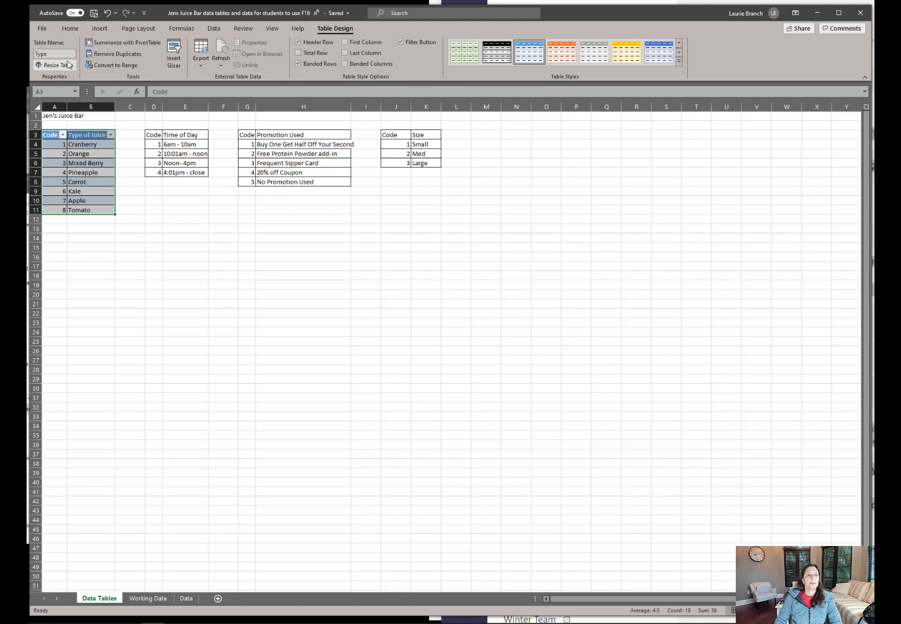
Convert the time of day range D3:E7 into a table with headers and apply the orange banded table style.
{"action": "left_click_drag", "start_coordinate": [159, 125], "coordinate": [186, 172]}
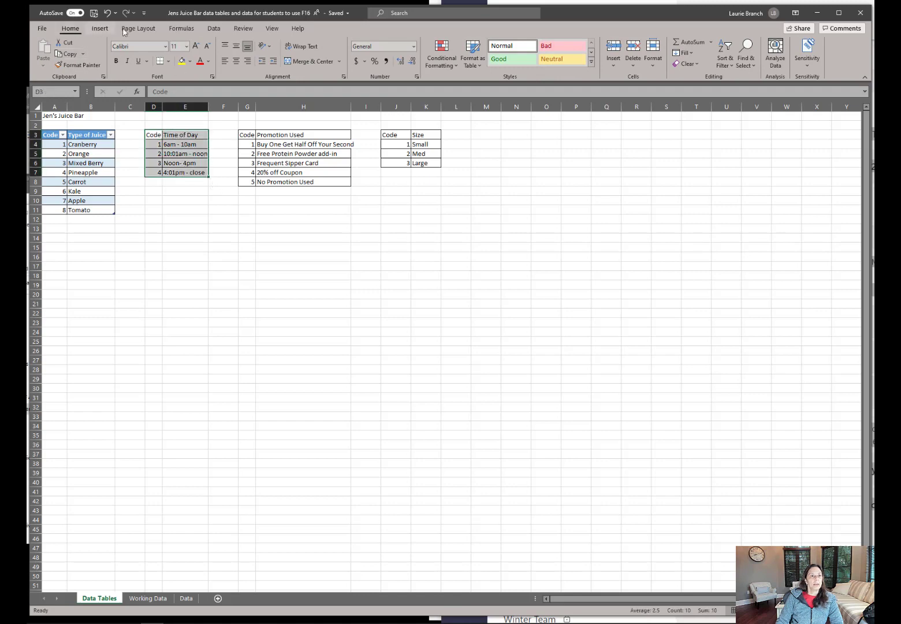
{"action": "left_click", "coordinate": [99, 28]}
{"action": "left_click", "coordinate": [108, 48]}
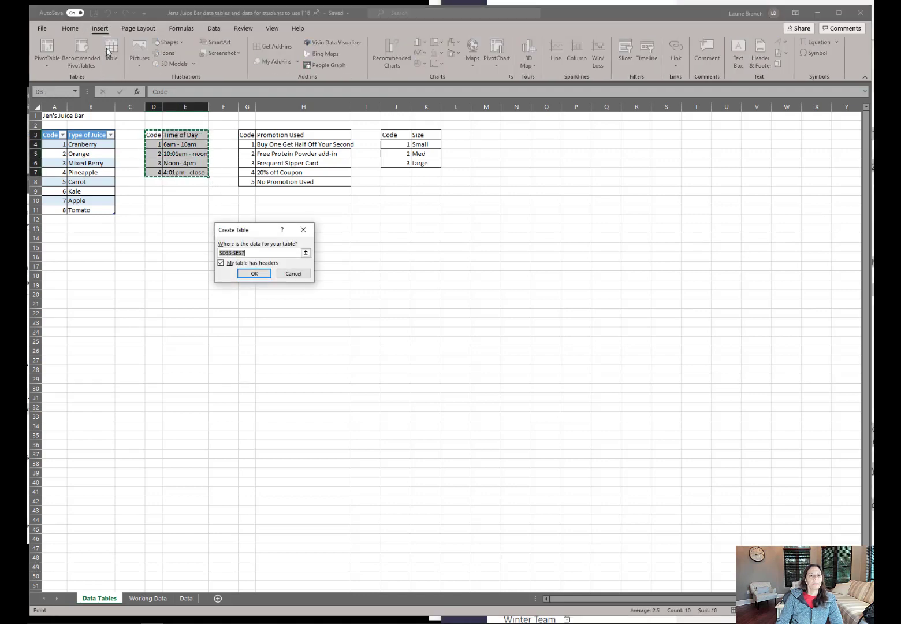
{"action": "left_click", "coordinate": [254, 274]}
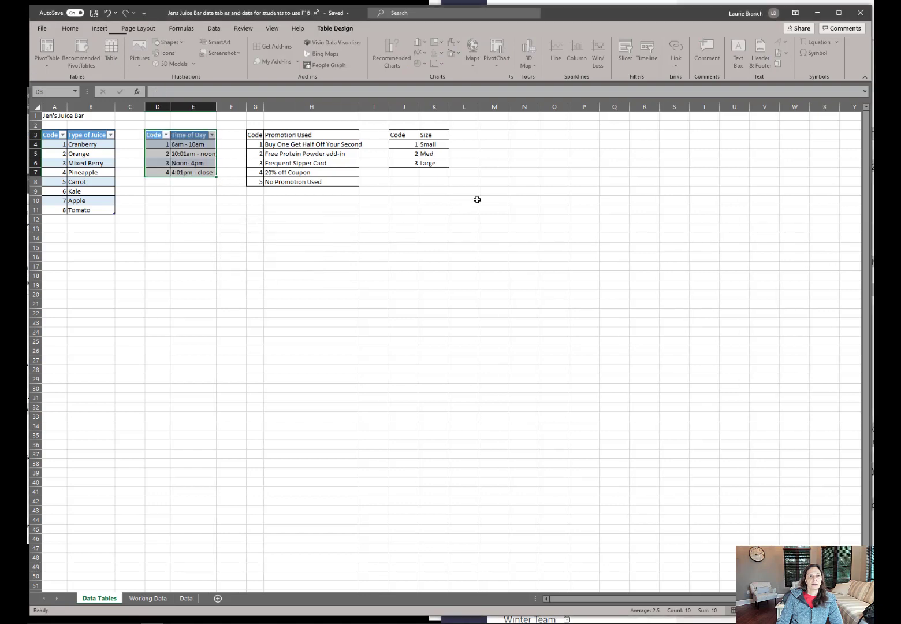
{"action": "left_click", "coordinate": [569, 61]}
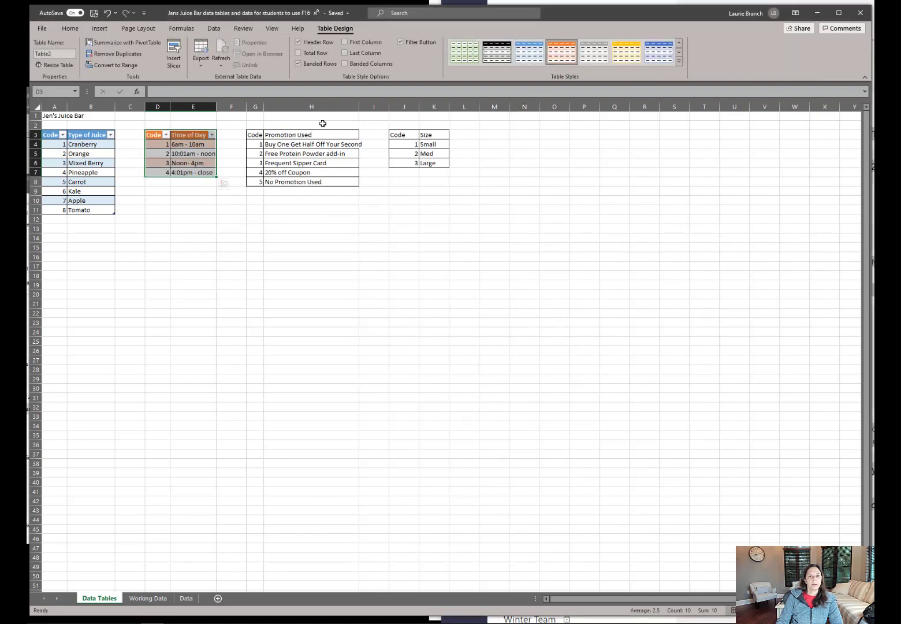
Try to name the orange time table "Time of Day".
{"action": "left_click", "coordinate": [52, 54]}
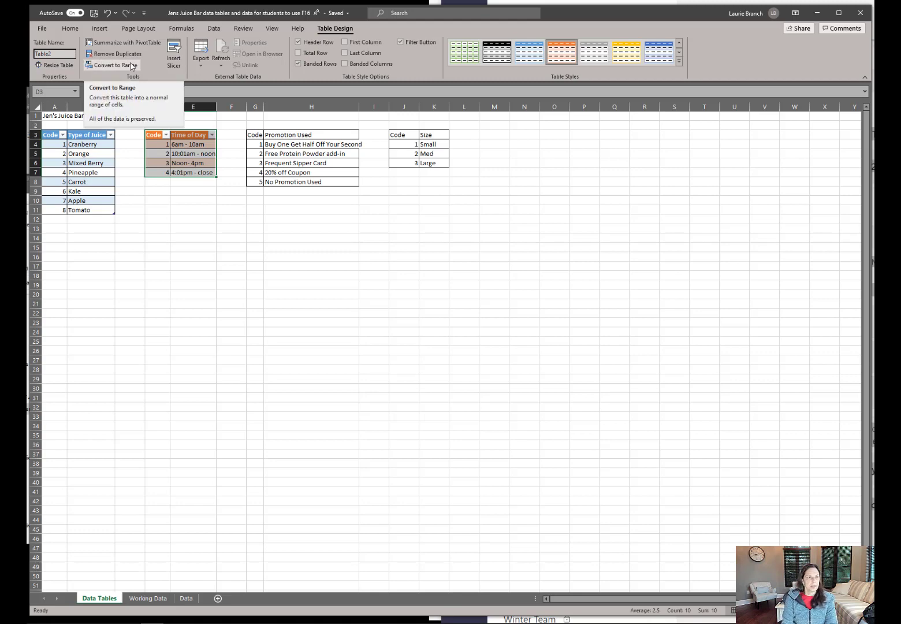
{"action": "type", "text": "Time of Day"}
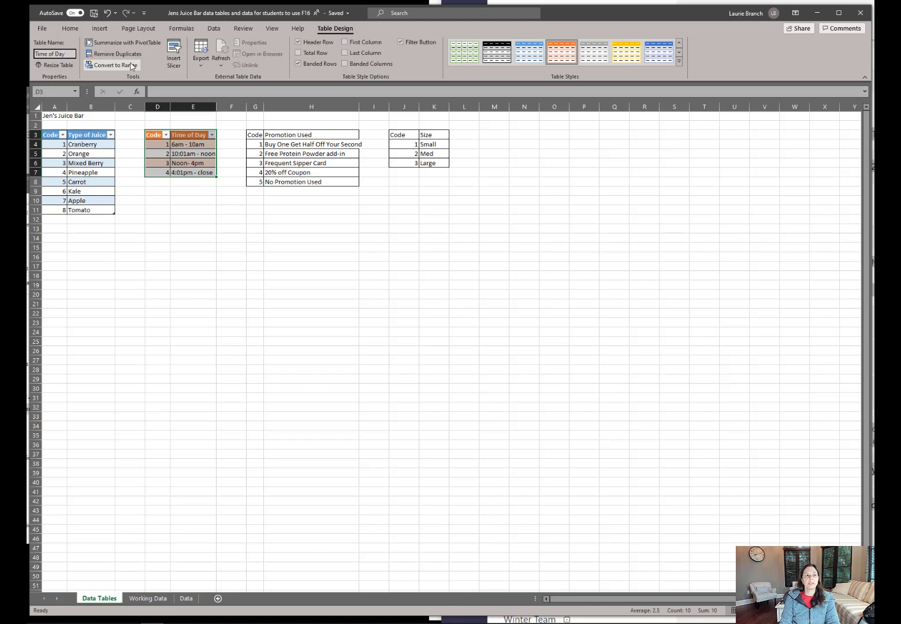
{"action": "key", "text": "Return"}
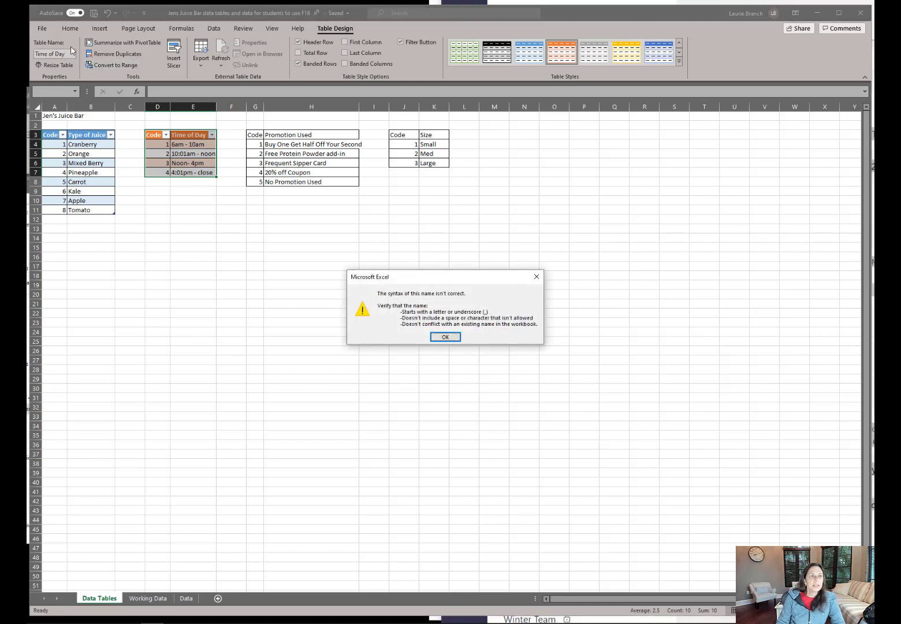
{"action": "left_click", "coordinate": [457, 337]}
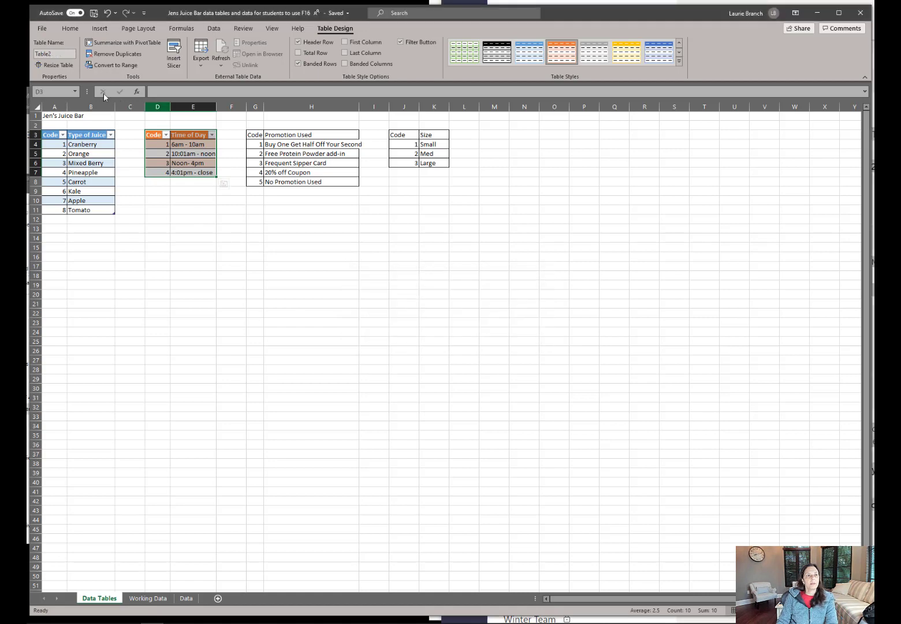
Name the orange time of day table "Time".
{"action": "left_click", "coordinate": [54, 53]}
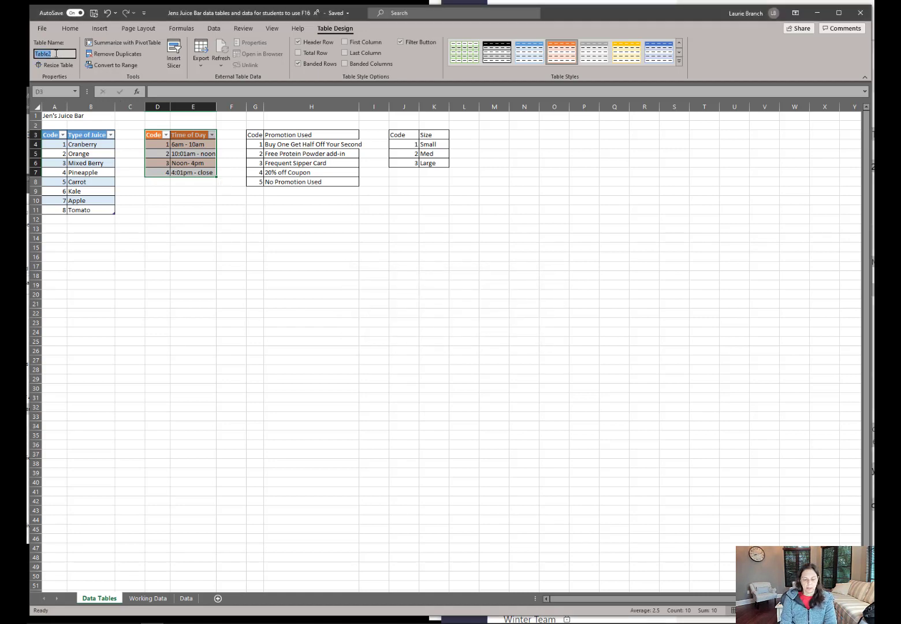
{"action": "type", "text": "Time"}
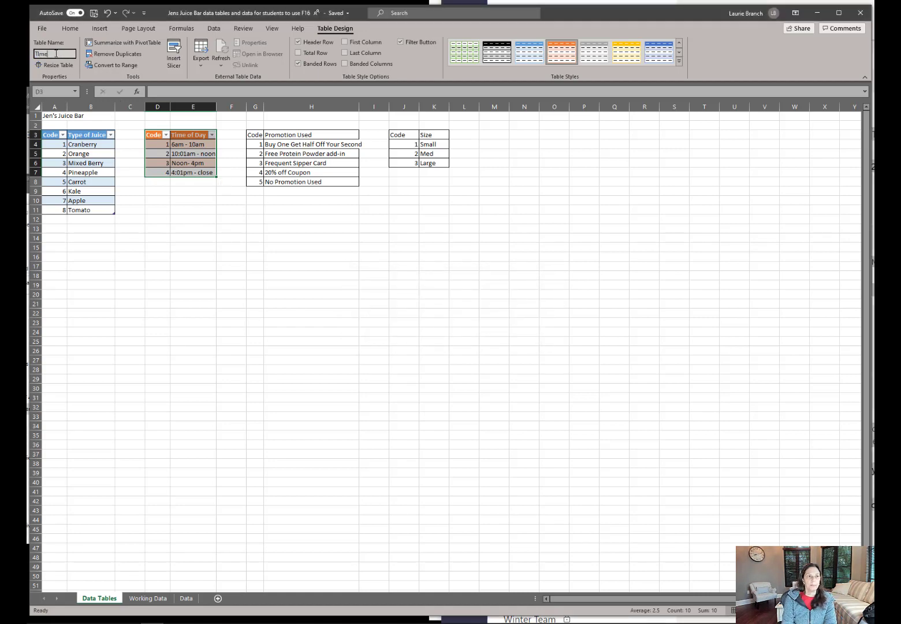
{"action": "key", "text": "Return"}
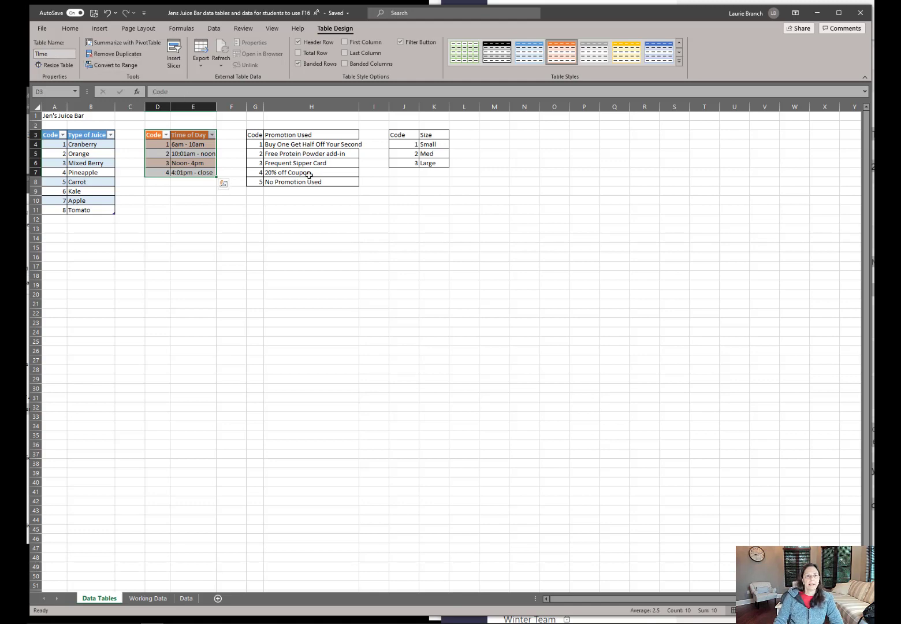
Convert the promotion range G3:H8 into a table with headers.
{"action": "left_click_drag", "start_coordinate": [290, 155], "coordinate": [299, 177]}
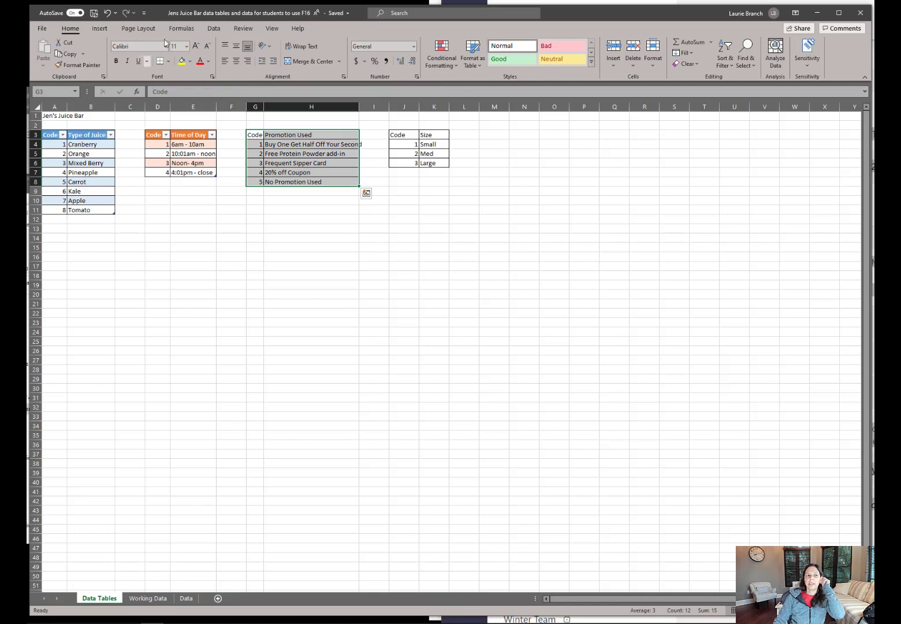
{"action": "left_click", "coordinate": [100, 29]}
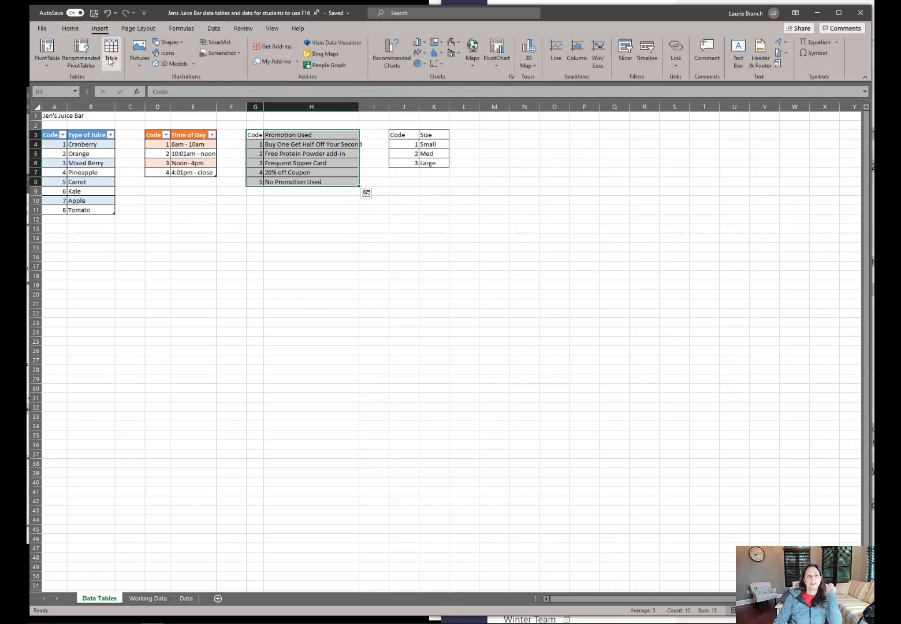
{"action": "left_click", "coordinate": [110, 51]}
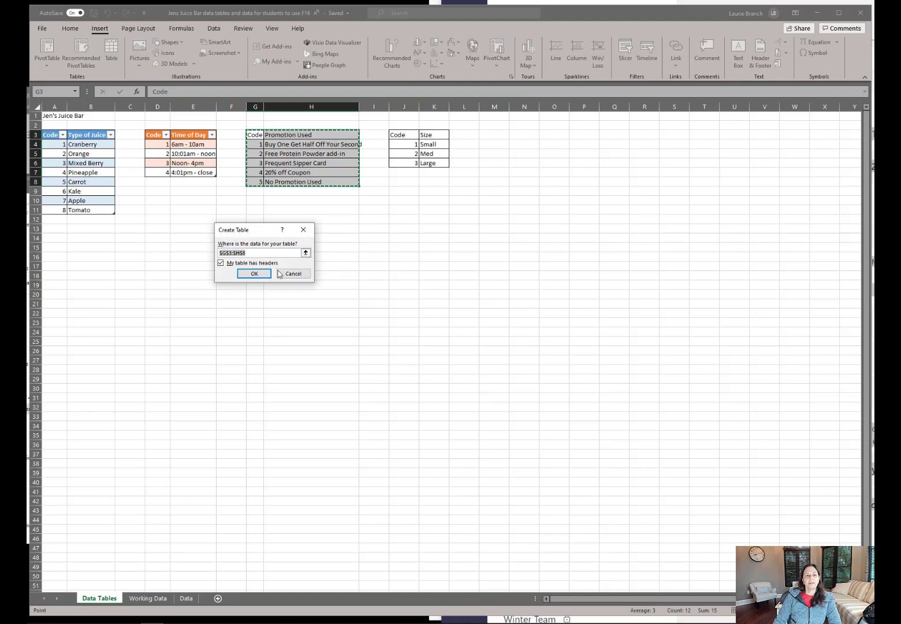
{"action": "left_click", "coordinate": [264, 276]}
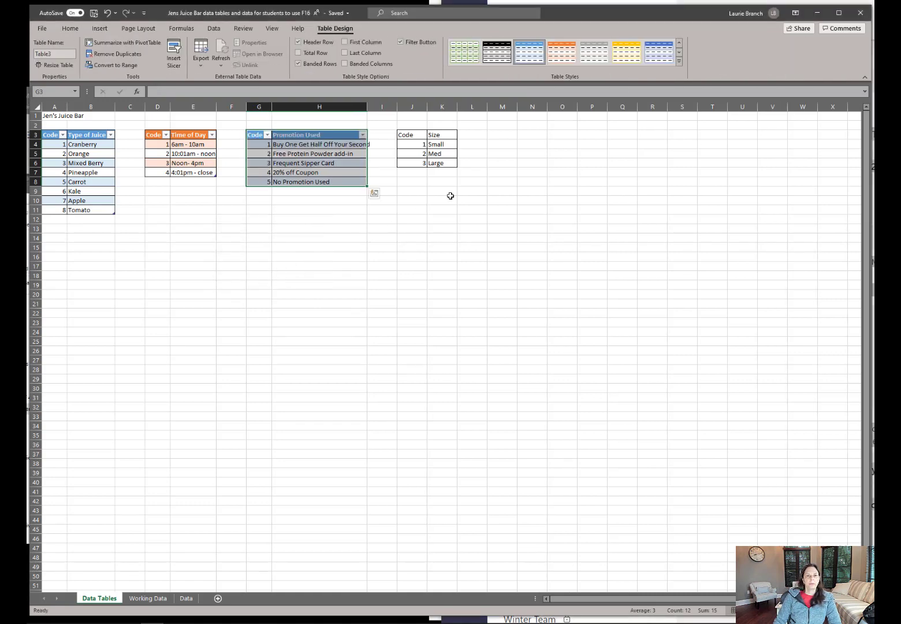
Apply the grey banded table style to the promotion table and name it "Promo".
{"action": "left_click", "coordinate": [595, 59]}
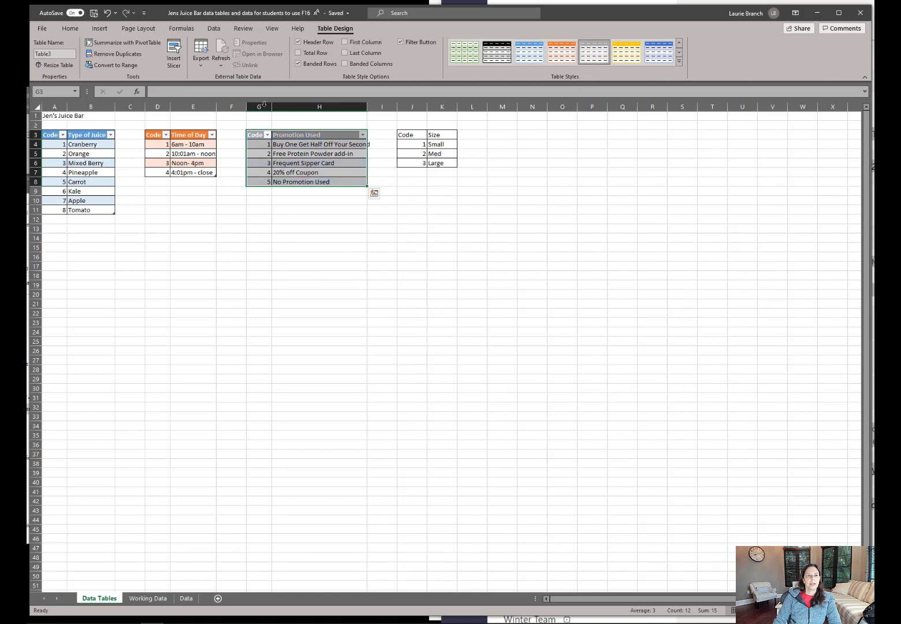
{"action": "left_click", "coordinate": [64, 54]}
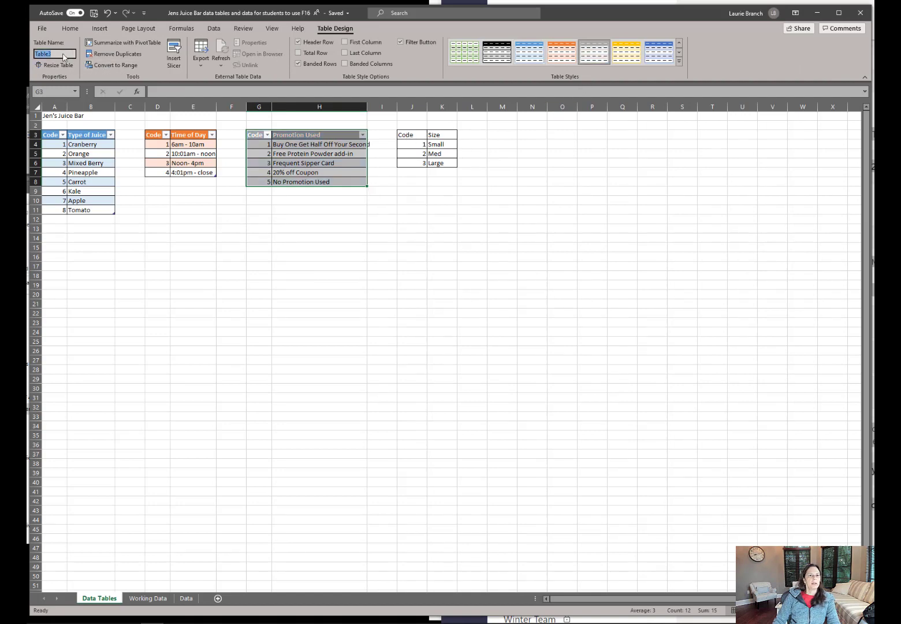
{"action": "type", "text": "Ta"}
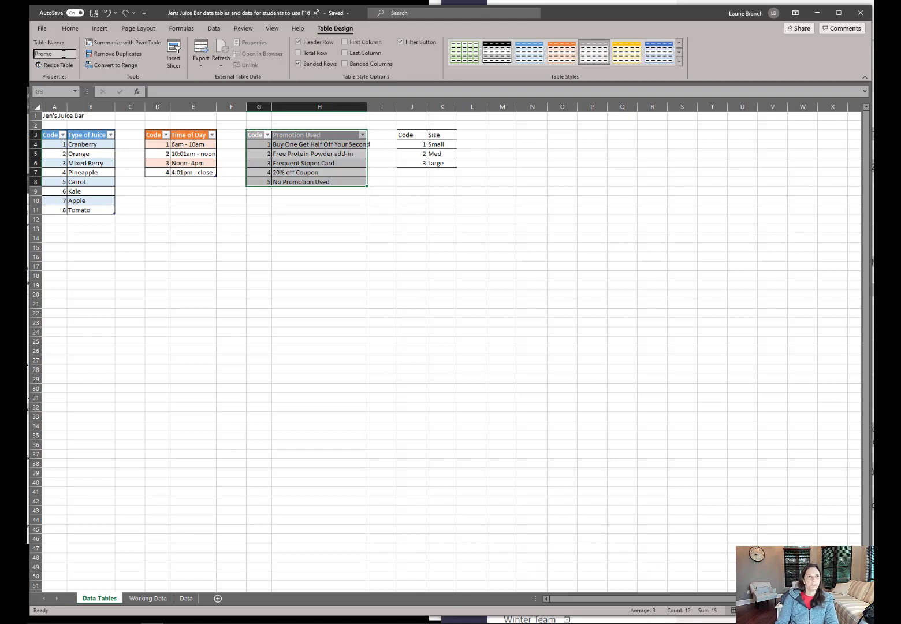
Convert the size range J3:K6 into a table with headers and apply the gold banded table style.
{"action": "left_click", "coordinate": [439, 153]}
{"action": "left_click_drag", "start_coordinate": [421, 140], "coordinate": [430, 163]}
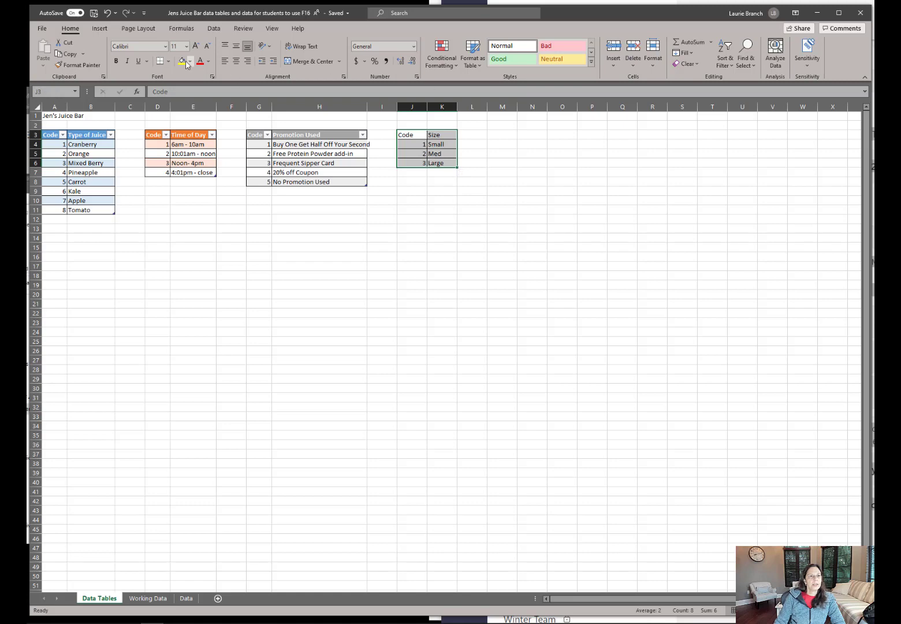
{"action": "left_click", "coordinate": [99, 29]}
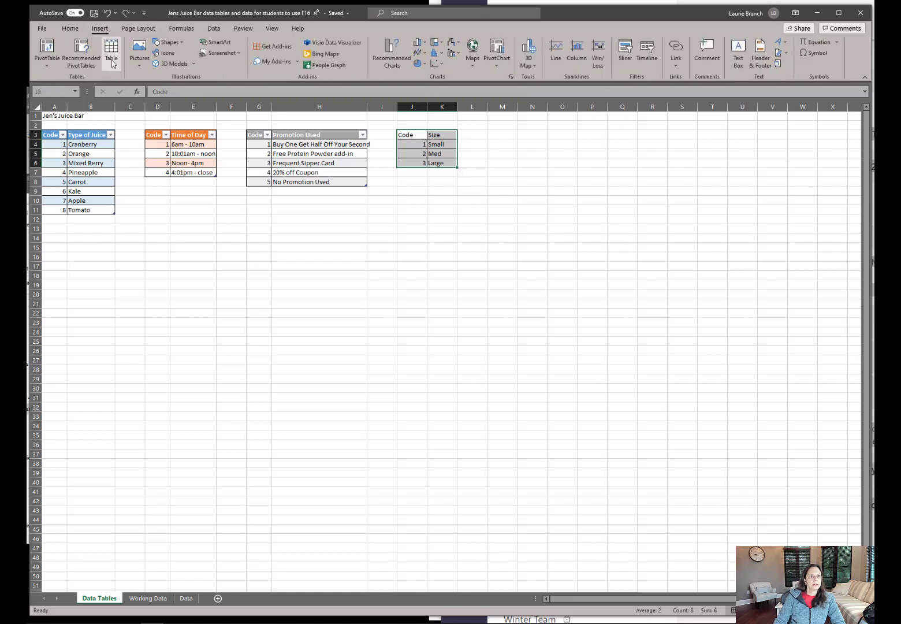
{"action": "left_click", "coordinate": [109, 58]}
{"action": "left_click", "coordinate": [245, 277]}
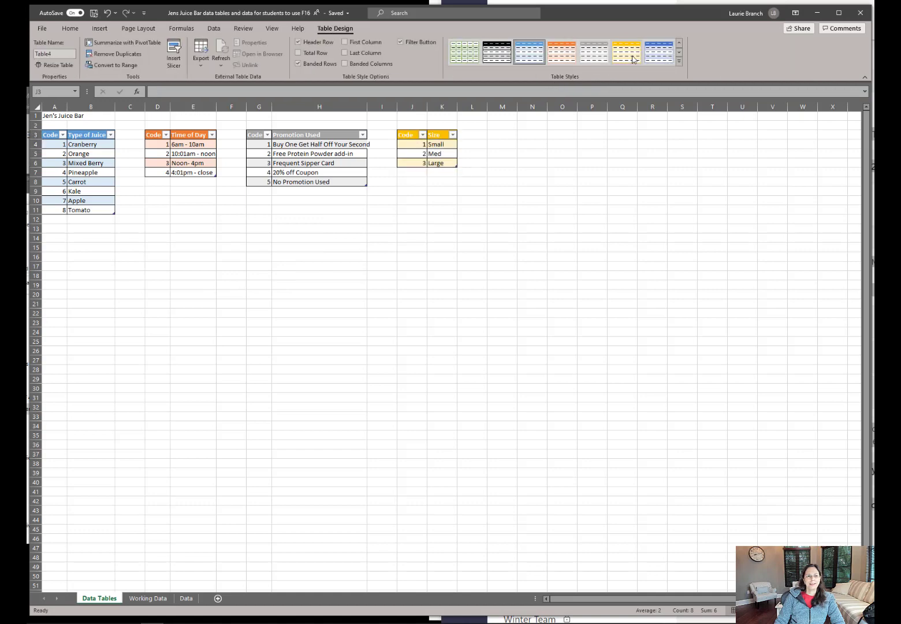
{"action": "left_click", "coordinate": [628, 53]}
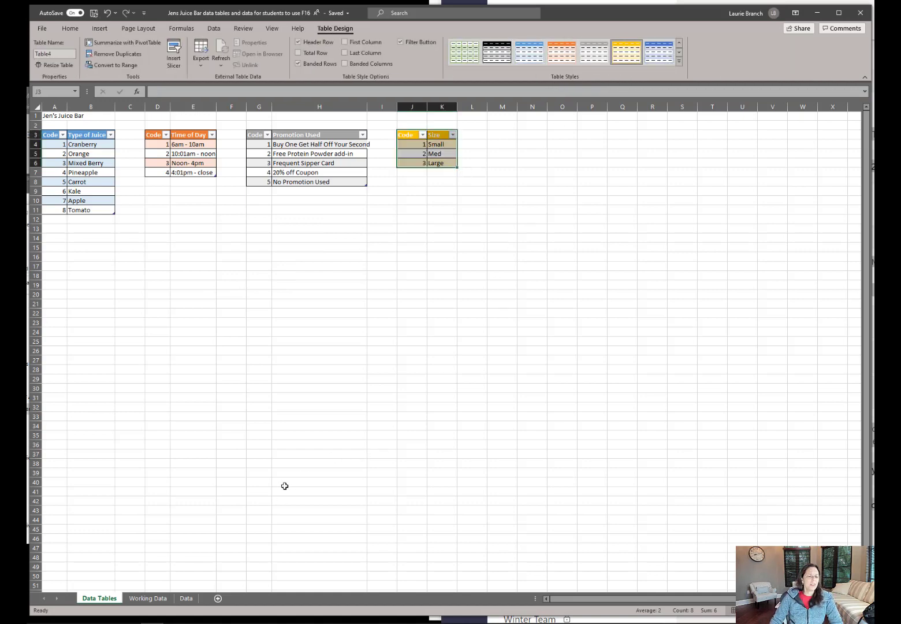
{"action": "left_click", "coordinate": [389, 408]}
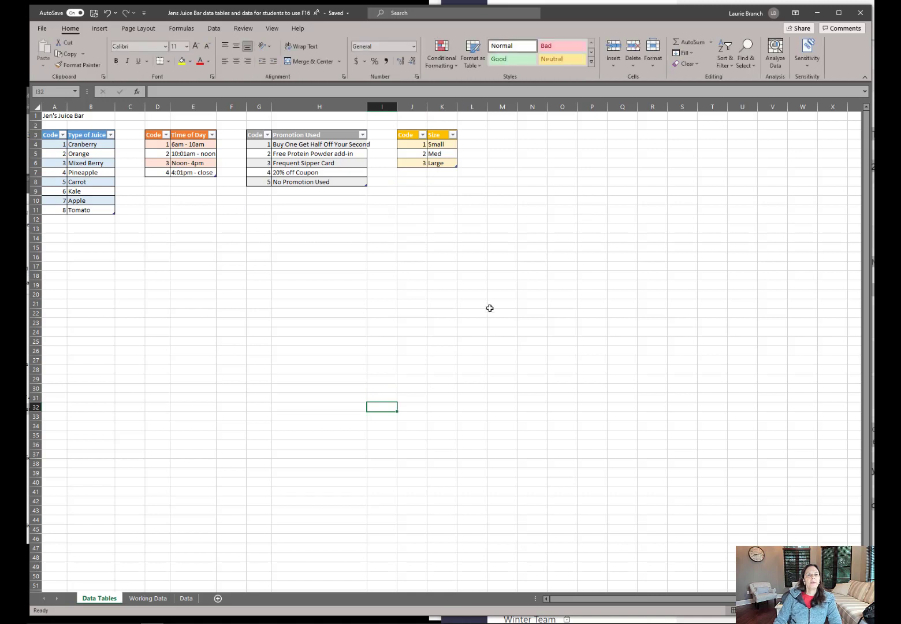
{"action": "left_click", "coordinate": [435, 145]}
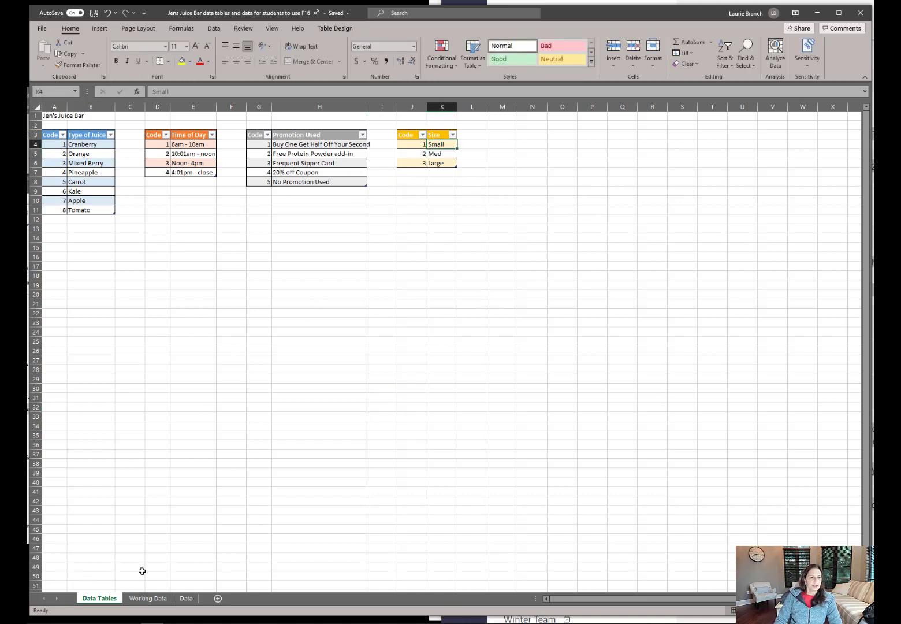
Insert a blank column before Time of Day on the Working Data sheet.
{"action": "left_click", "coordinate": [148, 598]}
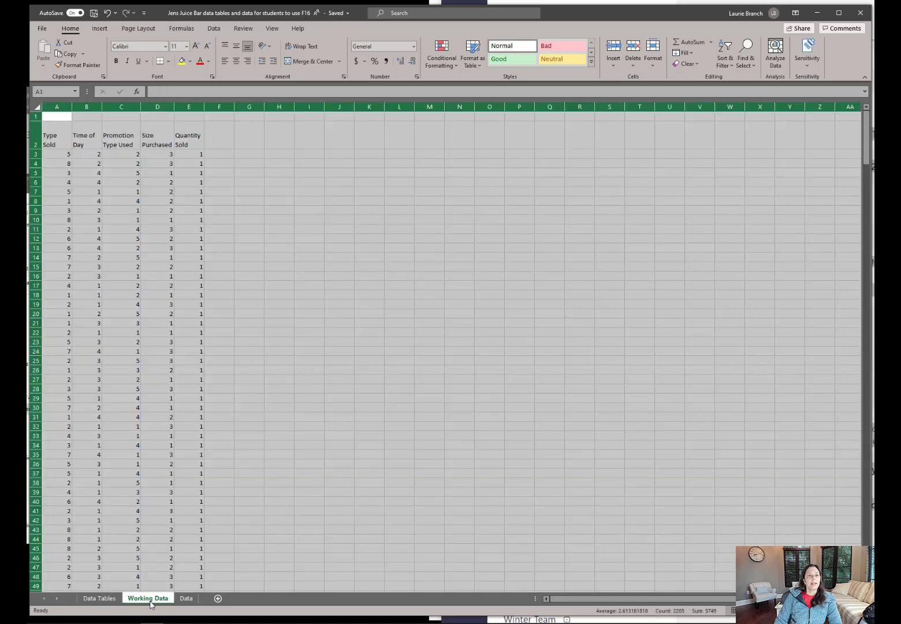
{"action": "left_click", "coordinate": [87, 106]}
{"action": "key", "text": "alt"}
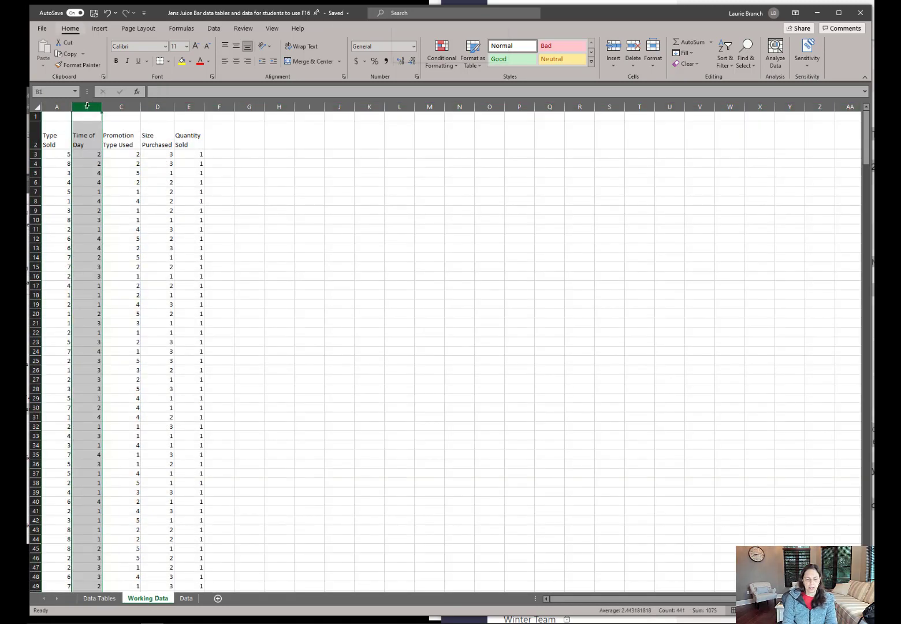
{"action": "key", "text": "i"}
{"action": "key", "text": "c"}
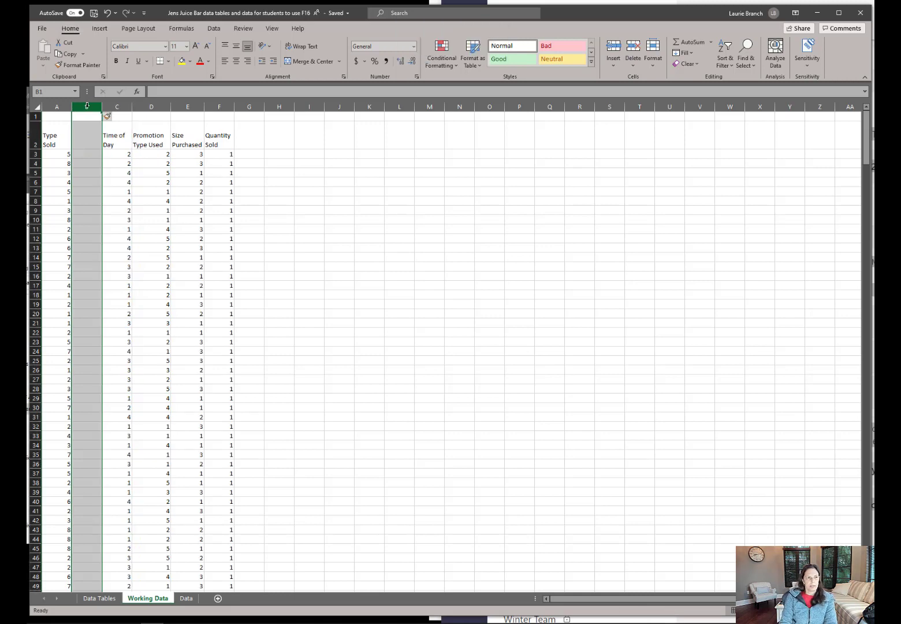
{"action": "left_click", "coordinate": [156, 107]}
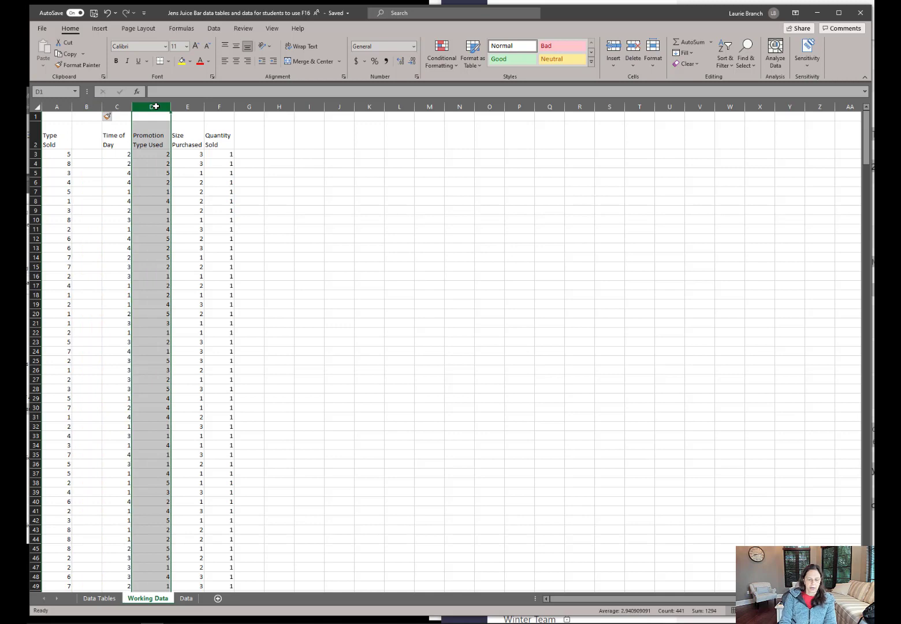
{"action": "key", "text": "alt+i"}
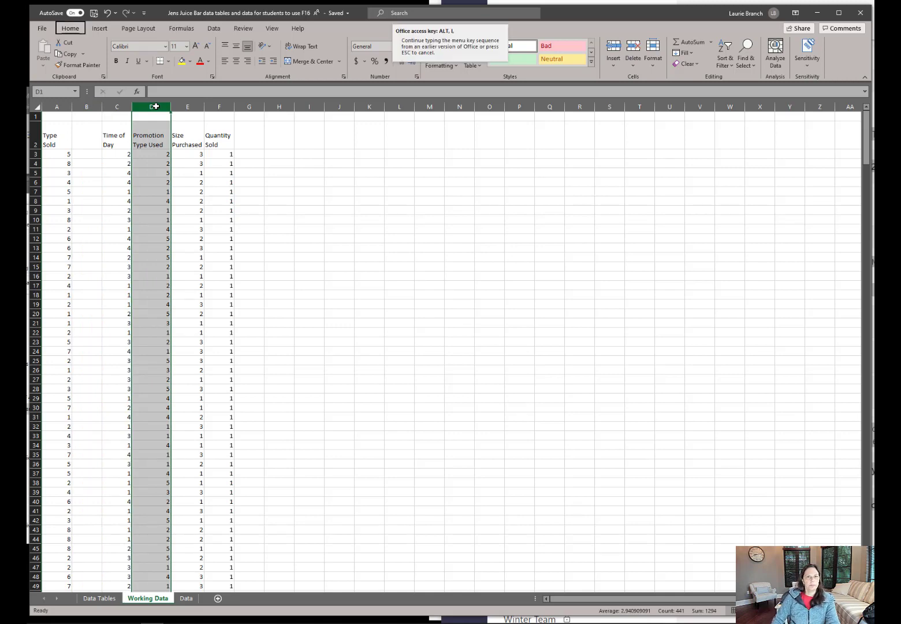
{"action": "key", "text": "c"}
{"action": "key", "text": "super+i"}
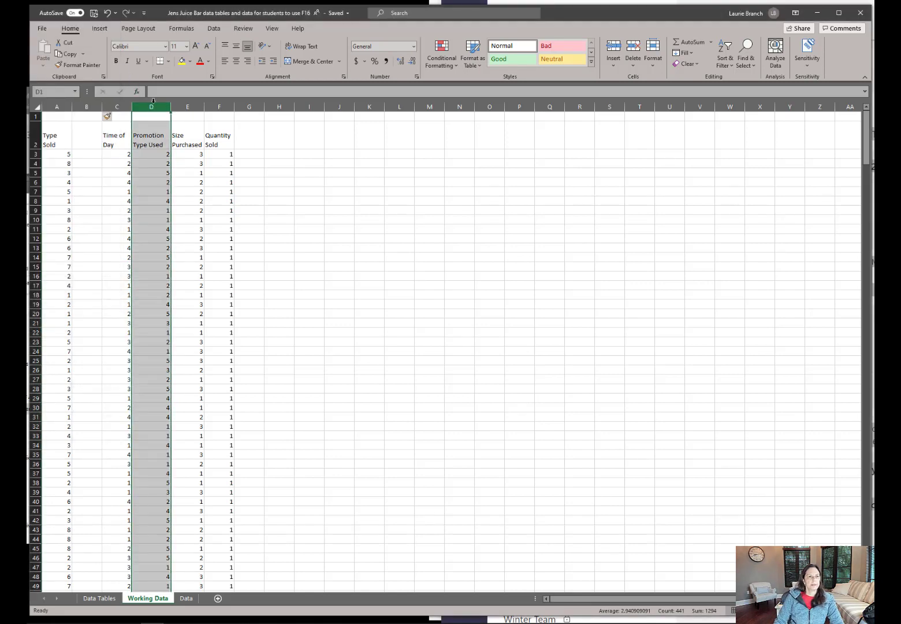
Insert a blank column before each of the Promotion Type Used, Size Purchased and Quantity Sold columns.
{"action": "right_click", "coordinate": [157, 104]}
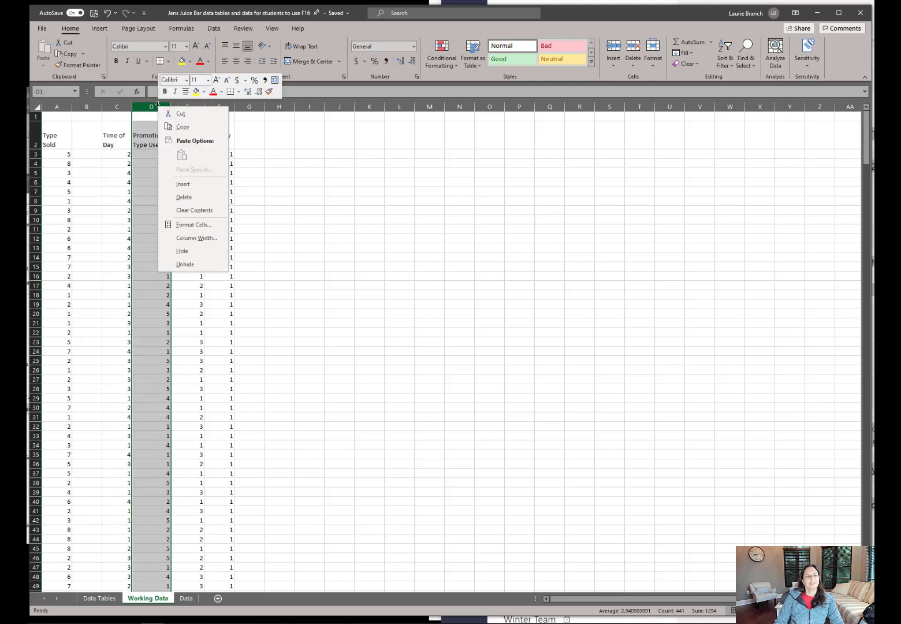
{"action": "left_click", "coordinate": [182, 184]}
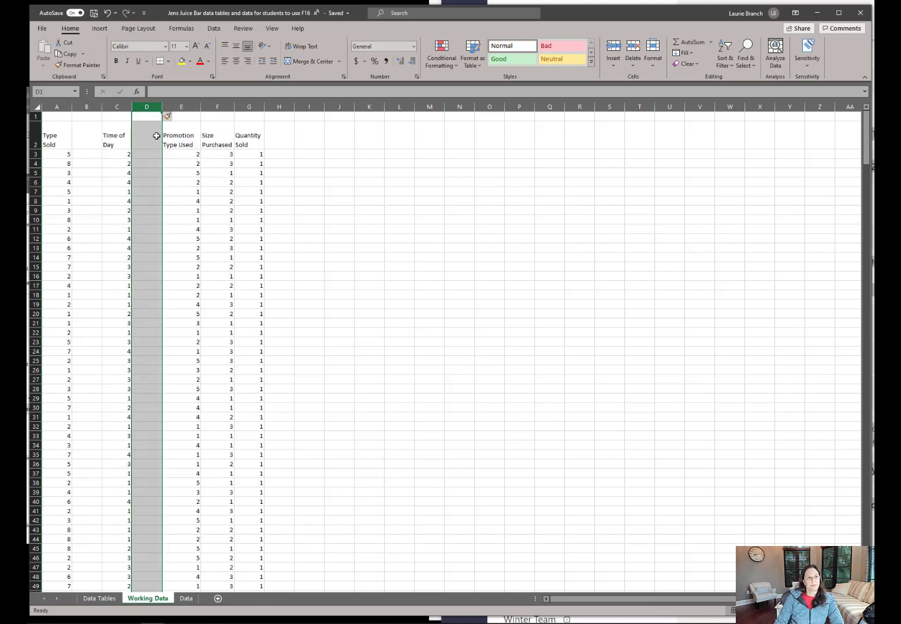
{"action": "left_click", "coordinate": [209, 105]}
{"action": "right_click", "coordinate": [210, 106]}
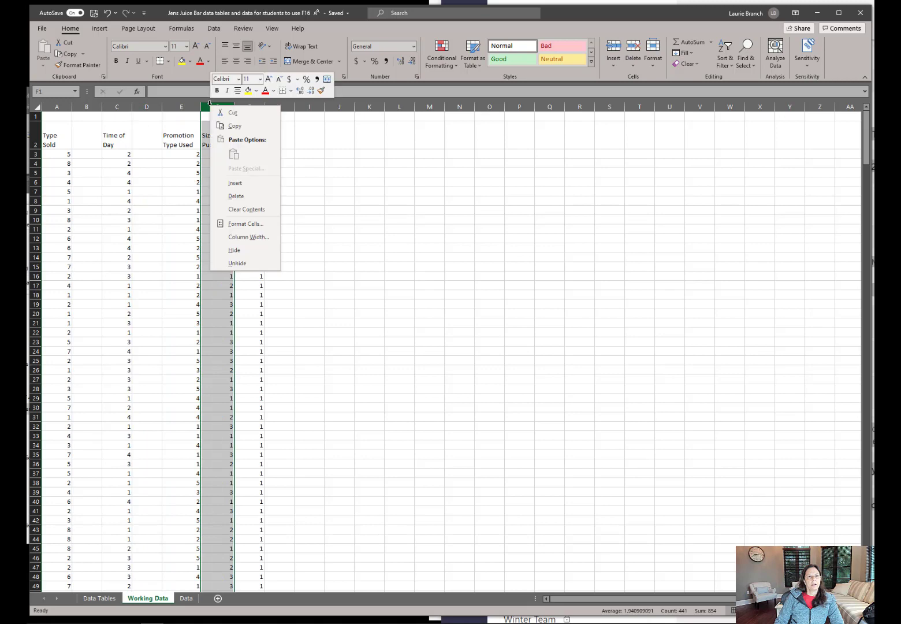
{"action": "left_click", "coordinate": [235, 182]}
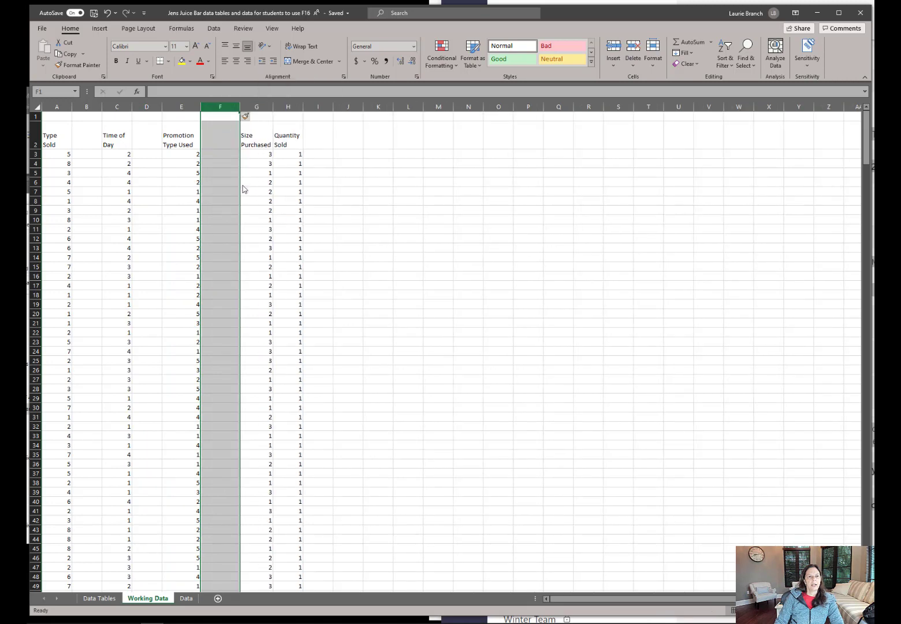
{"action": "left_click", "coordinate": [288, 106]}
{"action": "right_click", "coordinate": [290, 106]}
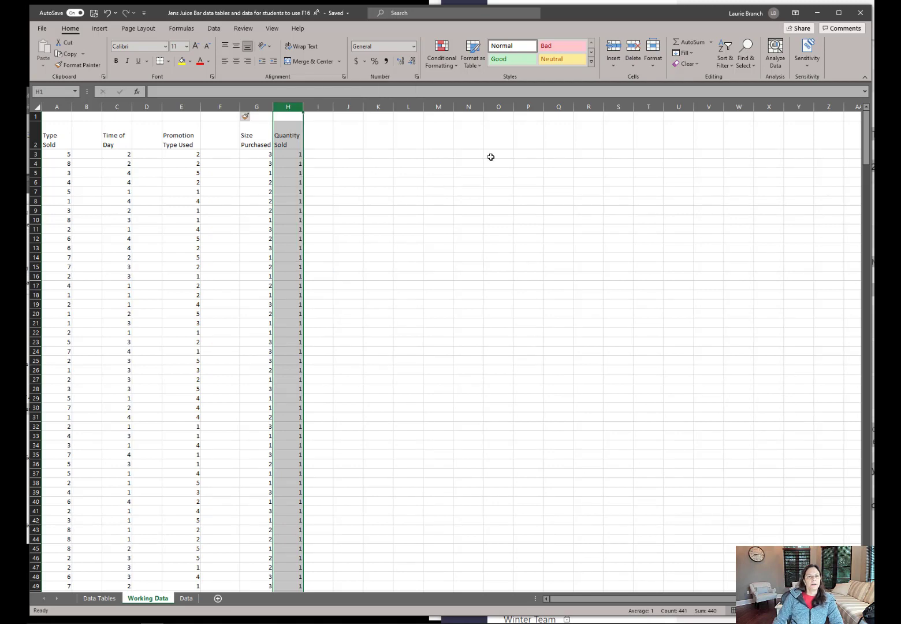
{"action": "right_click", "coordinate": [299, 107]}
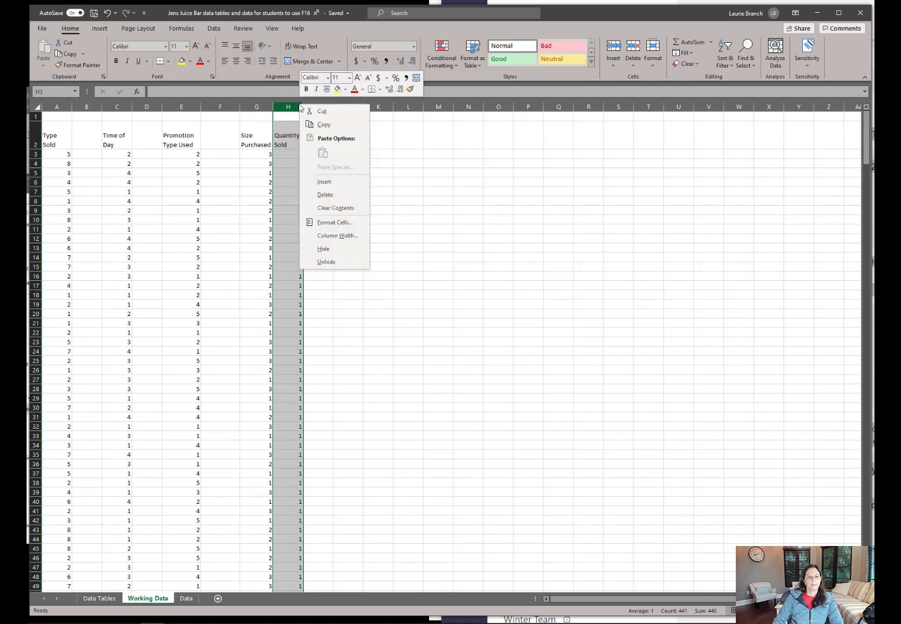
{"action": "left_click", "coordinate": [335, 181]}
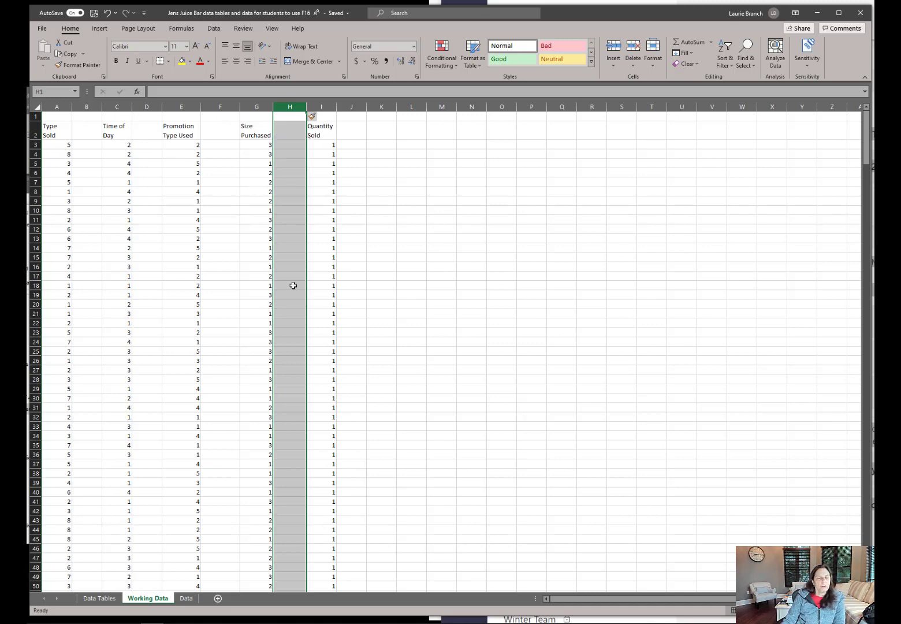
Copy the Type Sold header from A2 into the blank column's header cell B2.
{"action": "left_click", "coordinate": [331, 128]}
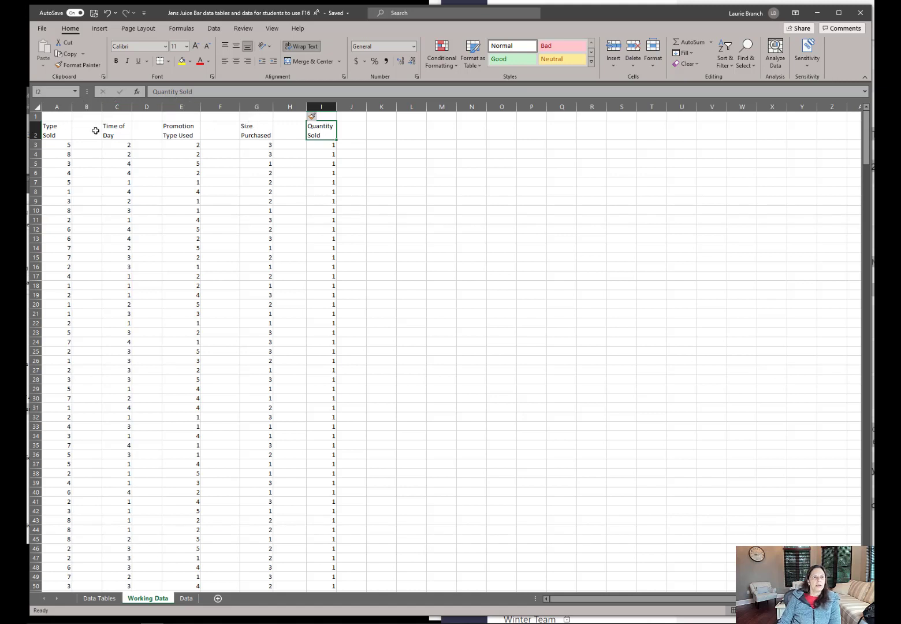
{"action": "left_click", "coordinate": [50, 129]}
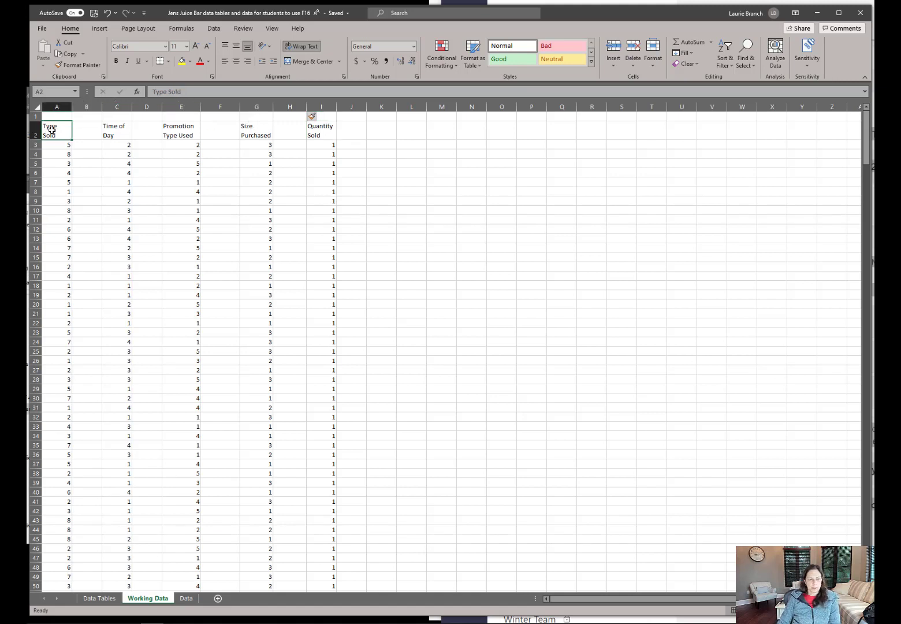
{"action": "key", "text": "ctrl+c"}
{"action": "left_click", "coordinate": [84, 130]}
{"action": "key", "text": "ctrl+v"}
Copy the Time of Day header from C2 into D2, undoing any paste that overwrites the original header.
{"action": "left_click", "coordinate": [106, 132]}
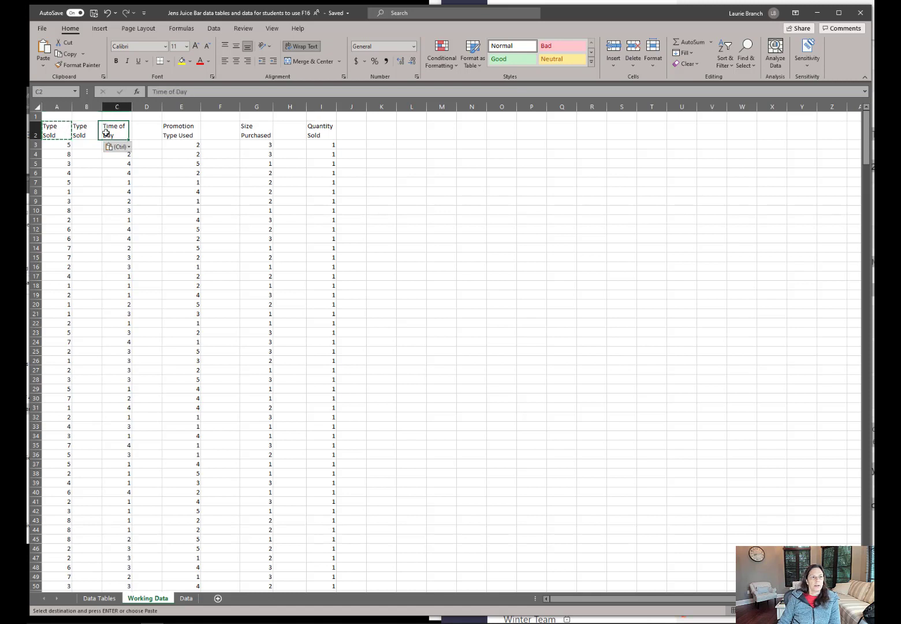
{"action": "key", "text": "ctrl+v"}
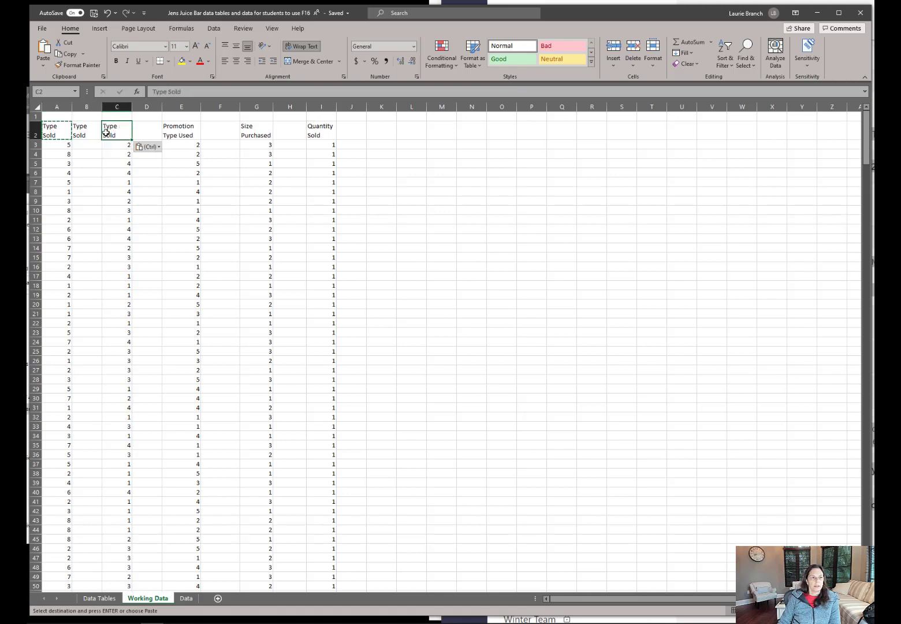
{"action": "left_click", "coordinate": [107, 13]}
{"action": "key", "text": "ctrl+c"}
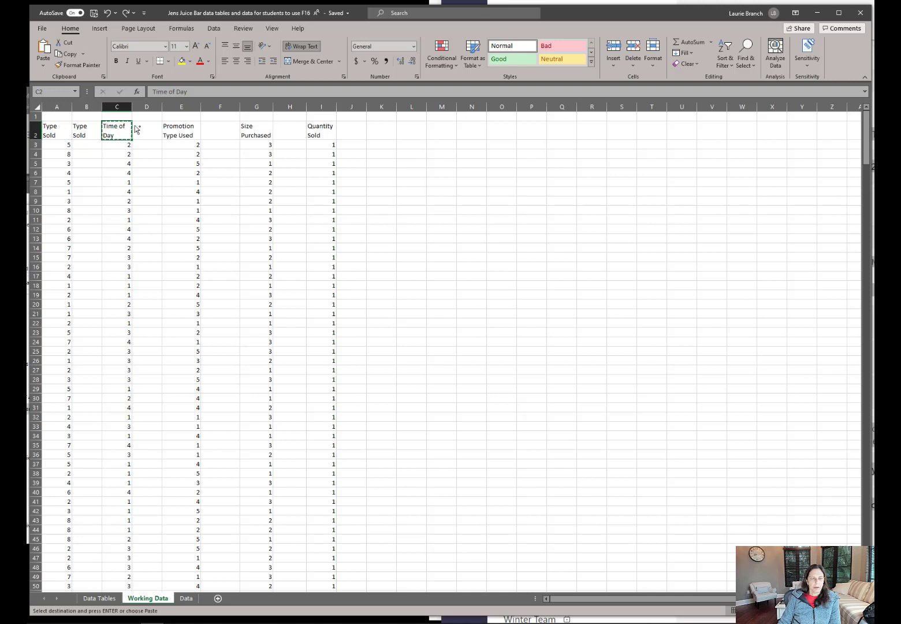
{"action": "left_click", "coordinate": [151, 128]}
{"action": "key", "text": "ctrl+v"}
Copy the Promotion Type Used header from E2 into F2 and the Size Purchased header from G2 into H2.
{"action": "left_click", "coordinate": [184, 131]}
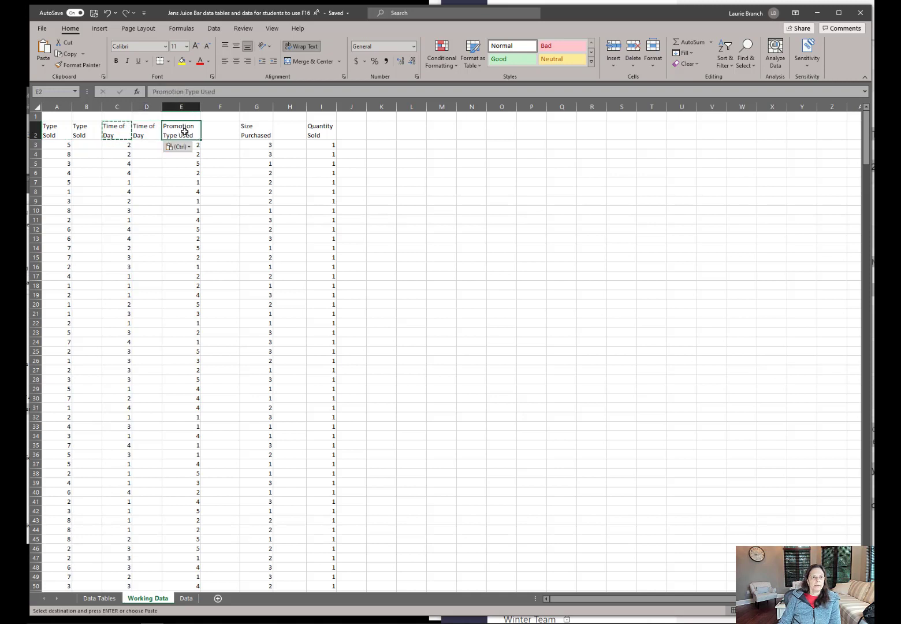
{"action": "key", "text": "ctrl+c"}
{"action": "left_click", "coordinate": [229, 132]}
{"action": "key", "text": "ctrl+v"}
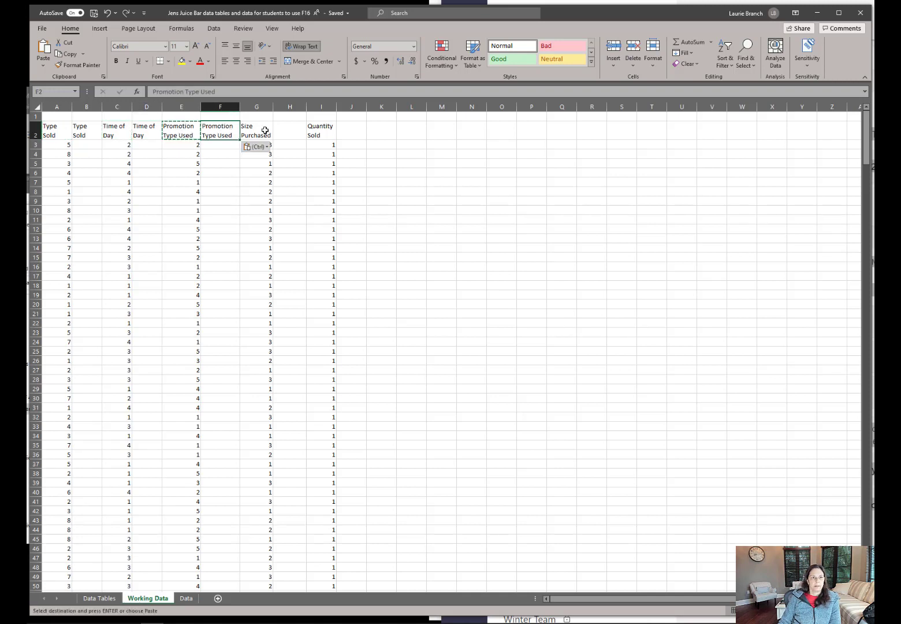
{"action": "left_click", "coordinate": [264, 131]}
{"action": "key", "text": "ctrl+c"}
{"action": "left_click", "coordinate": [284, 133]}
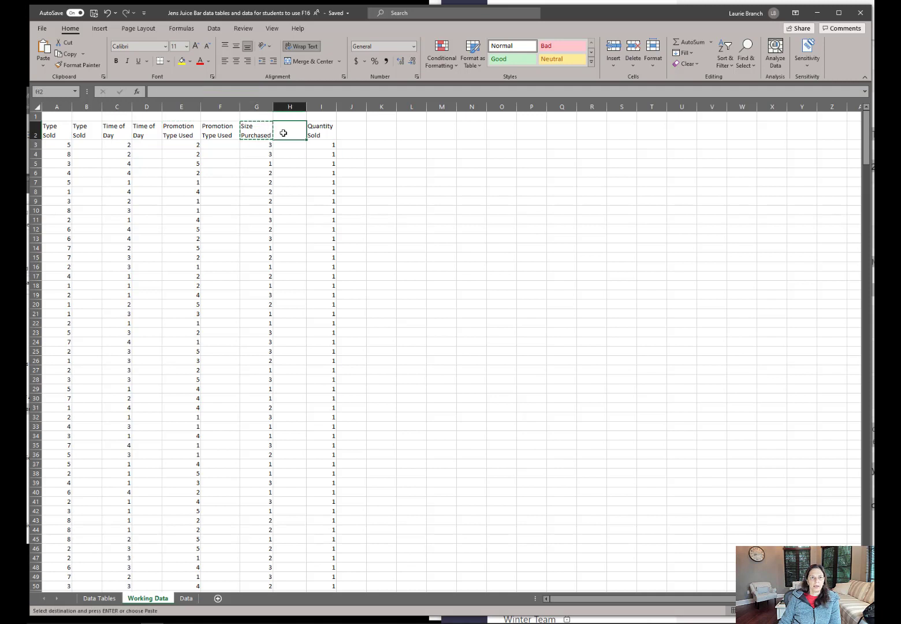
{"action": "key", "text": "ctrl+v"}
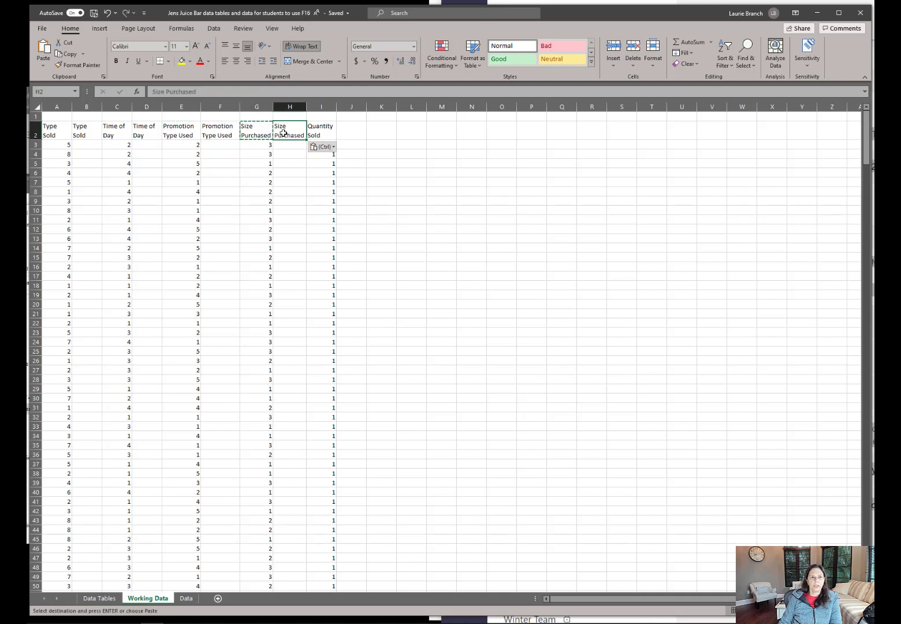
Enter the formula =VLOOKUP(A3,Type,2,FALSE) in cell B3 of the second Type Sold column.
{"action": "left_click", "coordinate": [74, 135]}
{"action": "left_click", "coordinate": [95, 146]}
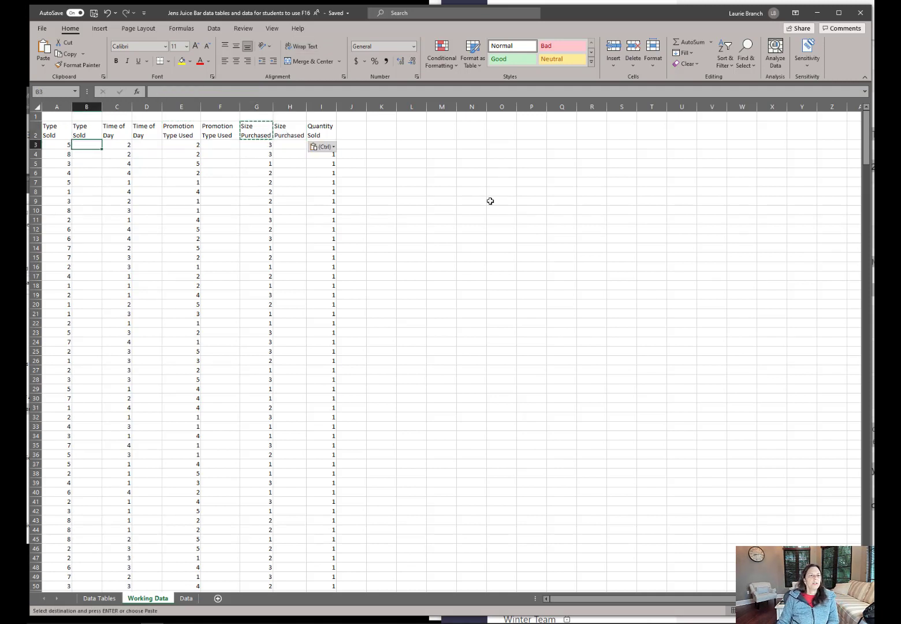
{"action": "key", "text": "Escape"}
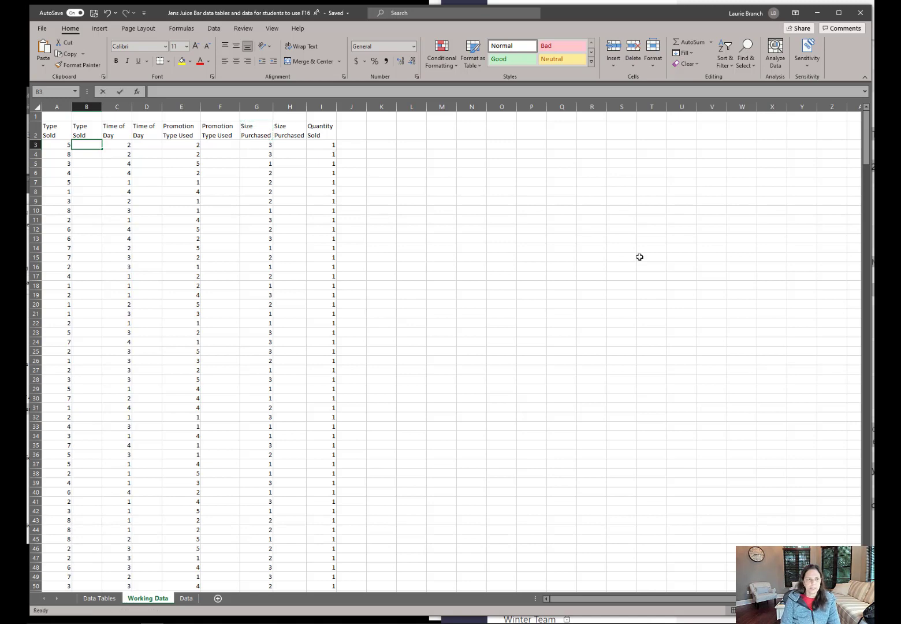
{"action": "type", "text": "=vlooku"}
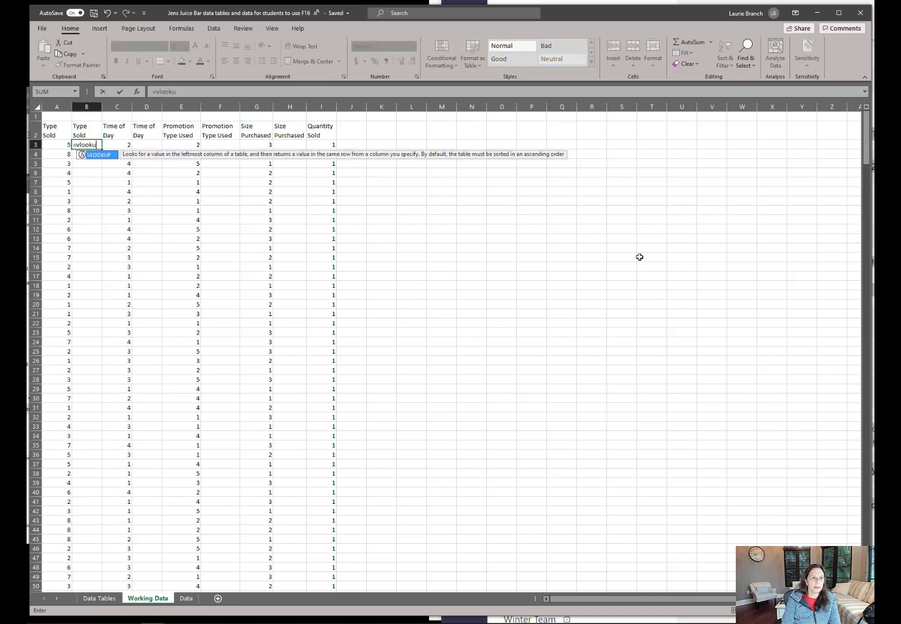
{"action": "type", "text": "p("}
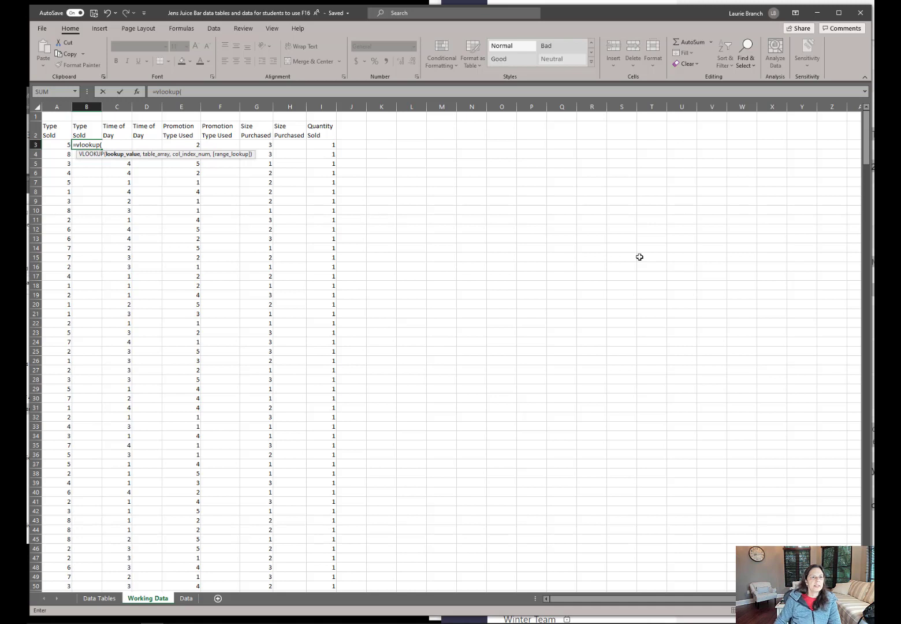
{"action": "left_click", "coordinate": [61, 145]}
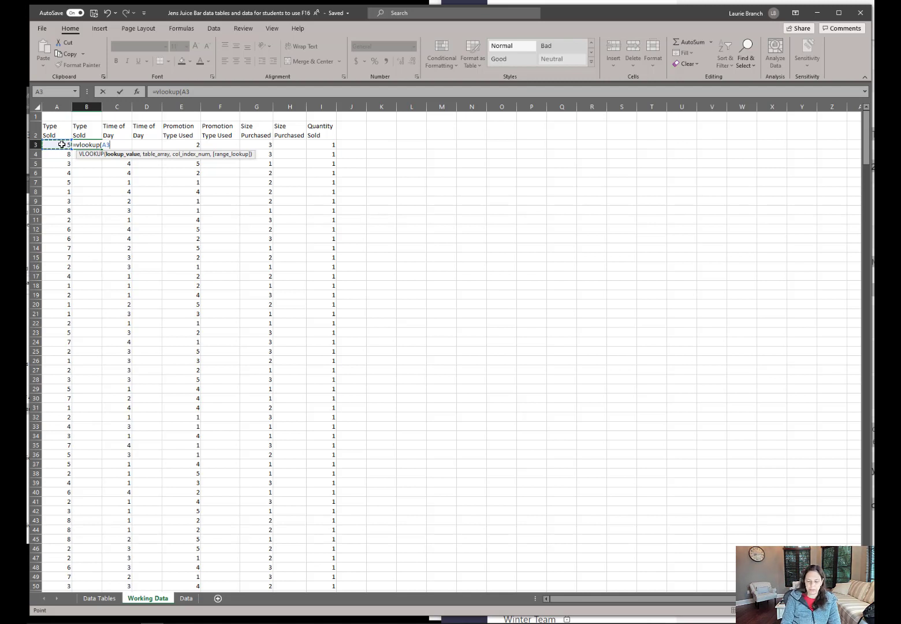
{"action": "type", "text": ","}
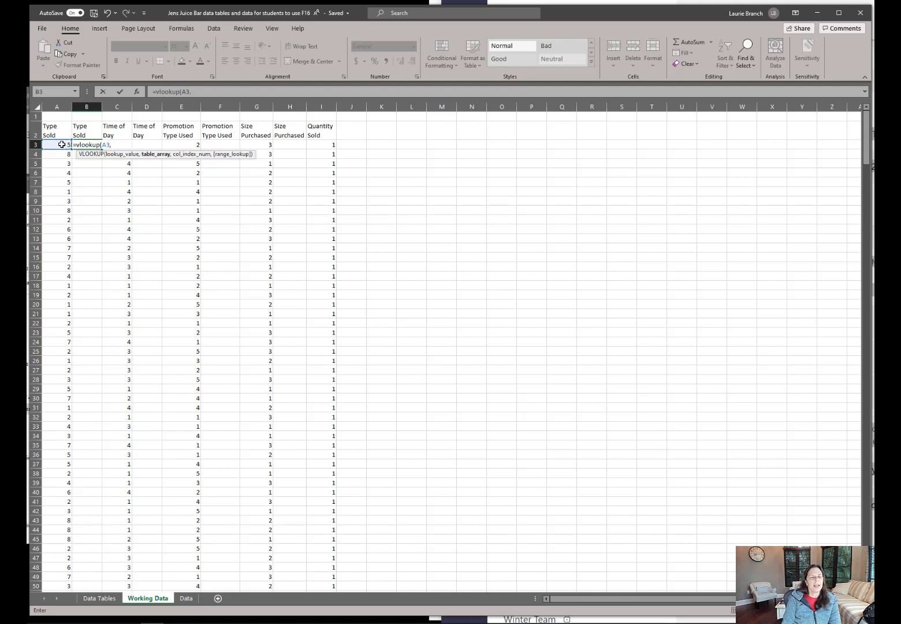
{"action": "type", "text": "typ"}
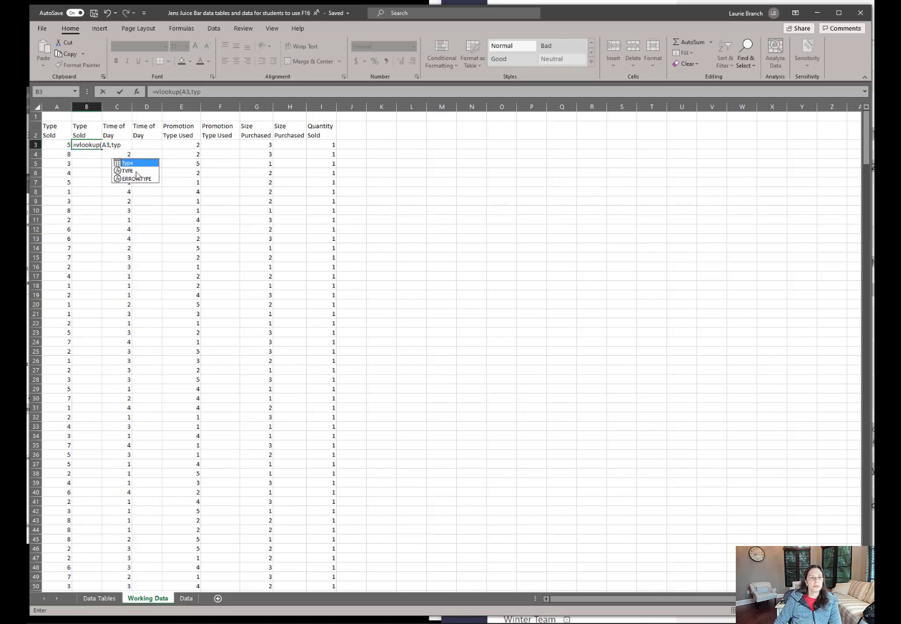
{"action": "left_click", "coordinate": [123, 145]}
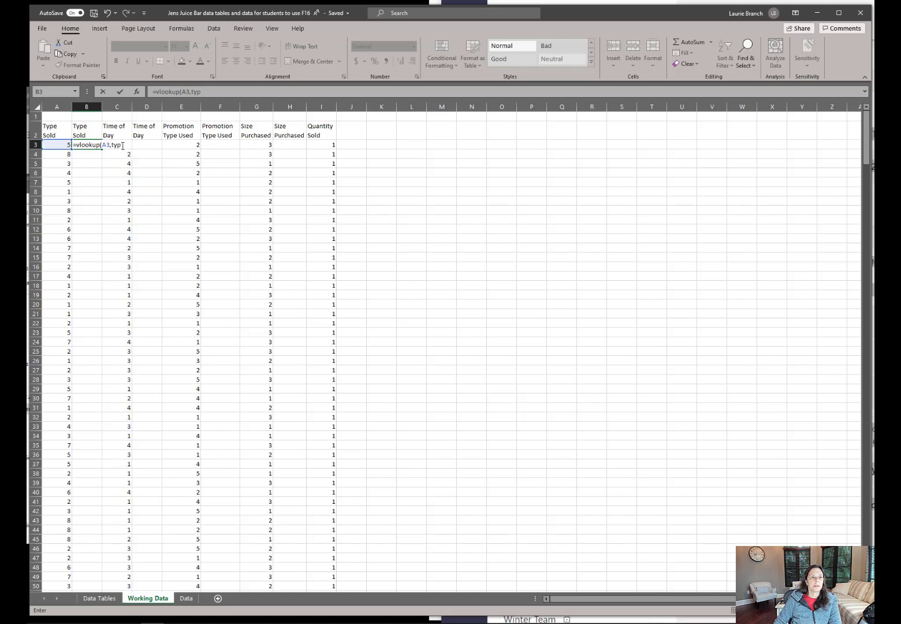
{"action": "type", "text": "e"}
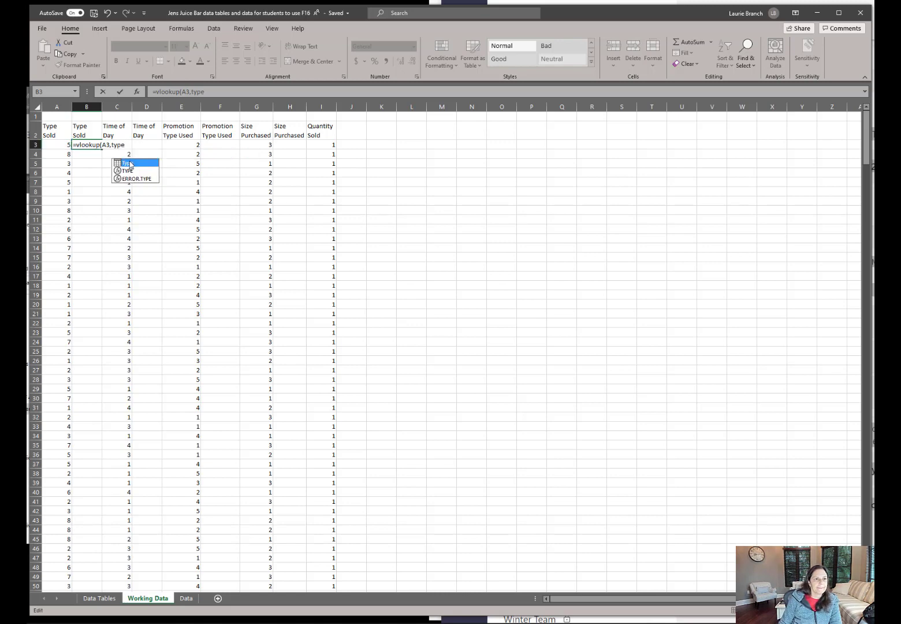
{"action": "left_click", "coordinate": [127, 144]}
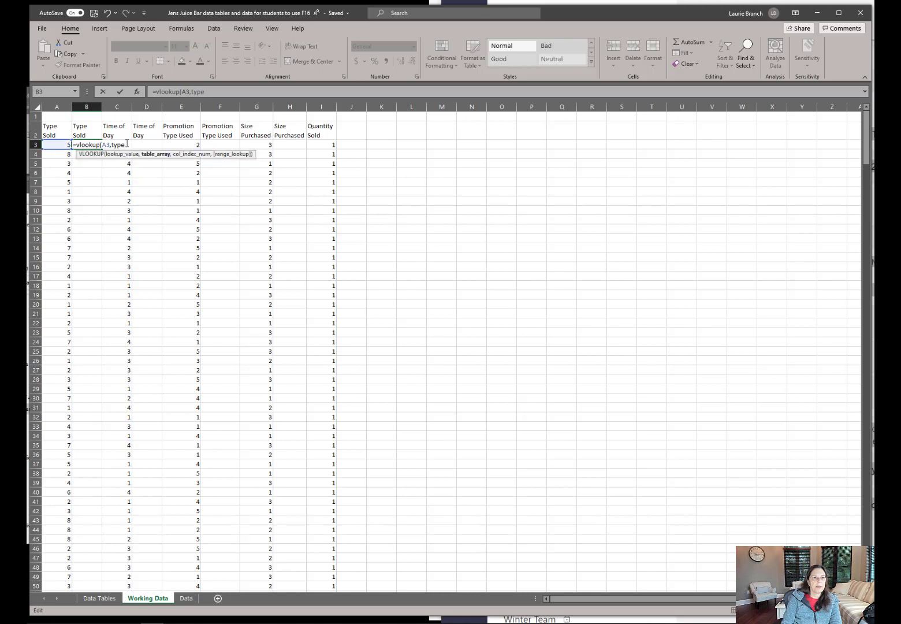
{"action": "type", "text": ","}
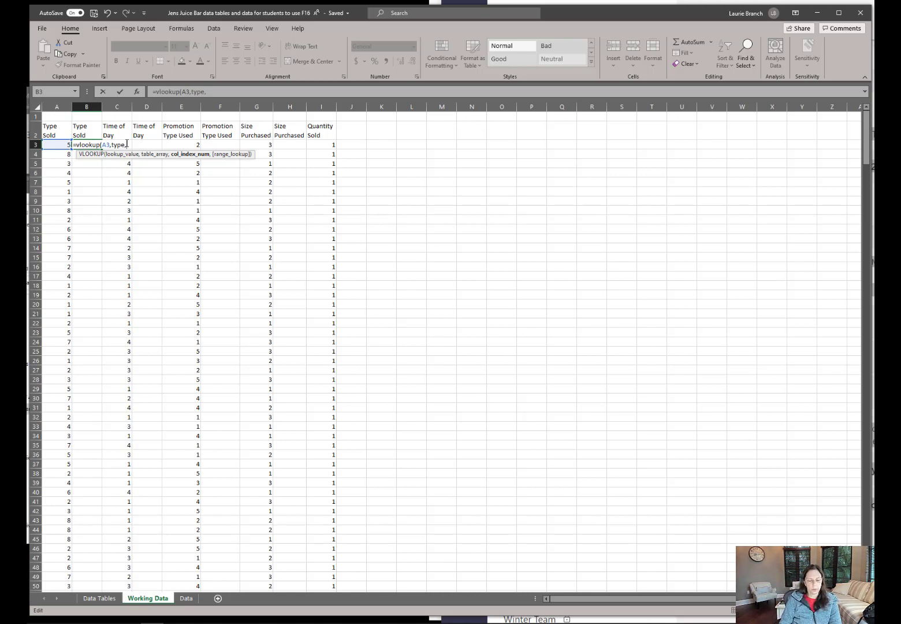
{"action": "type", "text": "2,"}
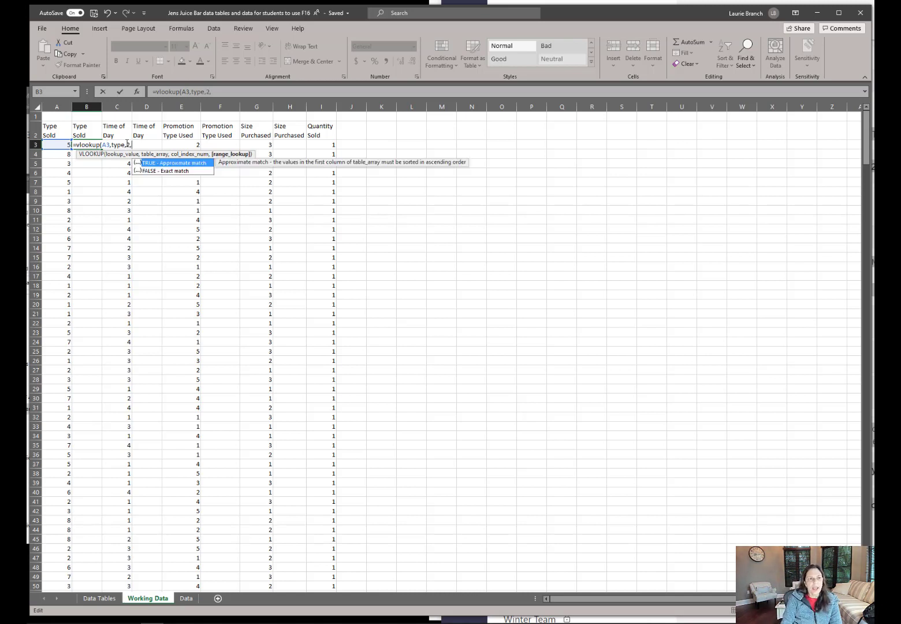
{"action": "type", "text": "fals"}
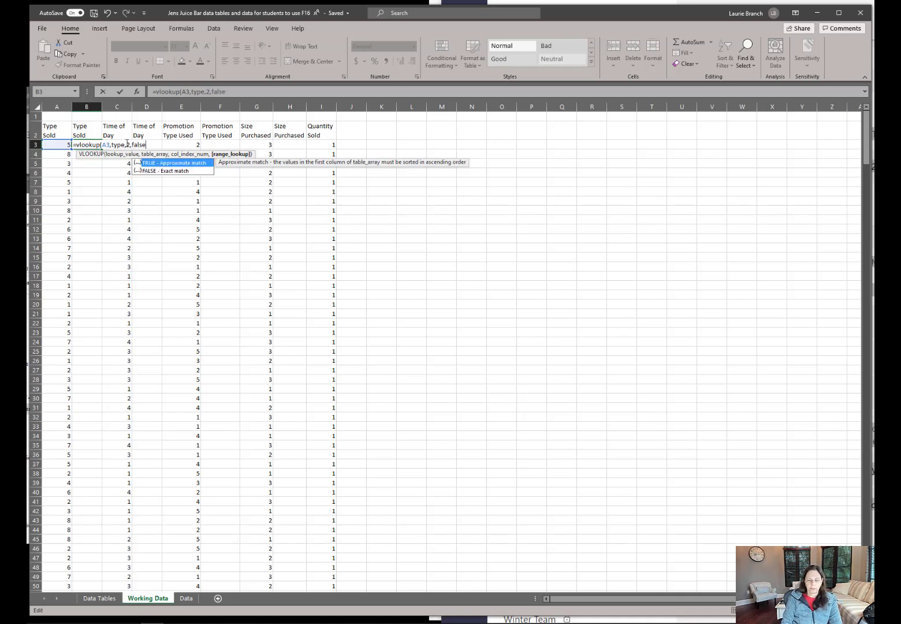
{"action": "type", "text": "e)"}
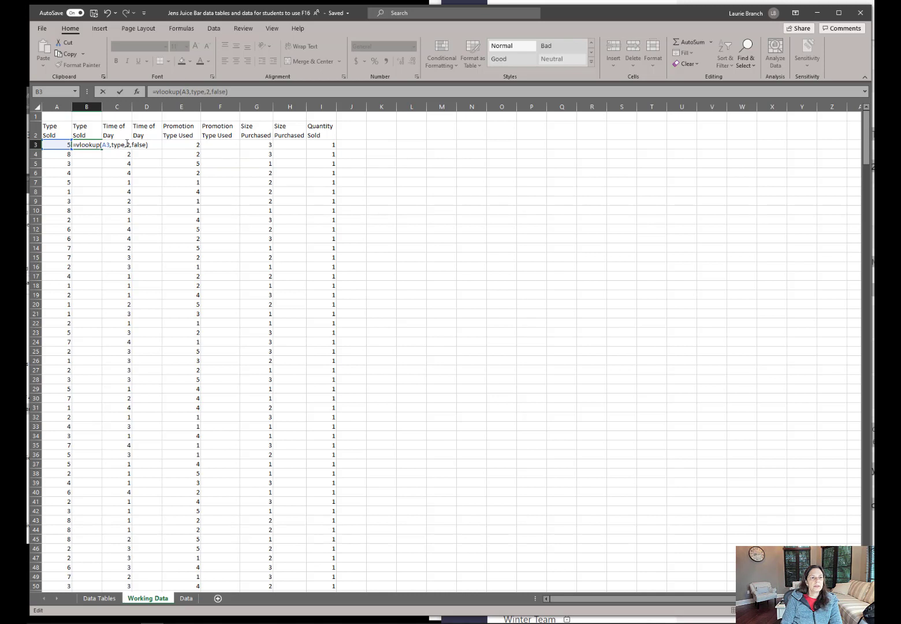
{"action": "key", "text": "Return"}
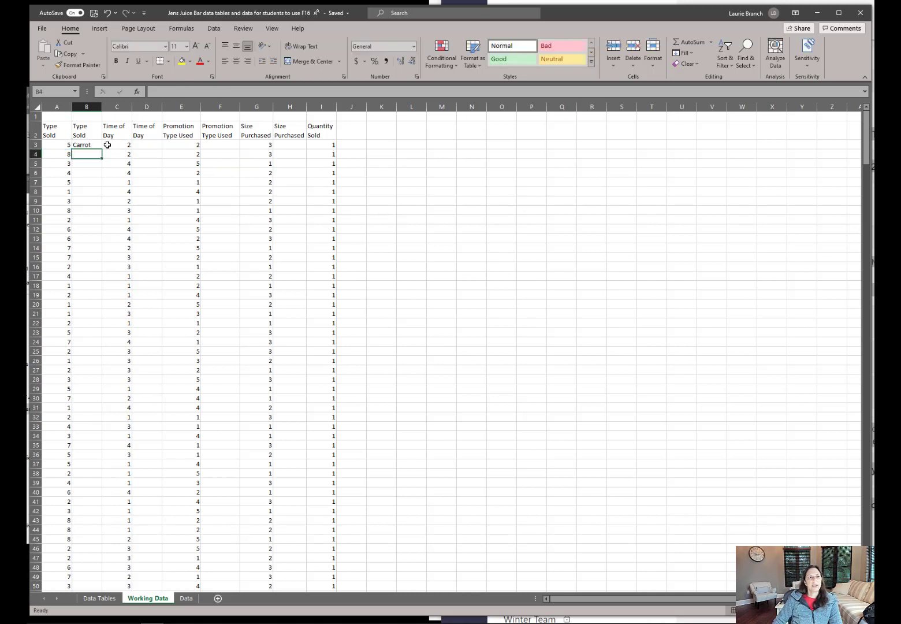
Fill the VLOOKUP formula from B3 down the second Type Sold column to the last data row.
{"action": "left_click", "coordinate": [97, 145]}
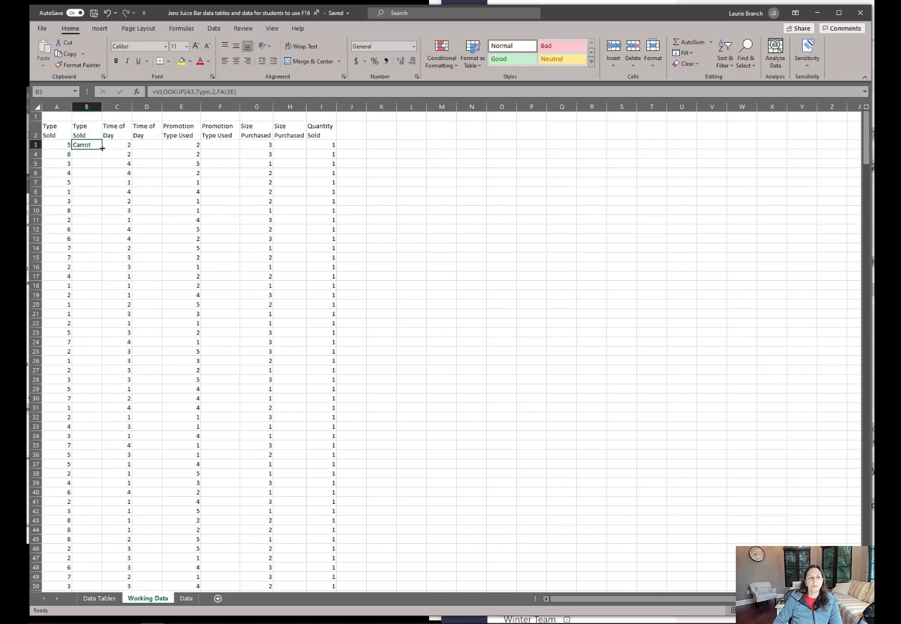
{"action": "left_click_drag", "start_coordinate": [102, 148], "coordinate": [103, 148]}
{"action": "double_click", "coordinate": [103, 148]}
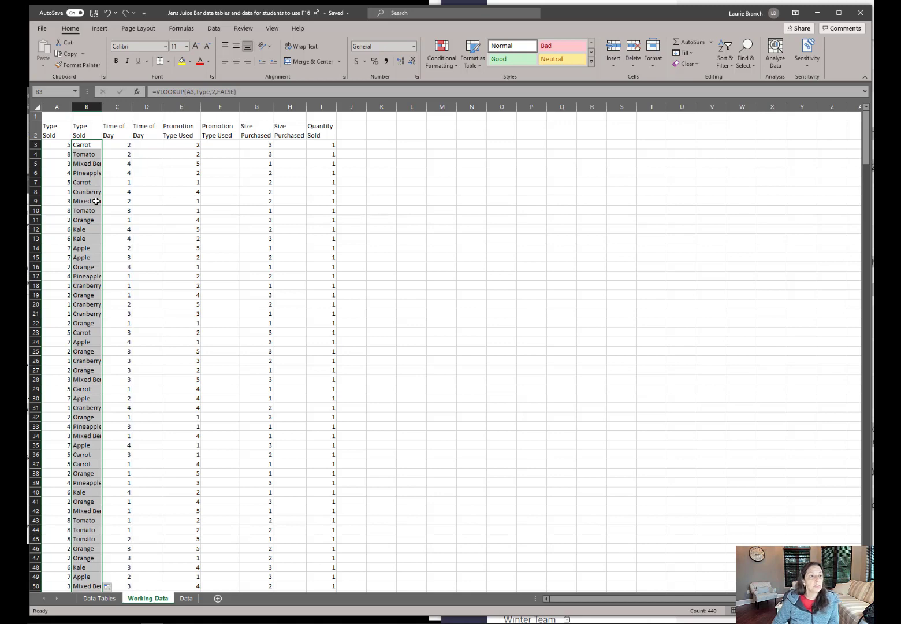
Enter the formula =VLOOKUP(C3,Time,2,FALSE) in cell D3 of the second Time of Day column.
{"action": "left_click", "coordinate": [147, 145]}
{"action": "type", "text": "=vloo"}
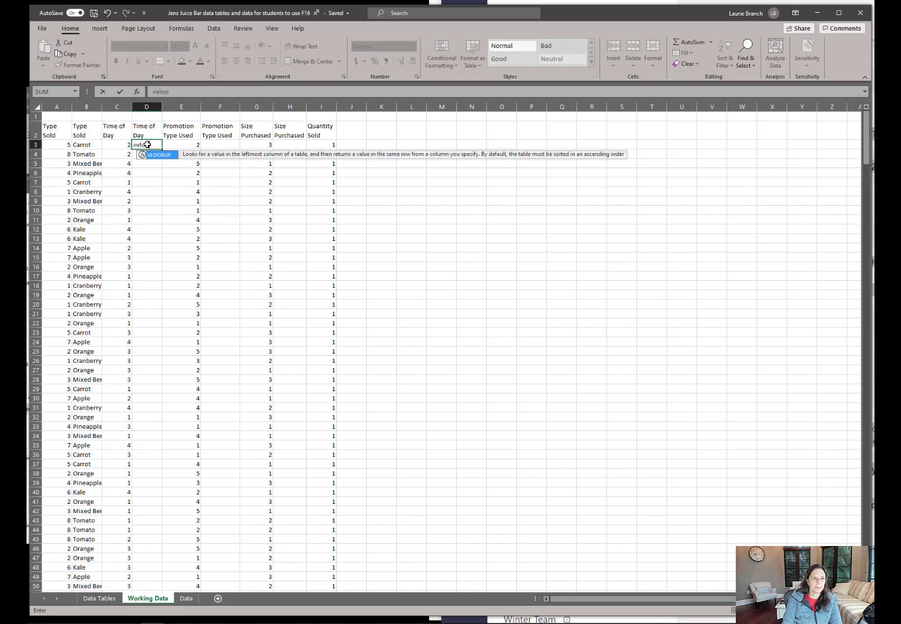
{"action": "type", "text": "k"}
{"action": "key", "text": "BackSpace"}
{"action": "key", "text": "BackSpace"}
{"action": "key", "text": "BackSpace"}
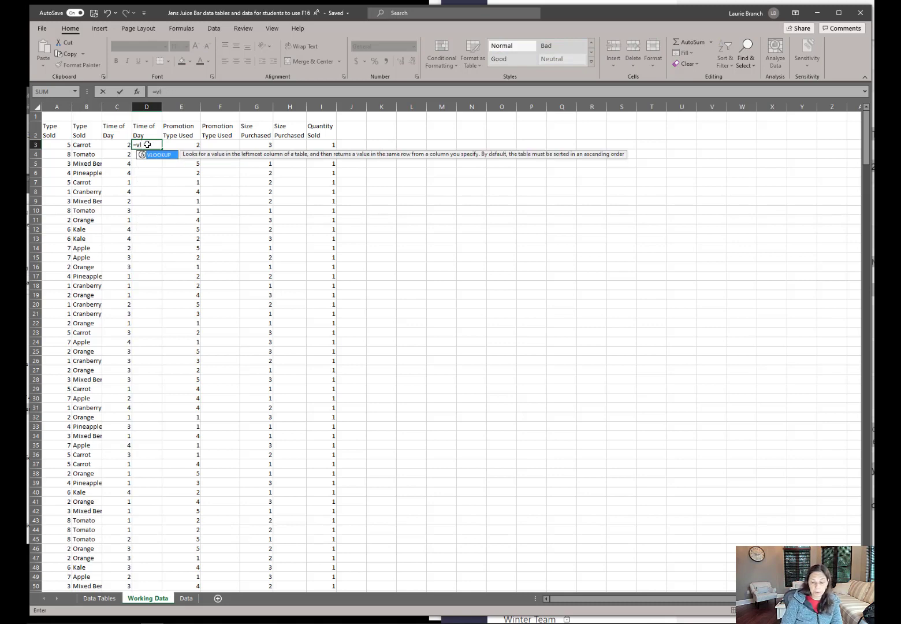
{"action": "type", "text": "ookup"}
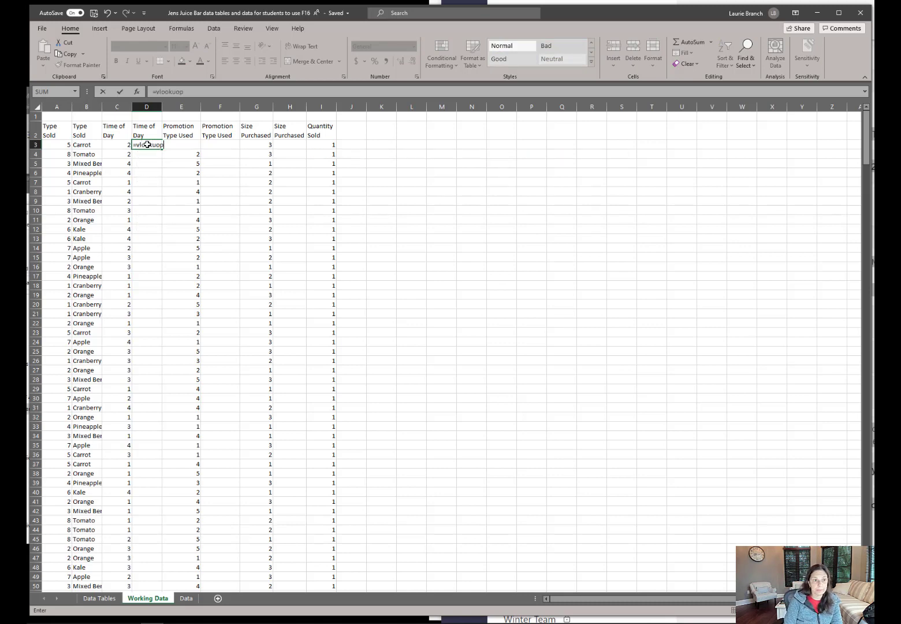
{"action": "type", "text": "("}
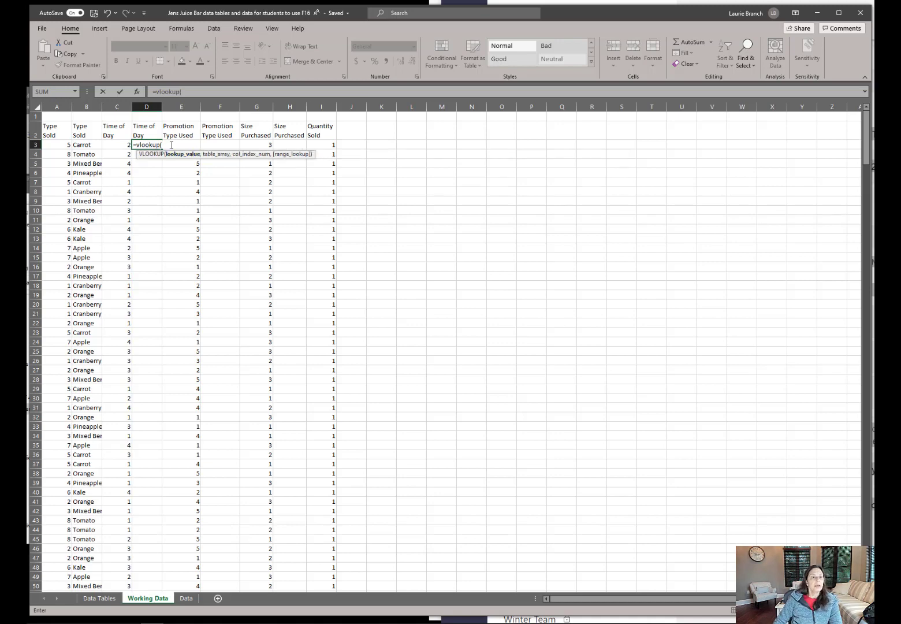
{"action": "left_click", "coordinate": [124, 144]}
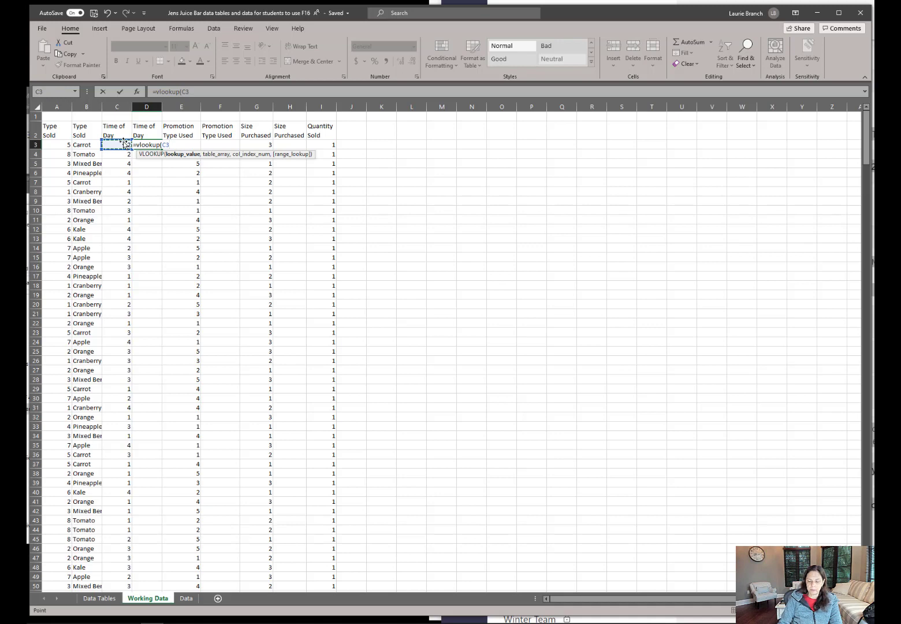
{"action": "type", "text": ",ti"}
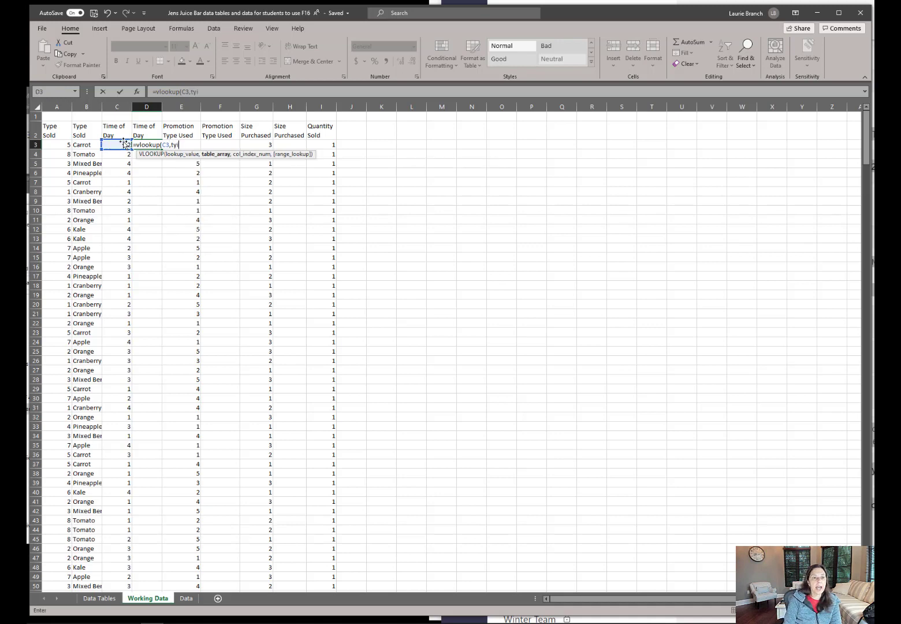
{"action": "type", "text": "me"}
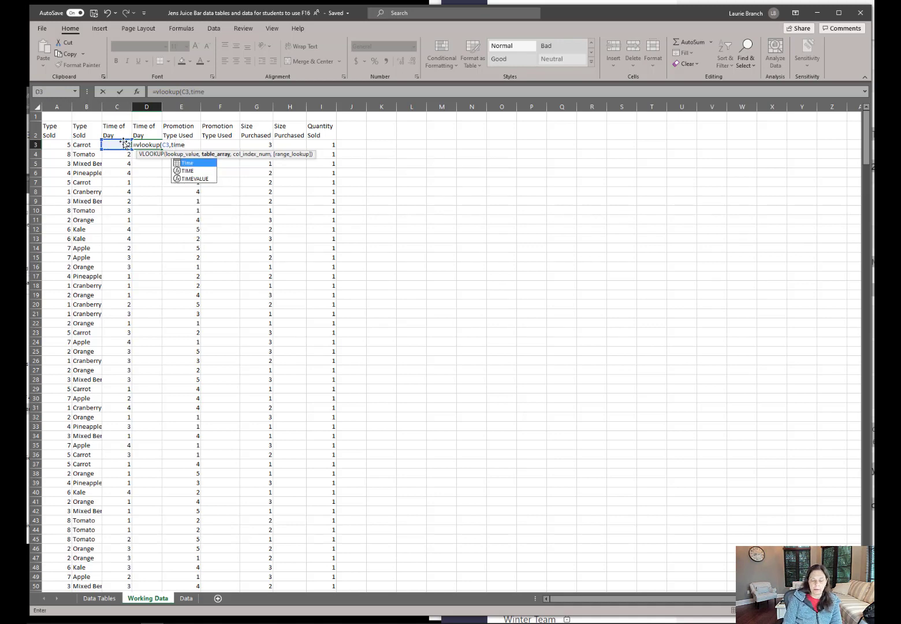
{"action": "type", "text": ","}
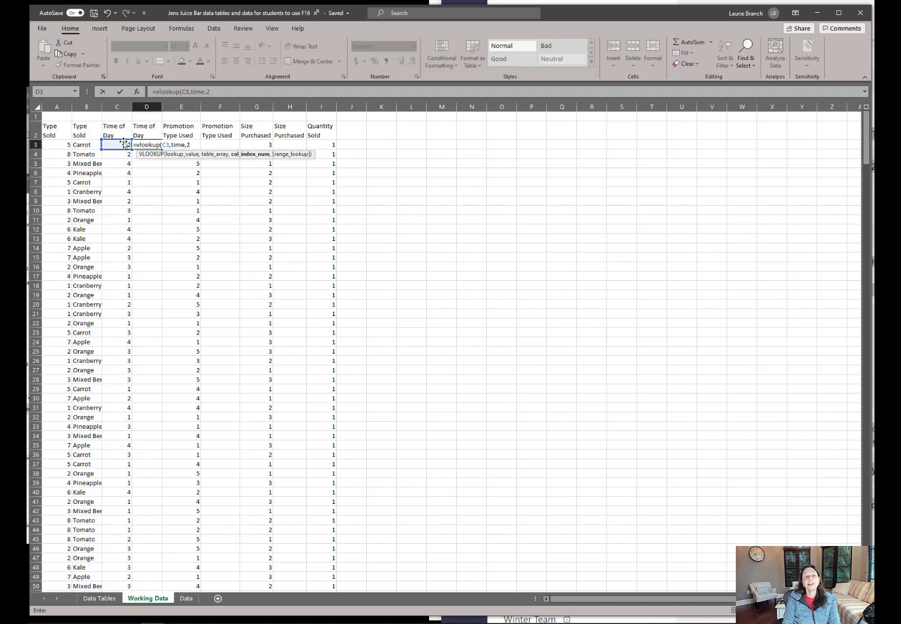
{"action": "type", "text": "2,fal"}
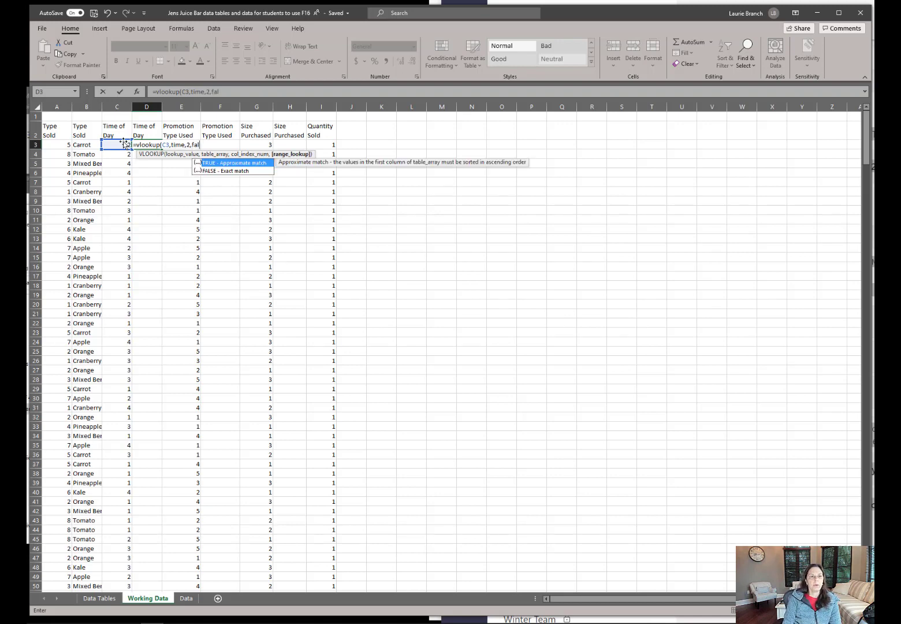
{"action": "type", "text": "se)"}
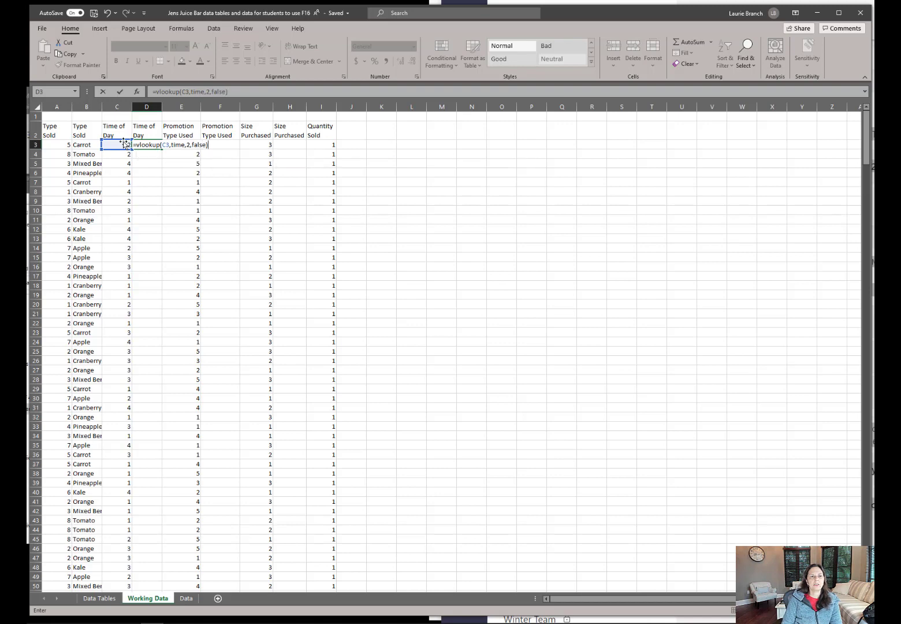
{"action": "key", "text": "Return"}
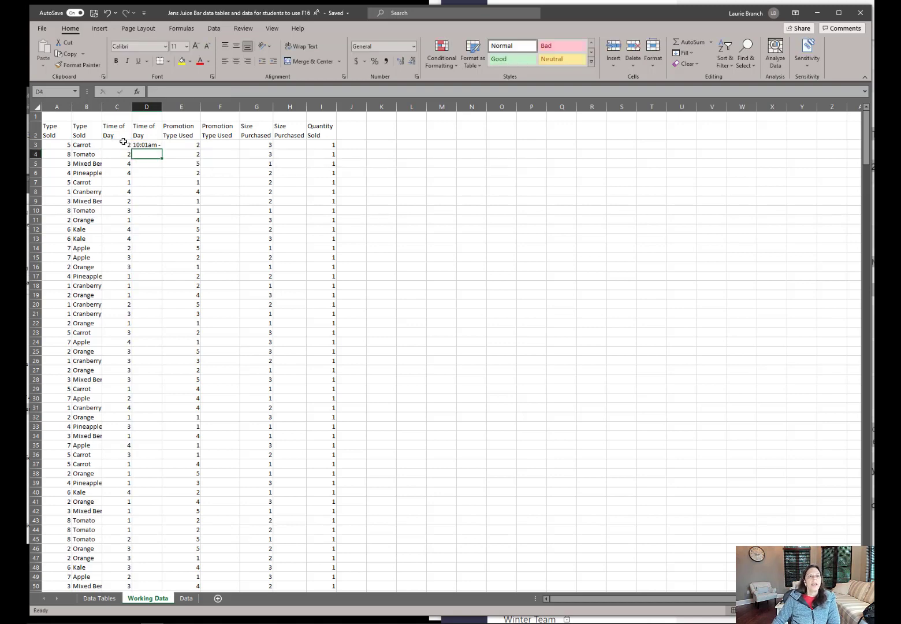
Autofit the width of column D and fill the D3 formula down to the last data row.
{"action": "double_click", "coordinate": [162, 106]}
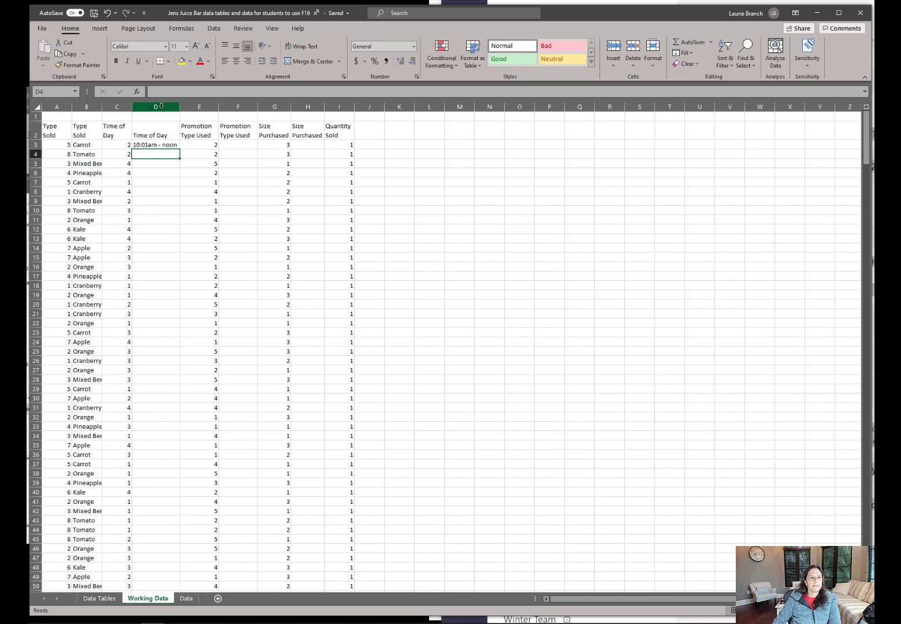
{"action": "left_click", "coordinate": [171, 145]}
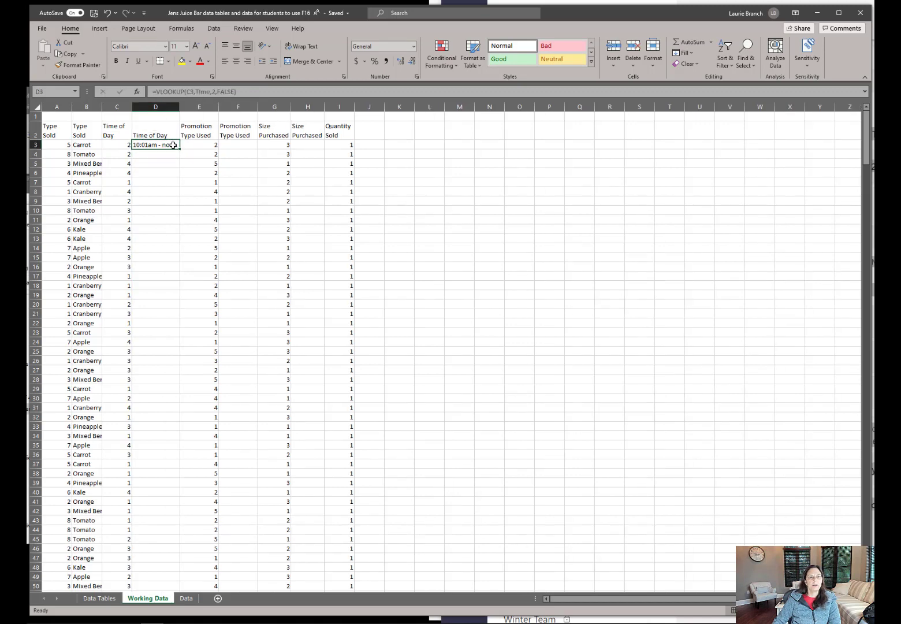
{"action": "double_click", "coordinate": [180, 150]}
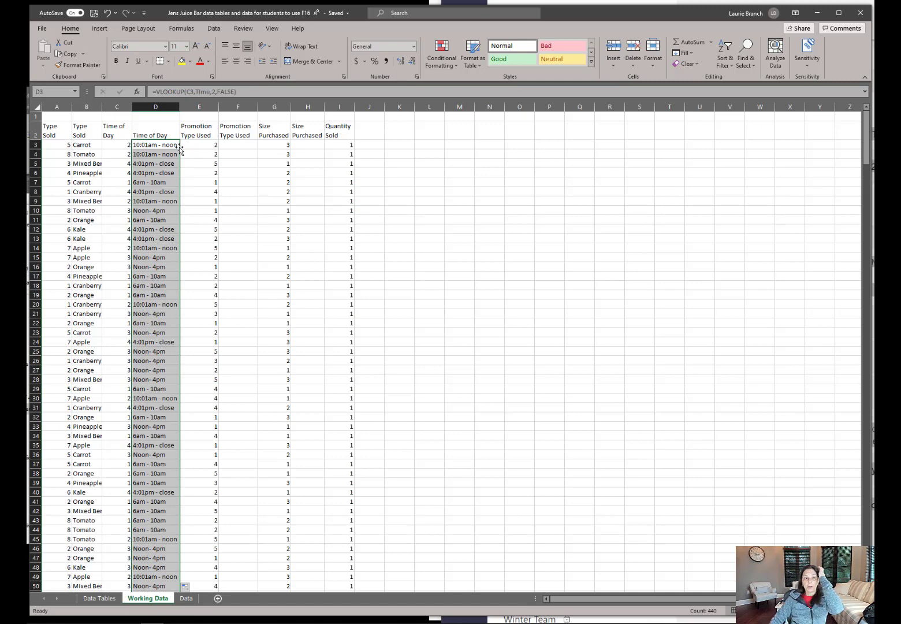
Try the formula =VLOOKUP(E3,promo,2,FALSE) in cell F3 of the second Promotion Type Used column.
{"action": "left_click", "coordinate": [244, 145]}
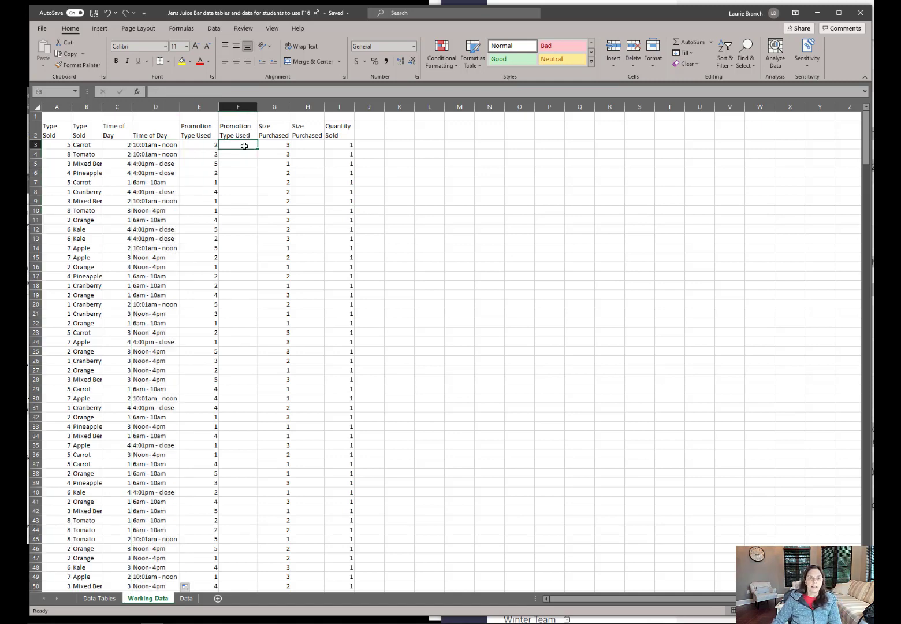
{"action": "type", "text": "=vl"}
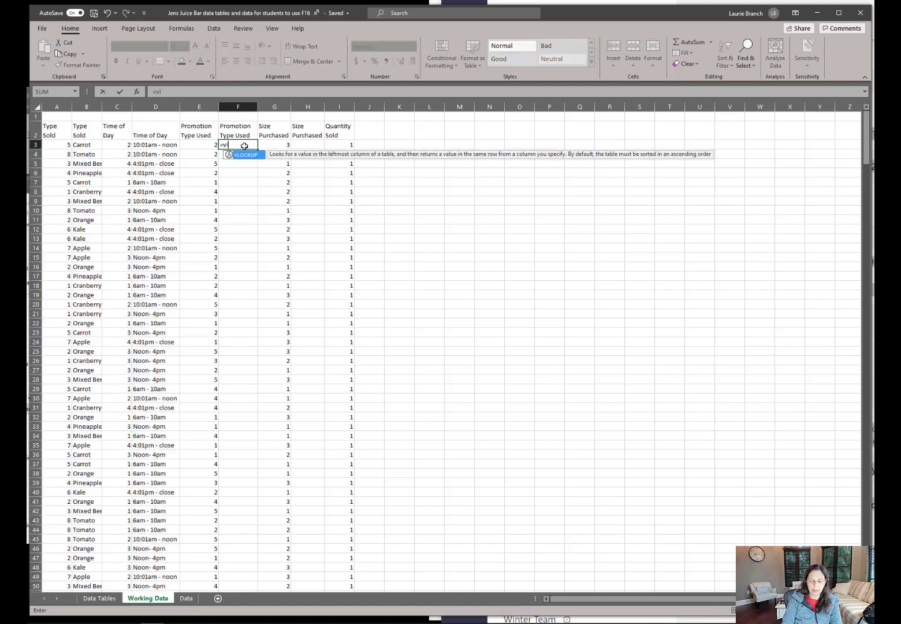
{"action": "type", "text": "ookup("}
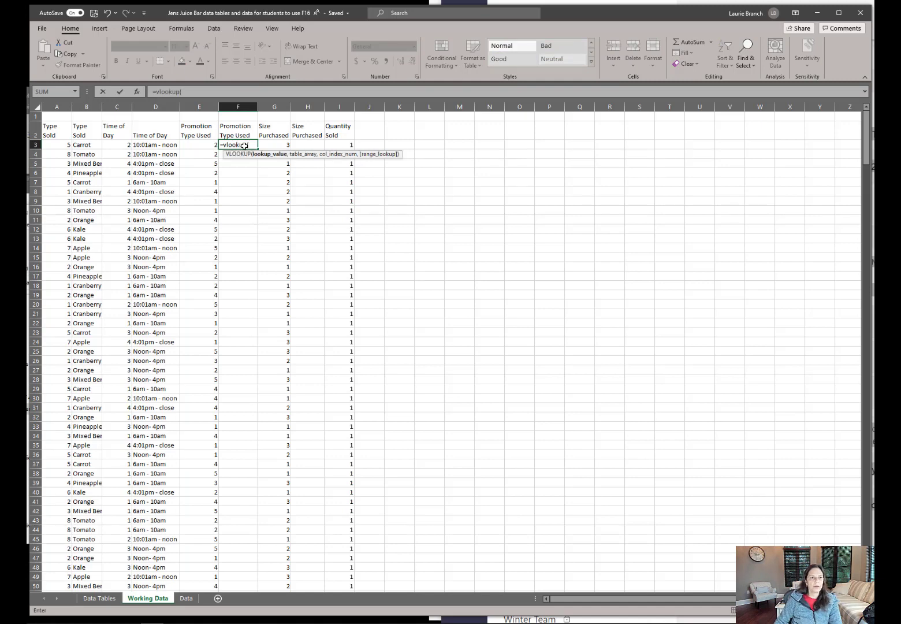
{"action": "left_click", "coordinate": [206, 147]}
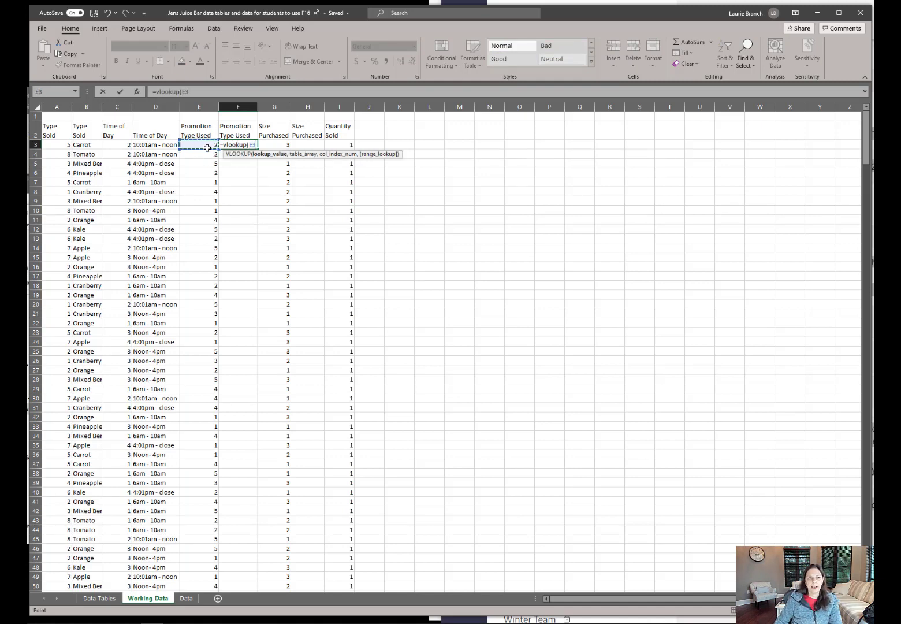
{"action": "type", "text": ","}
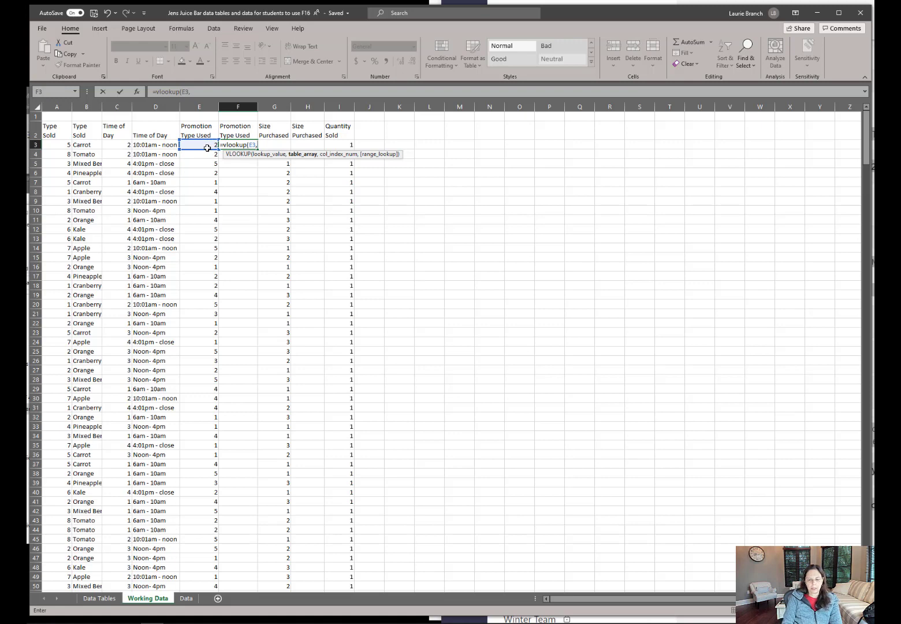
{"action": "type", "text": "pro"}
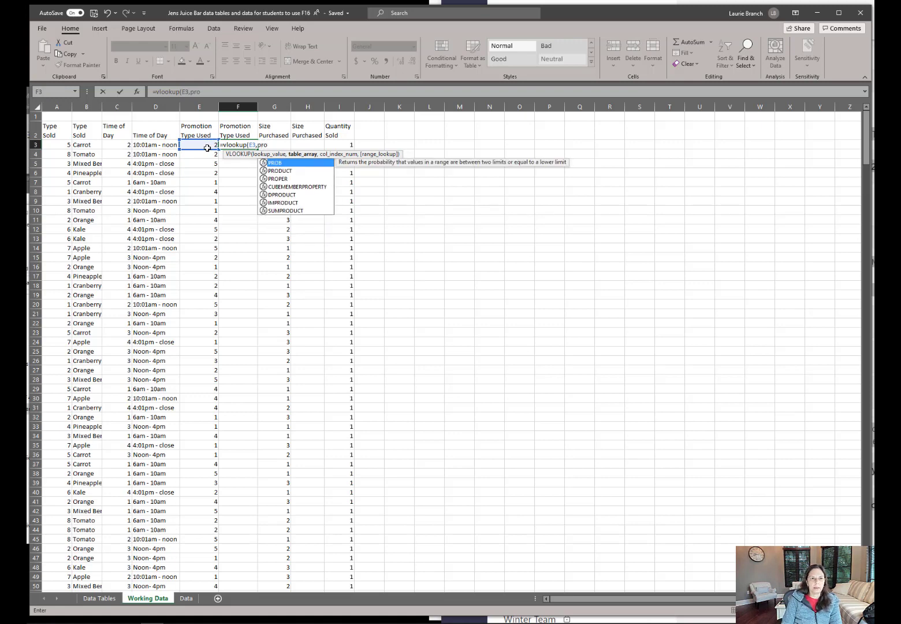
{"action": "key", "text": "Escape"}
{"action": "type", "text": "ni"}
{"action": "key", "text": "BackSpace"}
{"action": "key", "text": "BackSpace"}
{"action": "type", "text": "mno"}
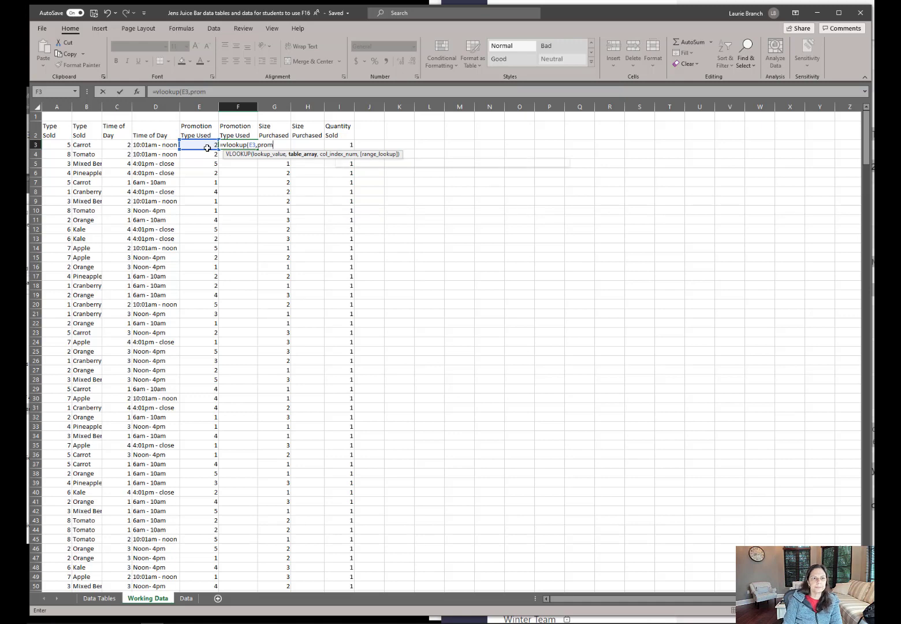
{"action": "key", "text": "BackSpace"}
{"action": "type", "text": "mo"}
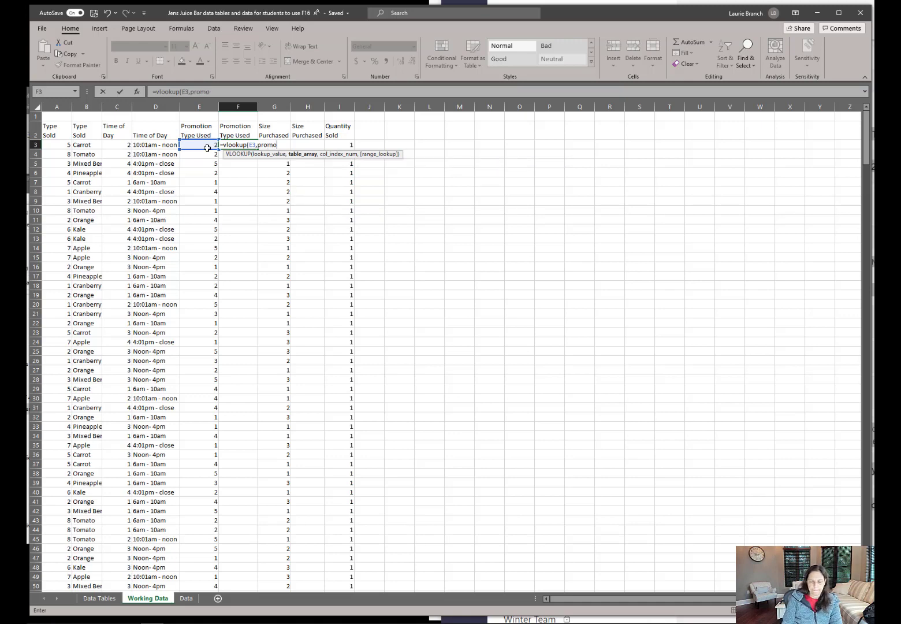
{"action": "type", "text": ","}
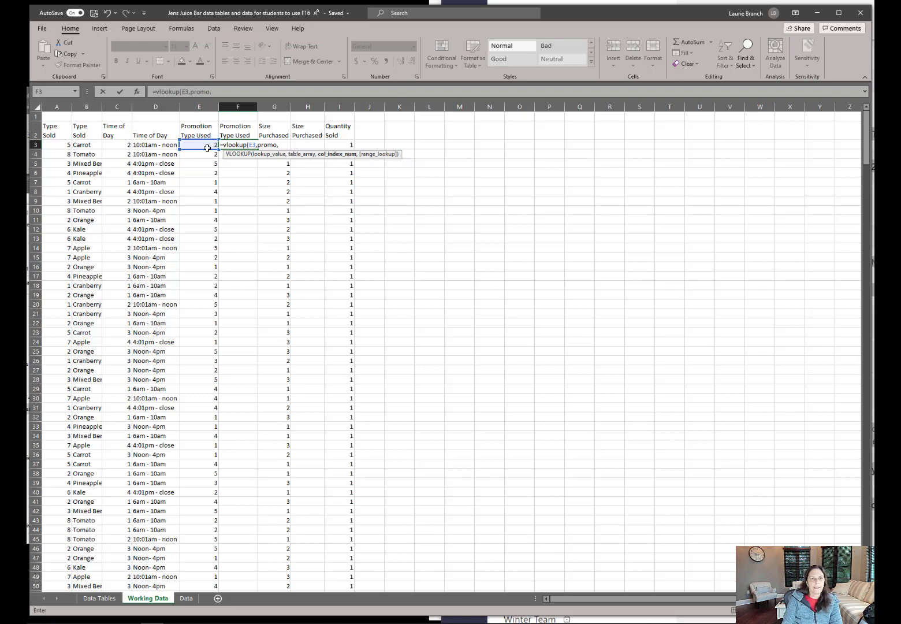
{"action": "type", "text": "2,false)"}
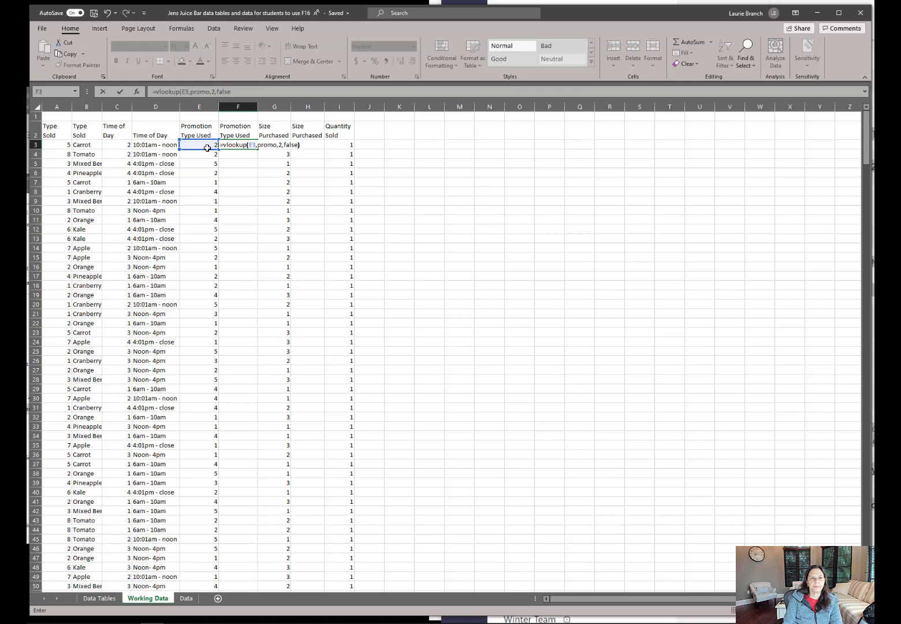
{"action": "key", "text": "Return"}
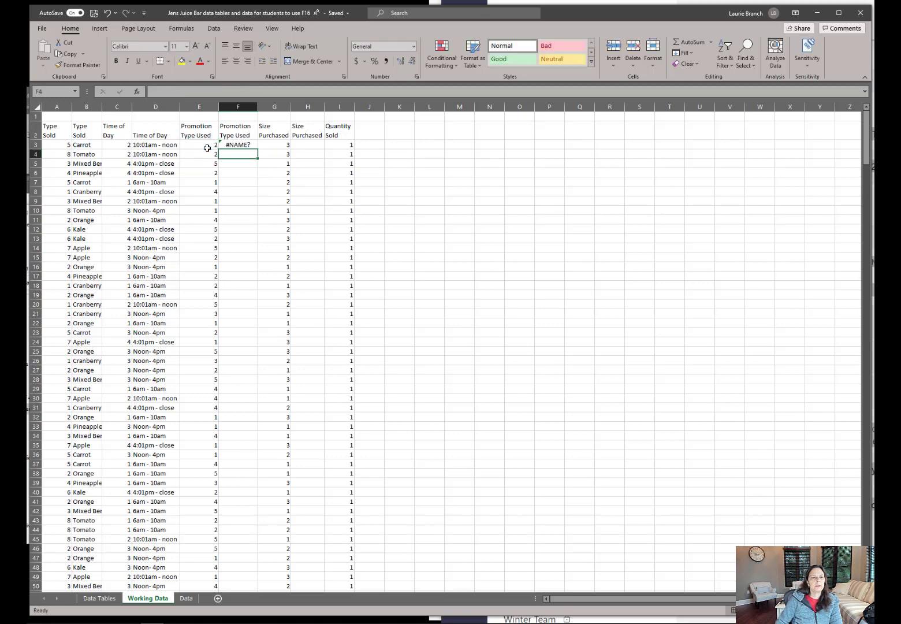
{"action": "left_click", "coordinate": [241, 146]}
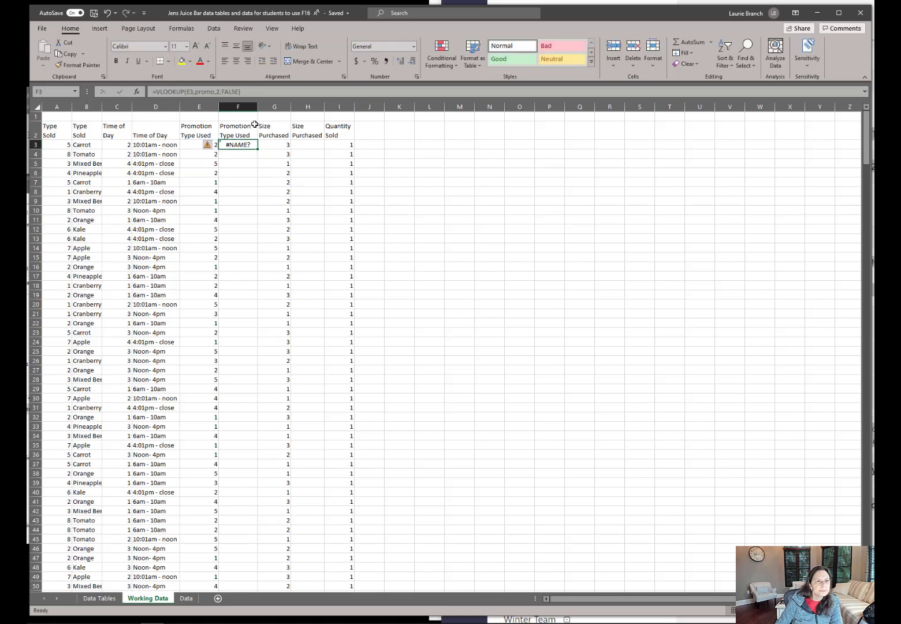
Try to rename the Promotion Used lookup table on the Data Tables sheet as Promo.
{"action": "left_click", "coordinate": [94, 600]}
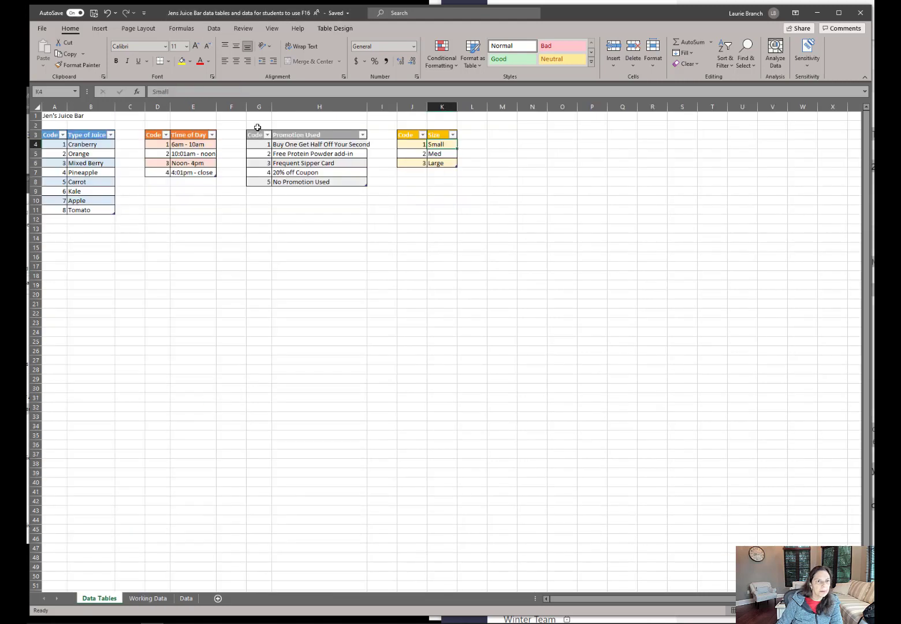
{"action": "left_click", "coordinate": [296, 135]}
{"action": "left_click_drag", "start_coordinate": [258, 135], "coordinate": [307, 184]}
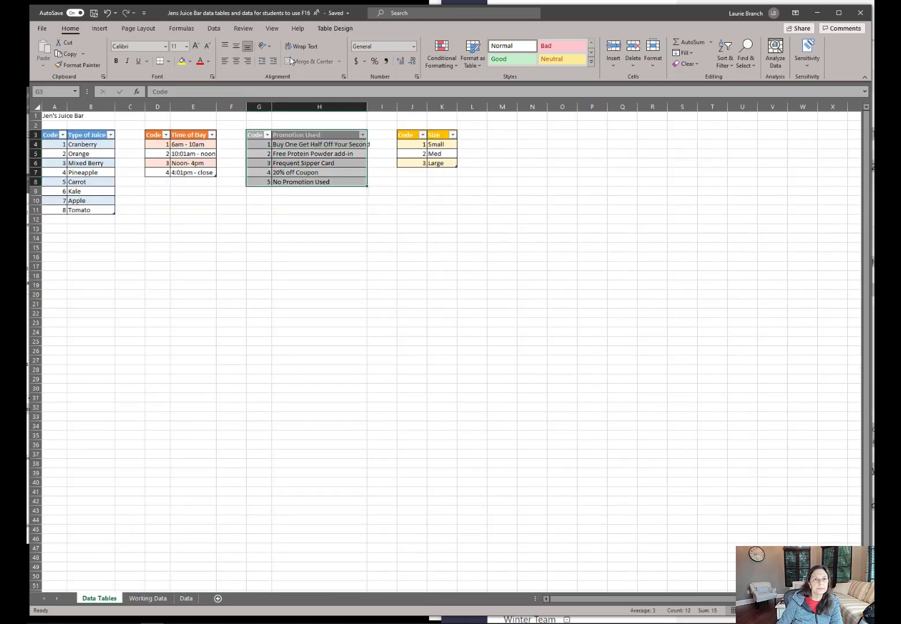
{"action": "left_click", "coordinate": [332, 28]}
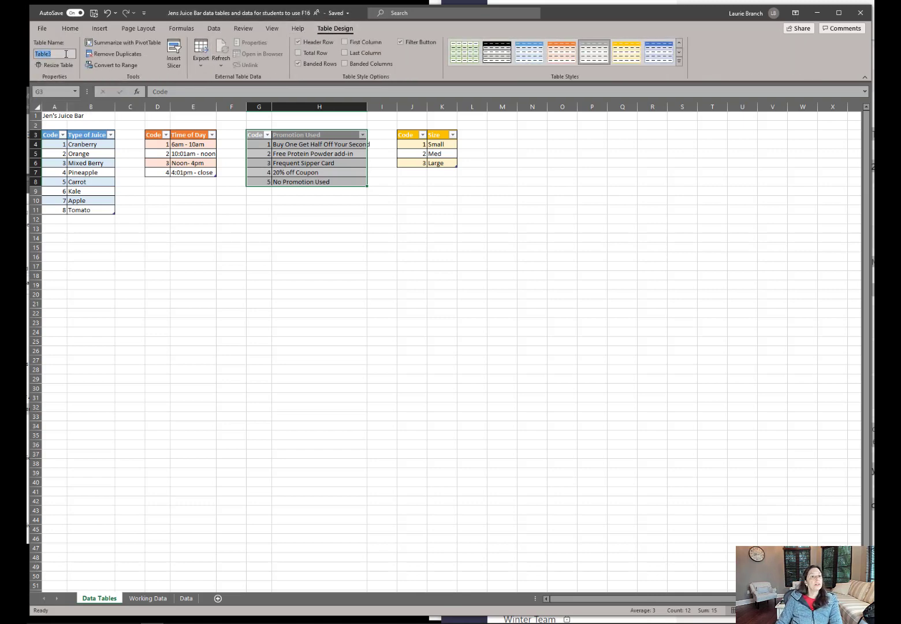
{"action": "left_click", "coordinate": [68, 53]}
{"action": "left_click_drag", "start_coordinate": [56, 56], "coordinate": [31, 56]}
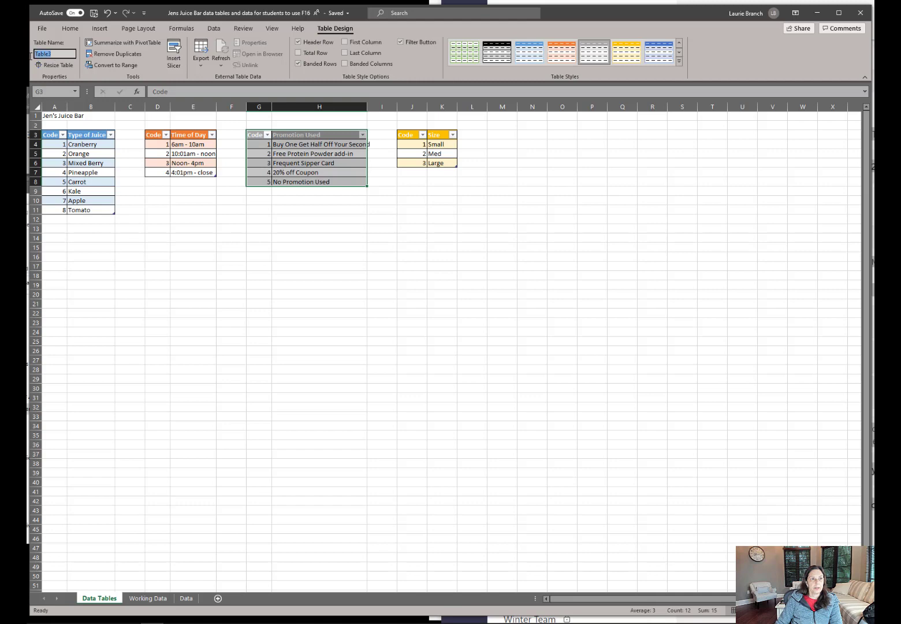
{"action": "type", "text": "Promo"}
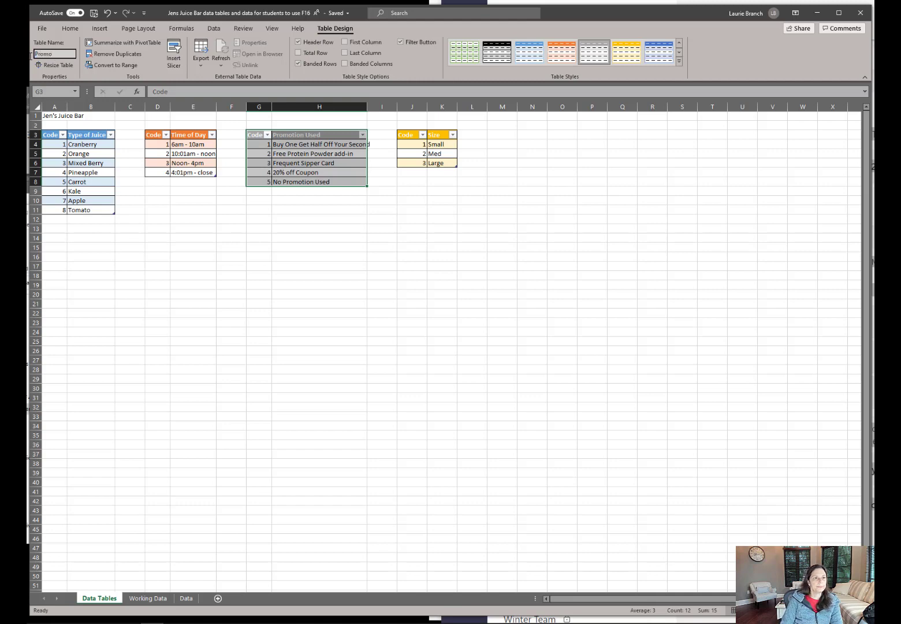
{"action": "key", "text": "Return"}
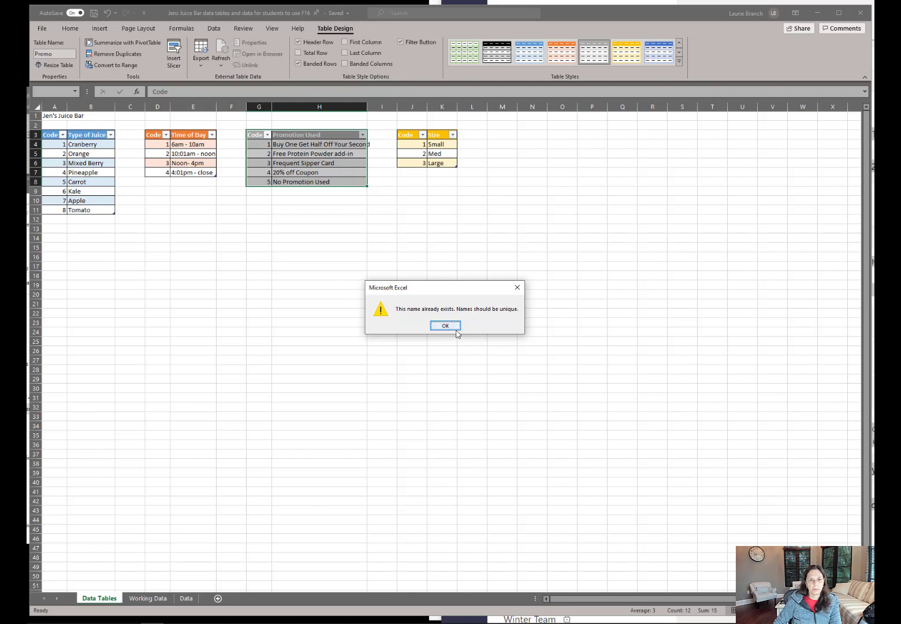
{"action": "left_click", "coordinate": [455, 328]}
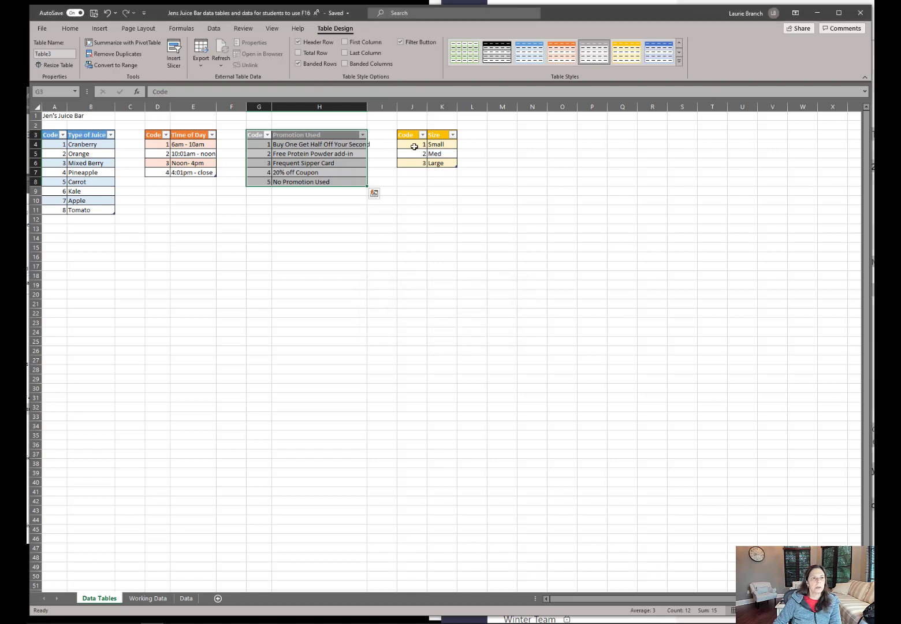
Check which table names are assigned to the Size and Promotion Used lookup tables.
{"action": "left_click_drag", "start_coordinate": [416, 136], "coordinate": [439, 162]}
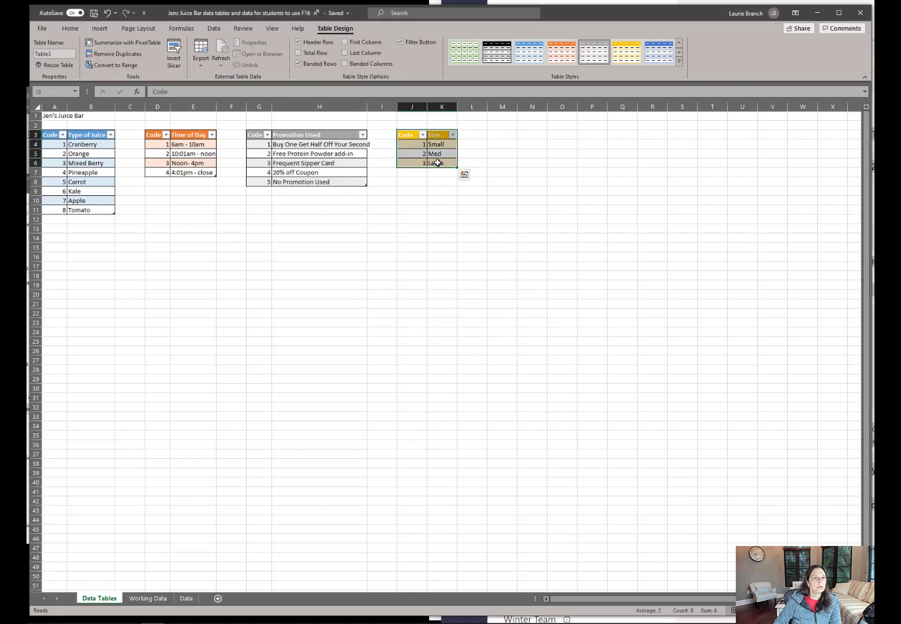
{"action": "left_click", "coordinate": [374, 183]}
{"action": "left_click", "coordinate": [406, 137]}
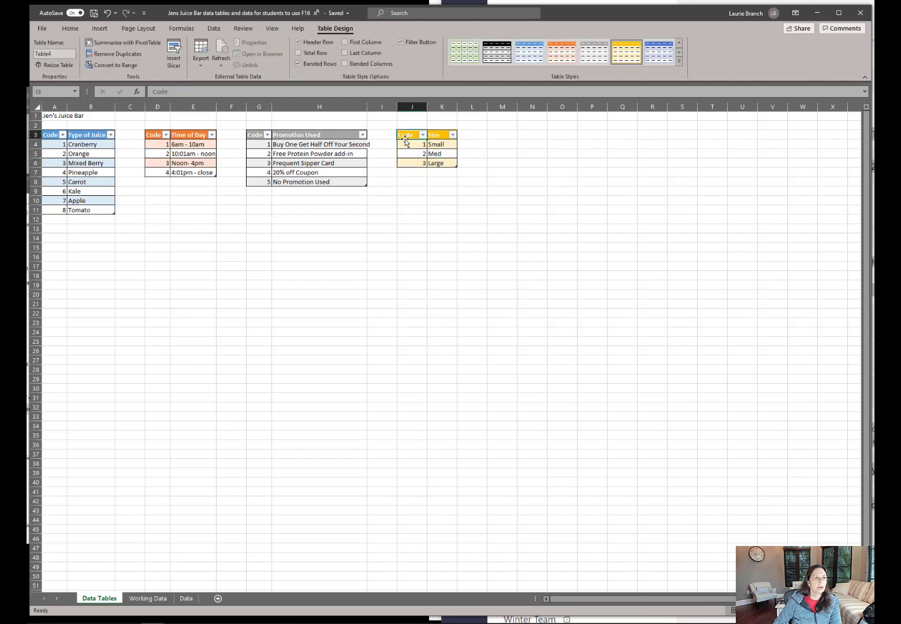
{"action": "left_click_drag", "start_coordinate": [405, 141], "coordinate": [441, 164]}
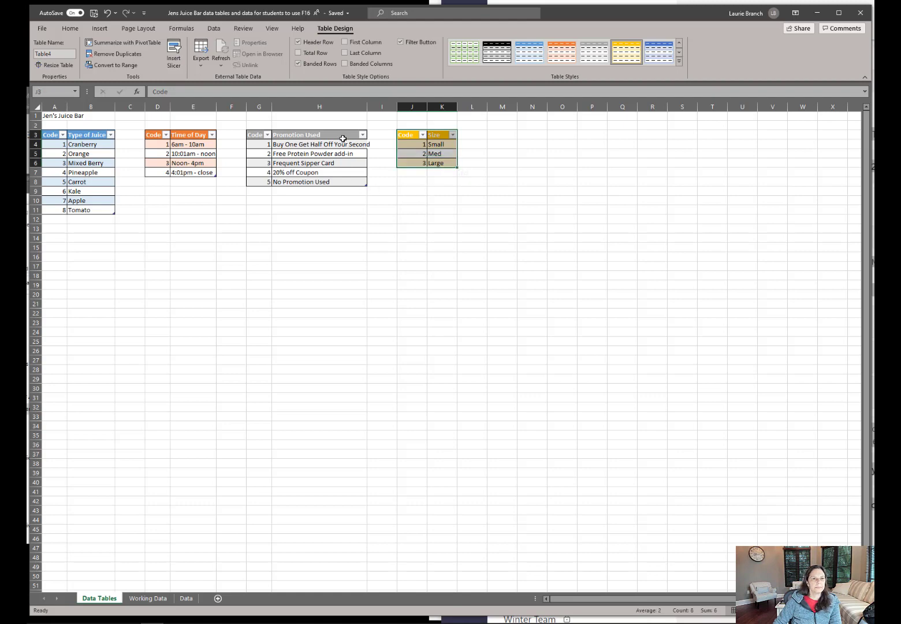
{"action": "left_click", "coordinate": [341, 138]}
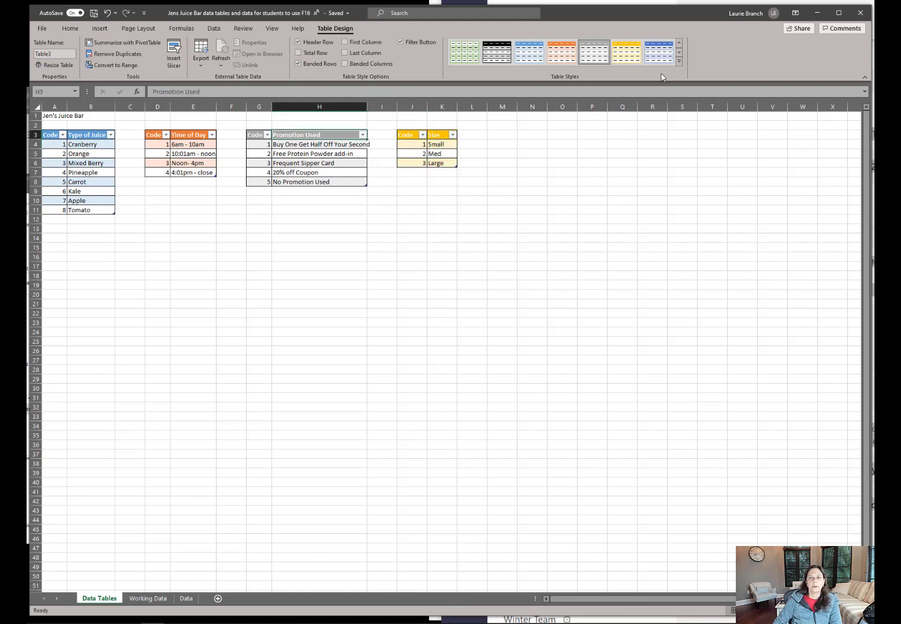
{"action": "left_click", "coordinate": [137, 598]}
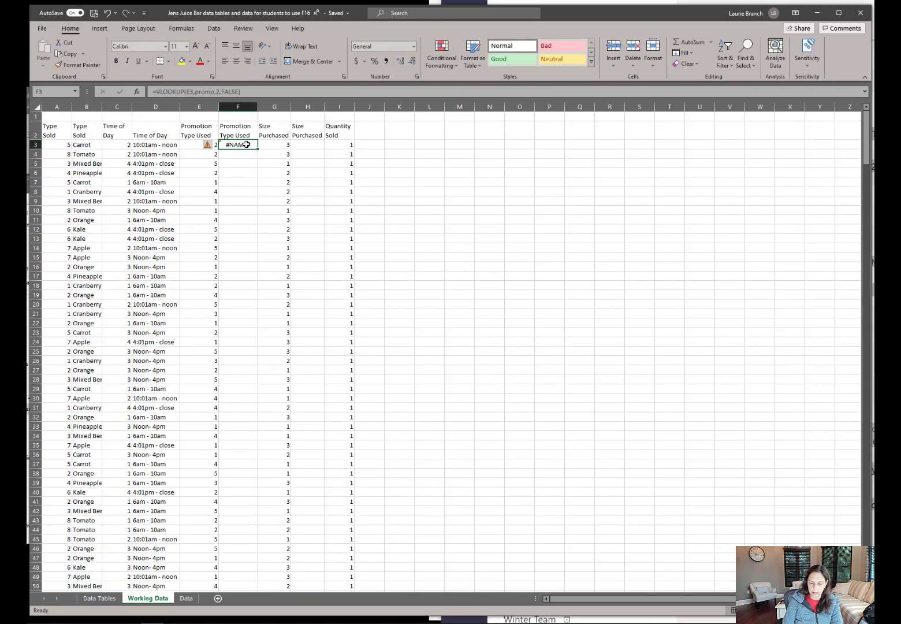
{"action": "type", "text": "=vlookup"}
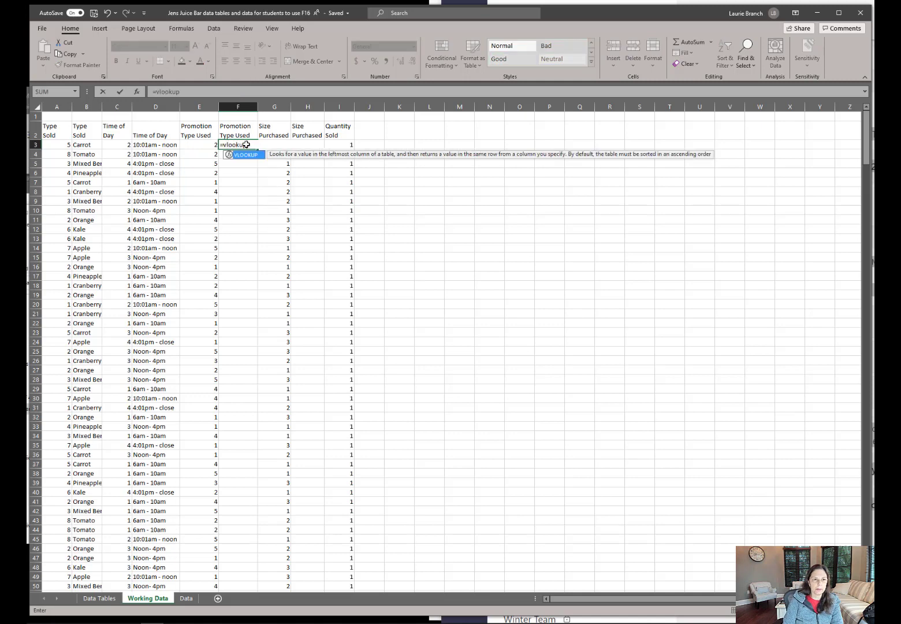
{"action": "type", "text": "("}
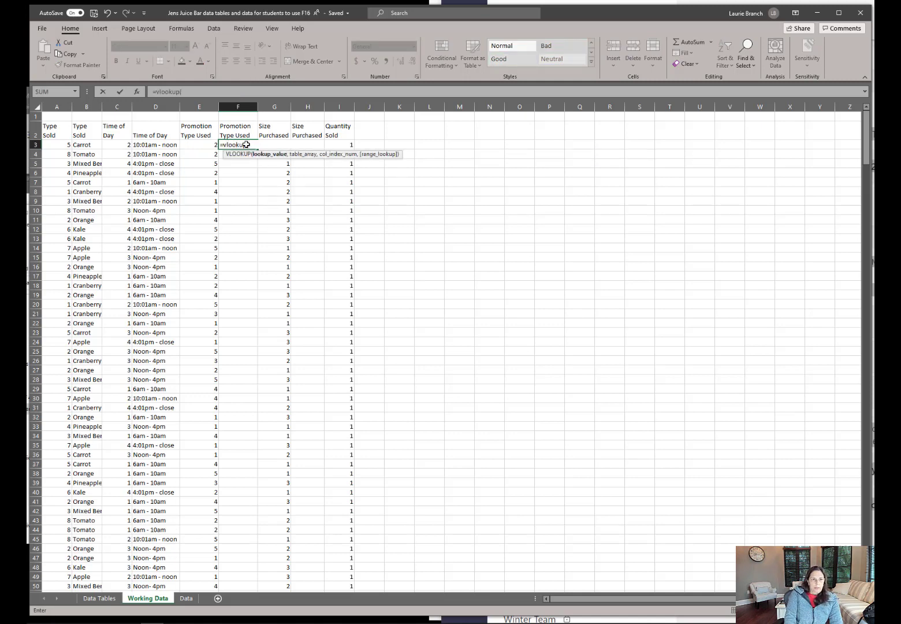
{"action": "left_click", "coordinate": [213, 148]}
{"action": "type", "text": ","}
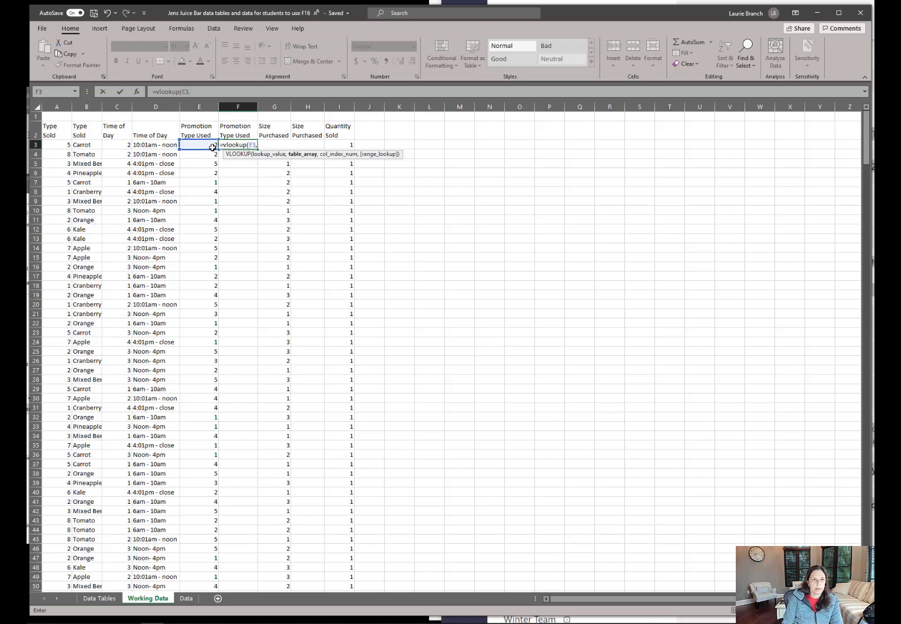
{"action": "type", "text": "pro"}
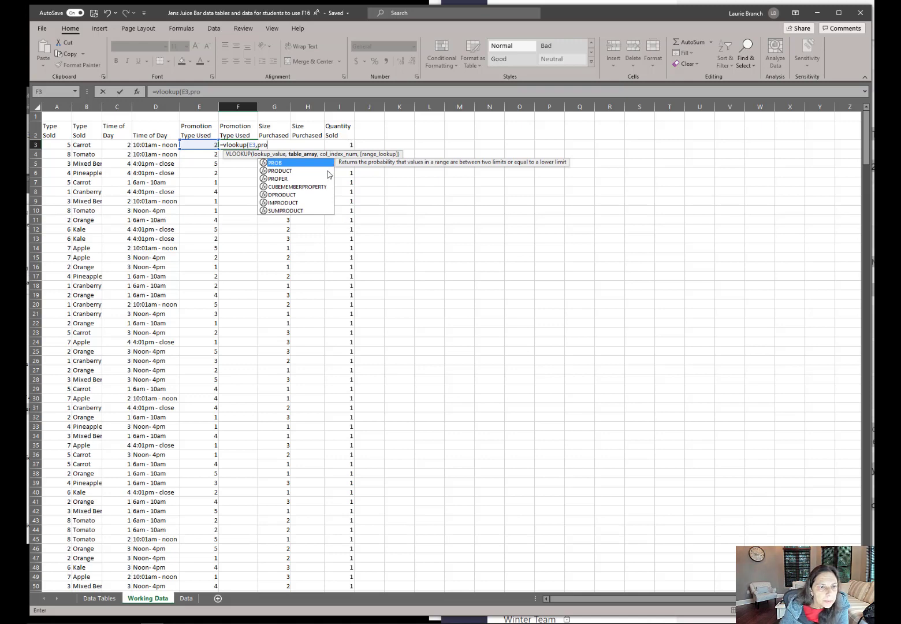
{"action": "key", "text": "Escape"}
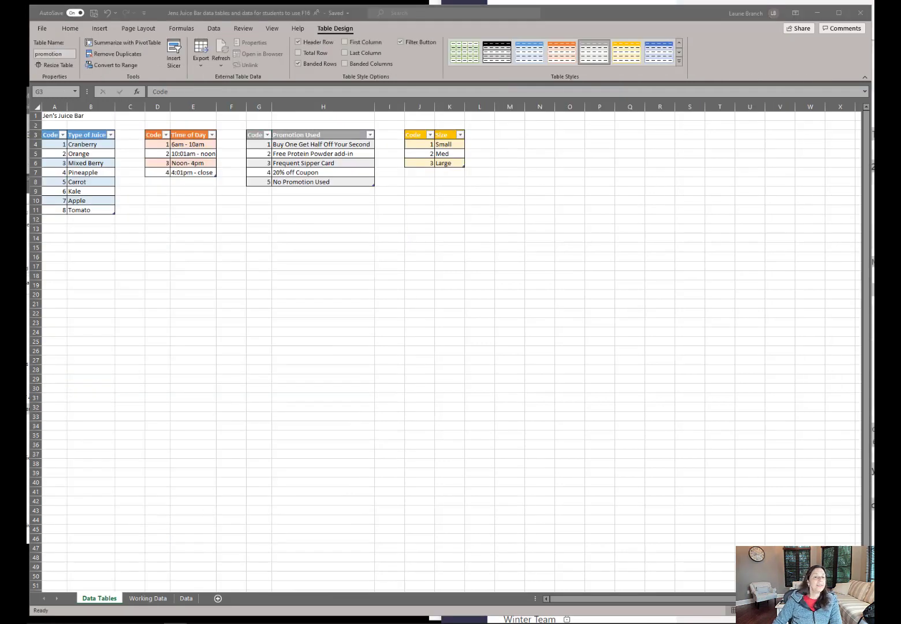
Review the table names of the Promotion Used, Size, Type of Juice and Time of Day tables on the Data Tables sheet.
{"action": "left_click", "coordinate": [262, 135]}
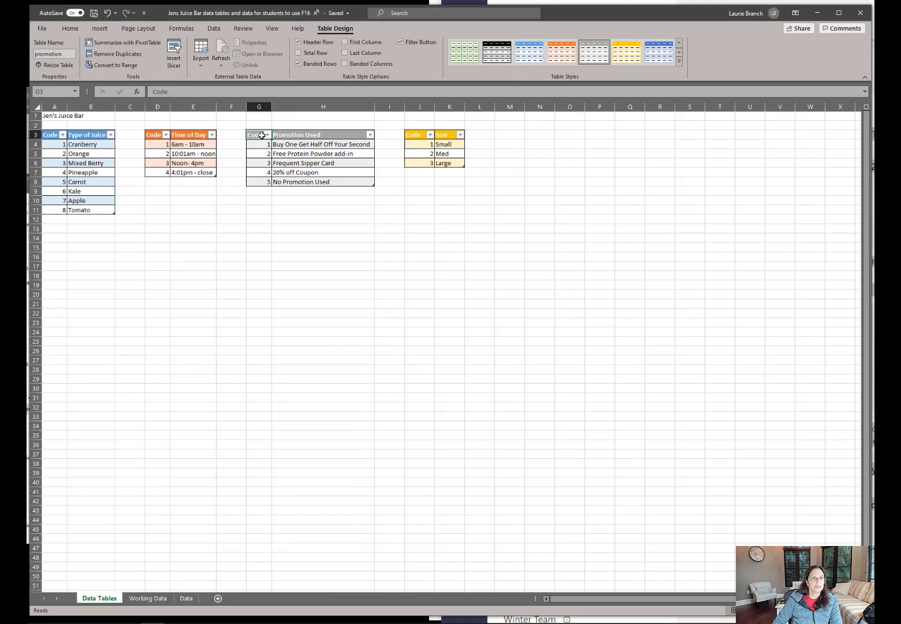
{"action": "left_click_drag", "start_coordinate": [261, 134], "coordinate": [336, 179]}
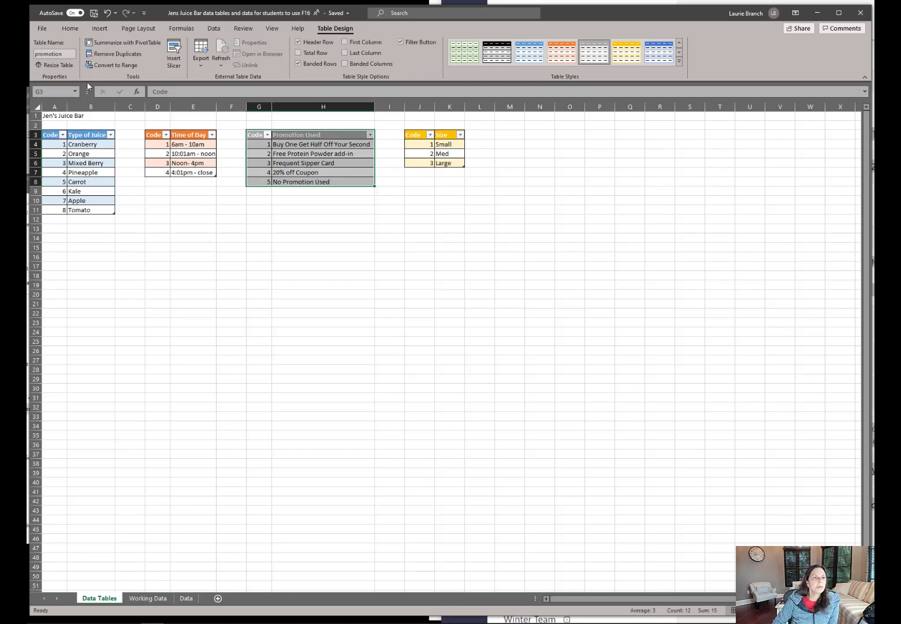
{"action": "left_click", "coordinate": [69, 55]}
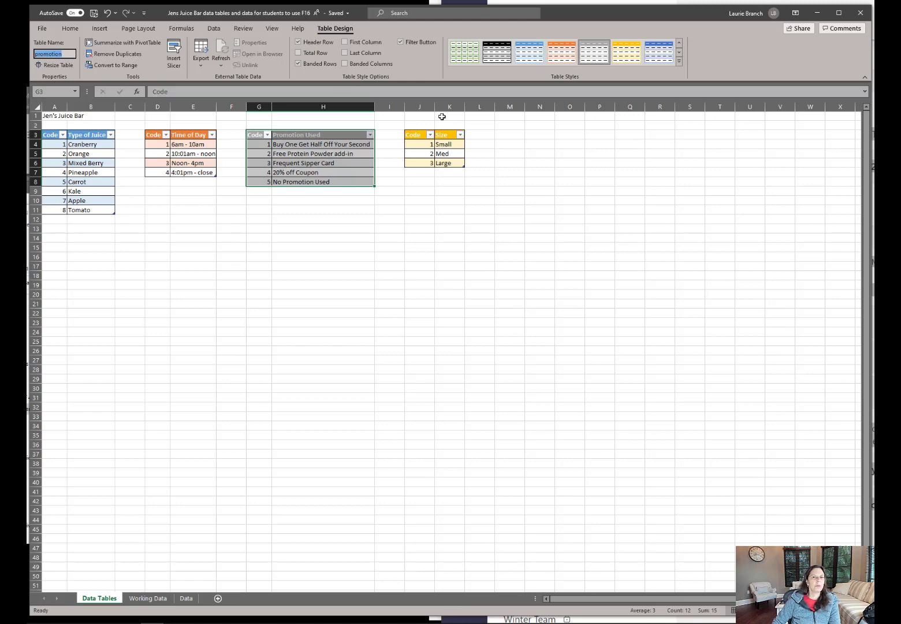
{"action": "left_click", "coordinate": [449, 201]}
{"action": "left_click_drag", "start_coordinate": [416, 134], "coordinate": [449, 164]}
{"action": "left_click", "coordinate": [58, 52]}
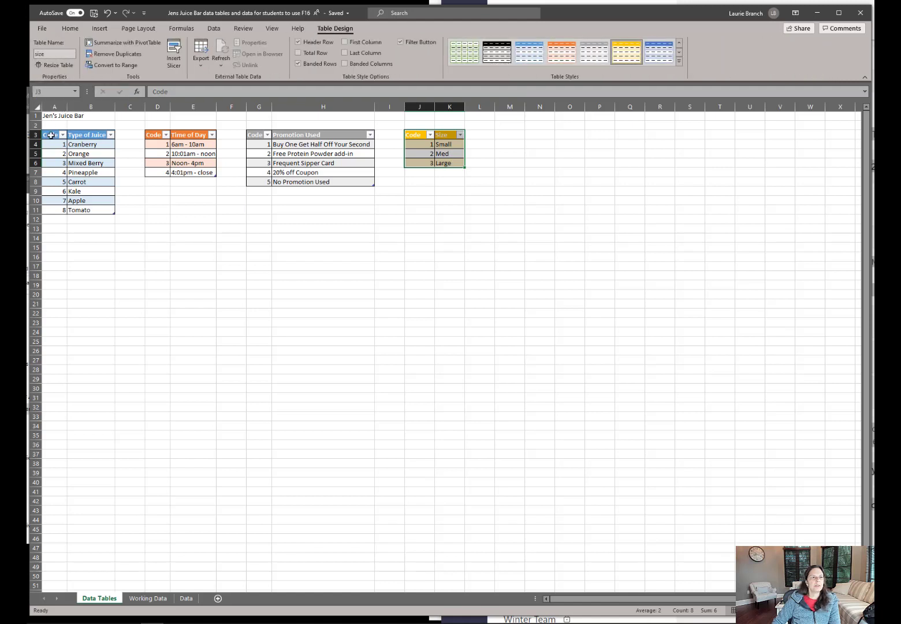
{"action": "left_click_drag", "start_coordinate": [50, 135], "coordinate": [89, 209]}
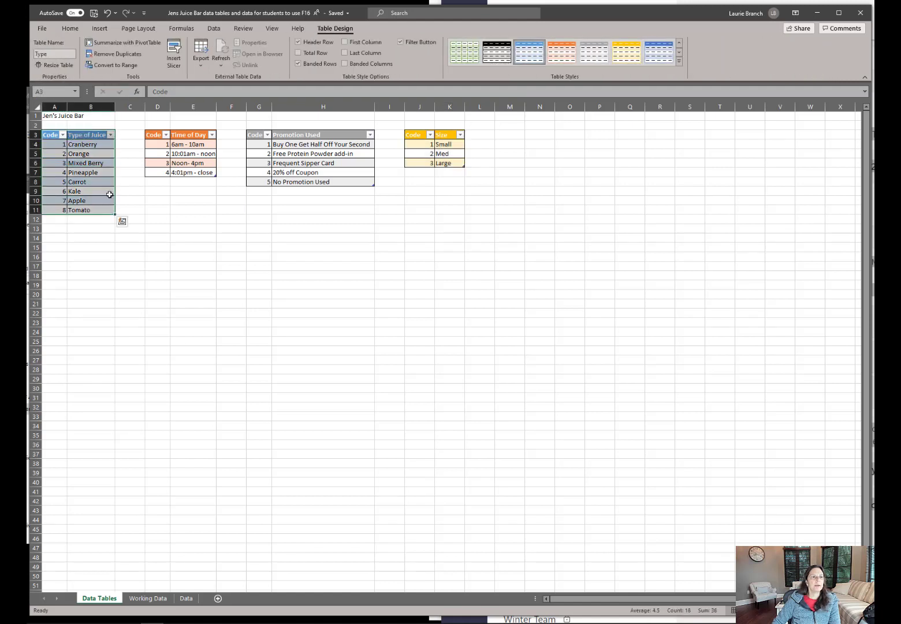
{"action": "left_click_drag", "start_coordinate": [153, 134], "coordinate": [198, 172]}
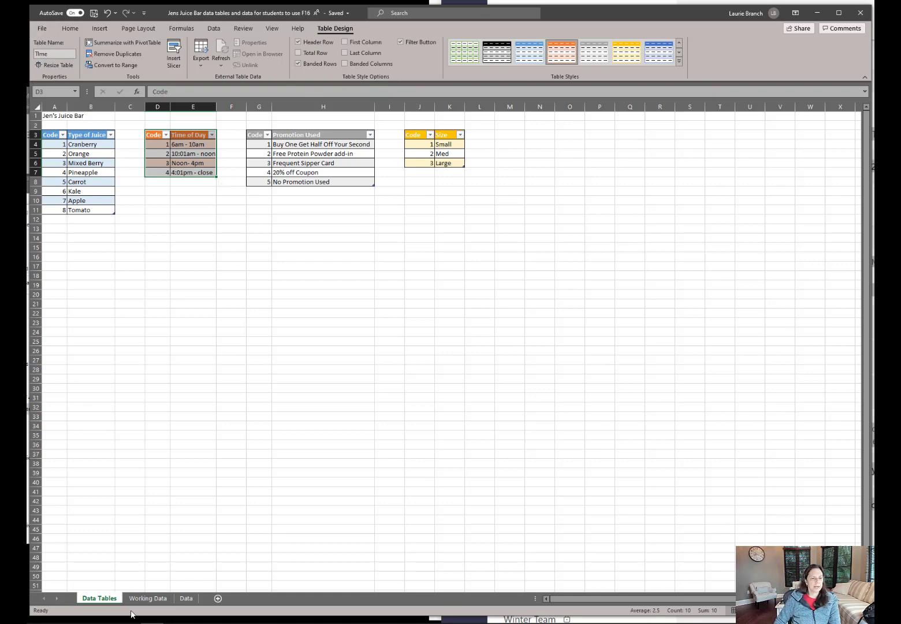
Enter =VLOOKUP(E3,promotion,2, FALSE) in cell F3 of the Working Data sheet and fill the formula down the second Promotion Type Used column.
{"action": "left_click", "coordinate": [138, 599]}
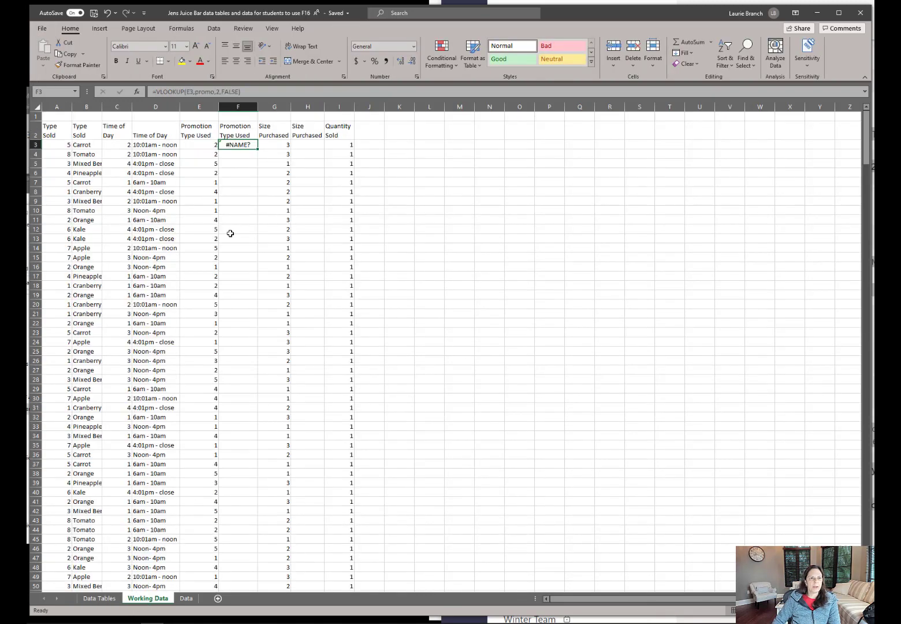
{"action": "type", "text": "=v"}
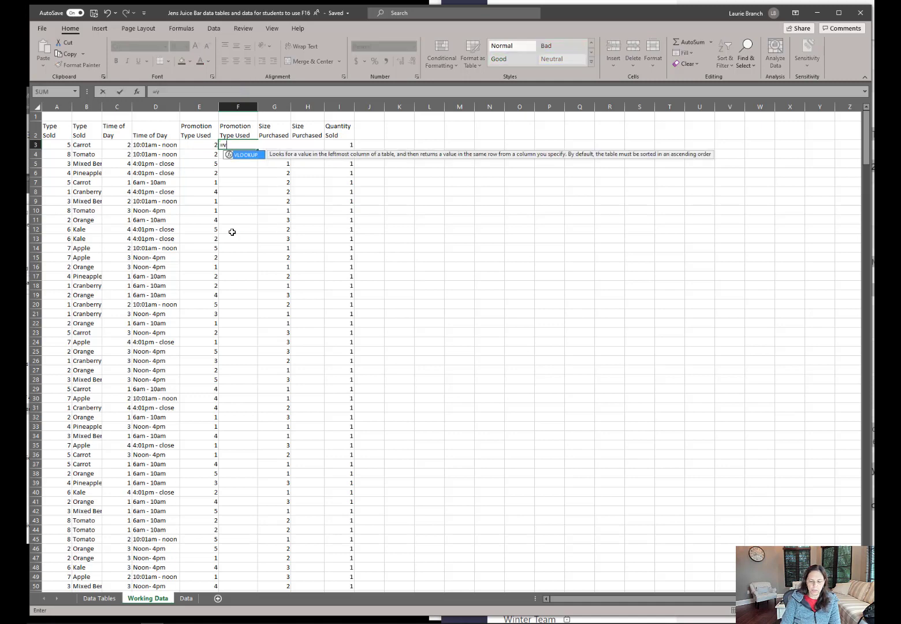
{"action": "type", "text": "lookup("}
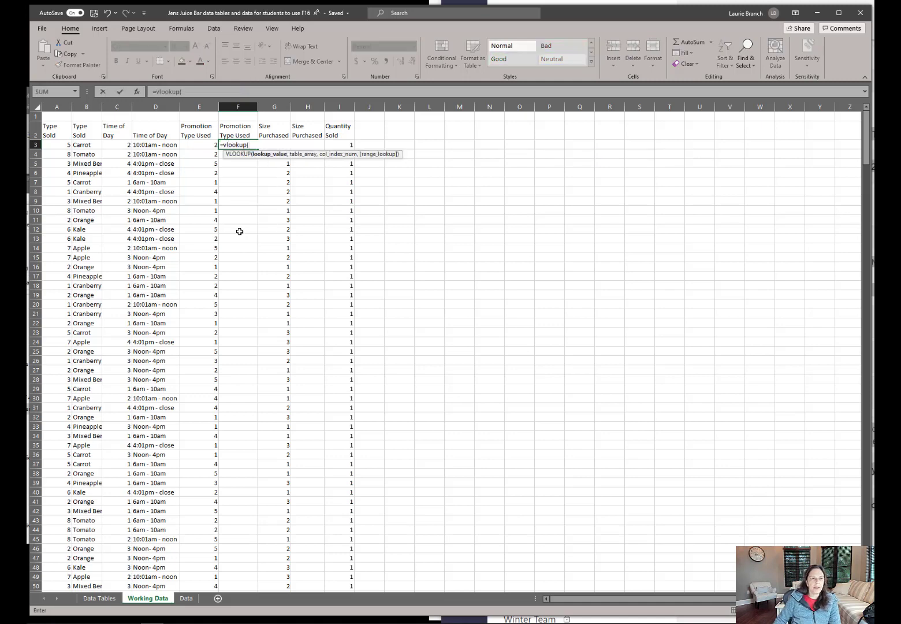
{"action": "left_click", "coordinate": [212, 147]}
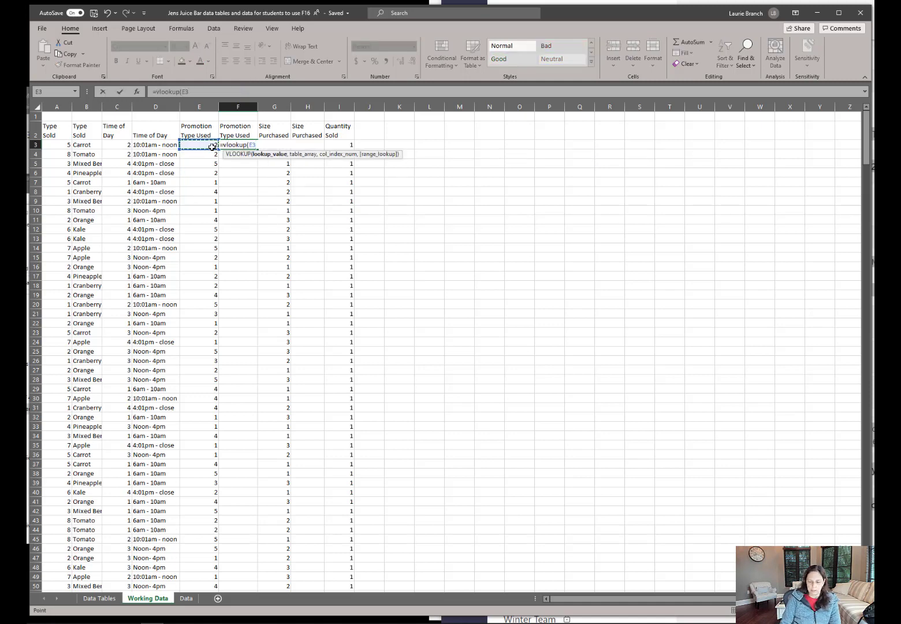
{"action": "type", "text": ",pr"}
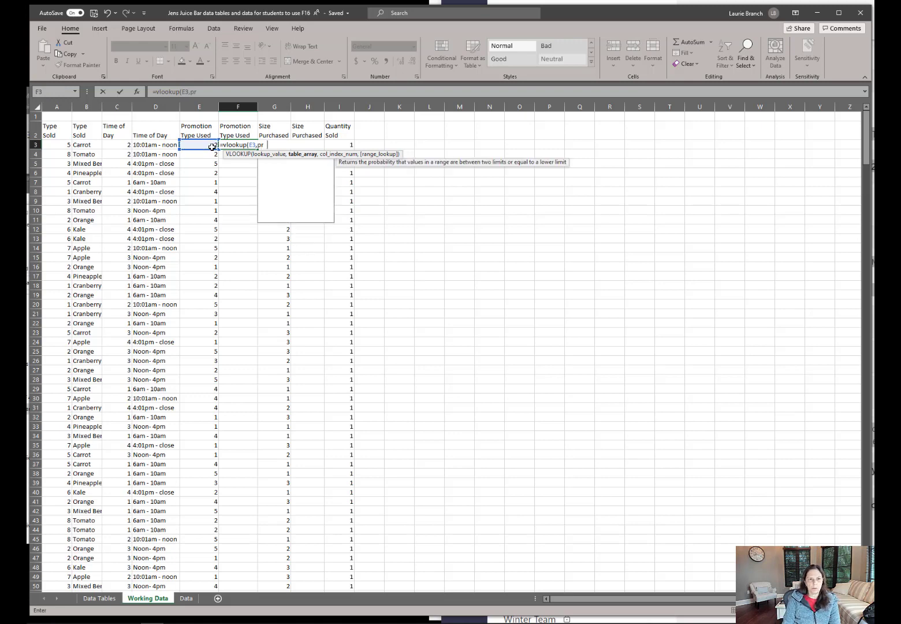
{"action": "type", "text": "omotion"}
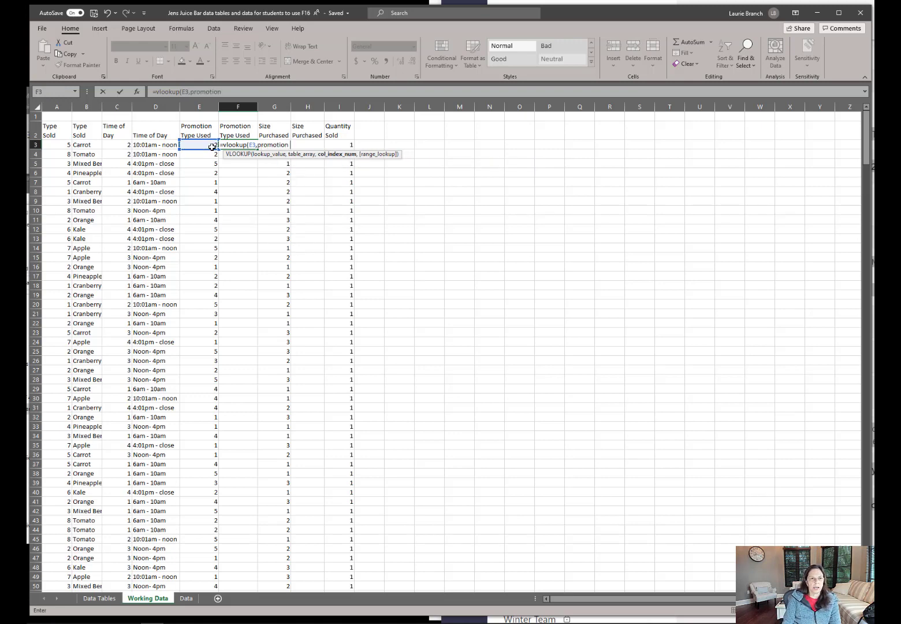
{"action": "type", "text": ",2, false"}
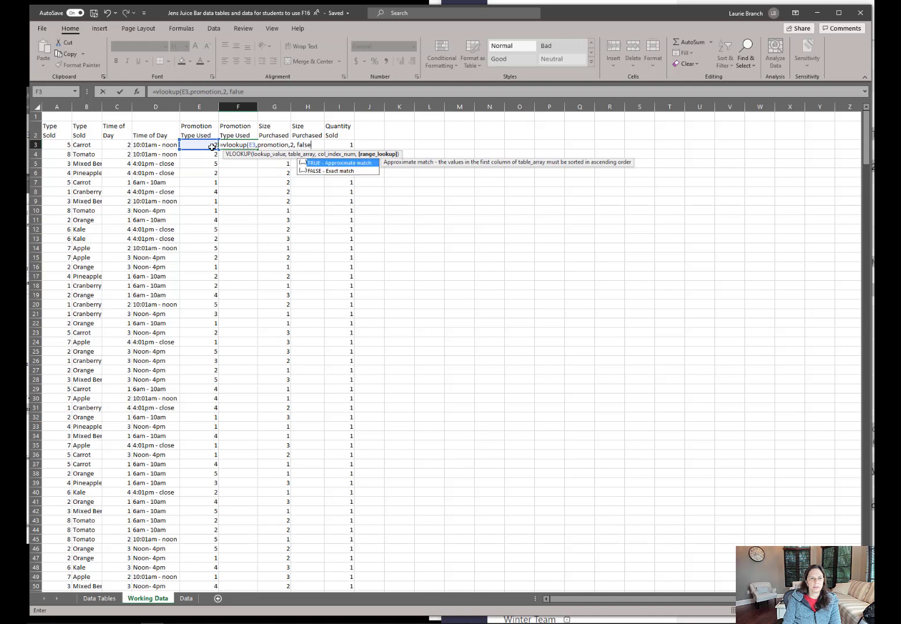
{"action": "type", "text": ")"}
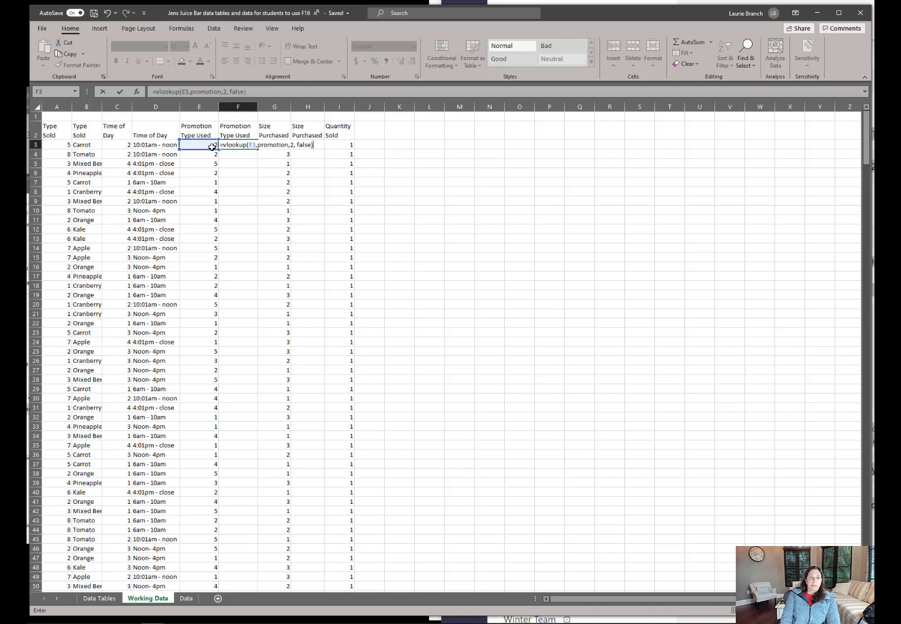
{"action": "key", "text": "Return"}
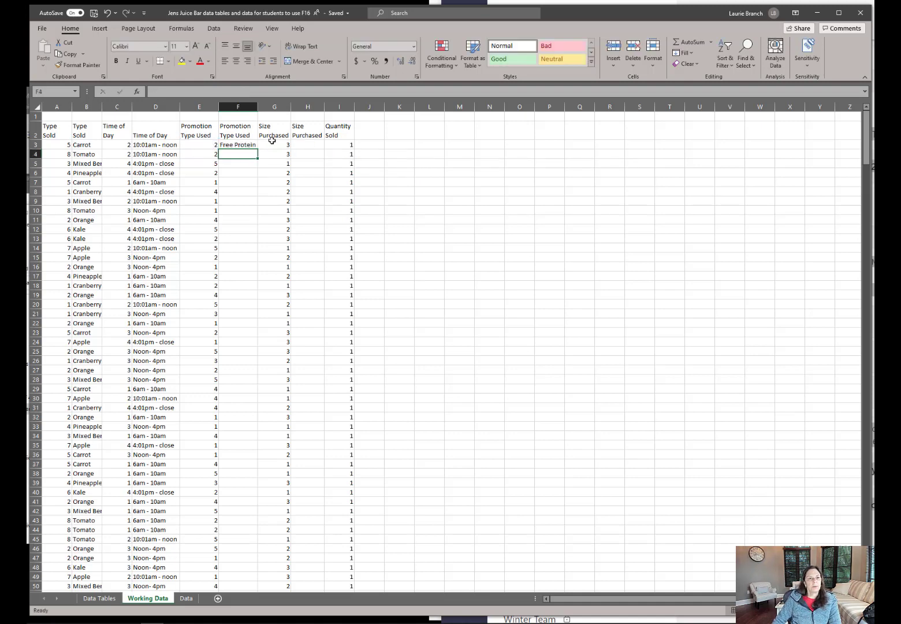
{"action": "left_click", "coordinate": [247, 145]}
{"action": "double_click", "coordinate": [259, 149]}
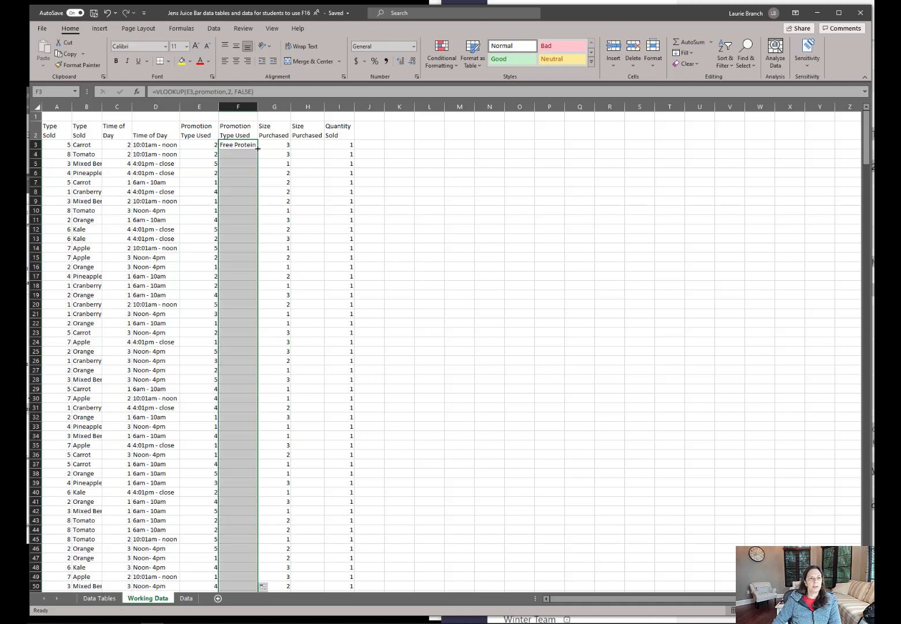
Enter =VLOOKUP(G3,size,2,FALSE) in cell H3 and fill the formula down the second Size Purchased column.
{"action": "left_click", "coordinate": [307, 143]}
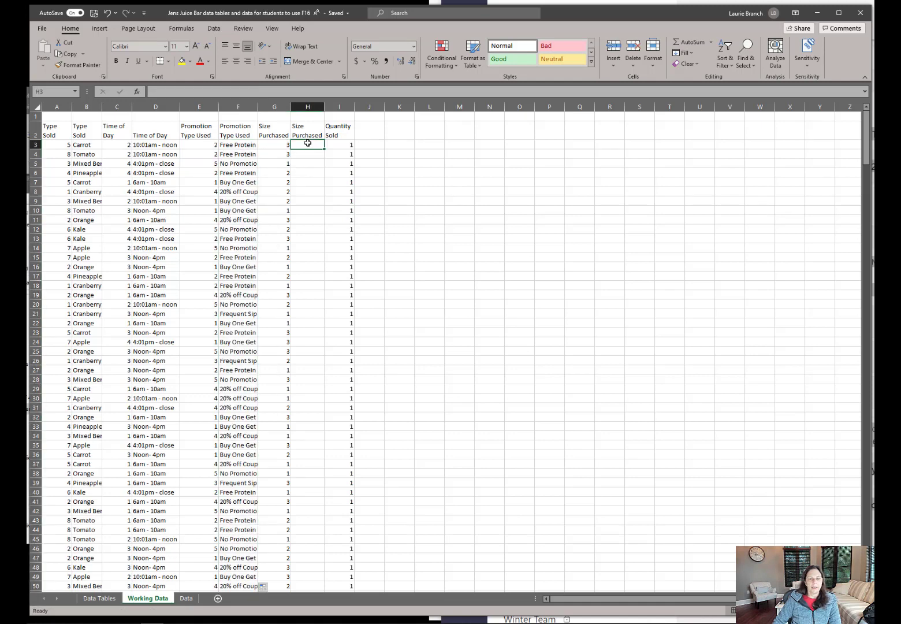
{"action": "type", "text": "=vlooku"}
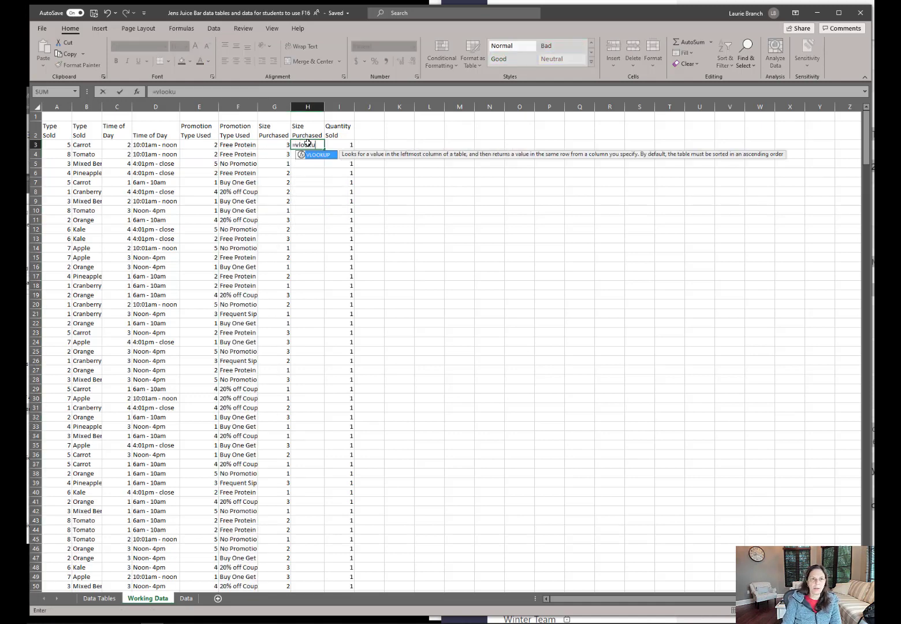
{"action": "type", "text": "p("}
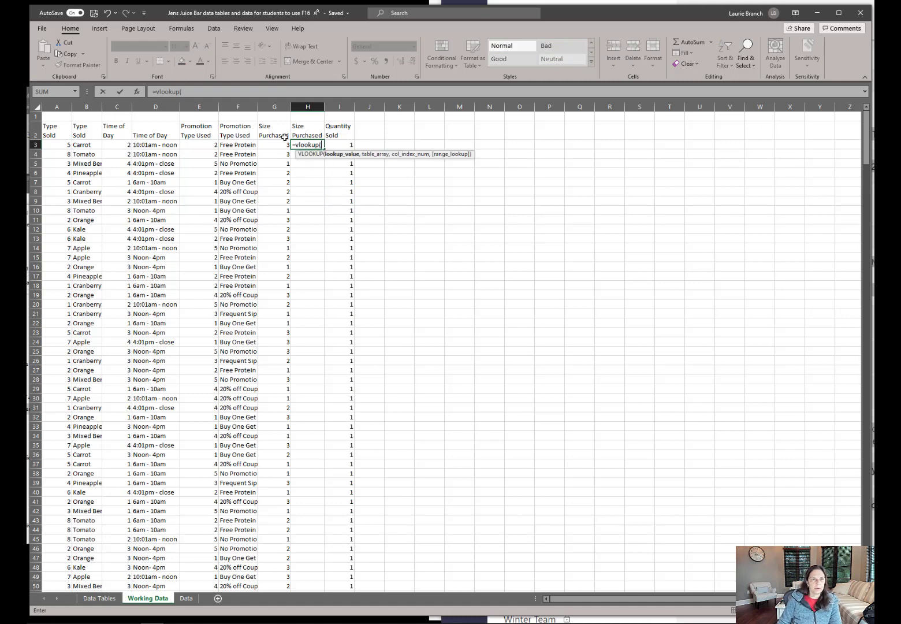
{"action": "left_click", "coordinate": [267, 143]}
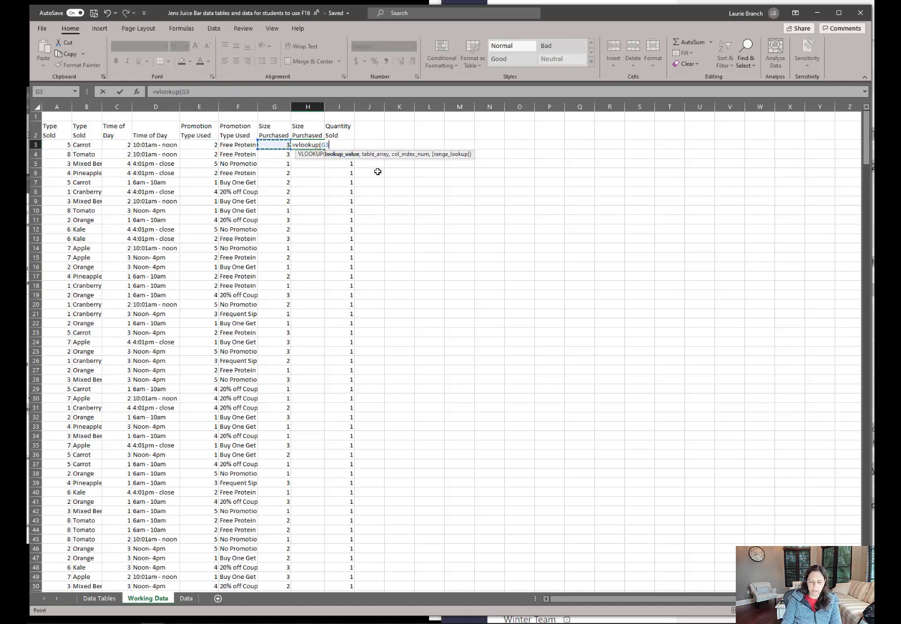
{"action": "type", "text": ",siz"}
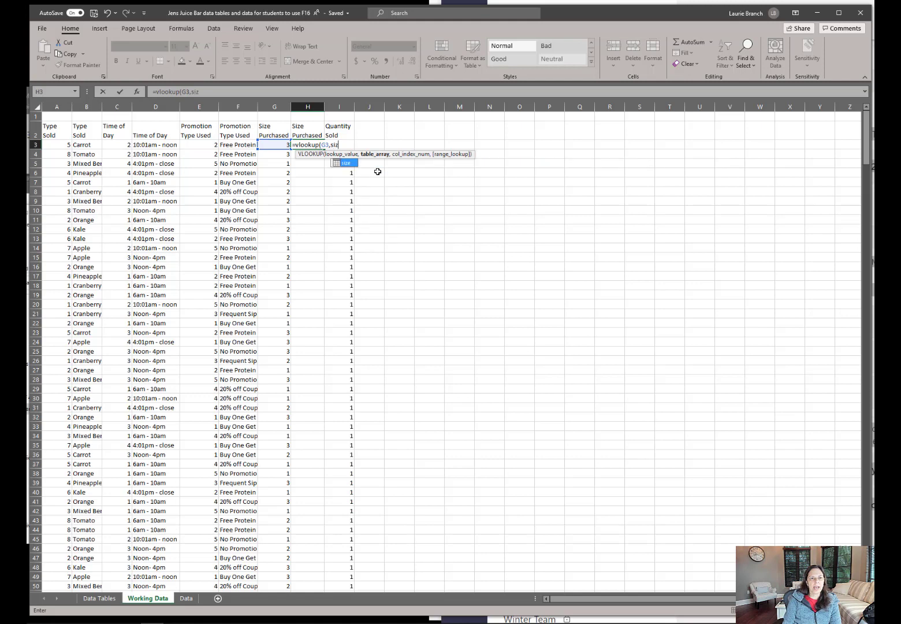
{"action": "type", "text": "e,"}
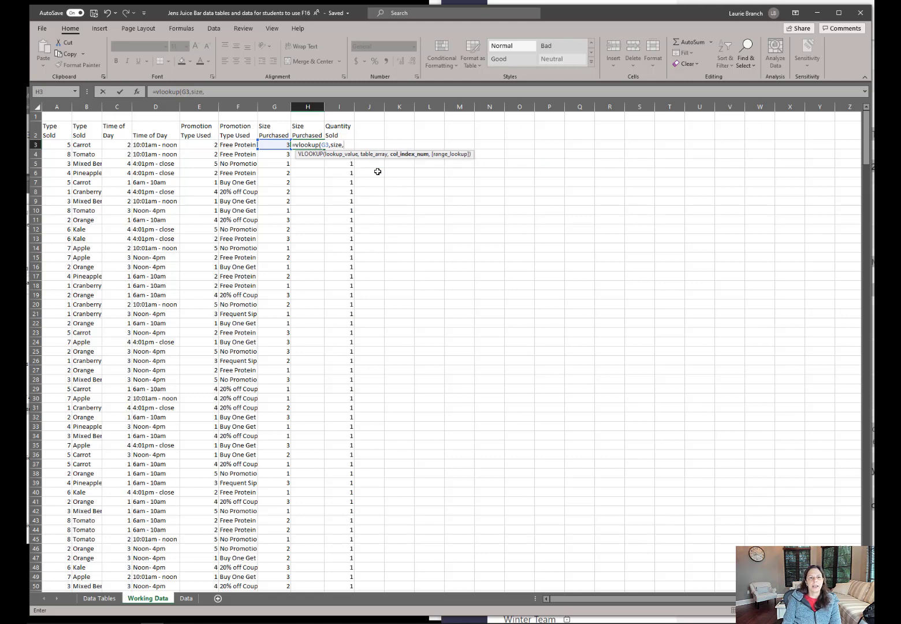
{"action": "type", "text": "2,"}
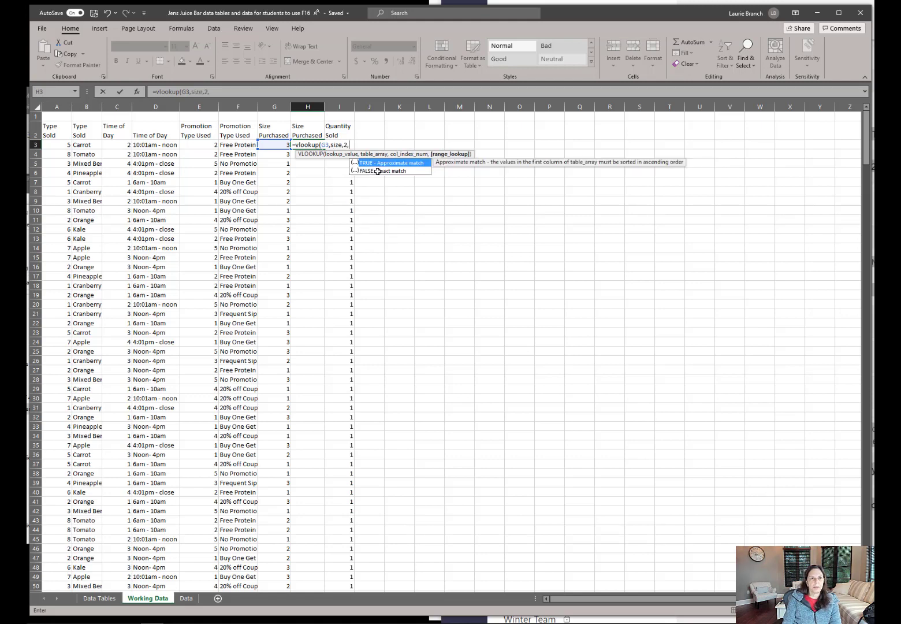
{"action": "type", "text": "fal"}
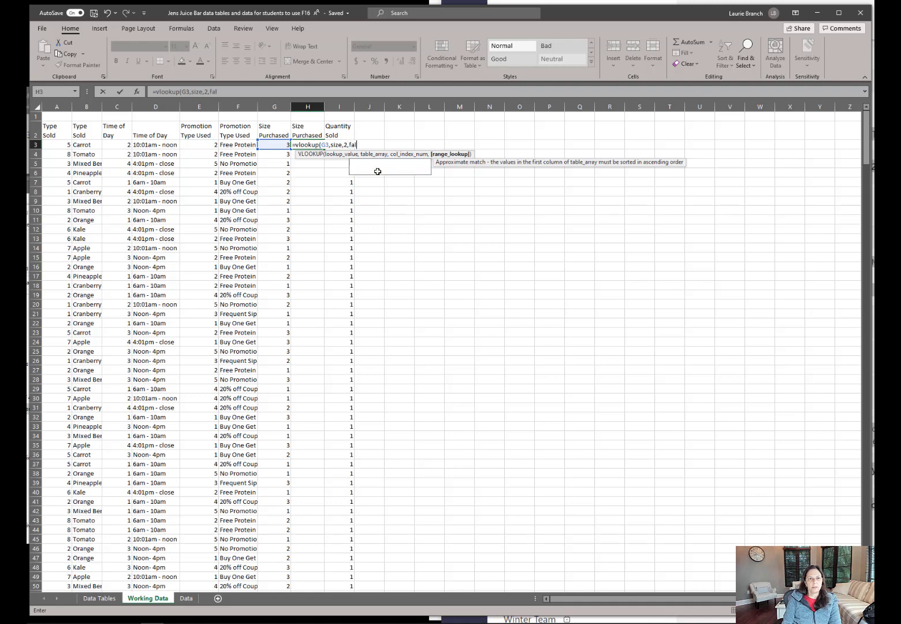
{"action": "type", "text": "se)"}
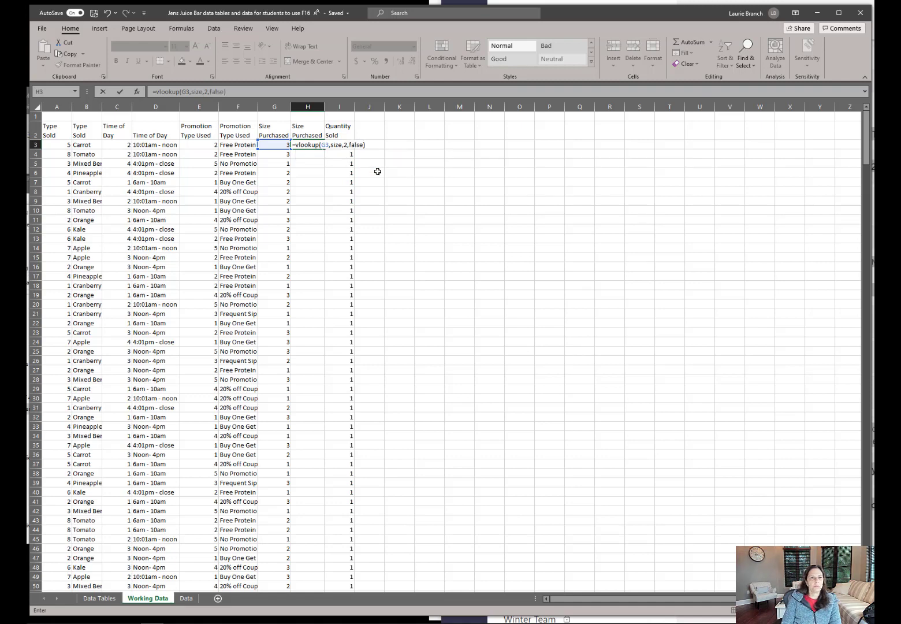
{"action": "key", "text": "Return"}
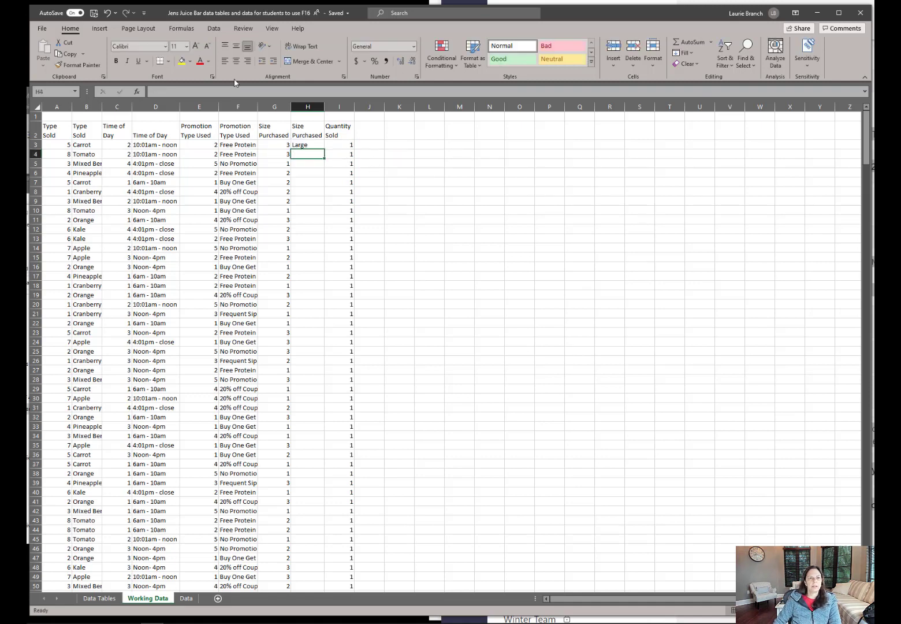
{"action": "left_click", "coordinate": [314, 146]}
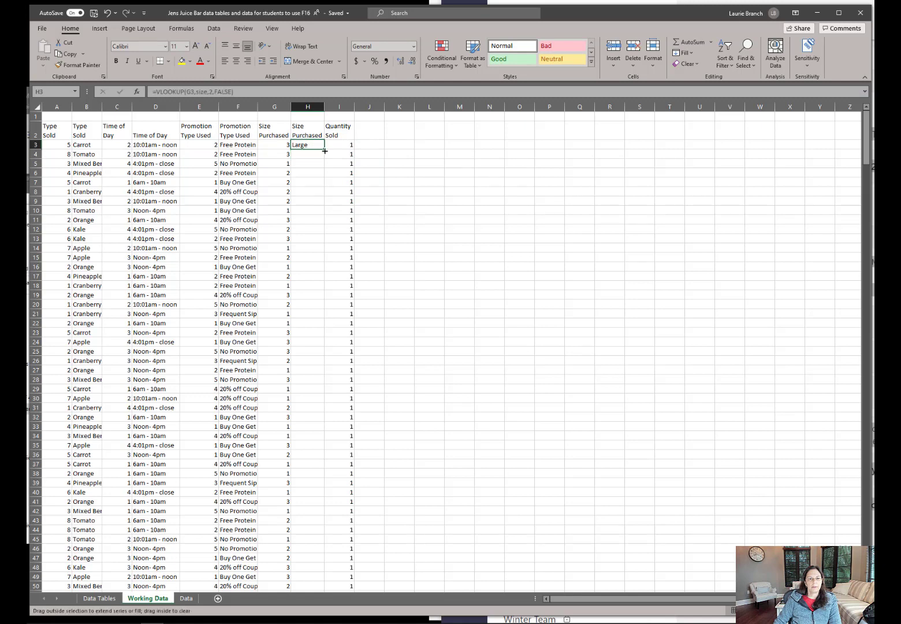
{"action": "double_click", "coordinate": [325, 150]}
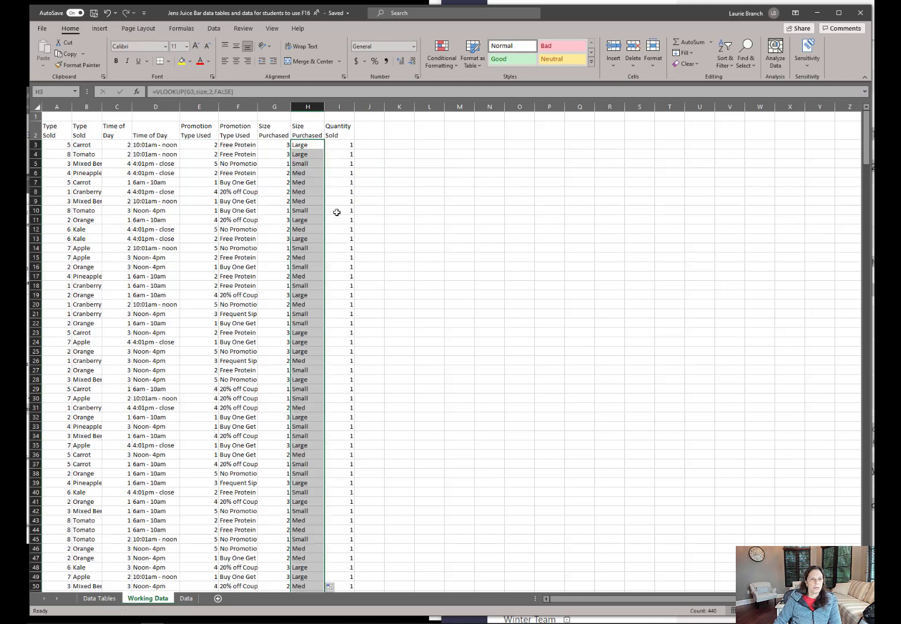
Replace all formulas on the Working Data sheet with their values using Paste Special, and check the lookup cells in row 3.
{"action": "left_click", "coordinate": [84, 144]}
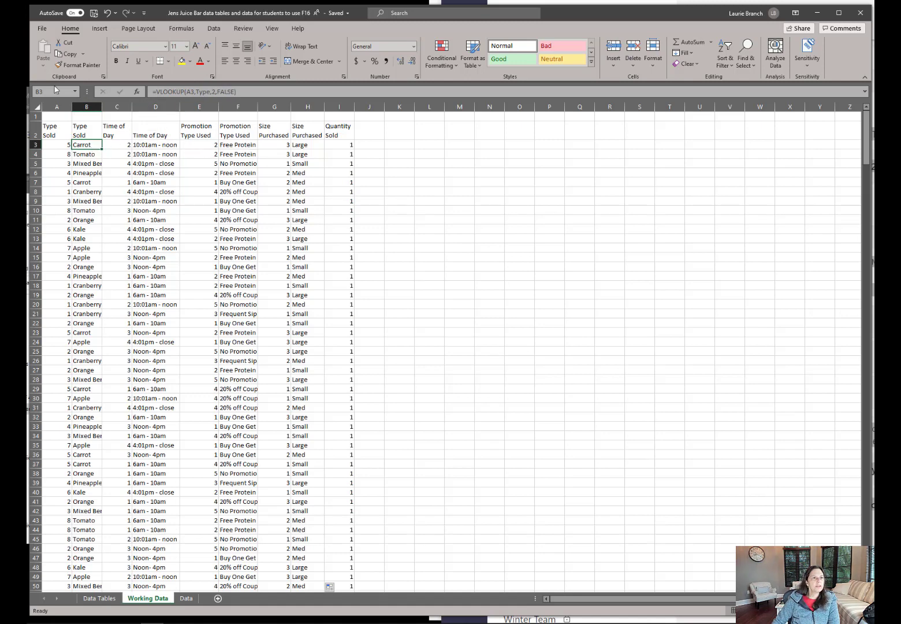
{"action": "left_click", "coordinate": [39, 110]}
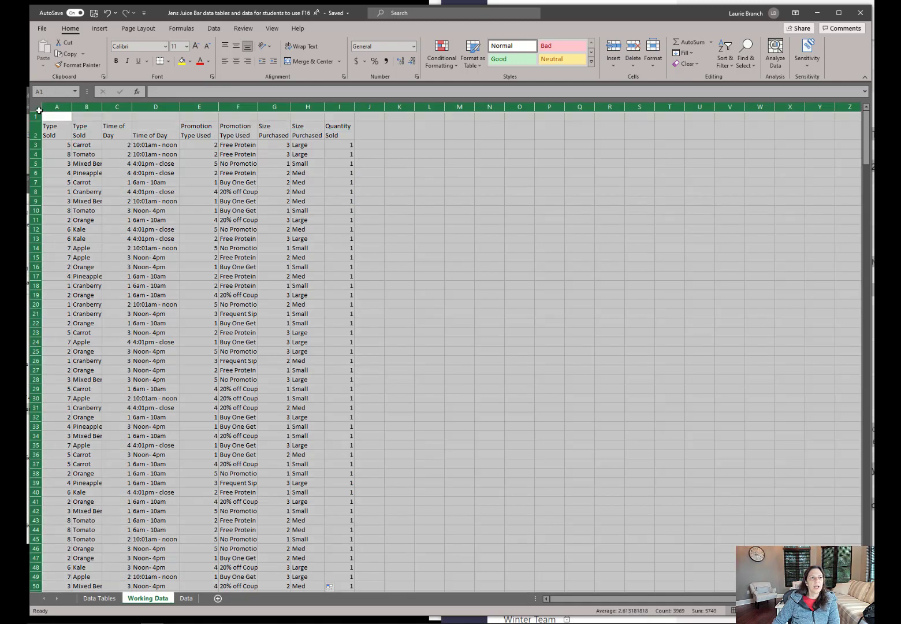
{"action": "right_click", "coordinate": [39, 109]}
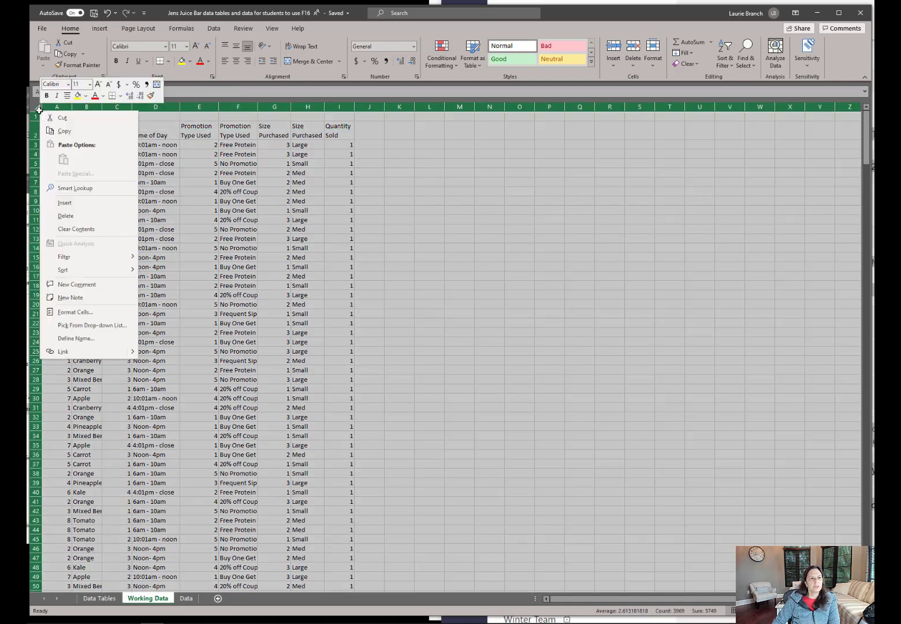
{"action": "left_click", "coordinate": [64, 131]}
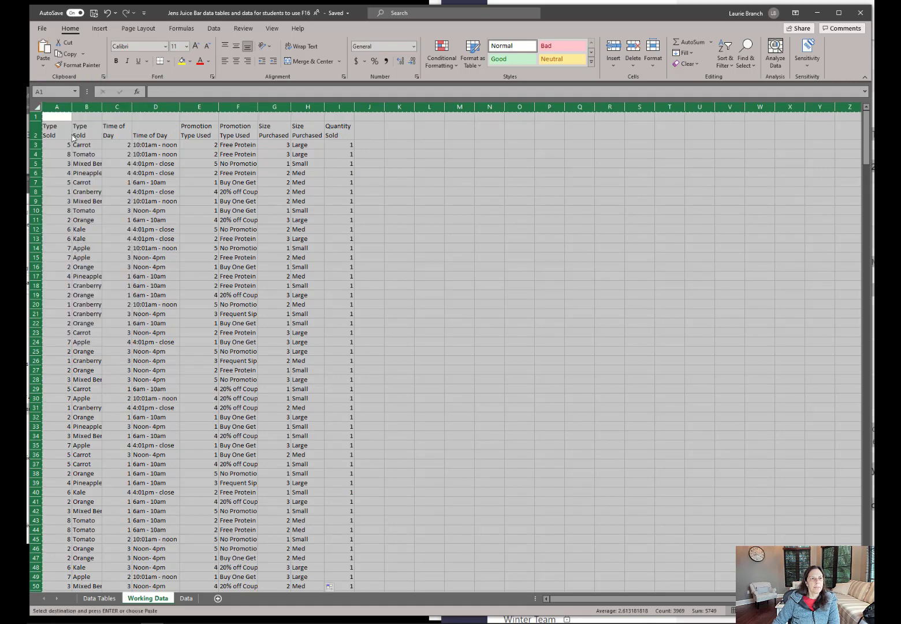
{"action": "right_click", "coordinate": [36, 107]}
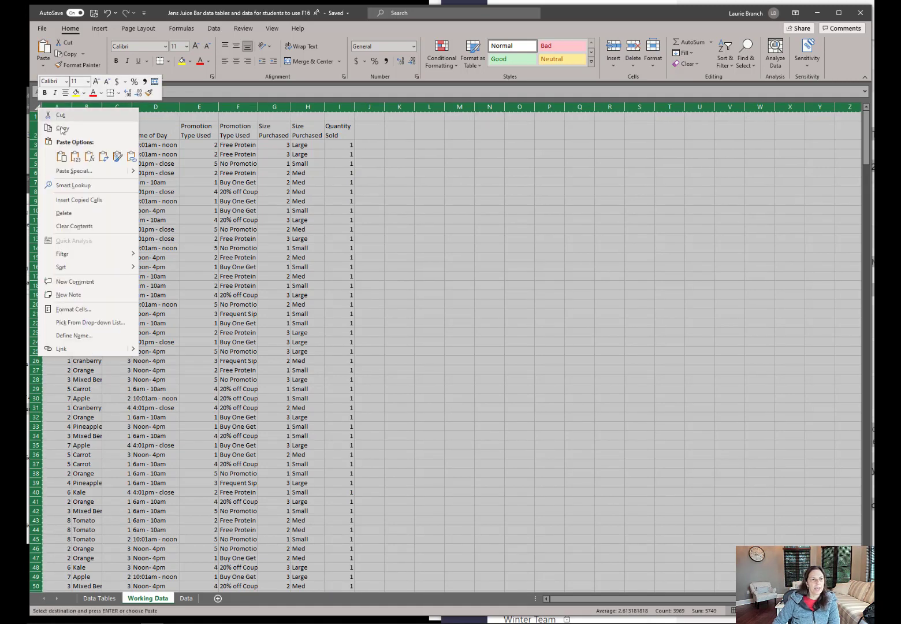
{"action": "left_click", "coordinate": [118, 176]}
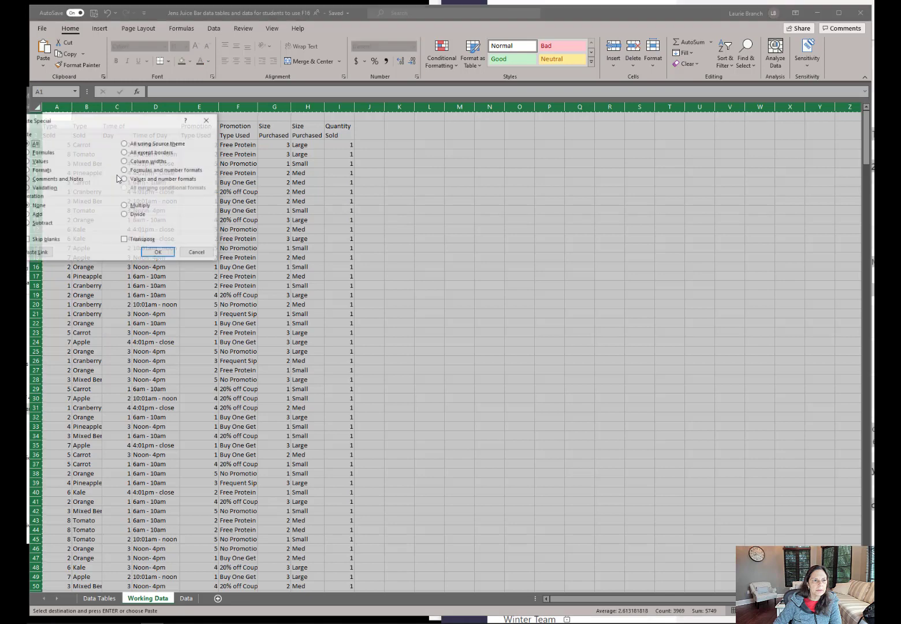
{"action": "left_click", "coordinate": [38, 162]}
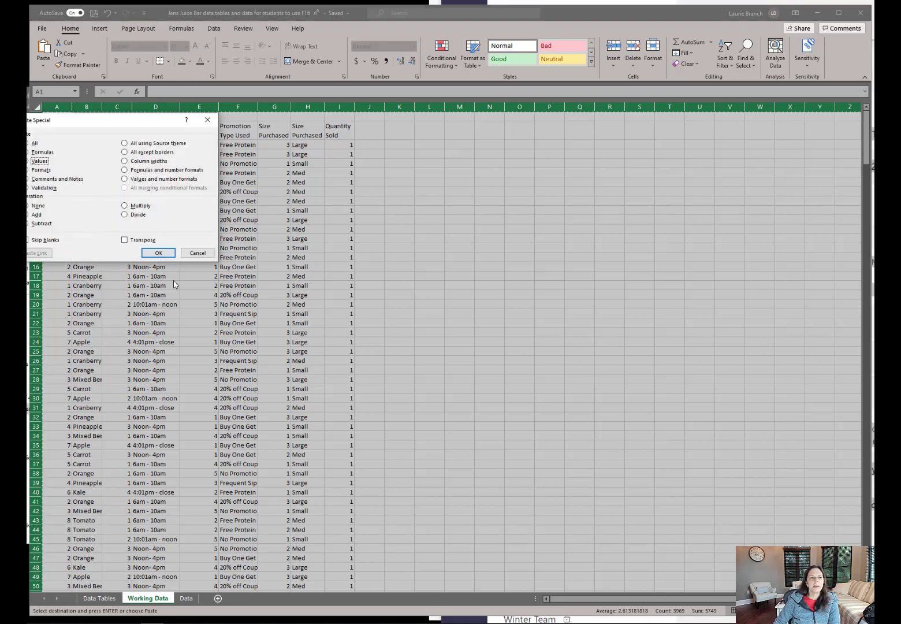
{"action": "left_click", "coordinate": [158, 253]}
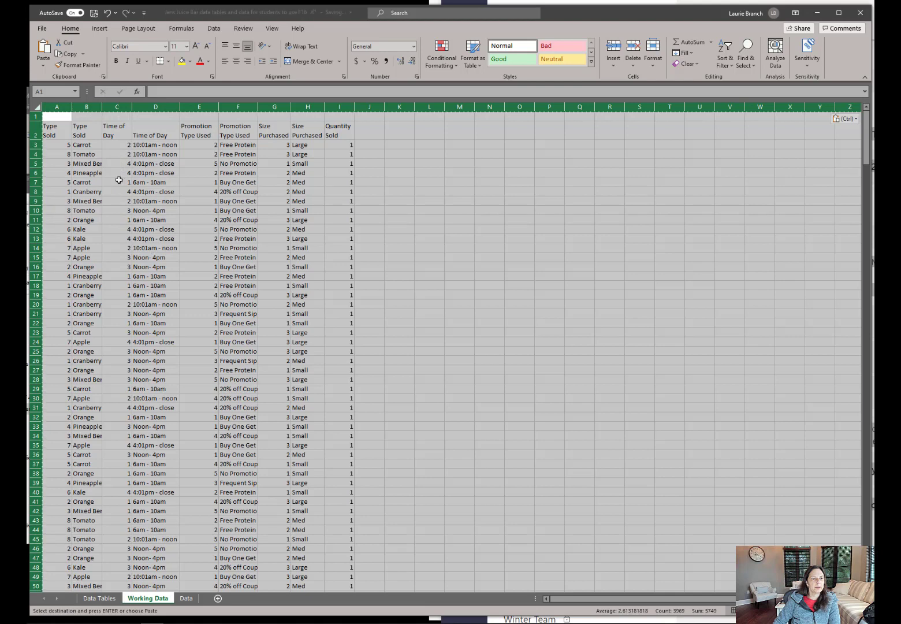
{"action": "left_click", "coordinate": [78, 145]}
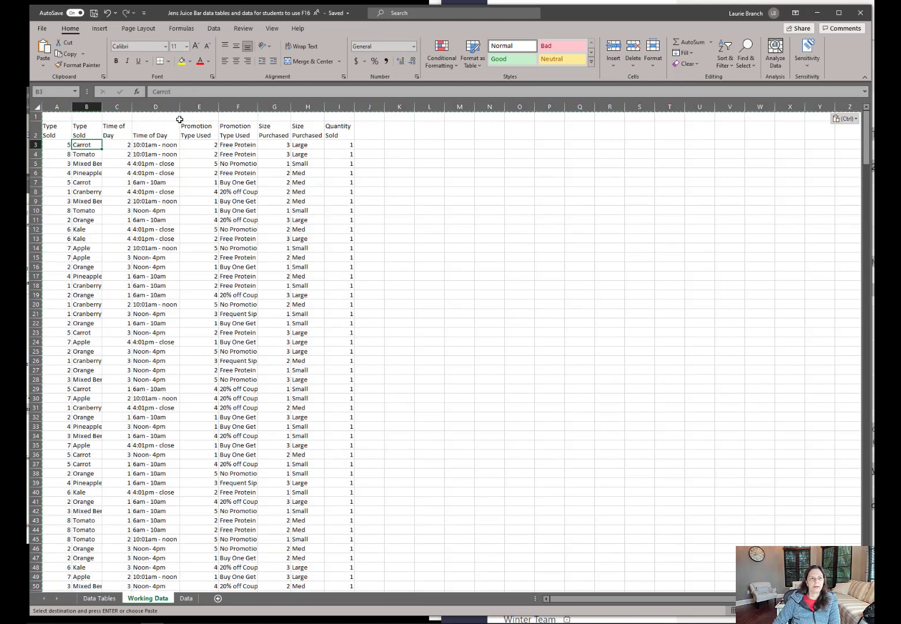
{"action": "left_click", "coordinate": [164, 146]}
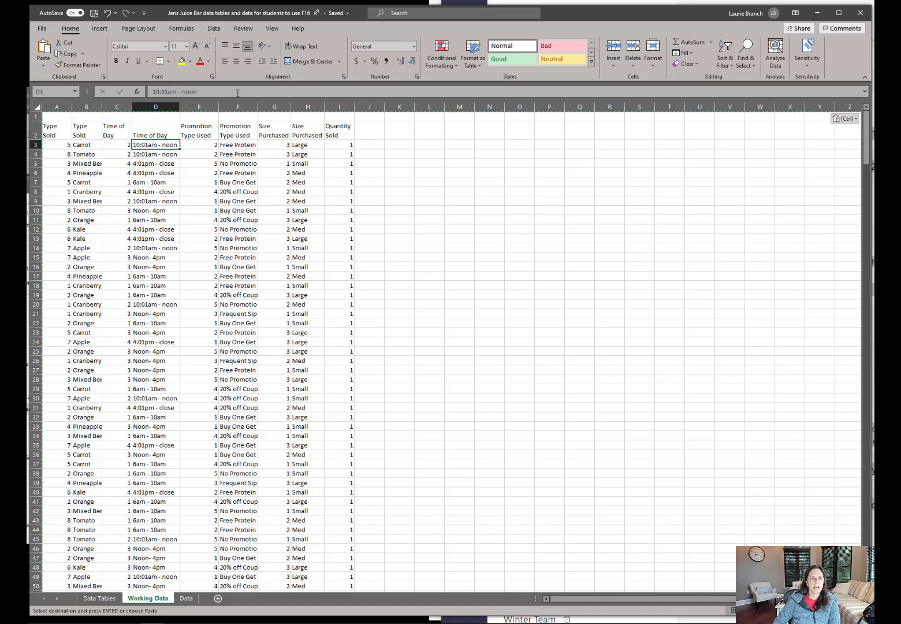
{"action": "left_click", "coordinate": [245, 147]}
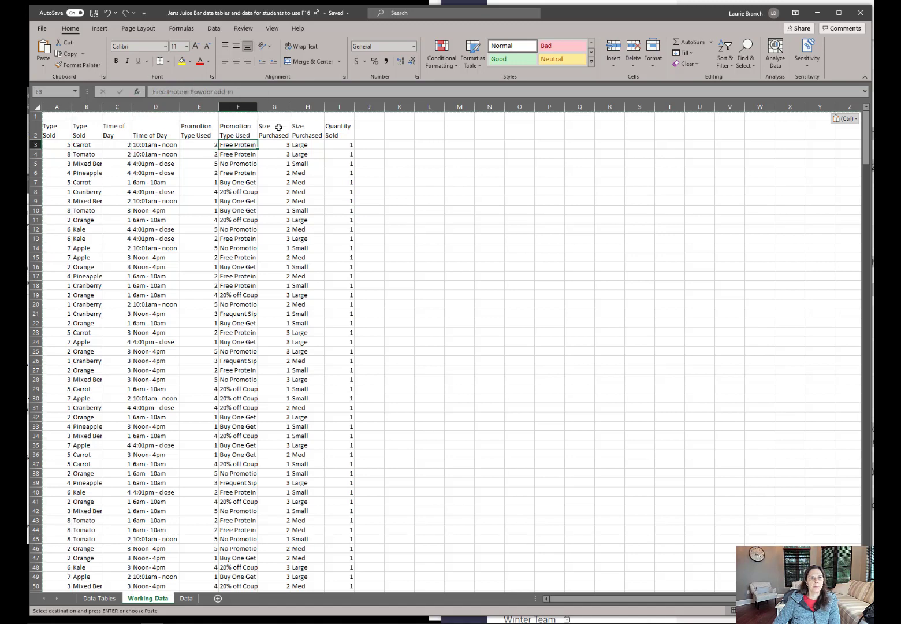
{"action": "left_click", "coordinate": [316, 143]}
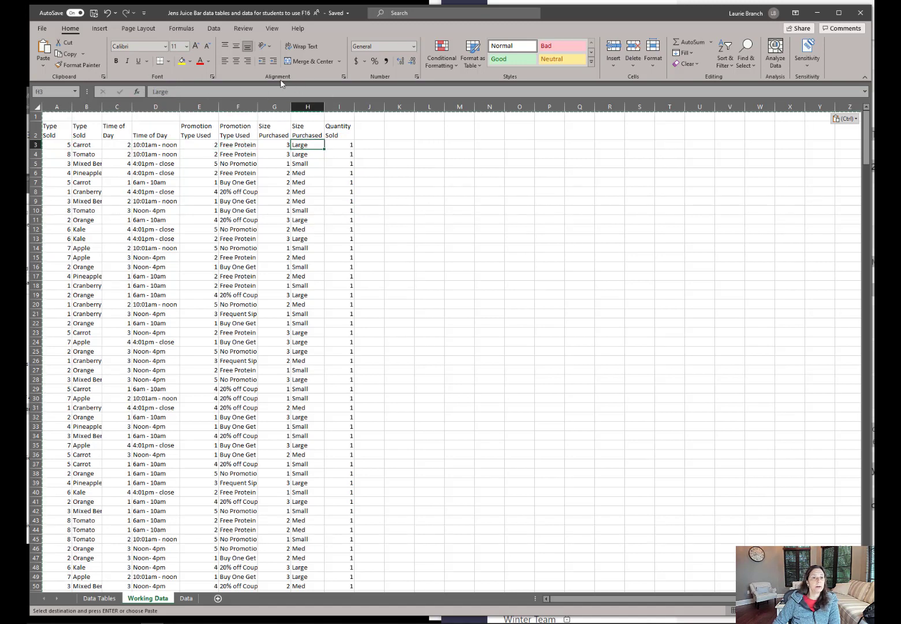
Delete the numeric code columns for Type Sold, Time of Day, Promotion Type Used and Size Purchased, keeping their text versions.
{"action": "left_click", "coordinate": [53, 106]}
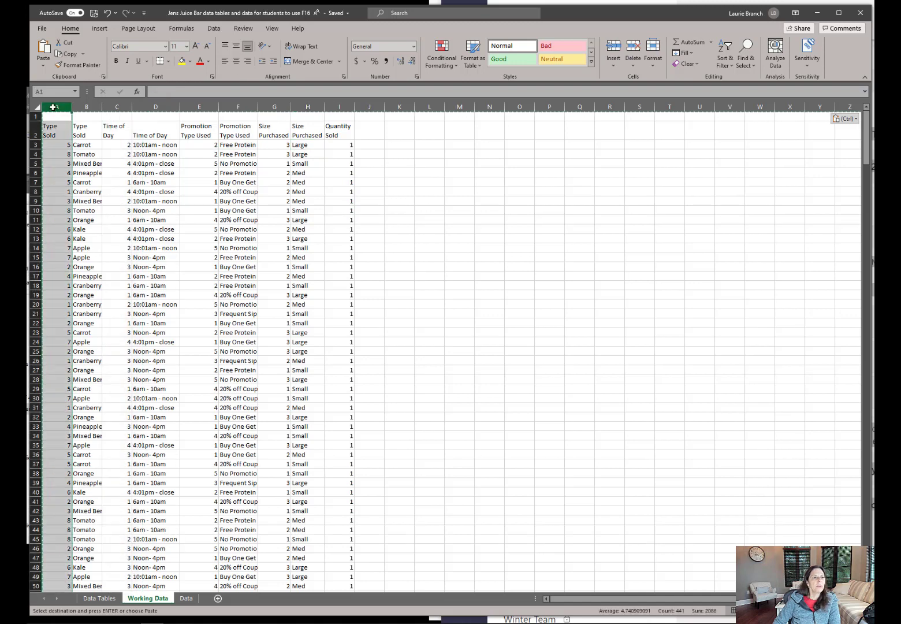
{"action": "right_click", "coordinate": [55, 107]}
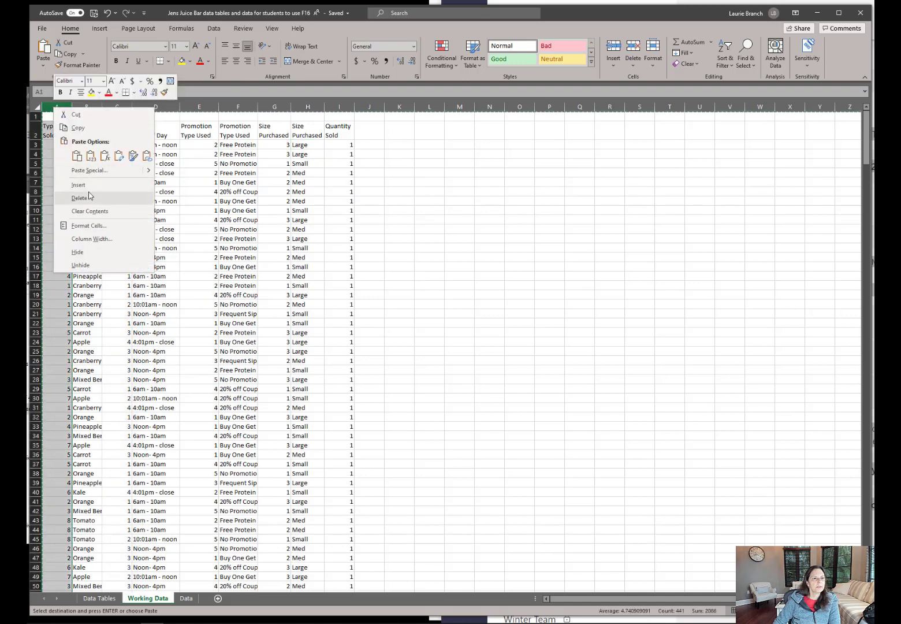
{"action": "left_click", "coordinate": [109, 169]}
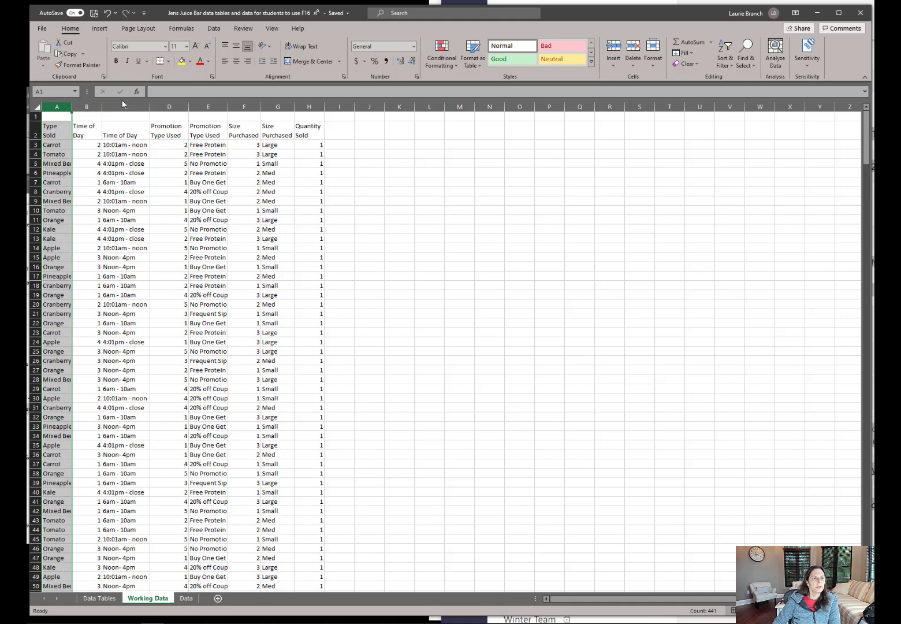
{"action": "right_click", "coordinate": [88, 107]}
{"action": "left_click", "coordinate": [128, 198]}
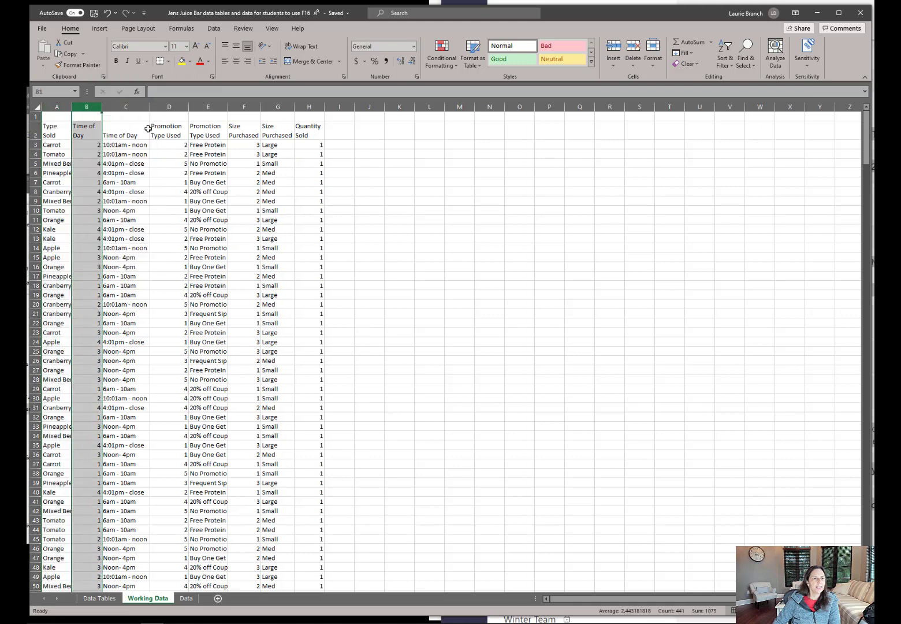
{"action": "left_click", "coordinate": [146, 107]}
{"action": "right_click", "coordinate": [149, 107]}
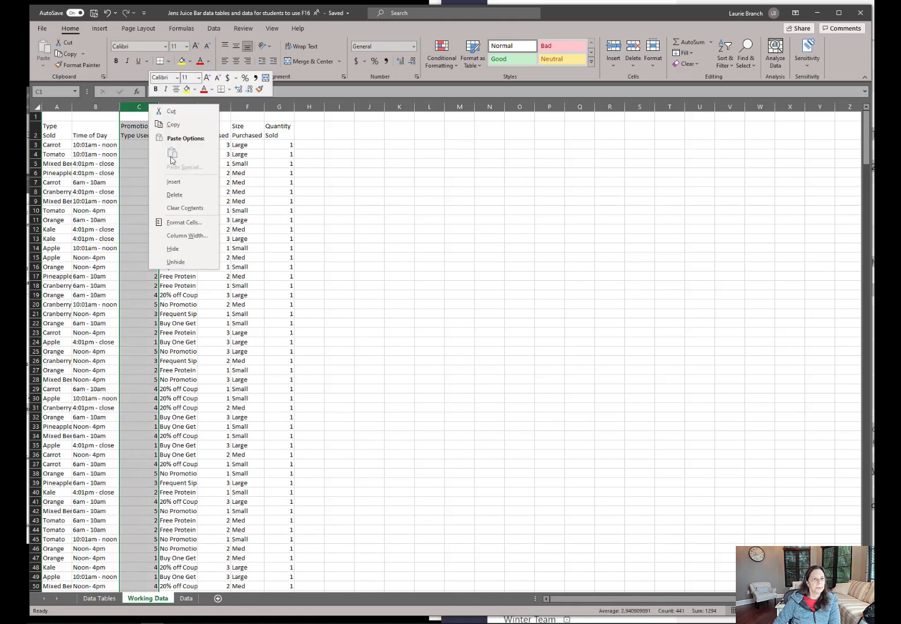
{"action": "left_click", "coordinate": [175, 195]}
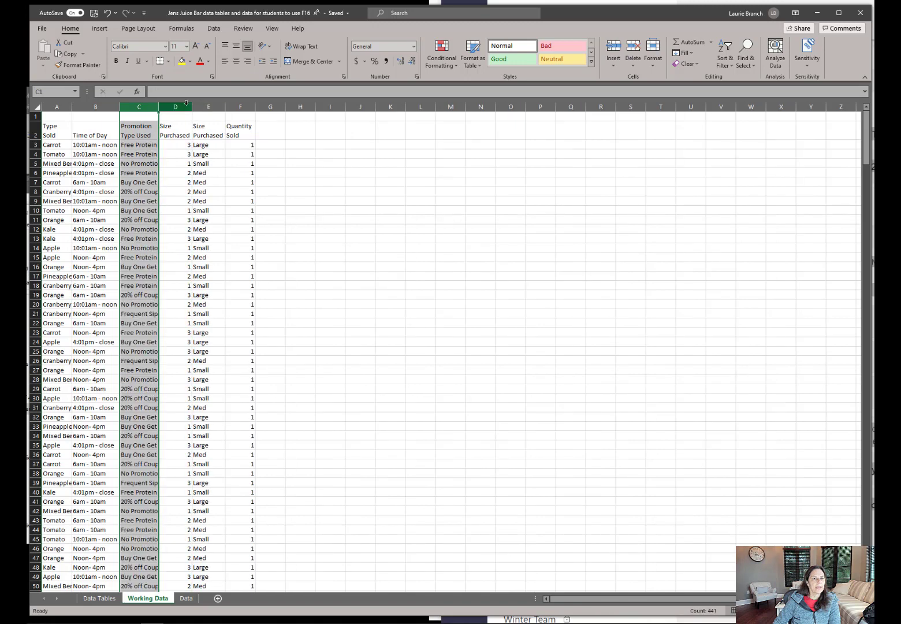
{"action": "left_click", "coordinate": [186, 104]}
{"action": "right_click", "coordinate": [186, 106]}
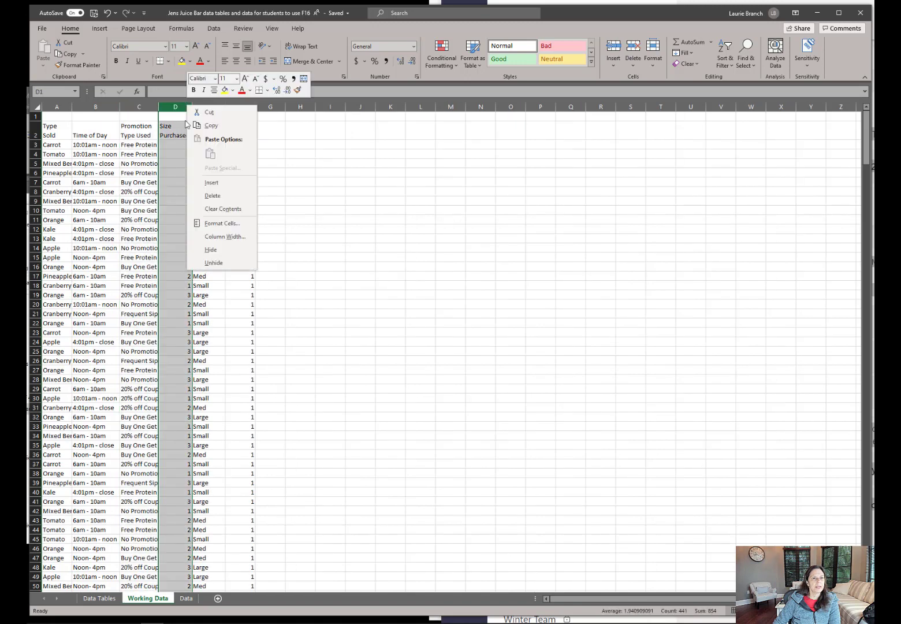
{"action": "left_click", "coordinate": [214, 195]}
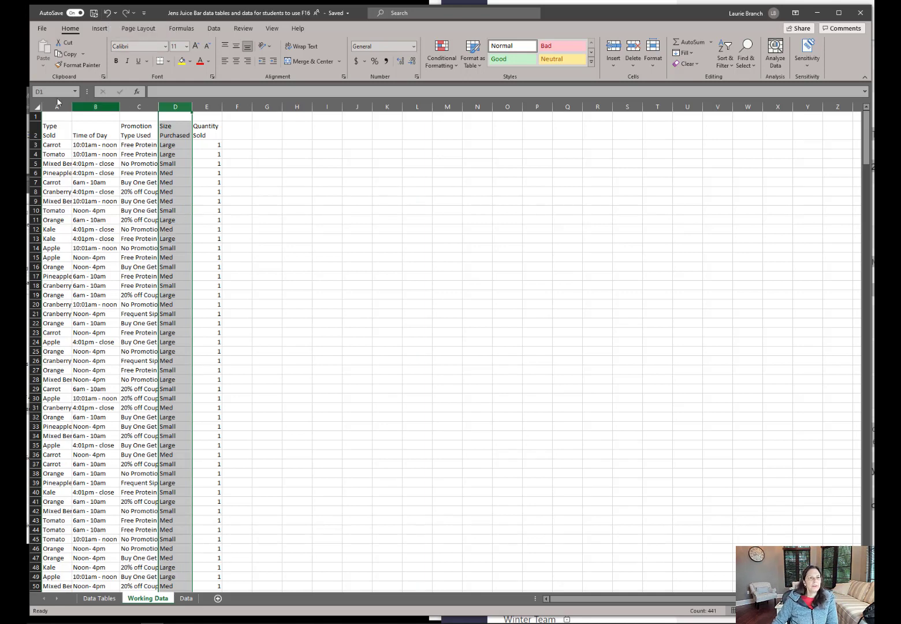
Delete the blank row 1 above the headers on the Working Data sheet.
{"action": "left_click", "coordinate": [36, 117]}
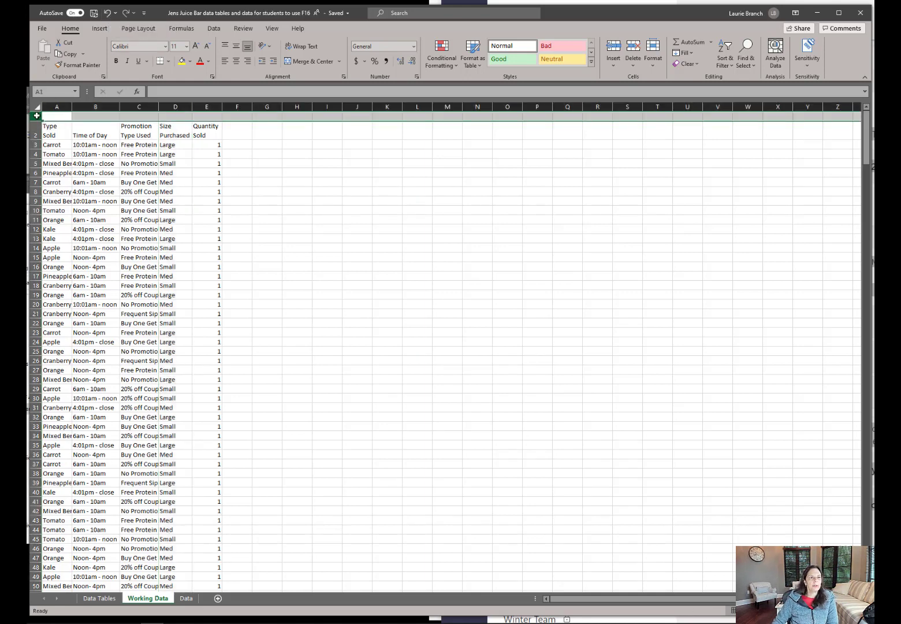
{"action": "right_click", "coordinate": [36, 116]}
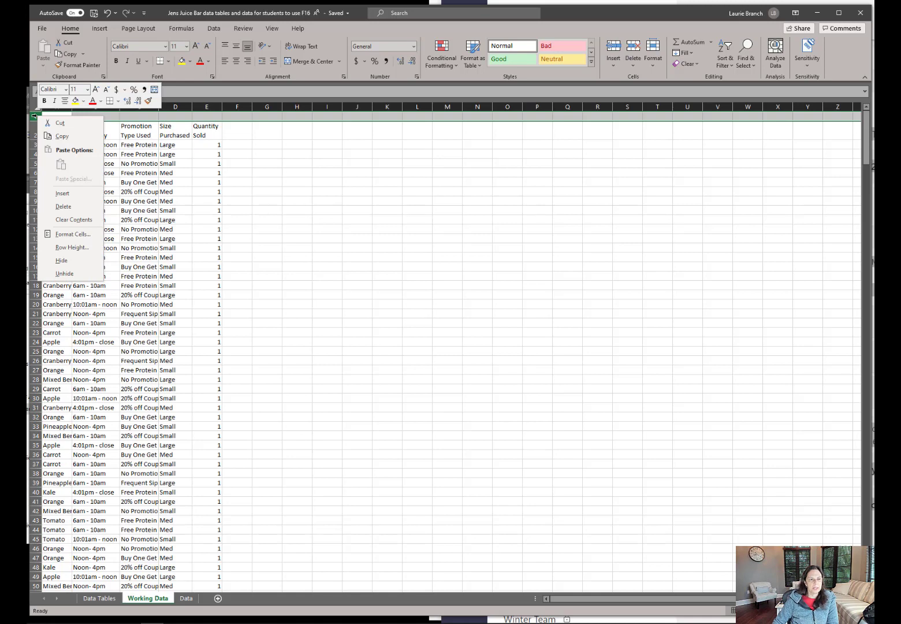
{"action": "key", "text": "ctrl+minus"}
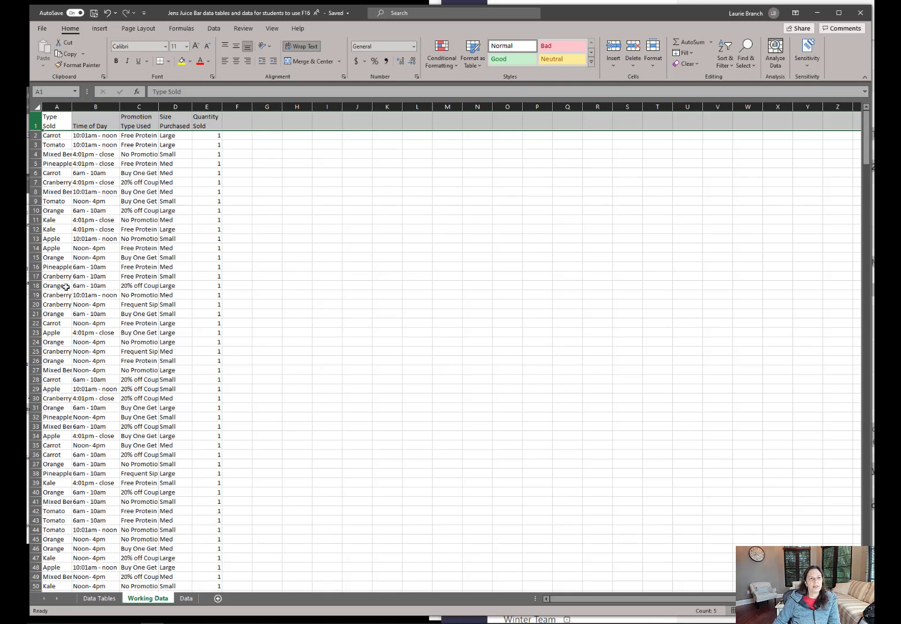
Create a PivotTable on a new worksheet from the Working Data range A1:E441.
{"action": "left_click", "coordinate": [60, 122]}
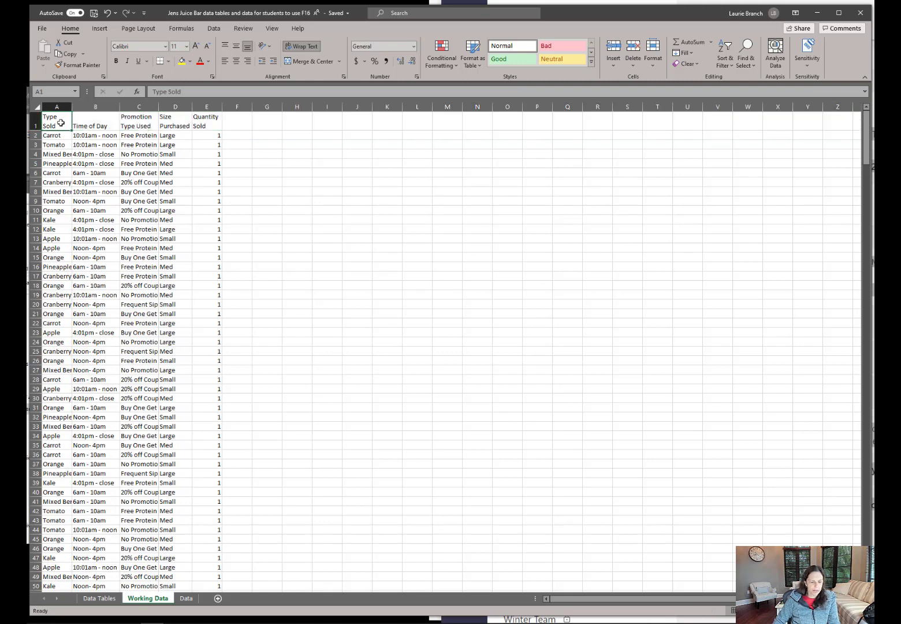
{"action": "key", "text": "ctrl+shift+End"}
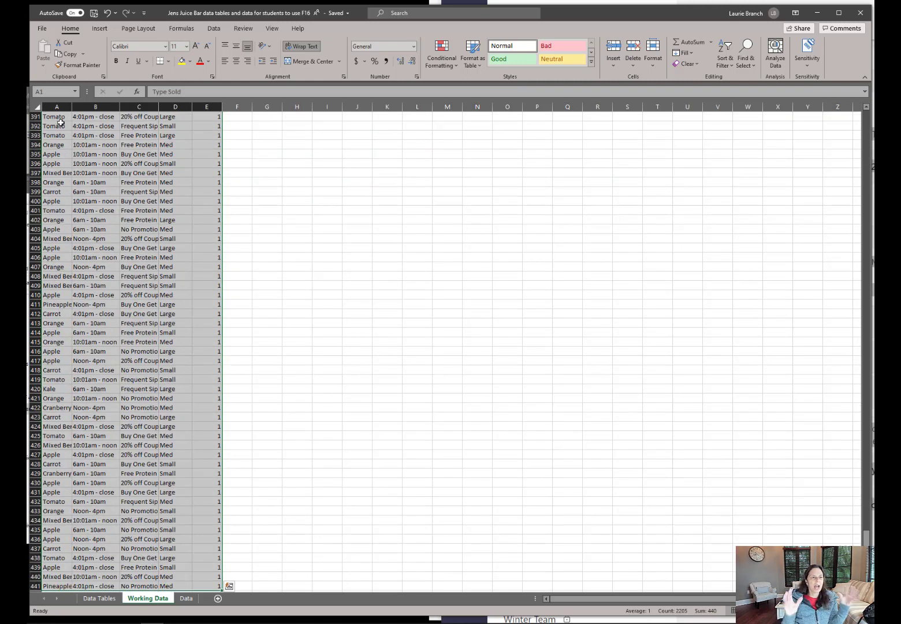
{"action": "left_click", "coordinate": [101, 29]}
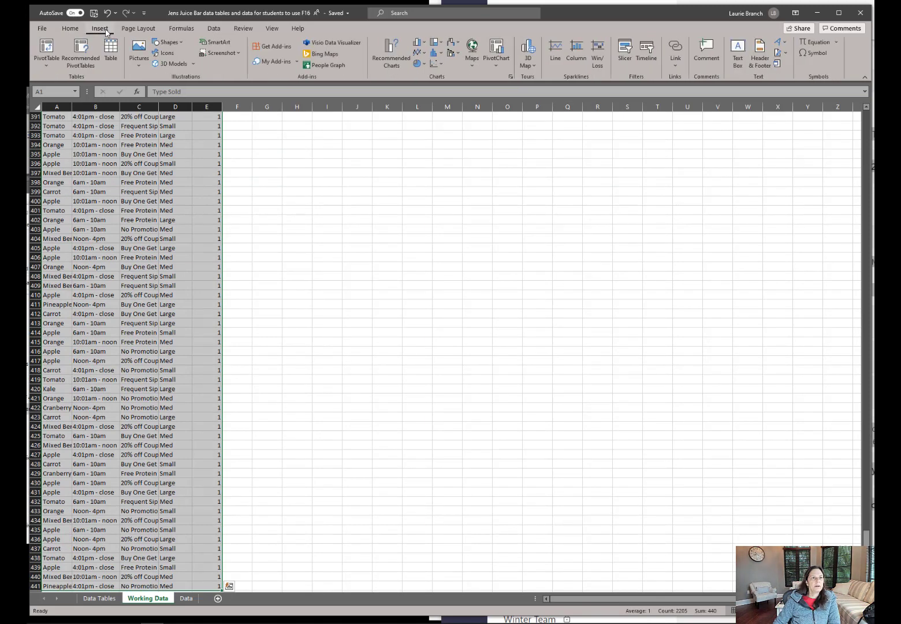
{"action": "left_click", "coordinate": [47, 63]}
{"action": "left_click", "coordinate": [65, 79]}
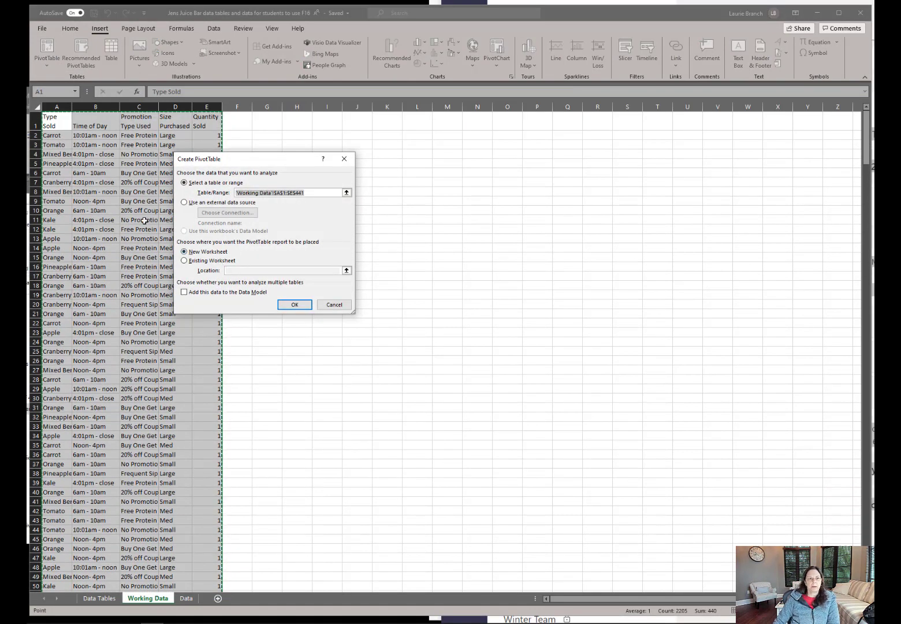
{"action": "left_click", "coordinate": [295, 305]}
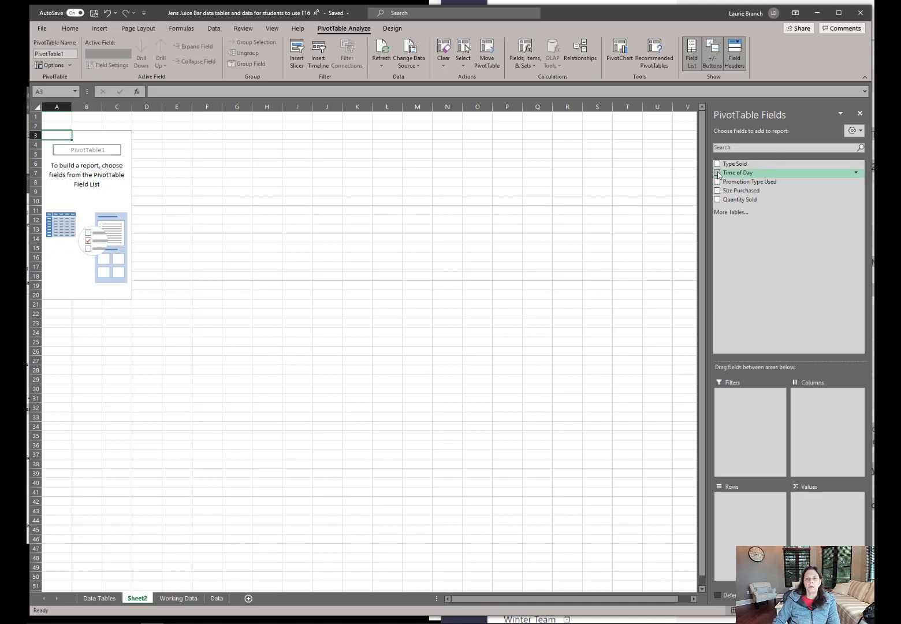
Build the PivotTable with Time of Day as rows and the sum of Quantity Sold as values.
{"action": "left_click_drag", "start_coordinate": [719, 175], "coordinate": [750, 501]}
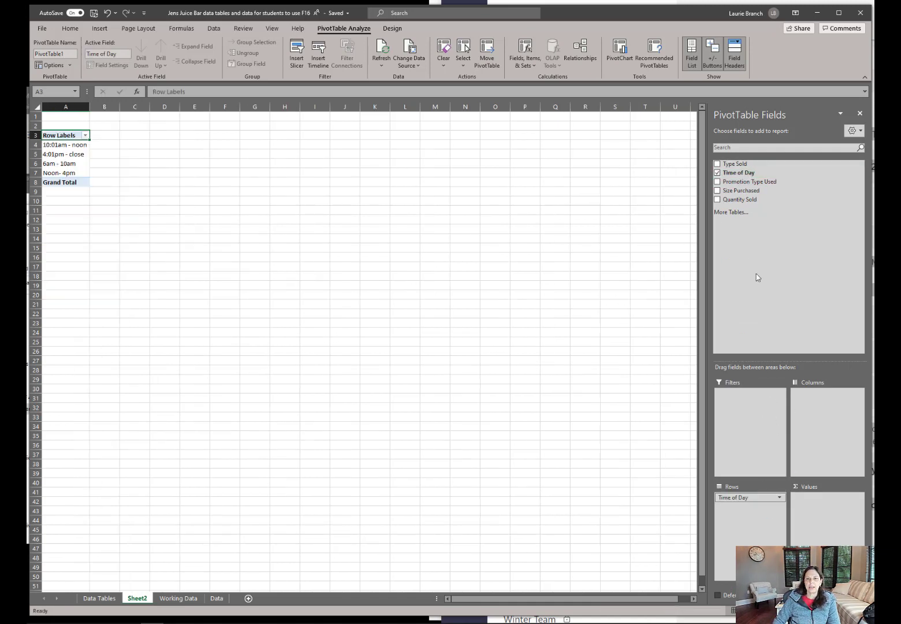
{"action": "left_click_drag", "start_coordinate": [751, 203], "coordinate": [830, 506]}
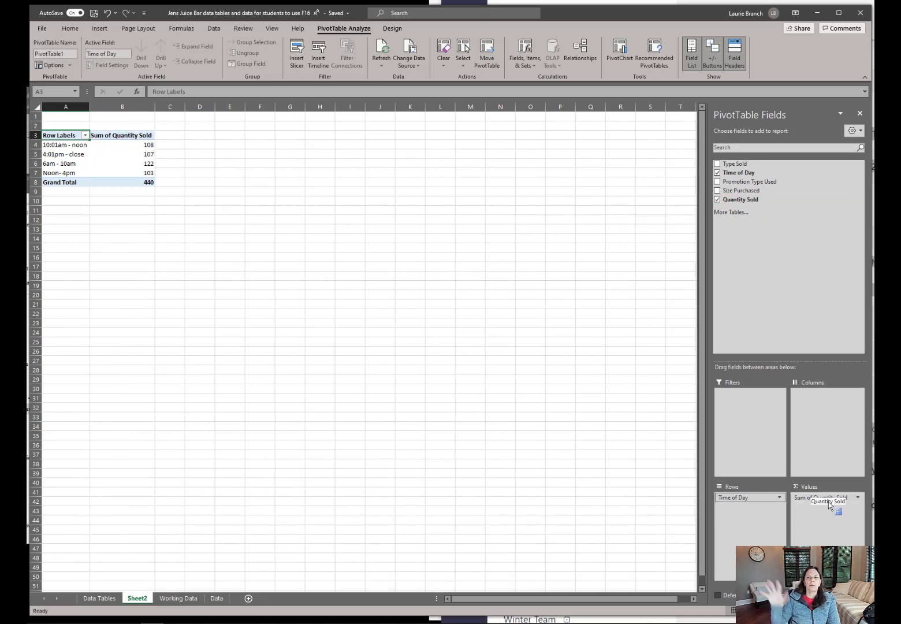
{"action": "left_click_drag", "start_coordinate": [830, 505], "coordinate": [830, 506]}
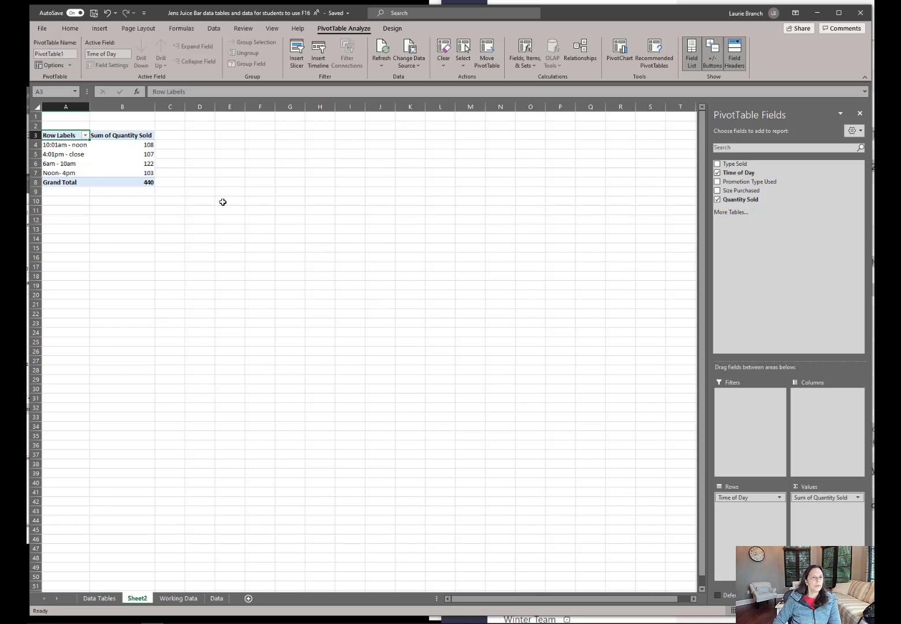
Fill the Sum of Quantity Sold cell for 6am - 10am with yellow.
{"action": "left_click", "coordinate": [150, 164]}
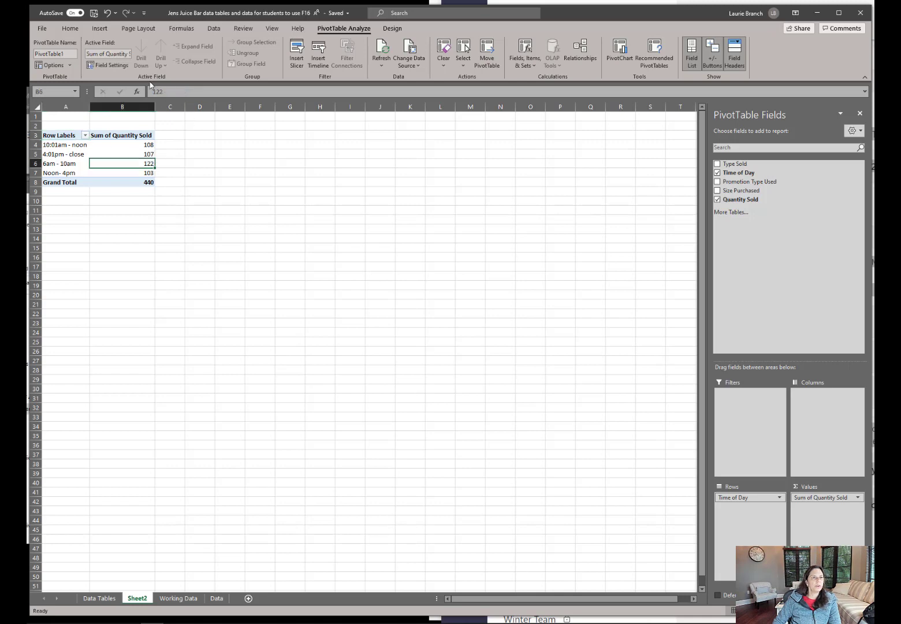
{"action": "scroll", "coordinate": [115, 63], "scroll_direction": "up", "scroll_amount": 1}
{"action": "left_click", "coordinate": [64, 29]}
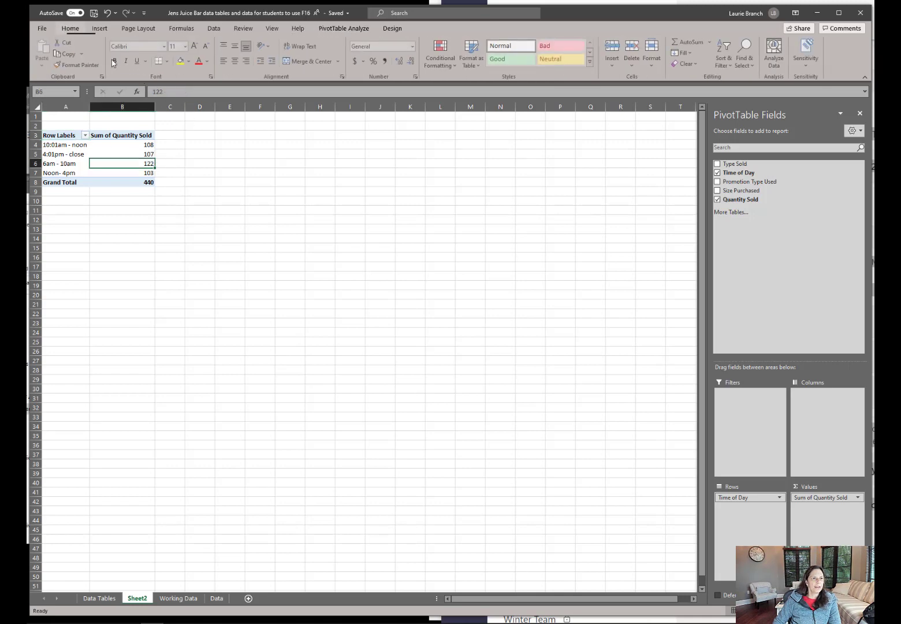
{"action": "left_click", "coordinate": [190, 61]}
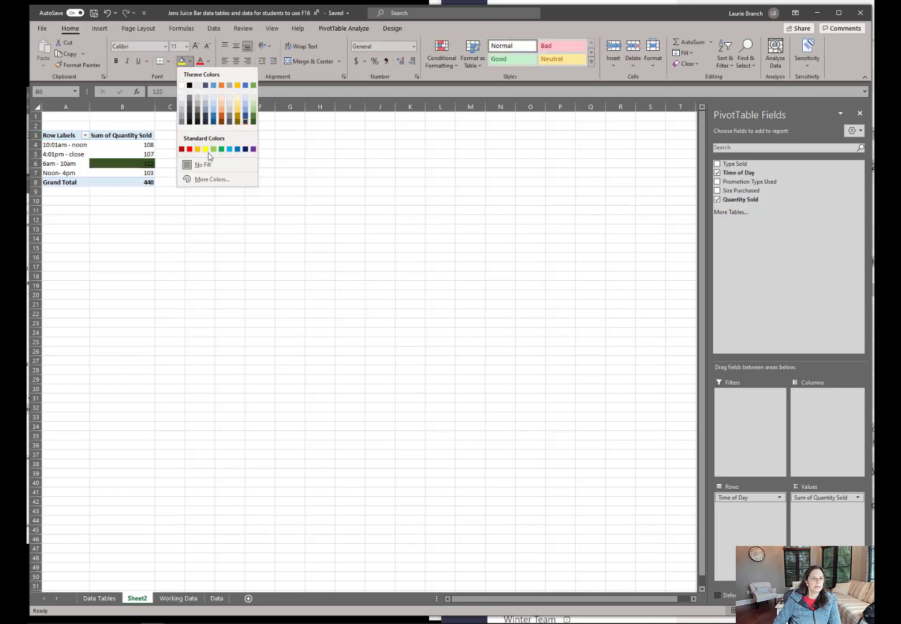
{"action": "left_click", "coordinate": [210, 322]}
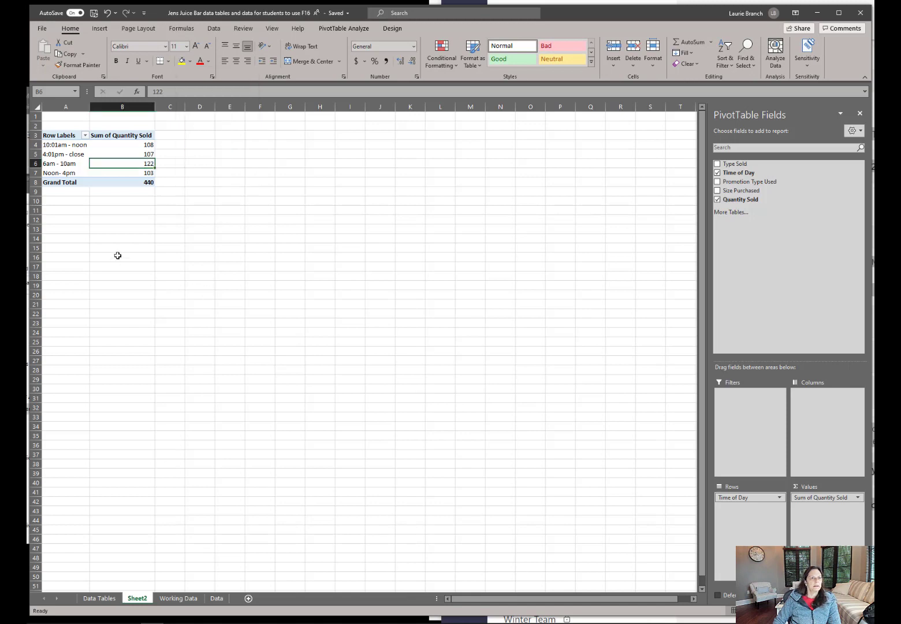
{"action": "left_click", "coordinate": [182, 62]}
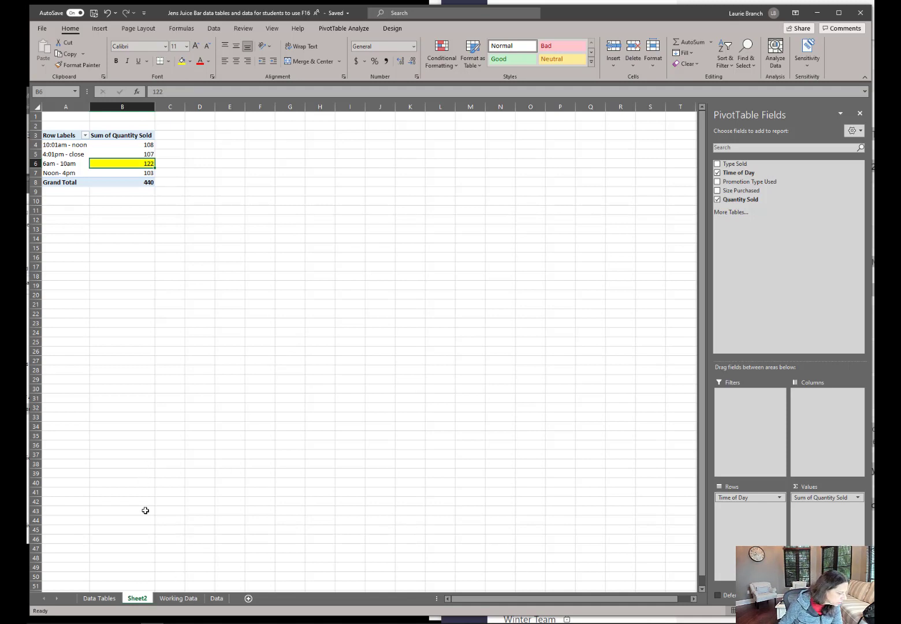
Fill the Sum of Quantity Sold cell for Noon- 4pm with orange.
{"action": "left_click", "coordinate": [141, 173]}
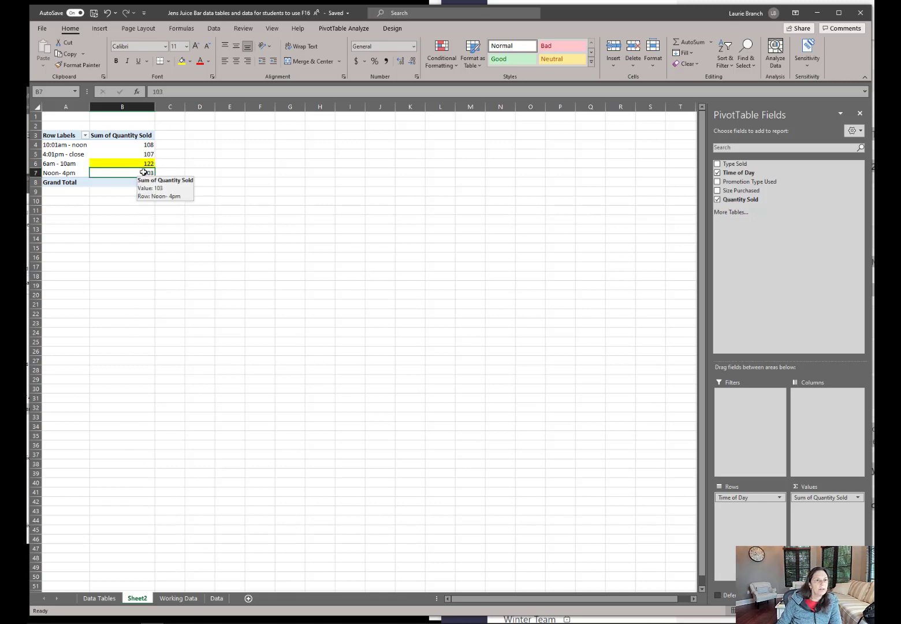
{"action": "left_click", "coordinate": [190, 62]}
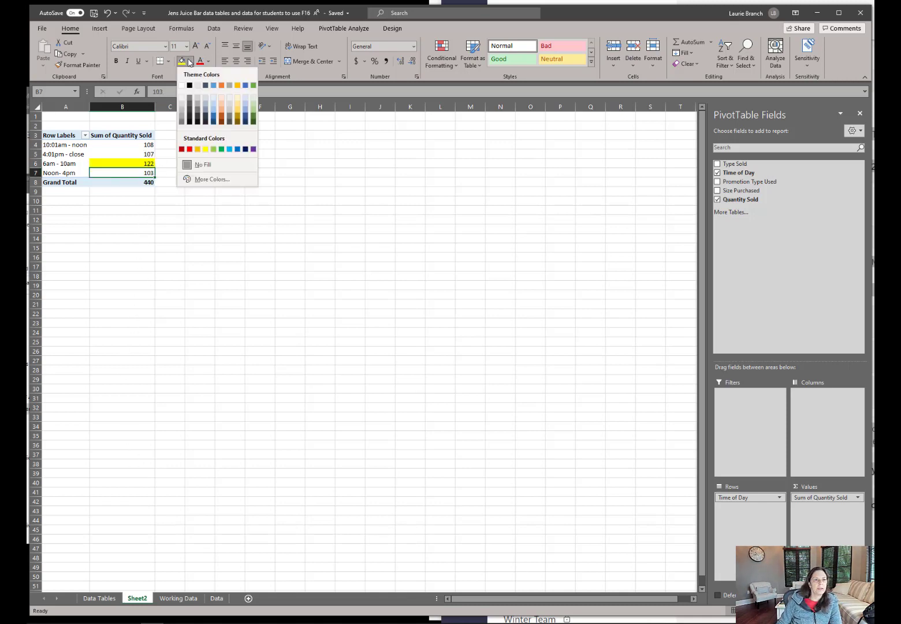
{"action": "left_click", "coordinate": [198, 148]}
{"action": "left_click", "coordinate": [242, 322]}
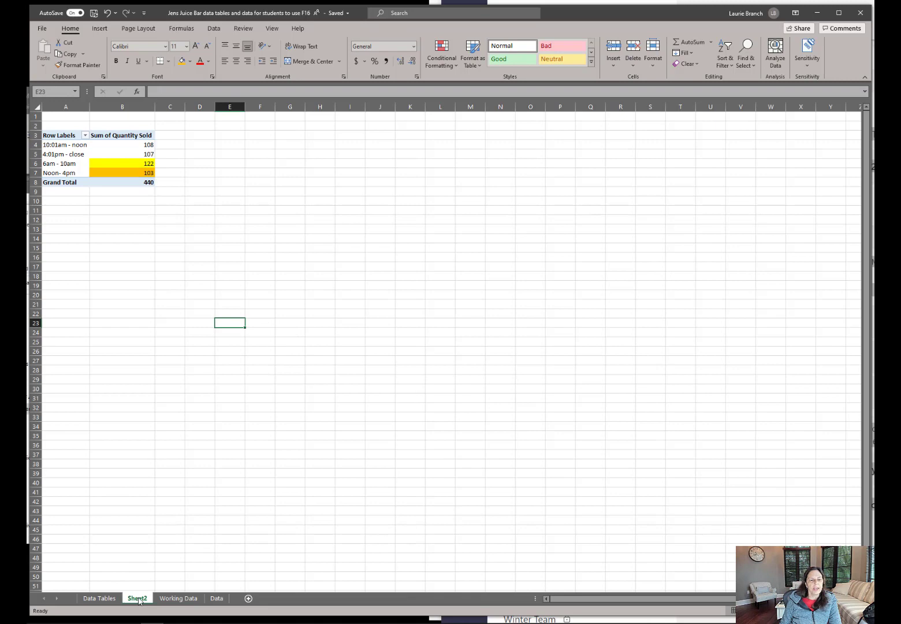
Rename the Sheet2 worksheet as Q 1 and 2.
{"action": "double_click", "coordinate": [138, 598]}
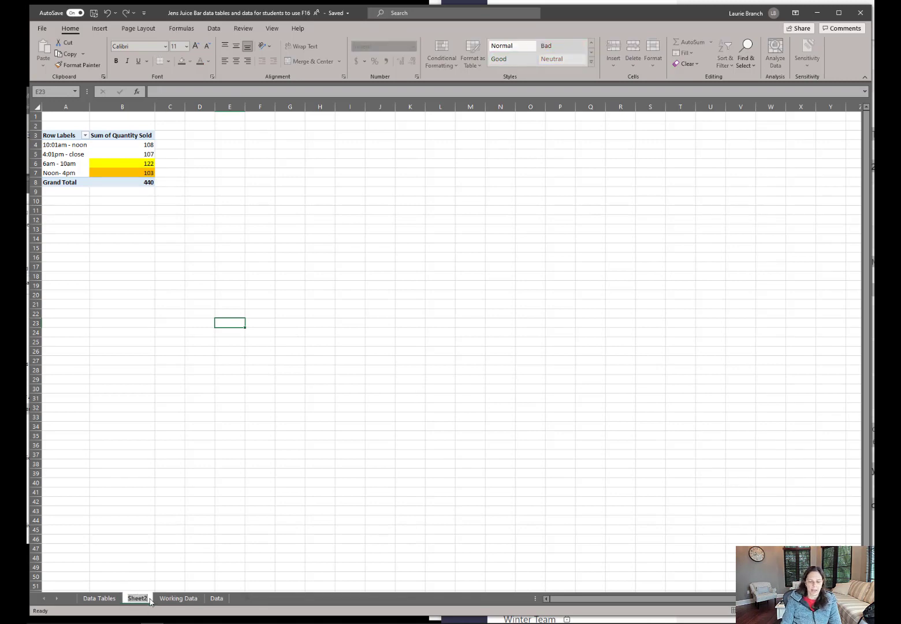
{"action": "type", "text": "Q 1 and 2"}
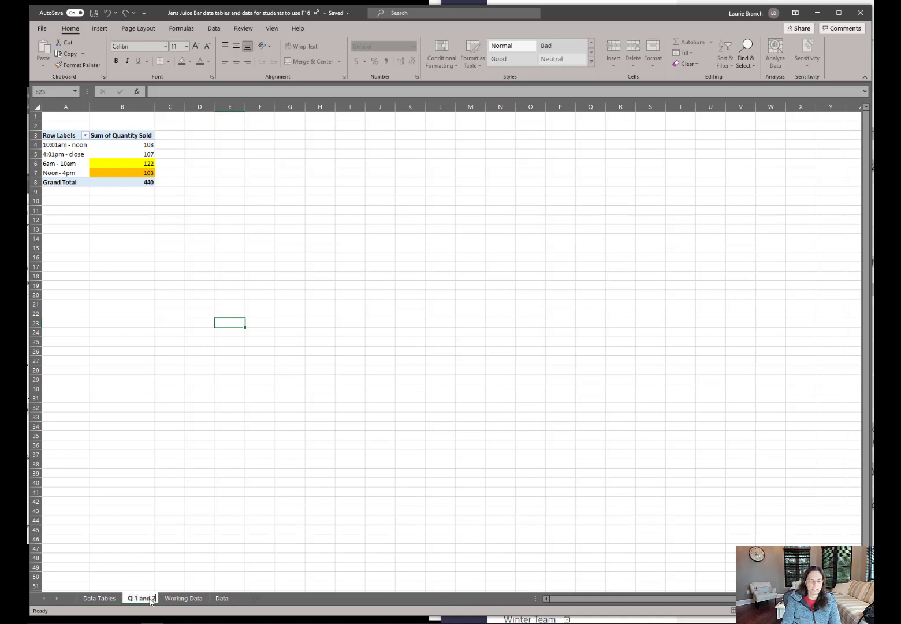
{"action": "key", "text": "Return"}
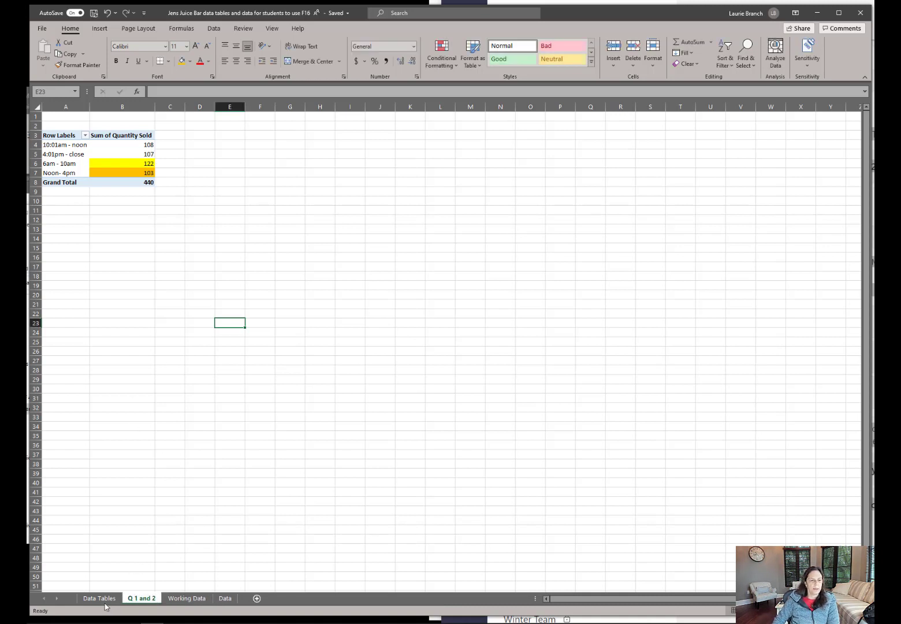
Create a PivotTable on a new worksheet from Working Data A1:E441, with Type Sold as rows and the sum of Quantity Sold as values.
{"action": "left_click", "coordinate": [186, 598]}
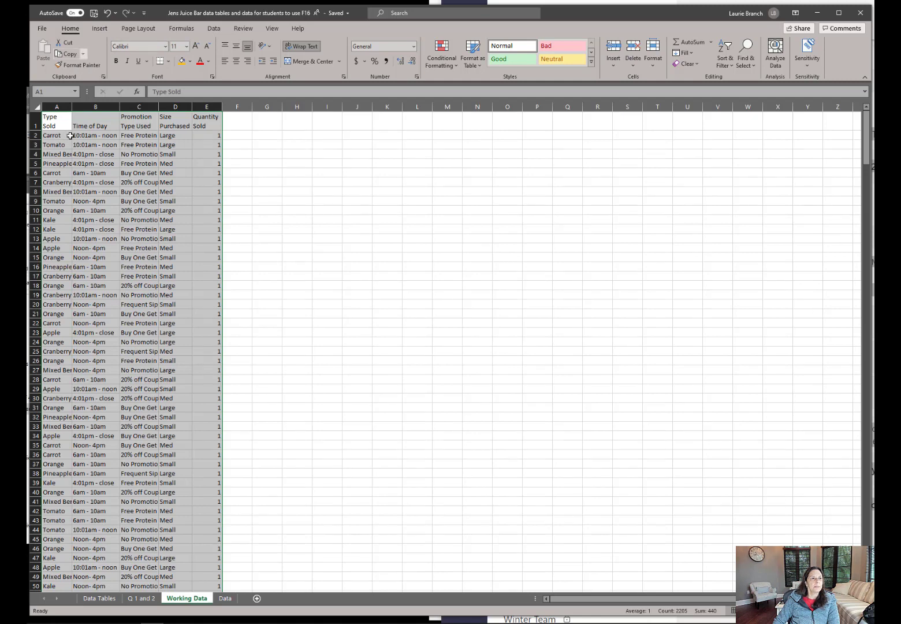
{"action": "left_click", "coordinate": [58, 123]}
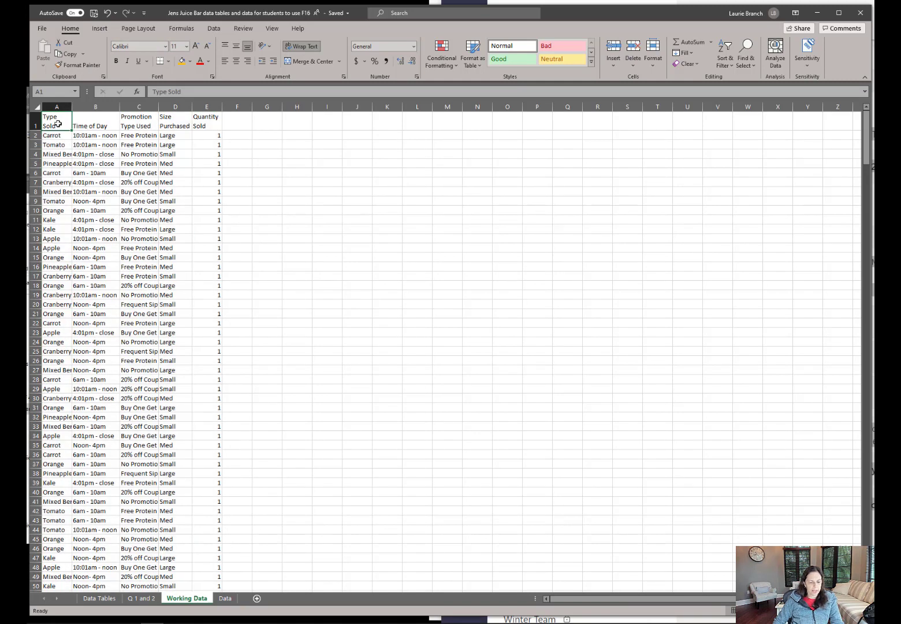
{"action": "key", "text": "ctrl+shift+End"}
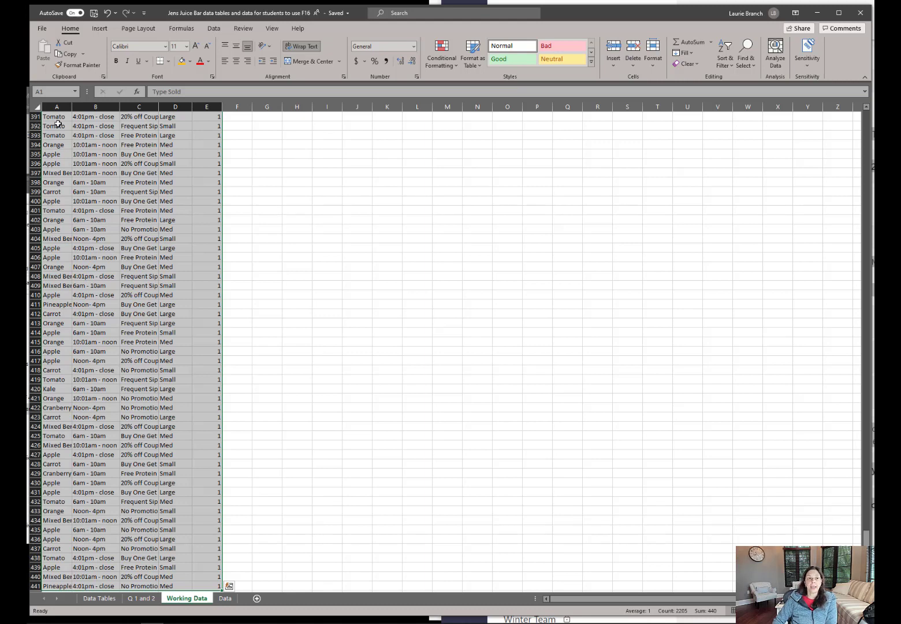
{"action": "left_click", "coordinate": [99, 28]}
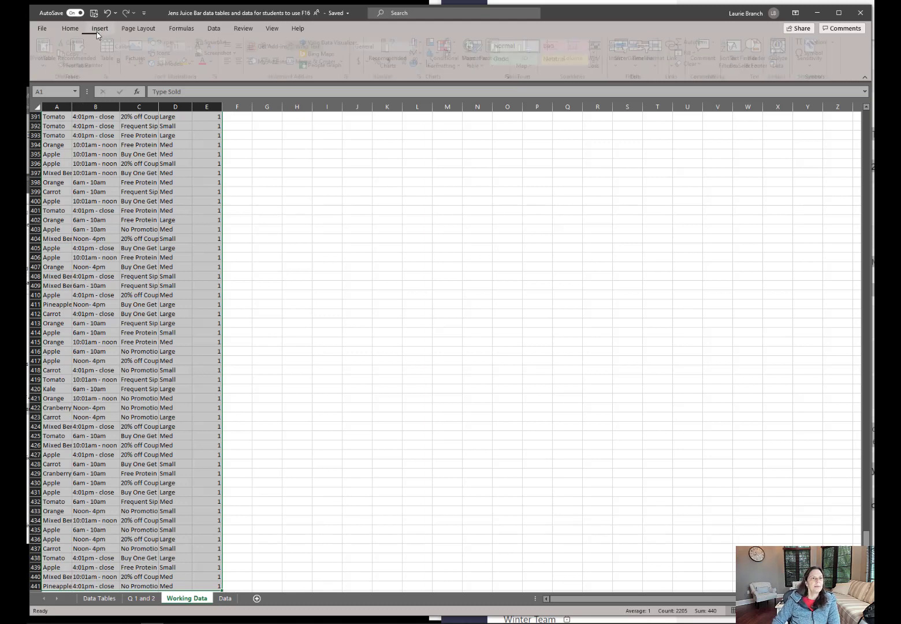
{"action": "left_click", "coordinate": [49, 62]}
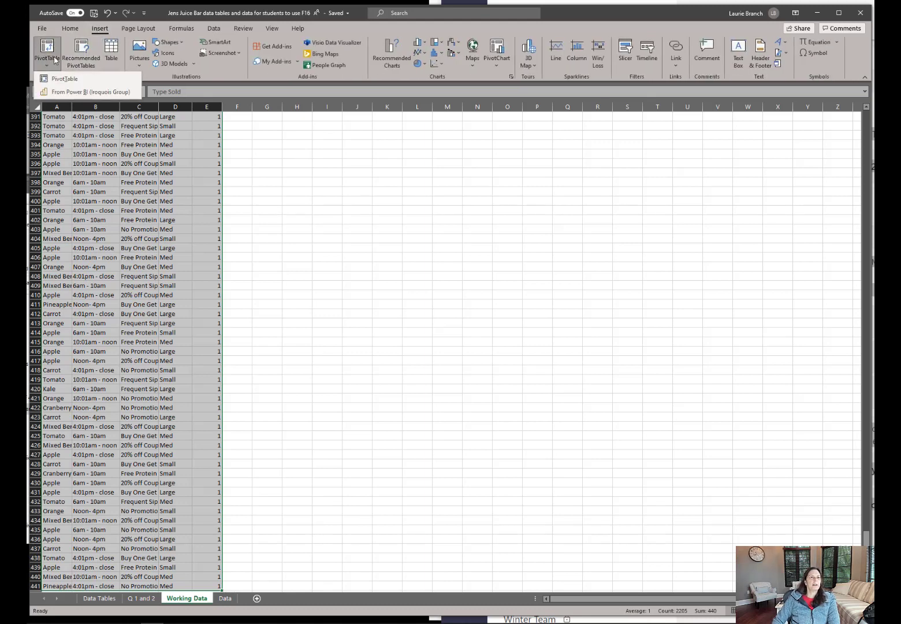
{"action": "left_click", "coordinate": [67, 79]}
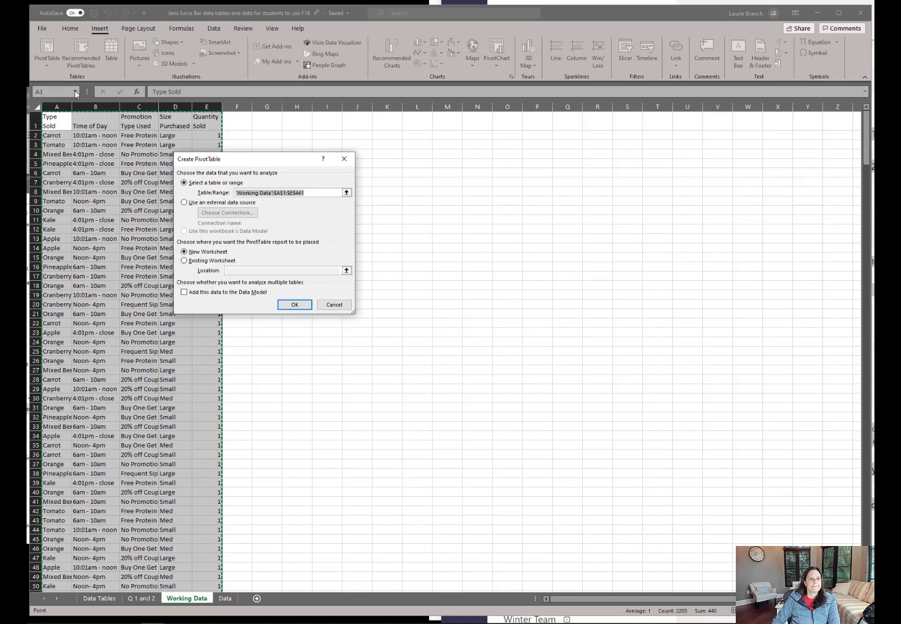
{"action": "left_click", "coordinate": [294, 305]}
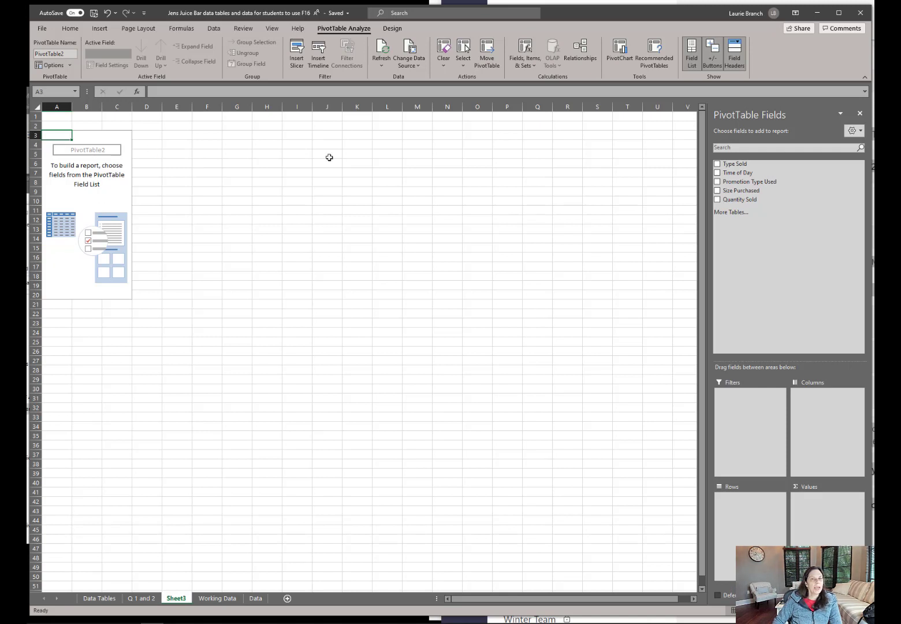
{"action": "left_click_drag", "start_coordinate": [742, 166], "coordinate": [733, 520]}
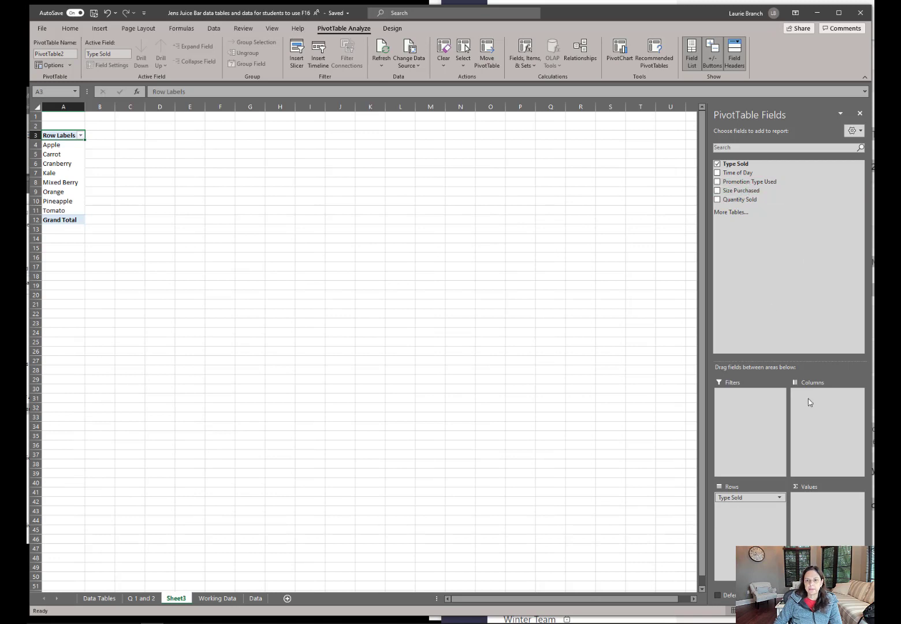
{"action": "left_click_drag", "start_coordinate": [763, 200], "coordinate": [828, 509]}
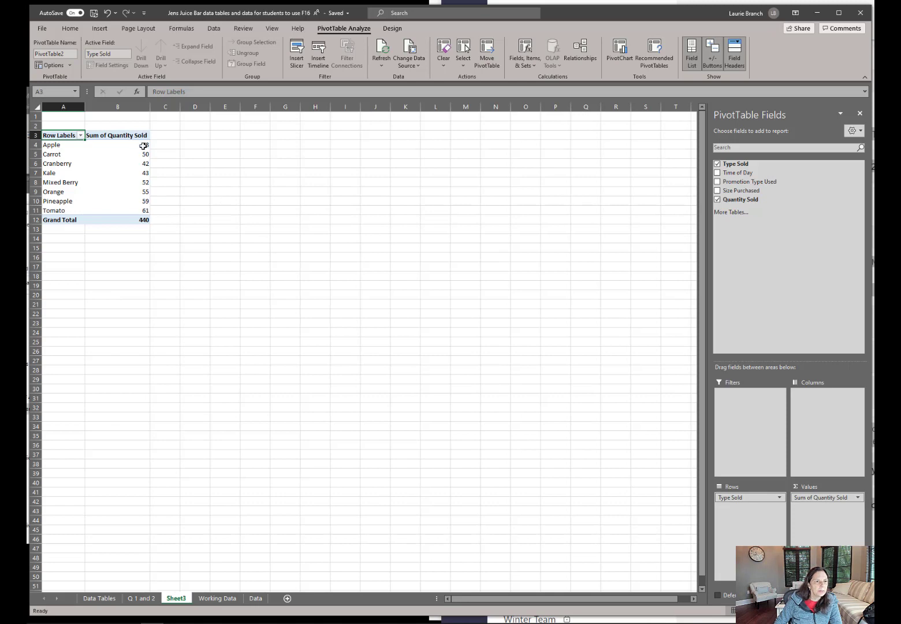
Apply the green-yellow-red color scale to the Sum of Quantity Sold values for all juice types, excluding the grand total.
{"action": "left_click_drag", "start_coordinate": [142, 146], "coordinate": [140, 208]}
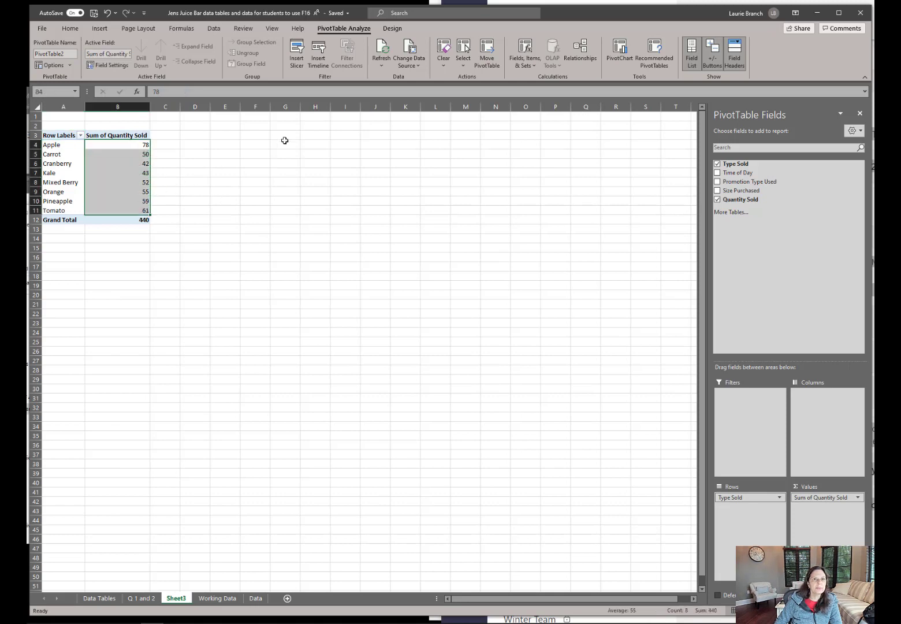
{"action": "left_click", "coordinate": [70, 28]}
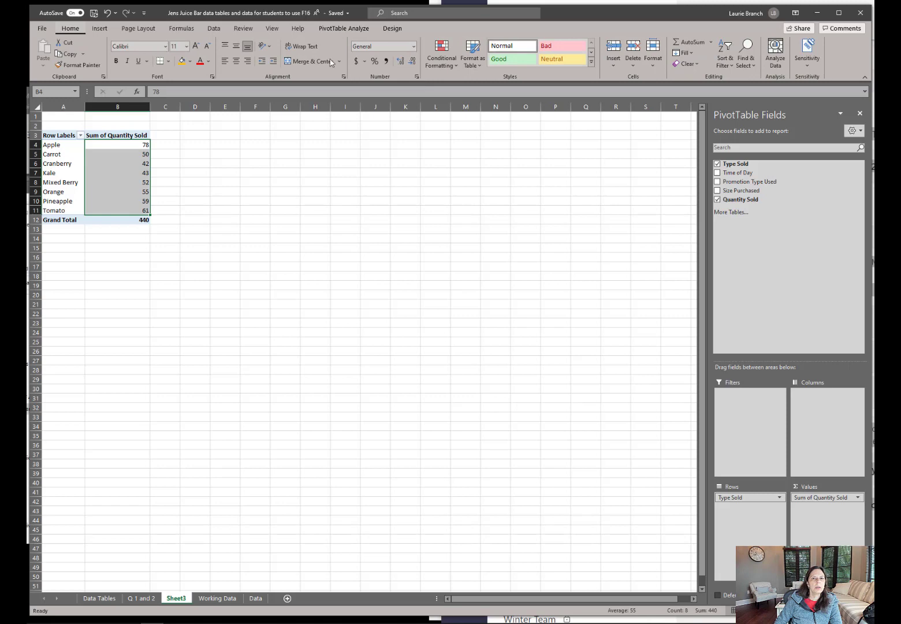
{"action": "left_click", "coordinate": [449, 66]}
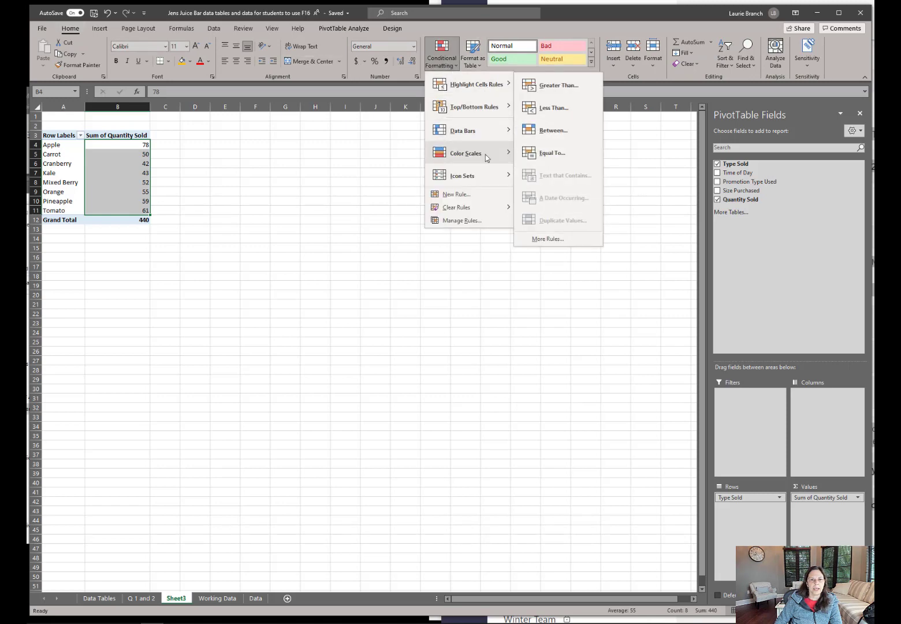
{"action": "mouse_move", "coordinate": [486, 158]}
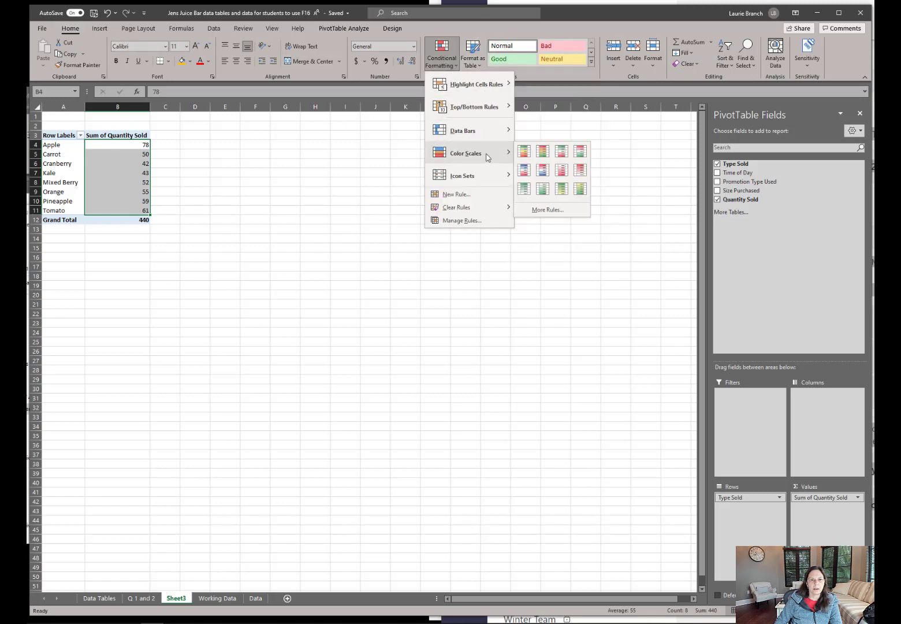
{"action": "left_click", "coordinate": [526, 159]}
{"action": "left_click", "coordinate": [231, 220]}
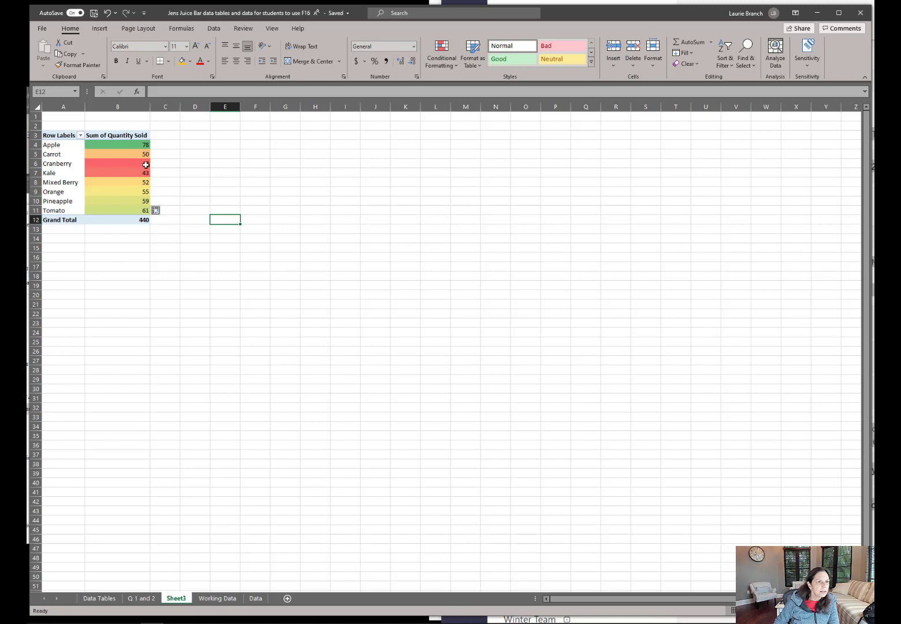
{"action": "mouse_move", "coordinate": [146, 163]}
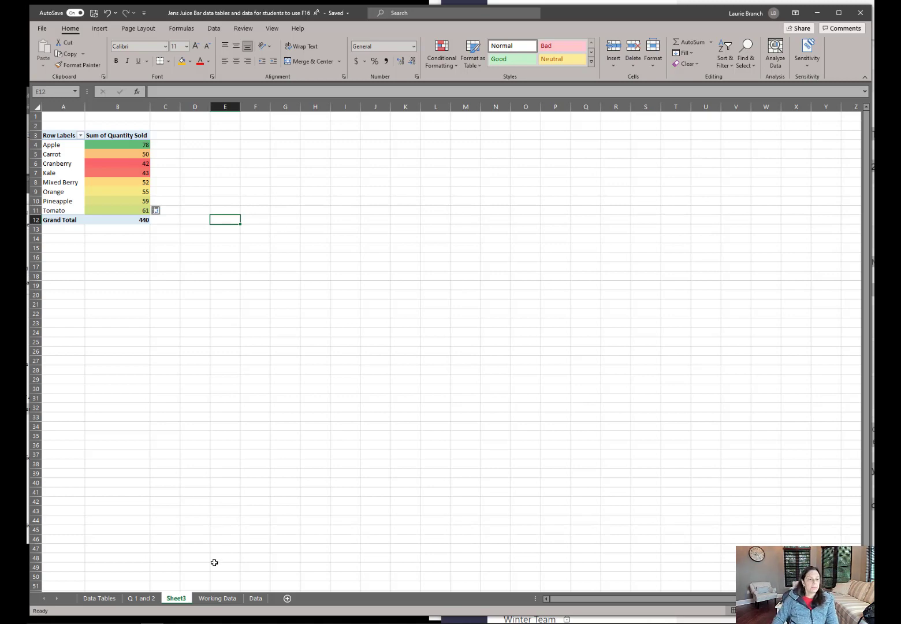
Rename the Sheet3 worksheet as Q3.
{"action": "double_click", "coordinate": [175, 598]}
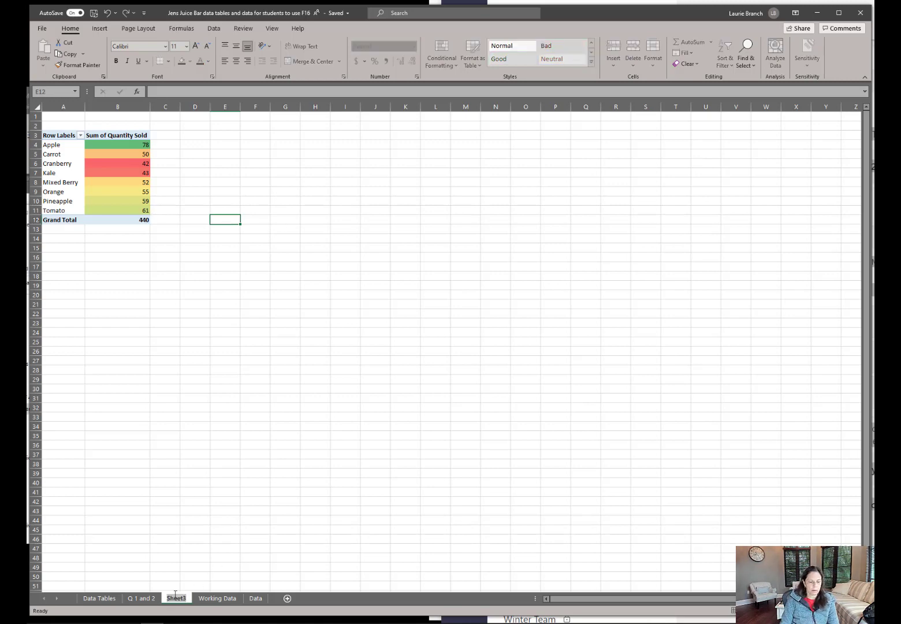
{"action": "type", "text": "Q3"}
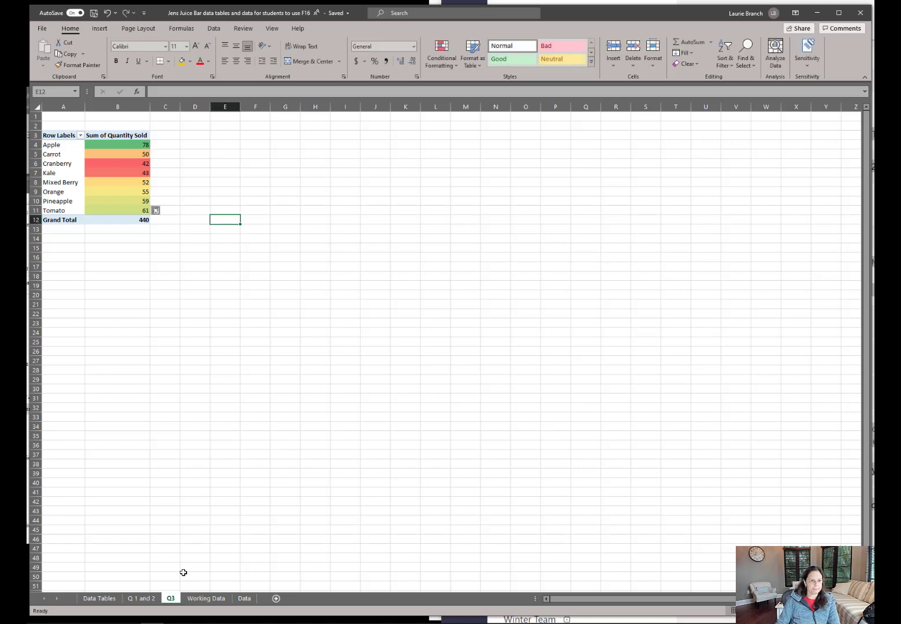
Create another new-worksheet PivotTable from the whole Working Data table, with Size Purchased as rows and the sum of Quantity Sold as values.
{"action": "left_click", "coordinate": [217, 598]}
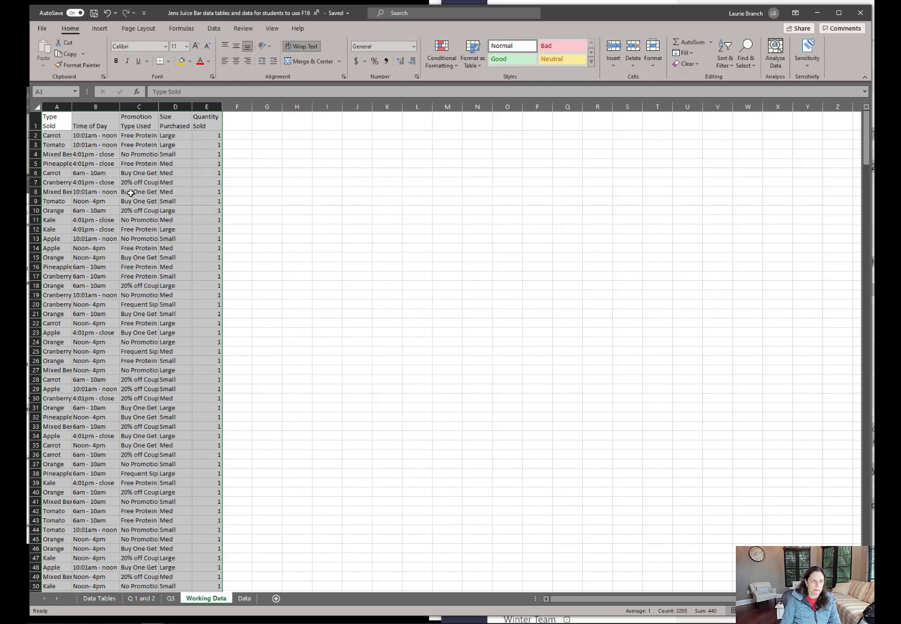
{"action": "left_click", "coordinate": [131, 193]}
{"action": "key", "text": "ctrl+a"}
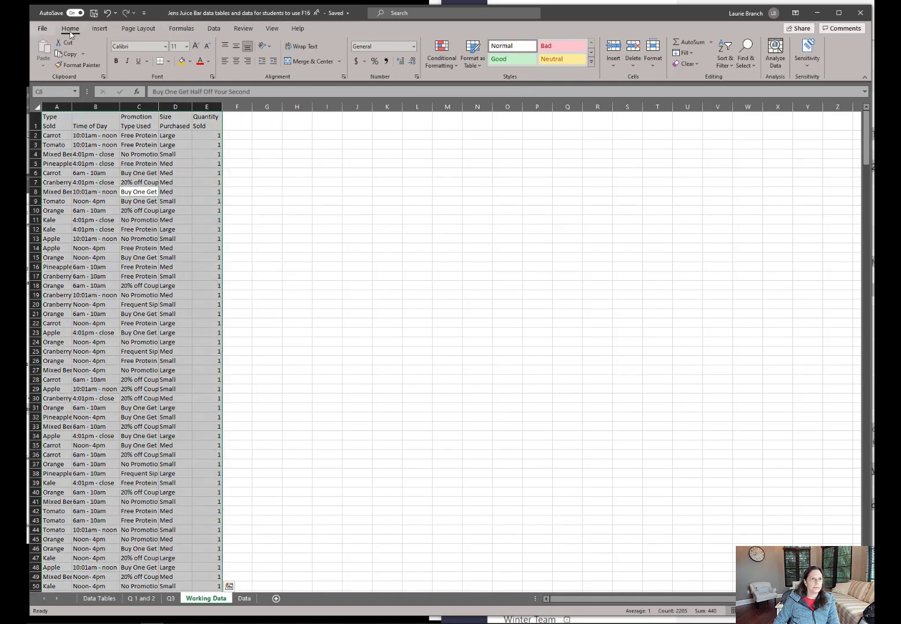
{"action": "left_click", "coordinate": [100, 29]}
{"action": "left_click", "coordinate": [55, 58]}
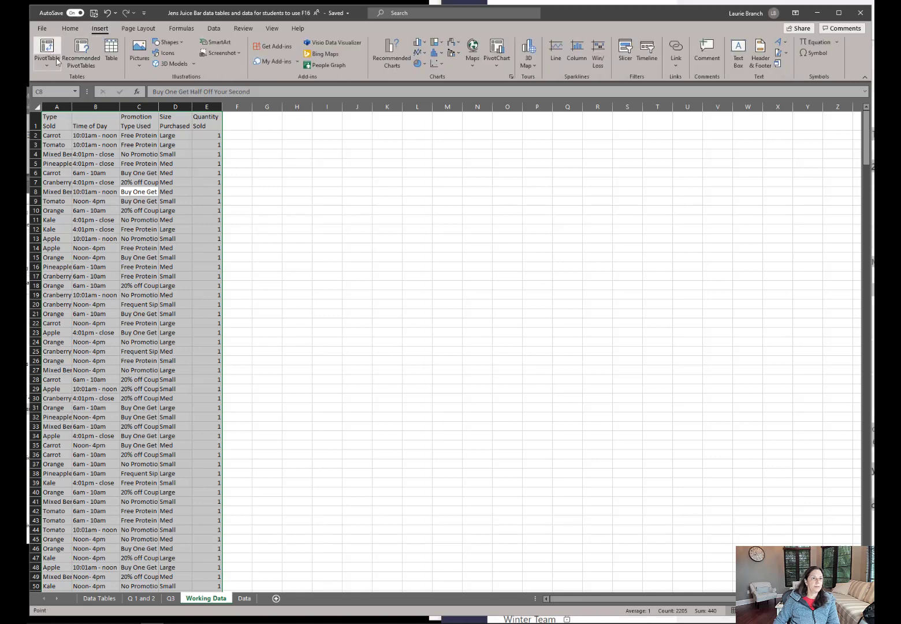
{"action": "left_click", "coordinate": [293, 301]}
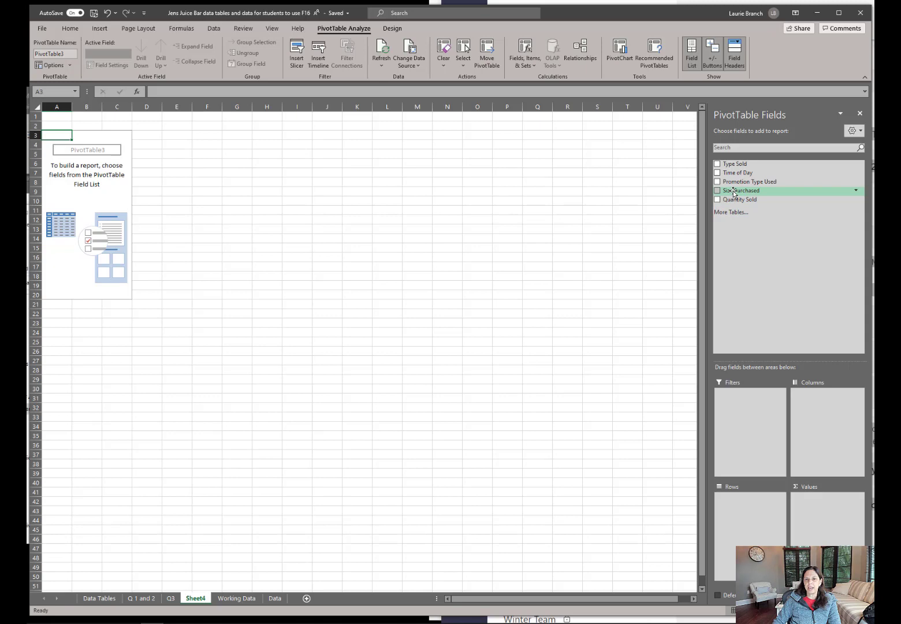
{"action": "left_click_drag", "start_coordinate": [734, 192], "coordinate": [741, 502]}
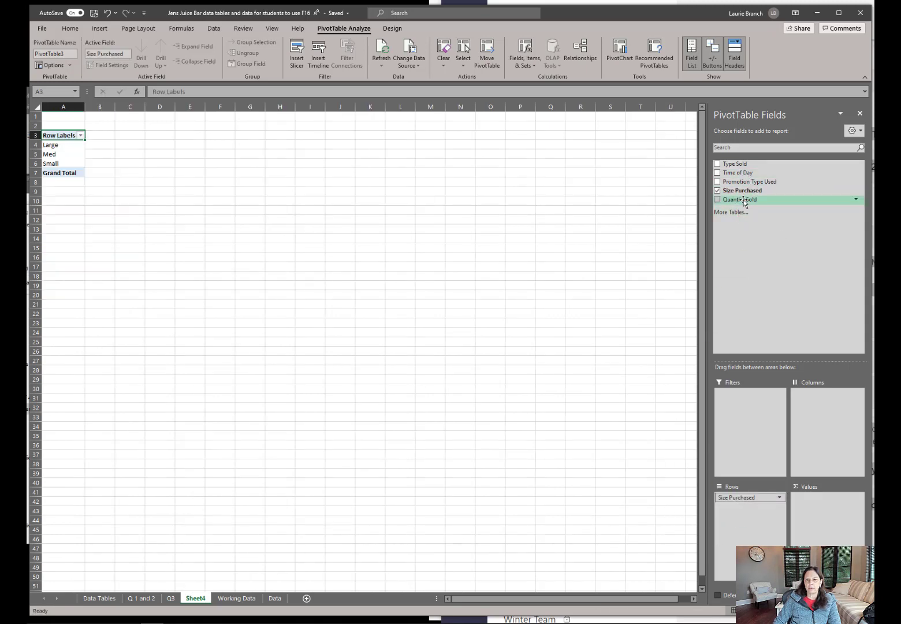
{"action": "left_click_drag", "start_coordinate": [744, 203], "coordinate": [831, 507]}
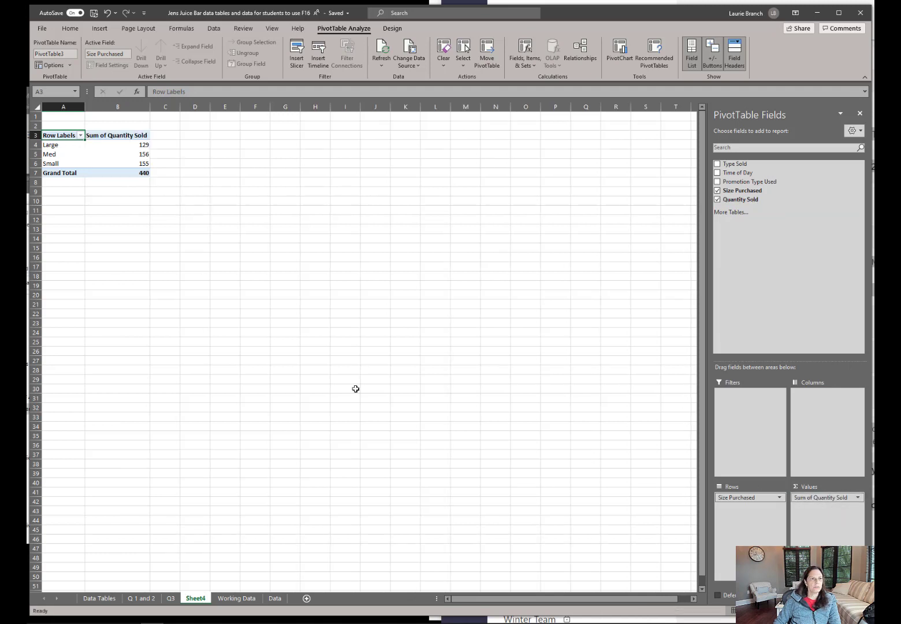
Apply the green-yellow-red color scale to the Sum of Quantity Sold values for Large, Med and Small.
{"action": "left_click", "coordinate": [141, 145]}
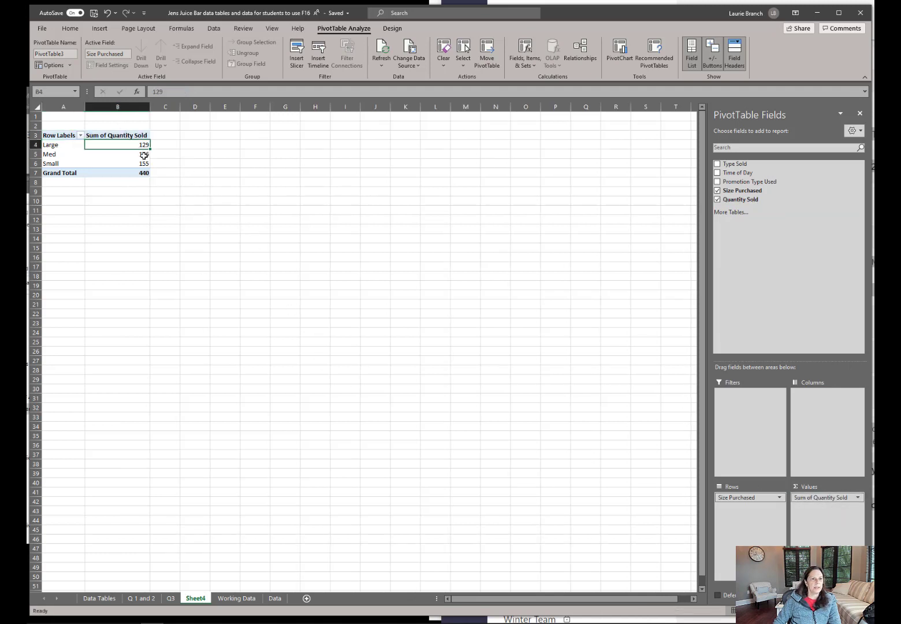
{"action": "left_click_drag", "start_coordinate": [144, 156], "coordinate": [144, 164]}
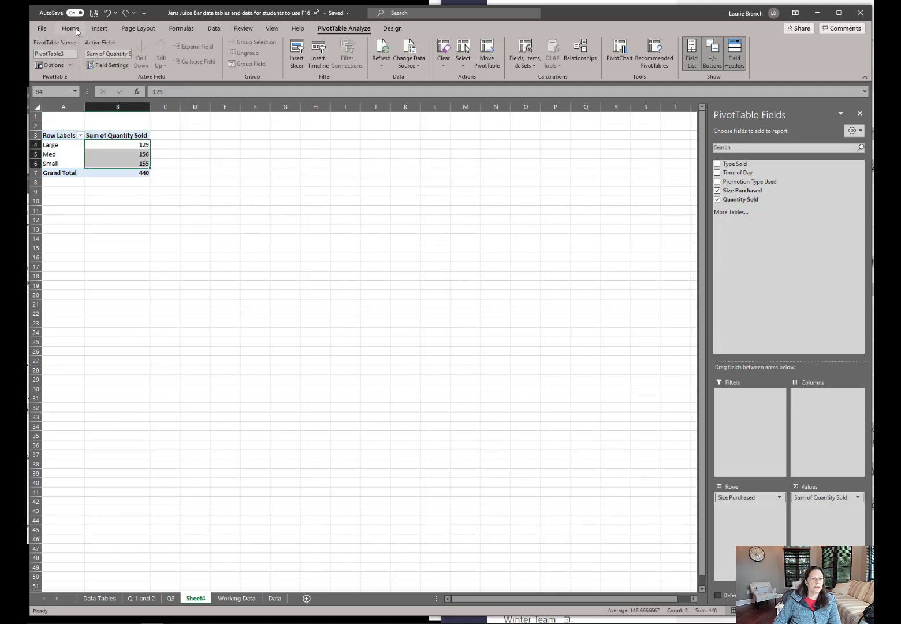
{"action": "left_click", "coordinate": [70, 29]}
{"action": "left_click", "coordinate": [442, 55]}
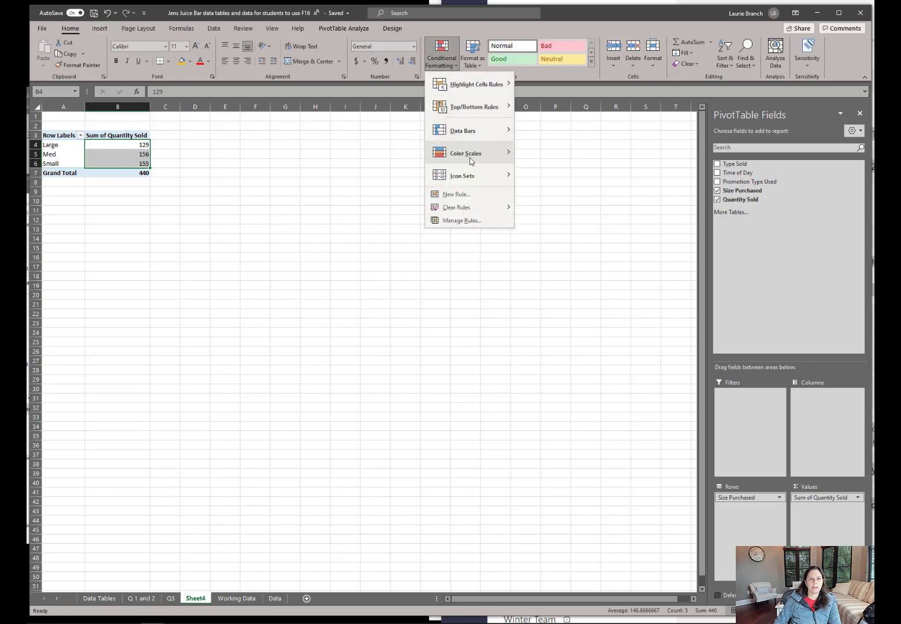
{"action": "mouse_move", "coordinate": [471, 161]}
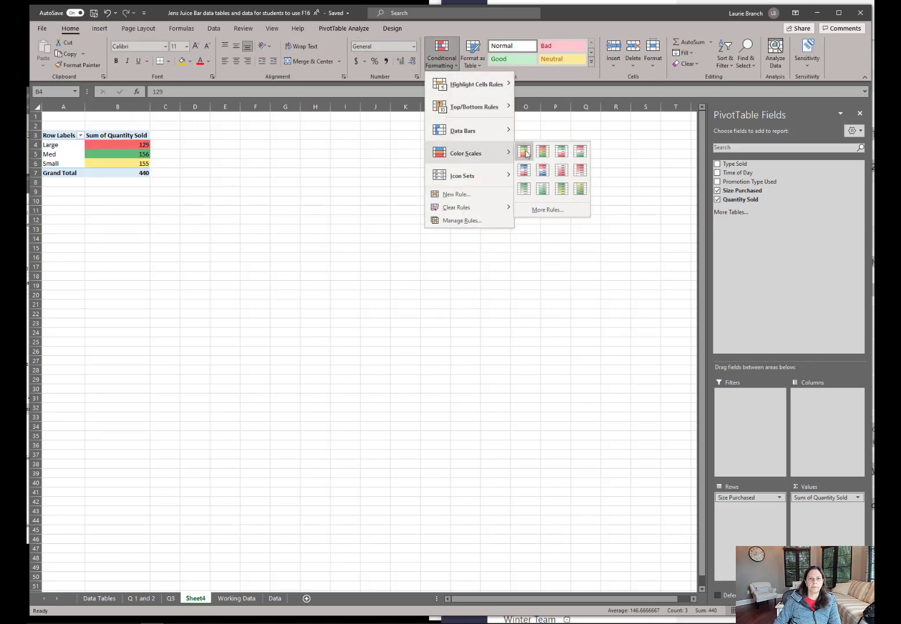
Apply the Green-Yellow-Red color scale to the Large, Med and Small quantities in the pivot table.
{"action": "left_click", "coordinate": [526, 153]}
{"action": "left_click", "coordinate": [272, 289]}
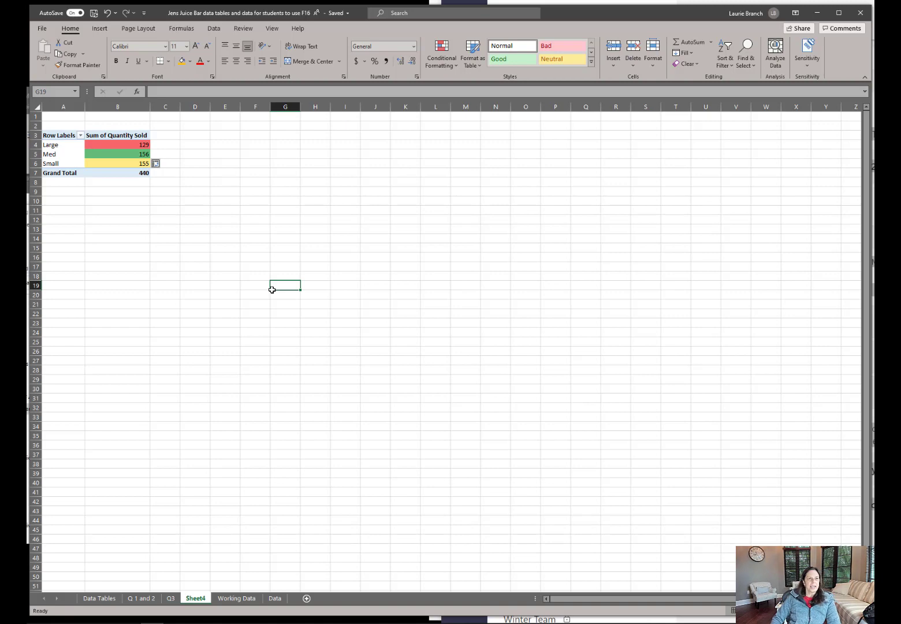
Try adding Time of Day as columns in the size pivot table, and undo the addition.
{"action": "left_click", "coordinate": [128, 154]}
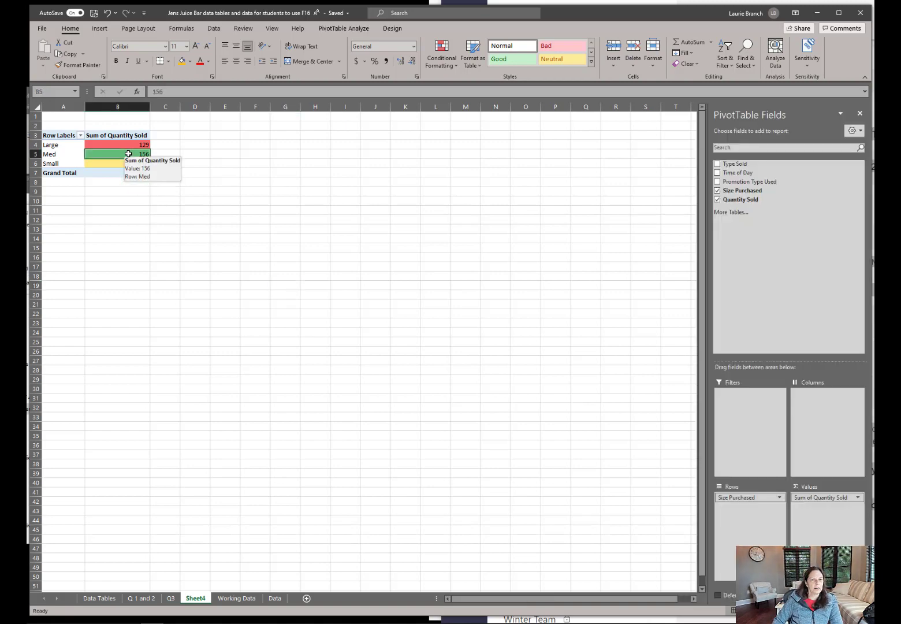
{"action": "left_click_drag", "start_coordinate": [738, 172], "coordinate": [811, 436]}
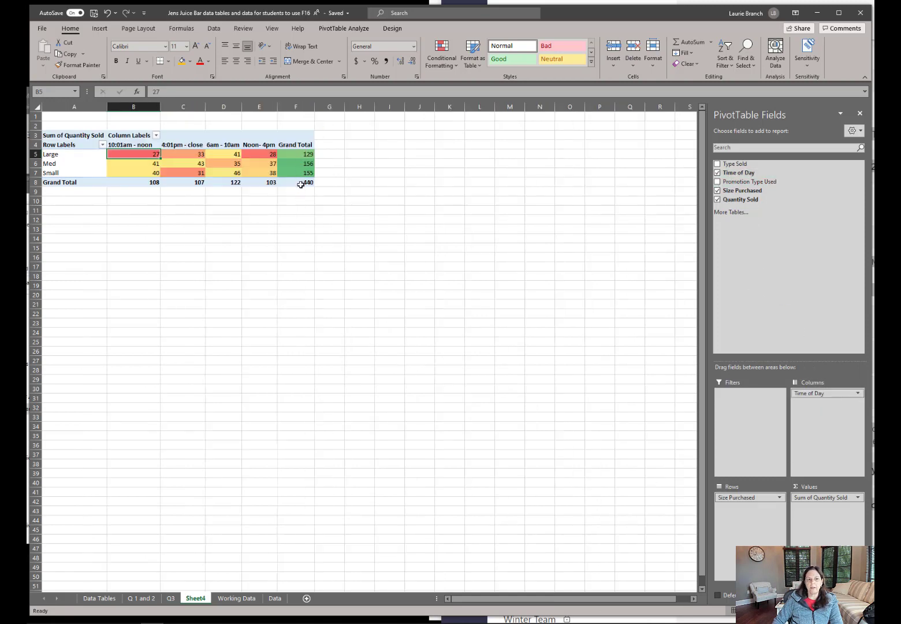
{"action": "mouse_move", "coordinate": [310, 151]}
{"action": "mouse_move", "coordinate": [313, 180]}
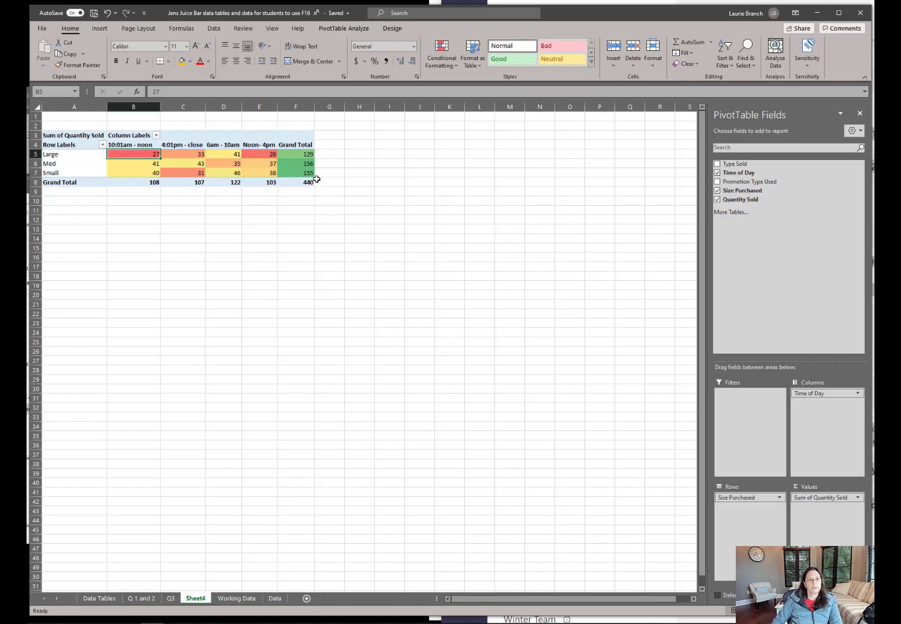
{"action": "left_click", "coordinate": [107, 13]}
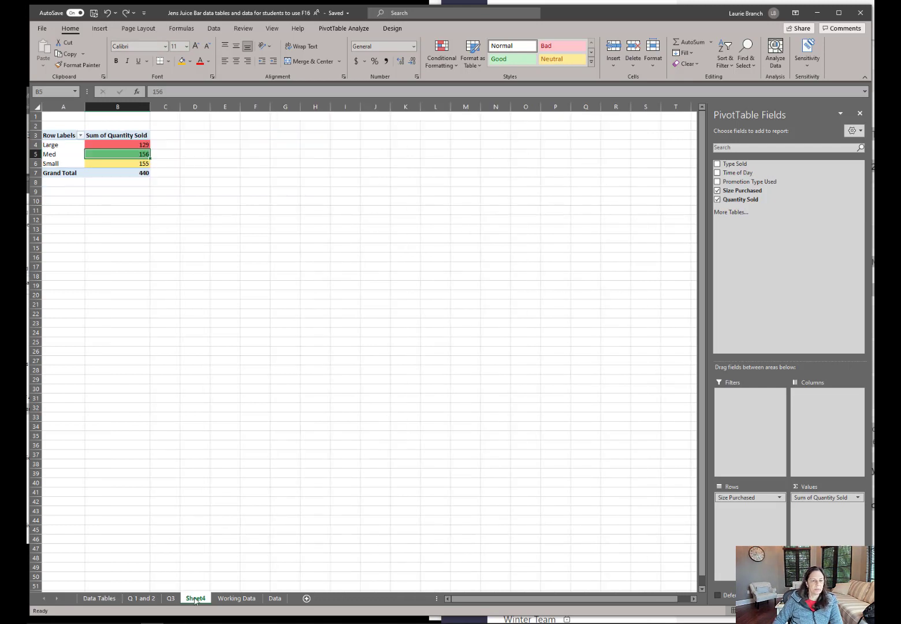
Rename the size pivot table's sheet as Q4.
{"action": "double_click", "coordinate": [194, 598]}
{"action": "type", "text": "Q4"}
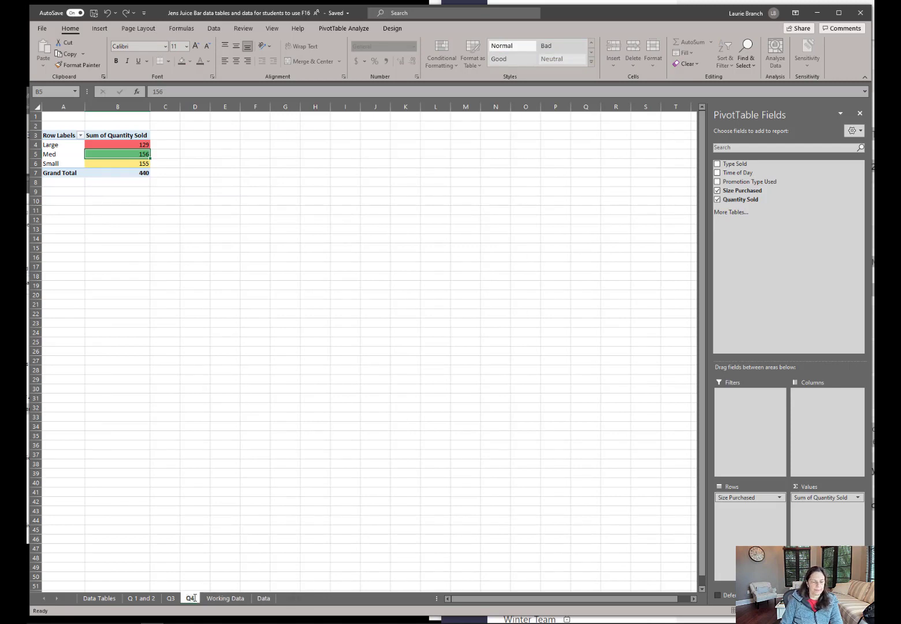
{"action": "key", "text": "Return"}
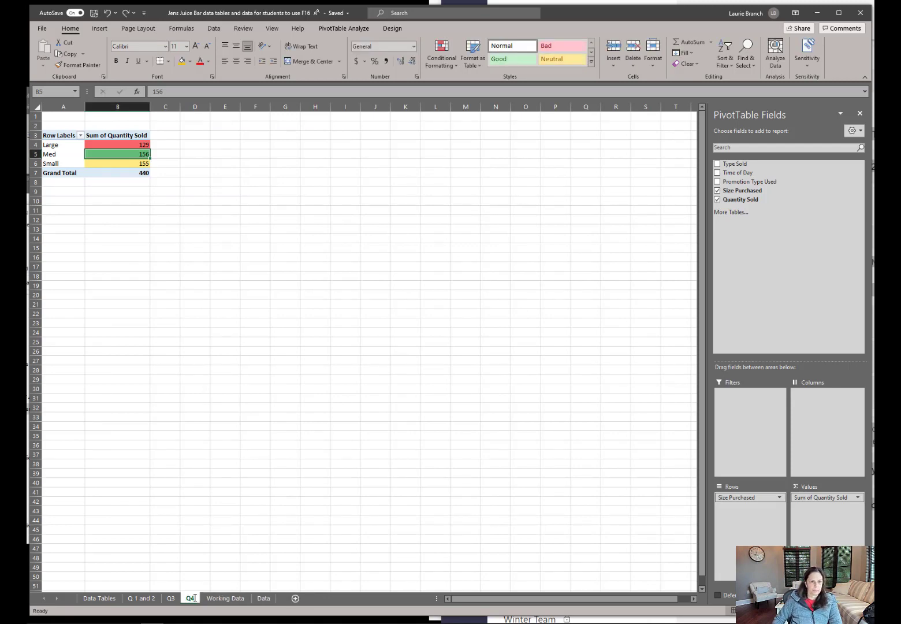
Create a pivot table on a new worksheet from the whole data range of the Working Data sheet.
{"action": "left_click", "coordinate": [234, 598]}
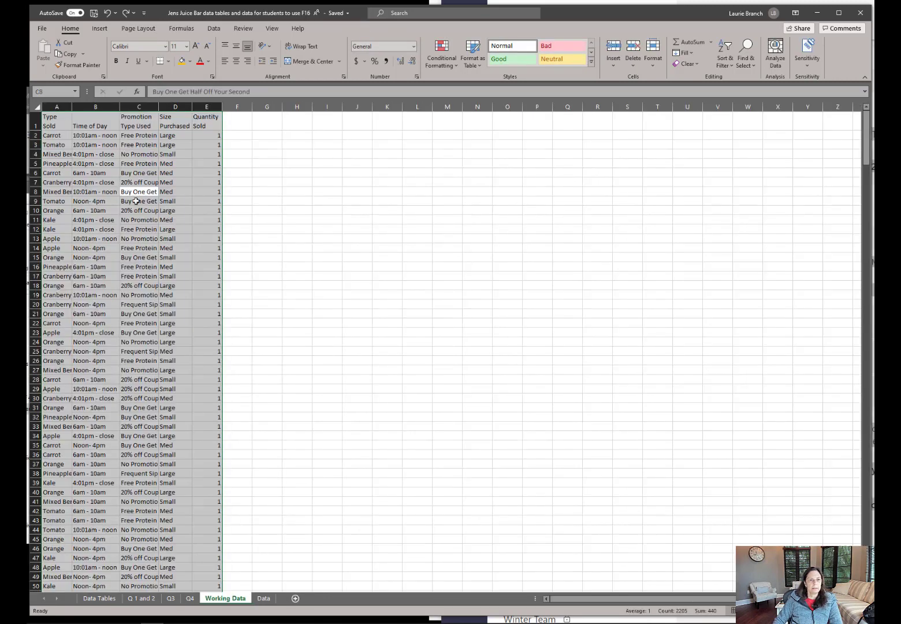
{"action": "left_click", "coordinate": [143, 173]}
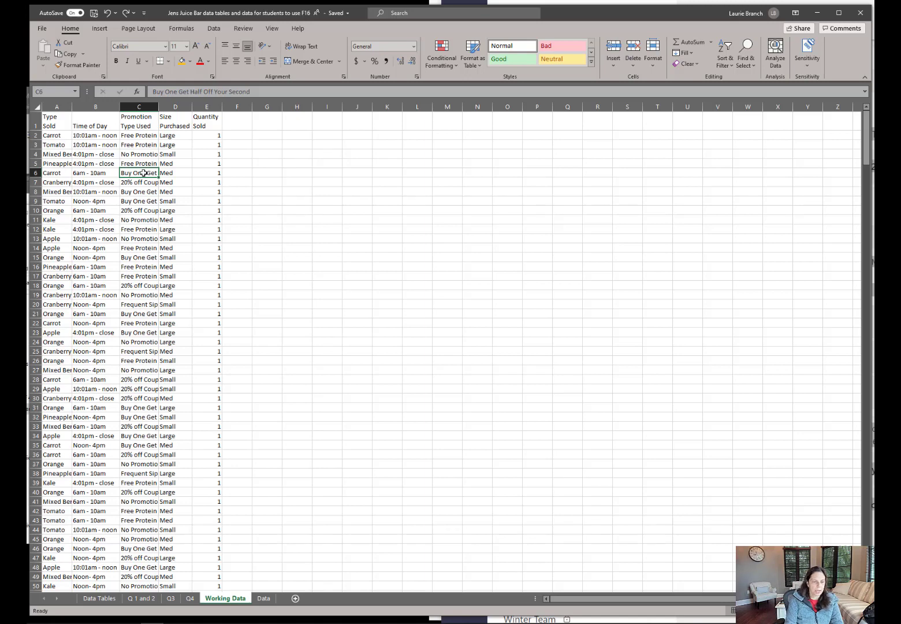
{"action": "key", "text": "ctrl+a"}
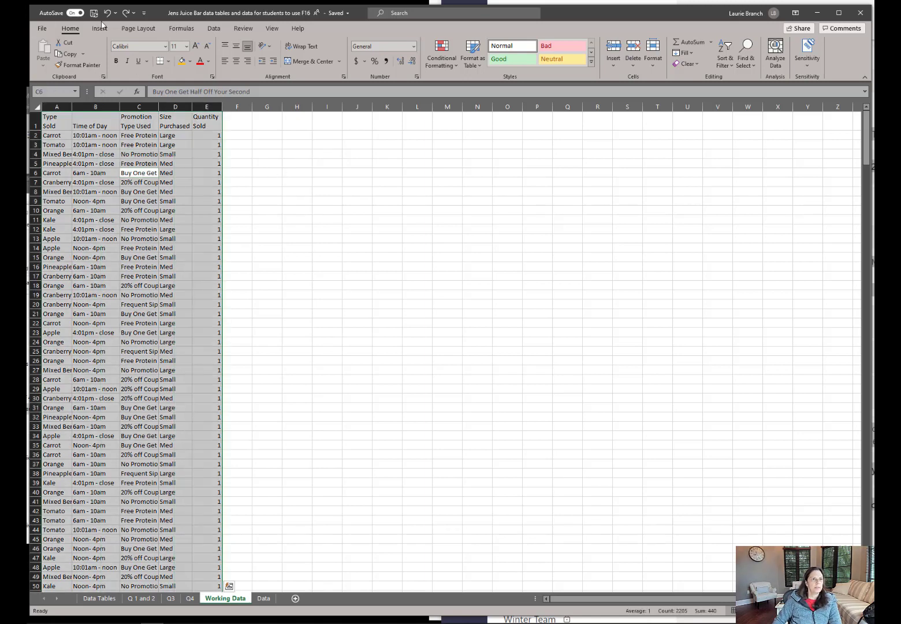
{"action": "left_click", "coordinate": [100, 28]}
{"action": "left_click", "coordinate": [48, 54]}
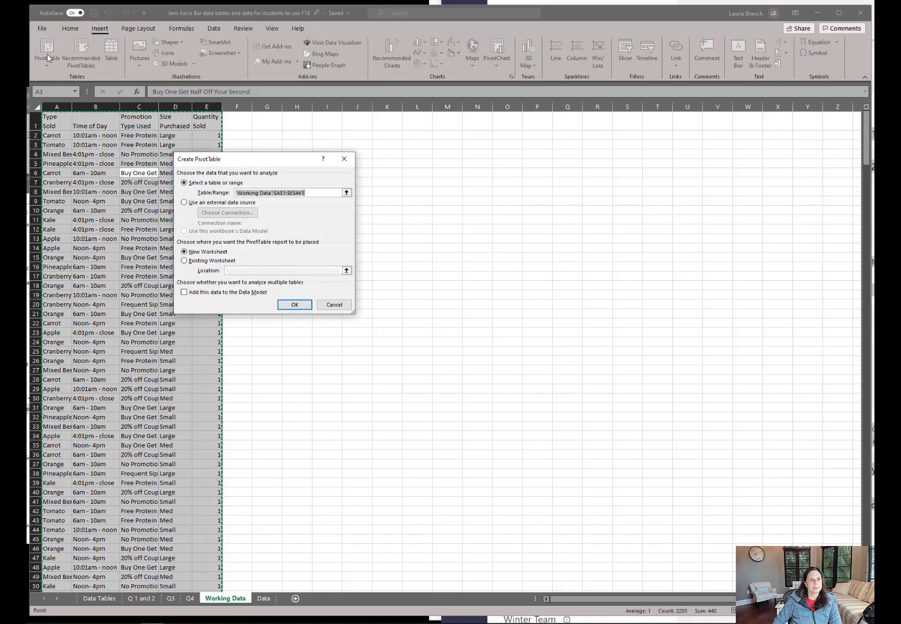
{"action": "key", "text": "Return"}
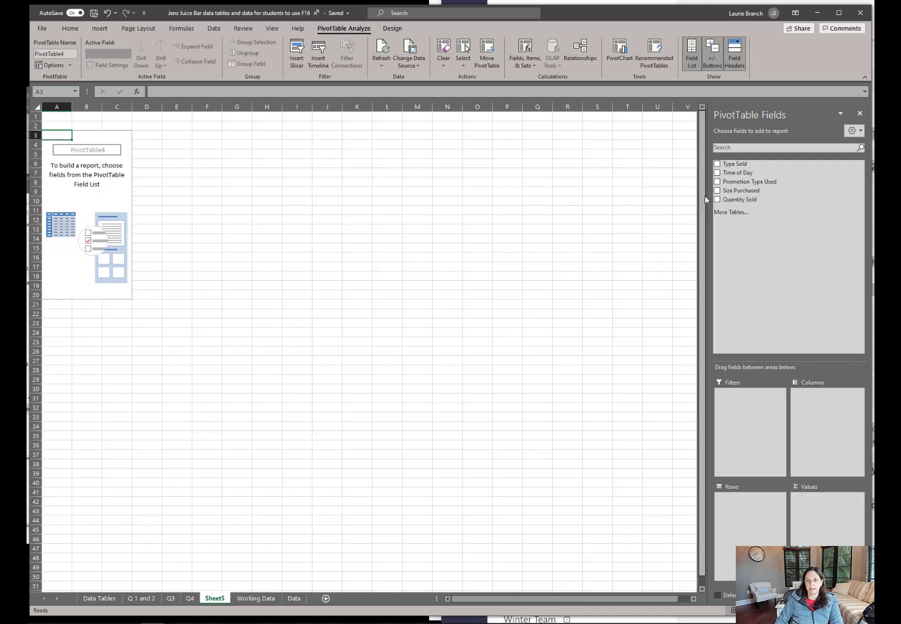
Lay out the pivot table with Type Sold as rows, the sum of Quantity Sold as values and Time of Day as columns.
{"action": "left_click_drag", "start_coordinate": [739, 166], "coordinate": [747, 523]}
{"action": "left_click_drag", "start_coordinate": [745, 203], "coordinate": [820, 508]}
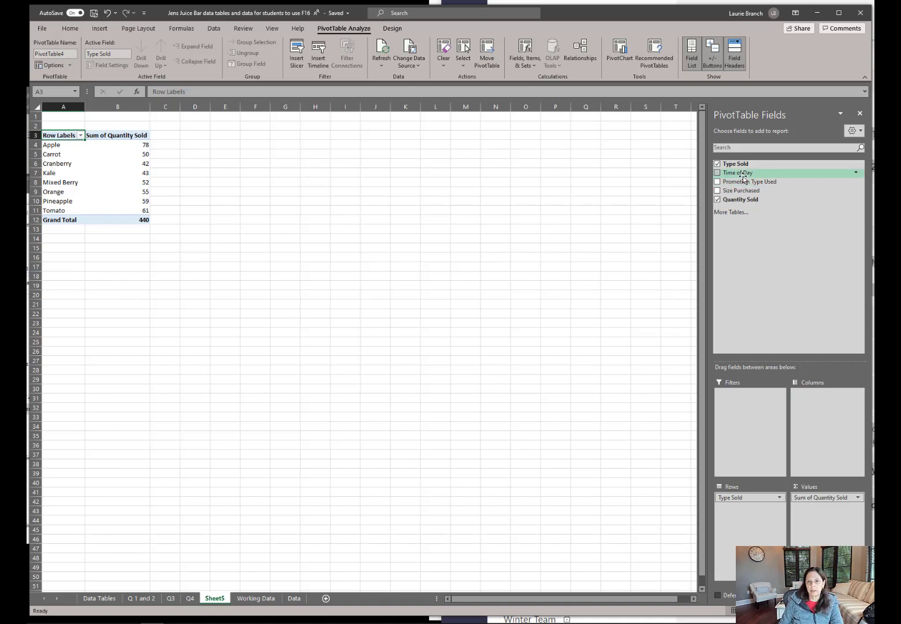
{"action": "left_click_drag", "start_coordinate": [743, 179], "coordinate": [833, 409]}
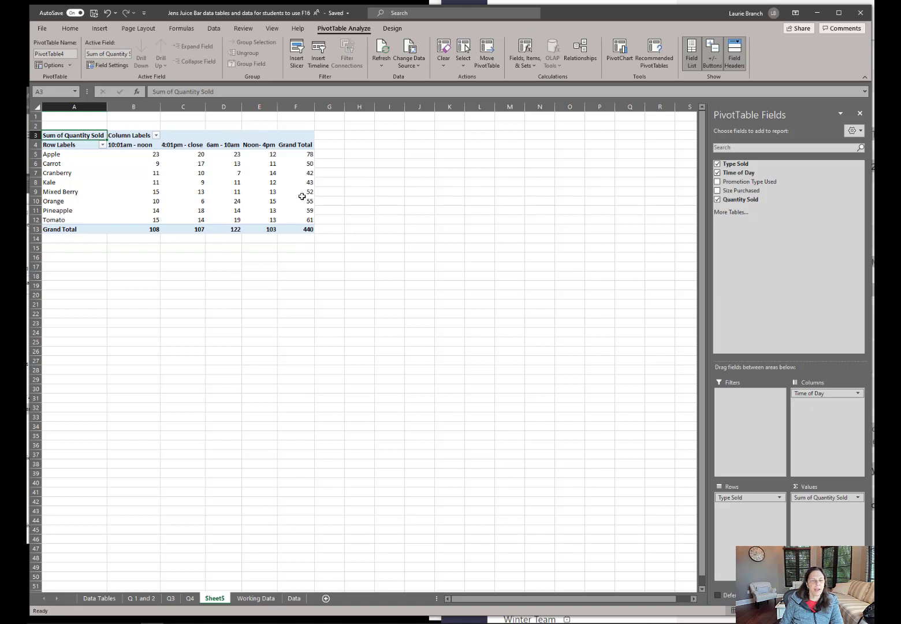
{"action": "mouse_move", "coordinate": [302, 199]}
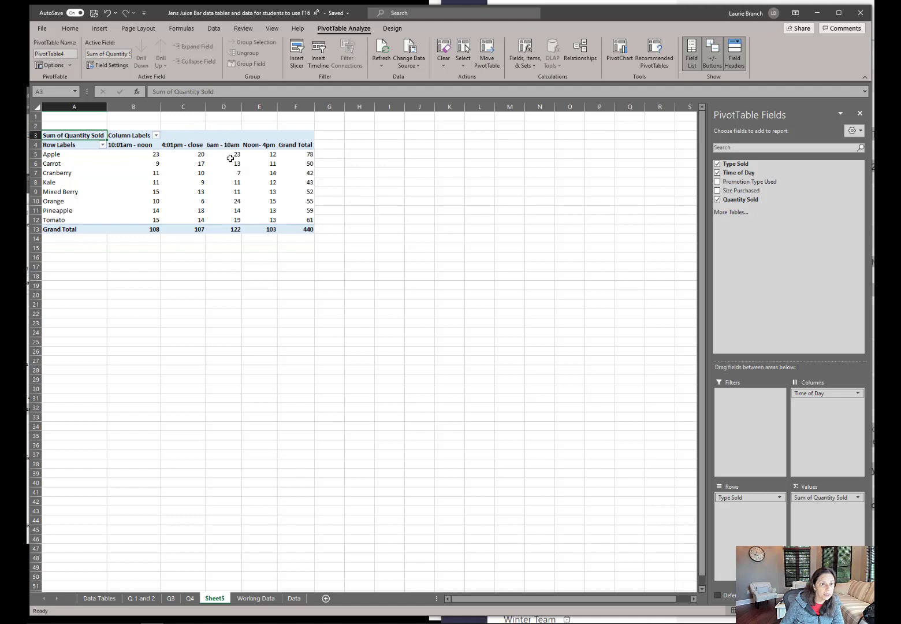
{"action": "left_click_drag", "start_coordinate": [230, 158], "coordinate": [232, 217]}
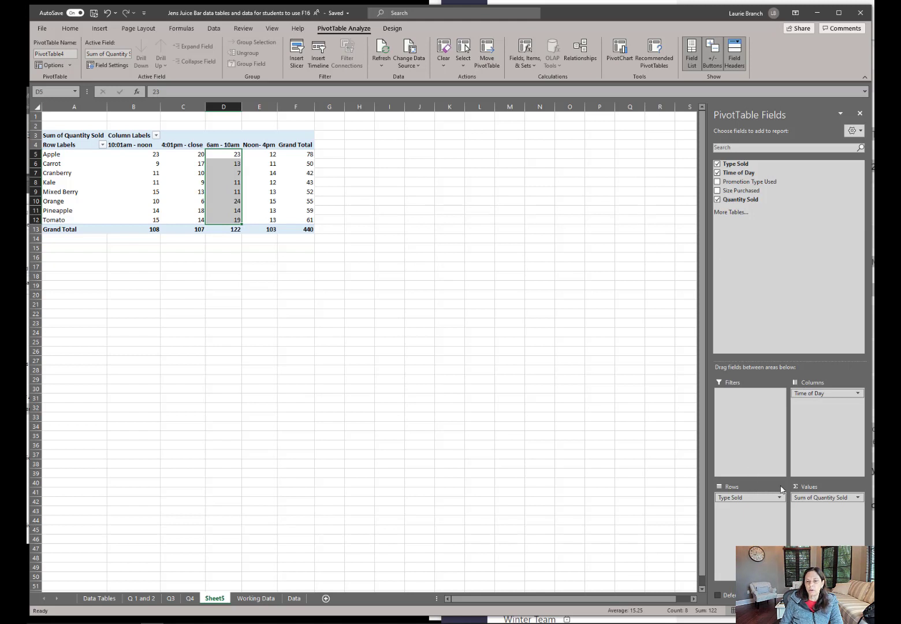
Change Time of Day from a column field to a report filter and filter the pivot table to 6am - 10am.
{"action": "left_click_drag", "start_coordinate": [839, 394], "coordinate": [749, 397]}
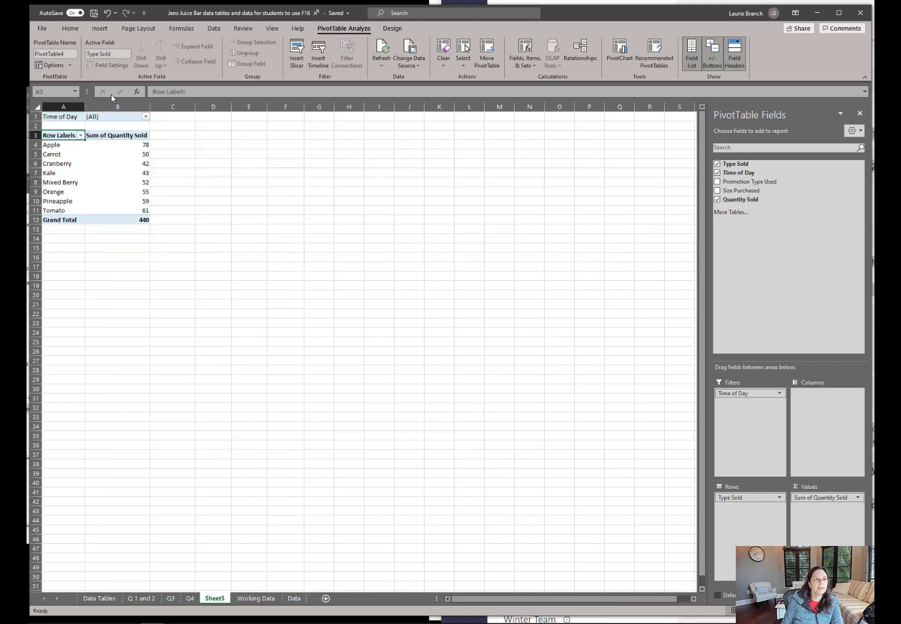
{"action": "left_click", "coordinate": [145, 117]}
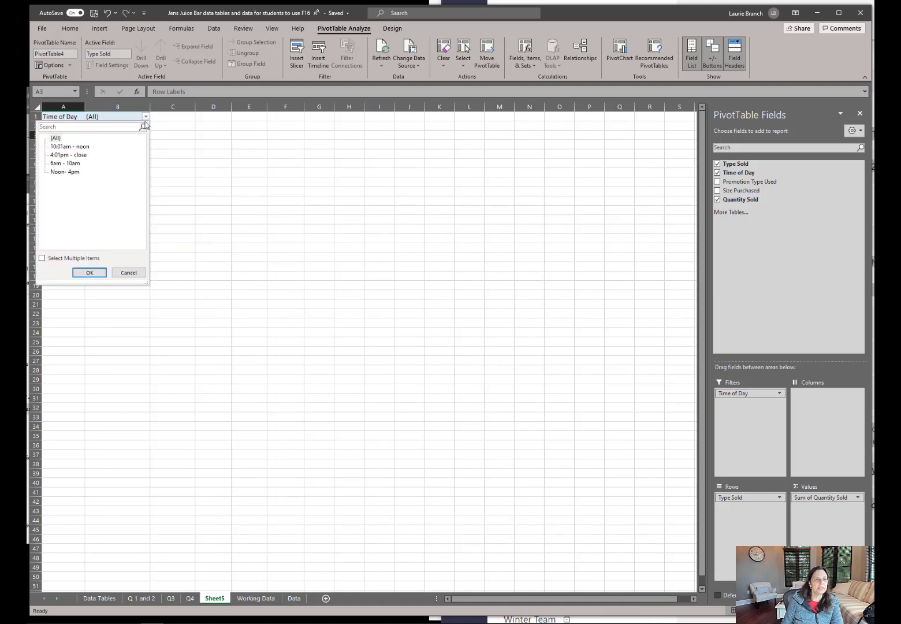
{"action": "left_click", "coordinate": [70, 164]}
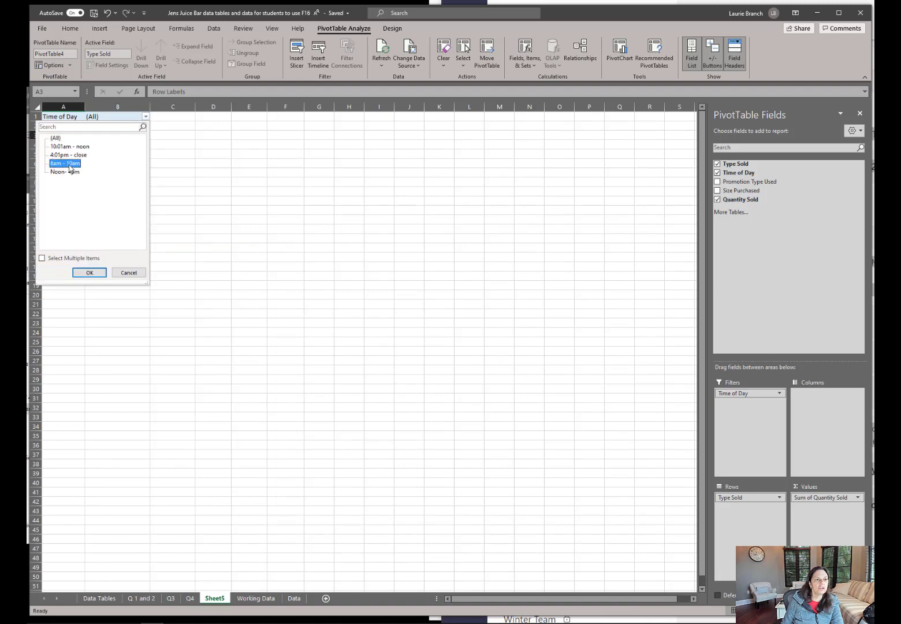
{"action": "left_click", "coordinate": [89, 274]}
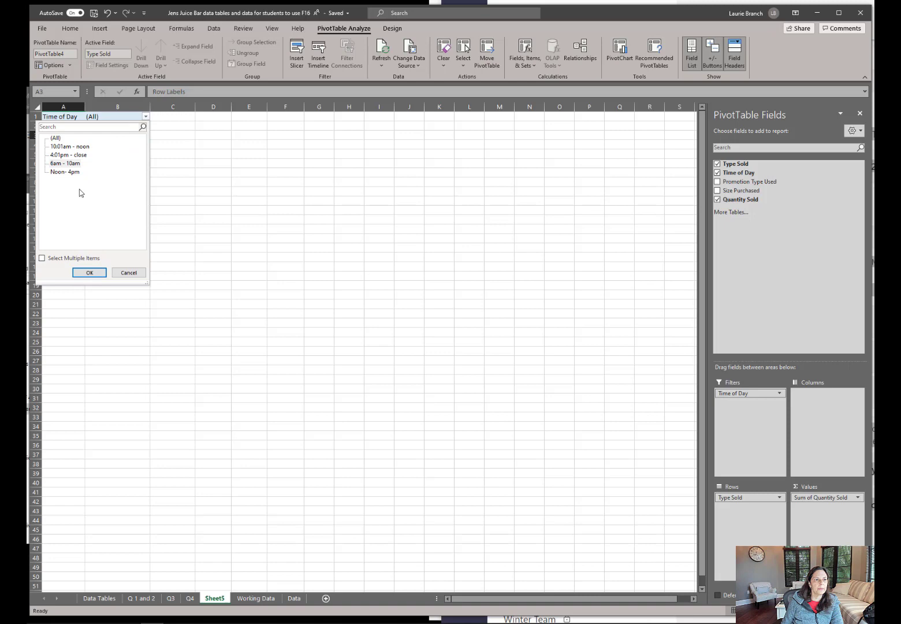
{"action": "left_click", "coordinate": [89, 272]}
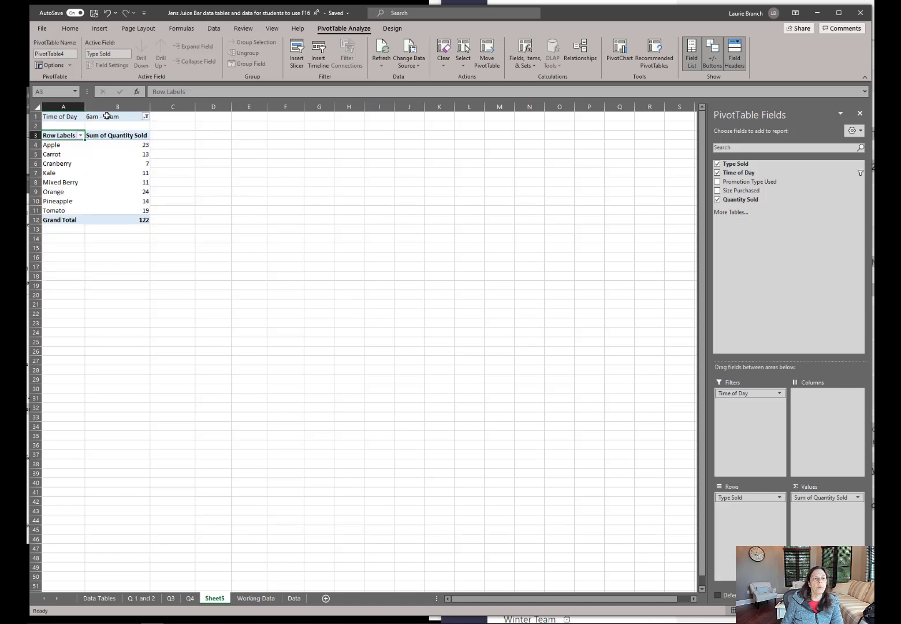
Highlight the quantity cell of the Orange row with an orange fill.
{"action": "left_click", "coordinate": [140, 191]}
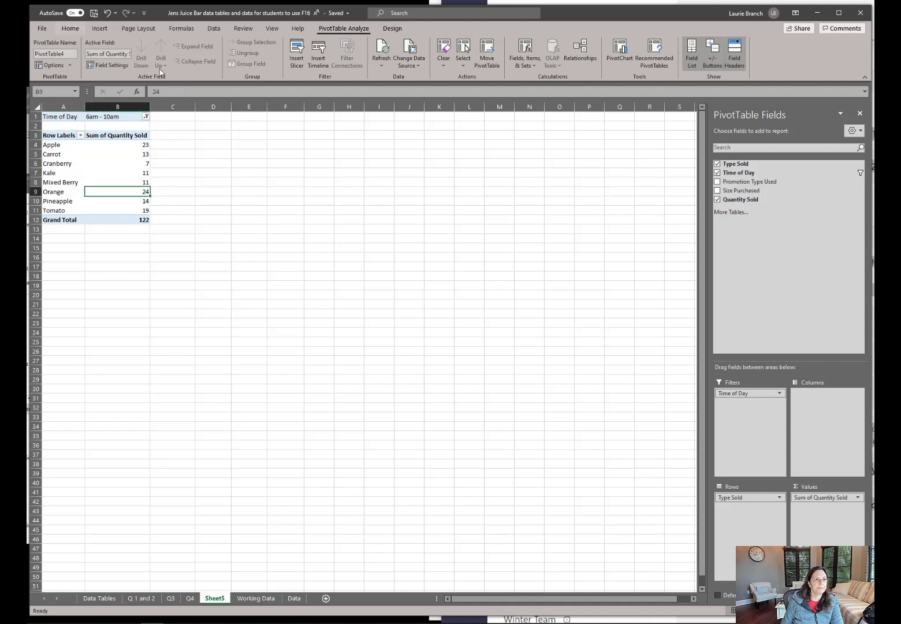
{"action": "left_click", "coordinate": [70, 28]}
{"action": "left_click", "coordinate": [181, 61]}
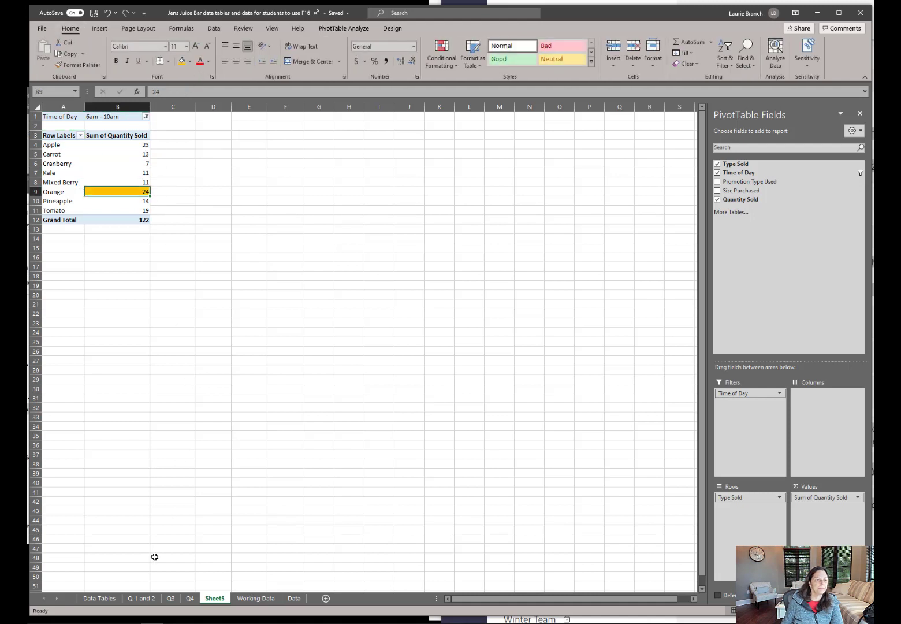
Rename the juice type pivot table's sheet as Q5.
{"action": "double_click", "coordinate": [216, 598]}
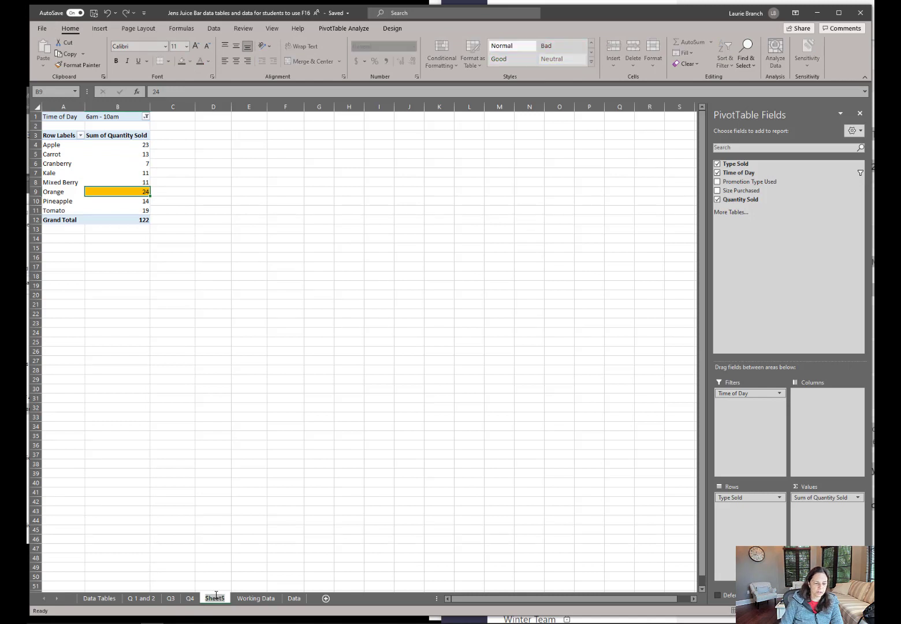
{"action": "type", "text": "Q"}
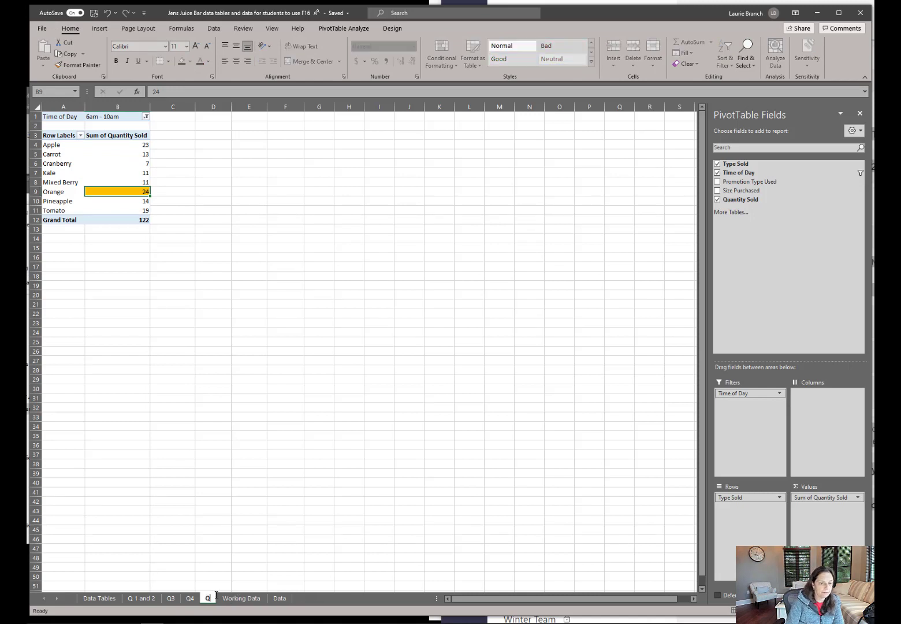
{"action": "type", "text": "5"}
{"action": "key", "text": "Return"}
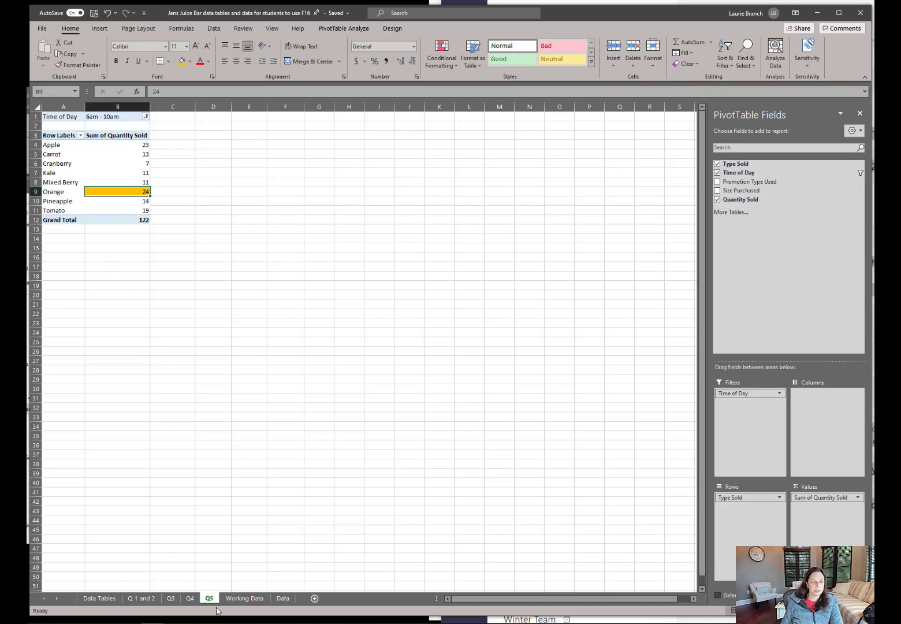
Change the name of the juice type pivot table's sheet to Q5 & 6.
{"action": "double_click", "coordinate": [213, 598]}
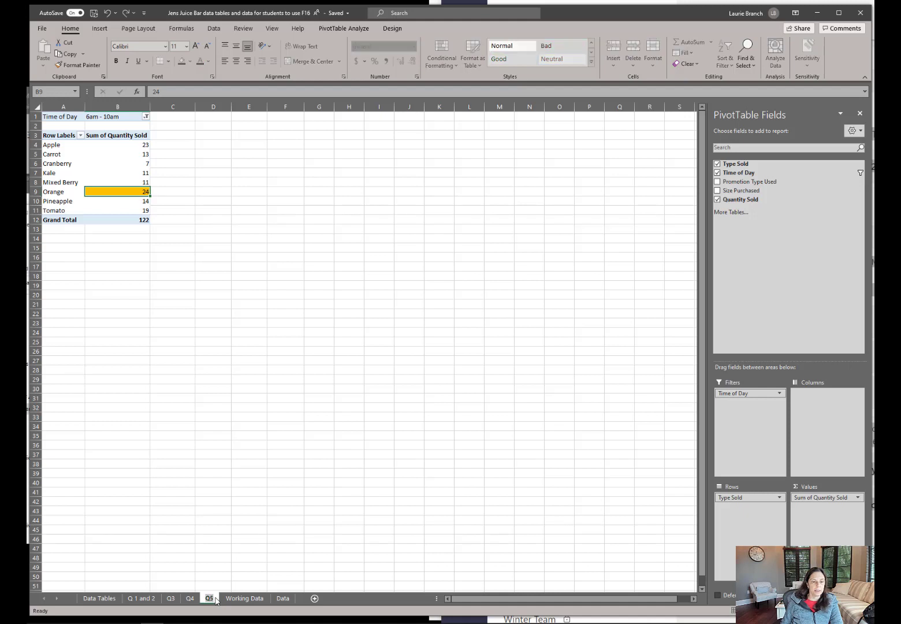
{"action": "key", "text": "Return"}
{"action": "right_click", "coordinate": [213, 598]}
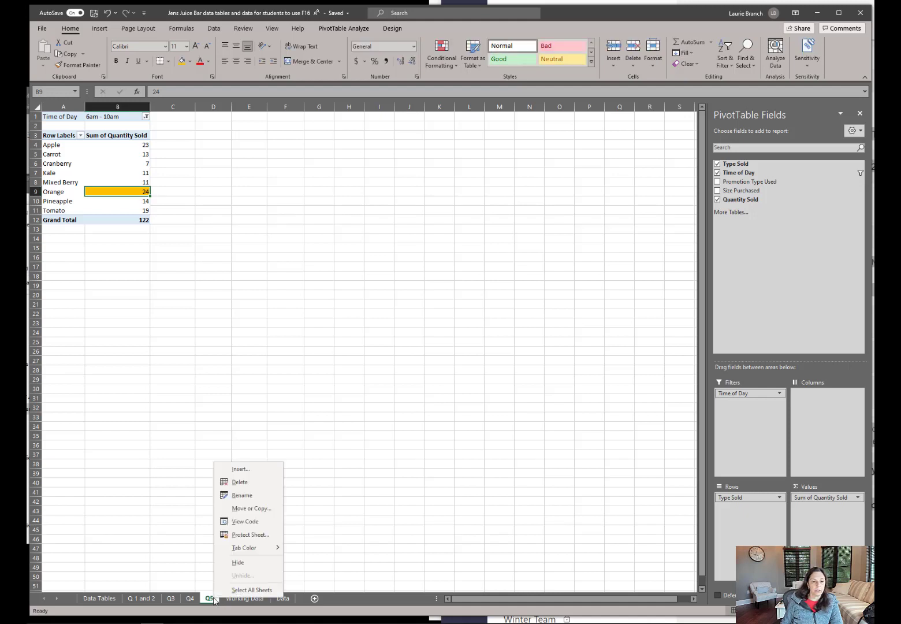
{"action": "left_click", "coordinate": [242, 495]}
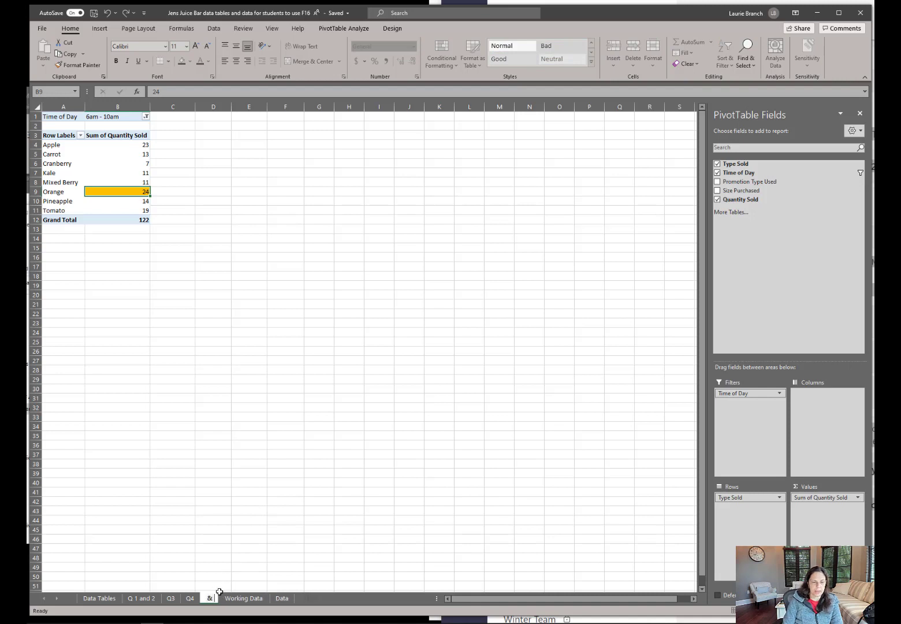
{"action": "key", "text": "BackSpace"}
{"action": "type", "text": "Q5 & 6"}
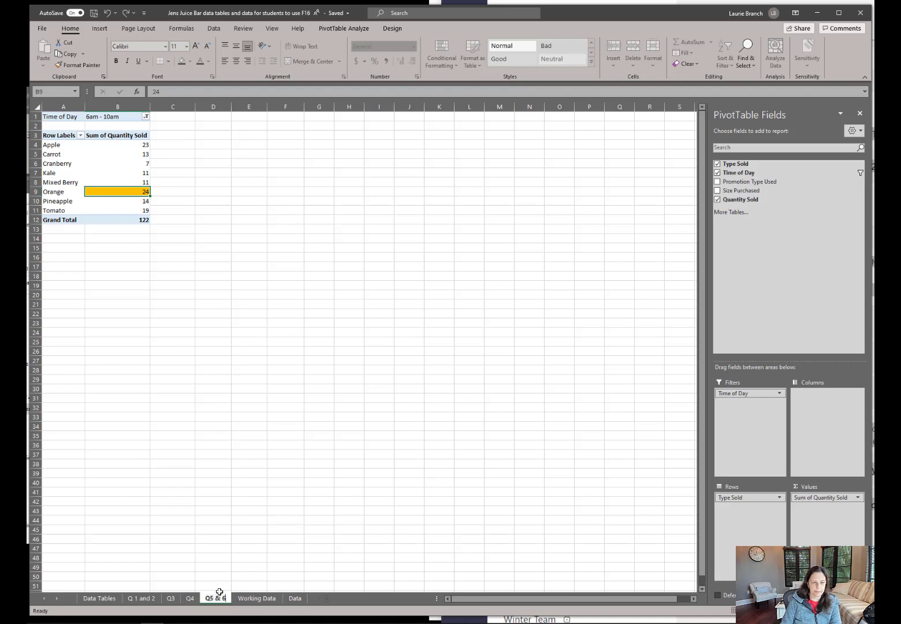
{"action": "key", "text": "Return"}
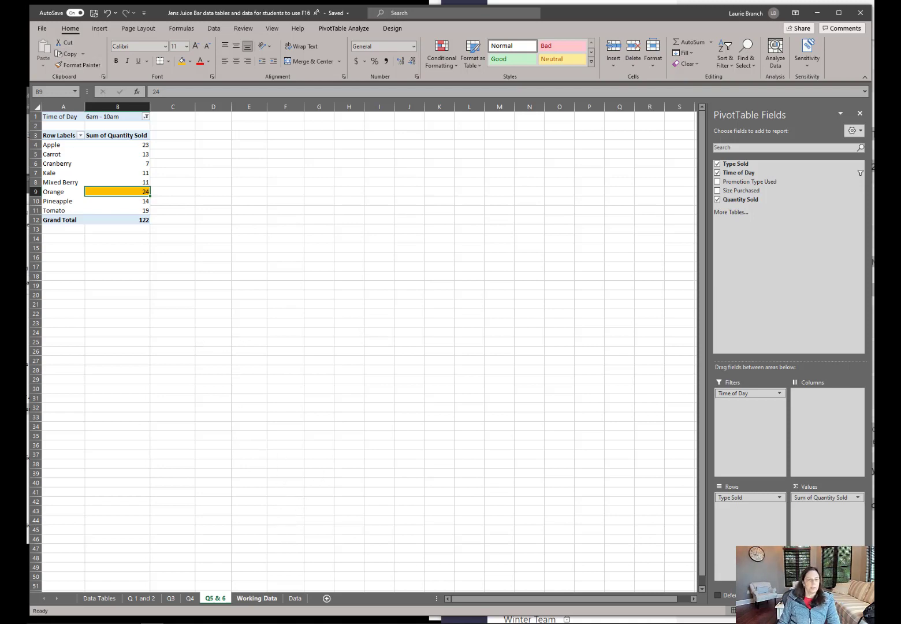
Create another pivot table on a new worksheet from the Working Data range A1:E441.
{"action": "left_click", "coordinate": [257, 598]}
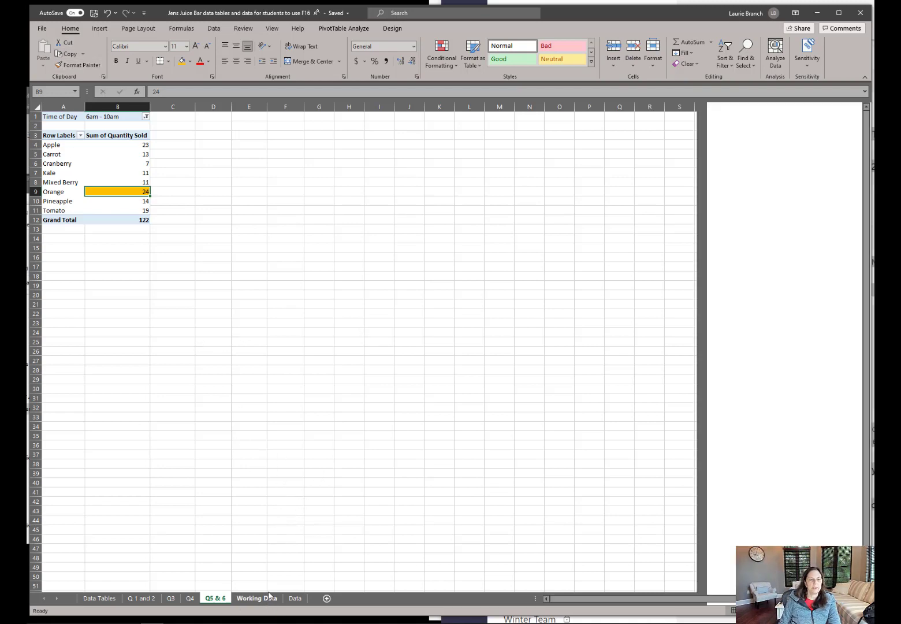
{"action": "left_click", "coordinate": [101, 30]}
{"action": "left_click", "coordinate": [47, 53]}
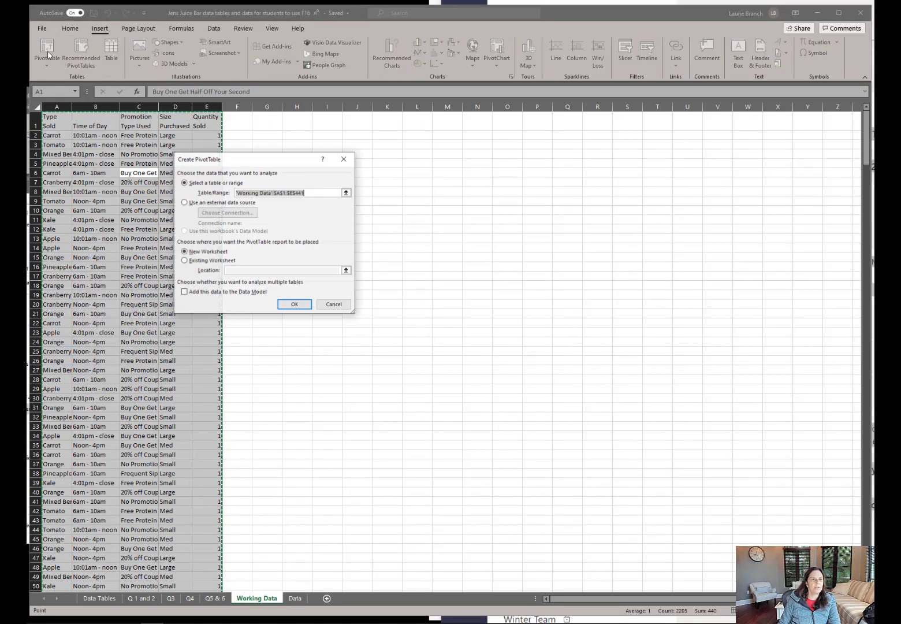
{"action": "left_click", "coordinate": [303, 305]}
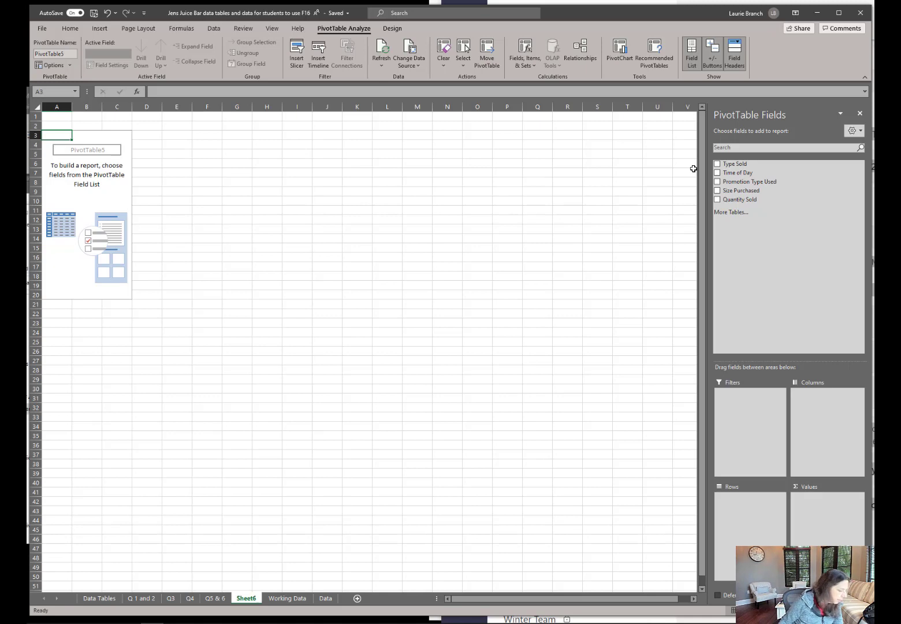
Build the pivot table with Promotion Type Used as rows and the sum of Quantity Sold as values.
{"action": "left_click_drag", "start_coordinate": [751, 182], "coordinate": [748, 507]}
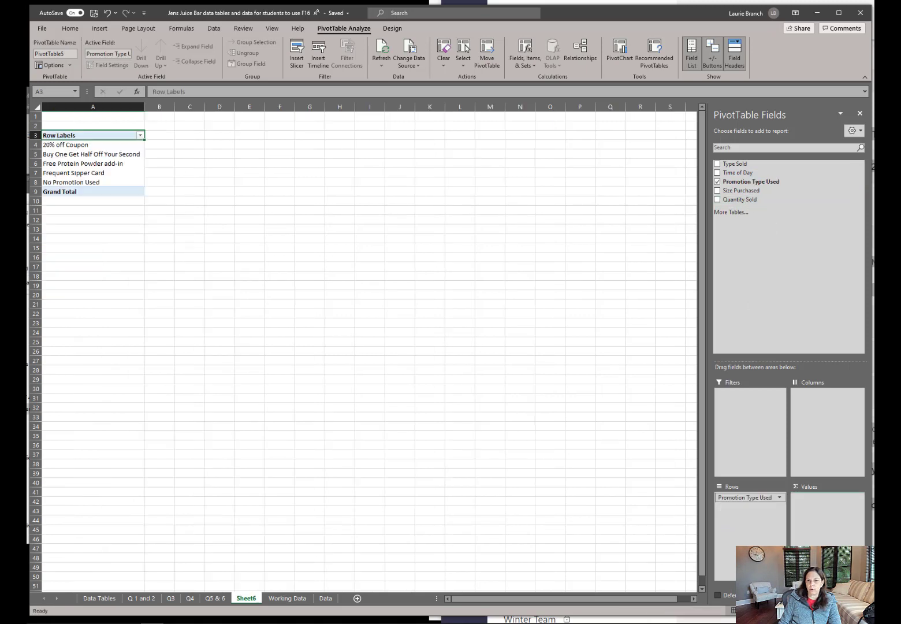
{"action": "left_click_drag", "start_coordinate": [835, 517], "coordinate": [832, 516]}
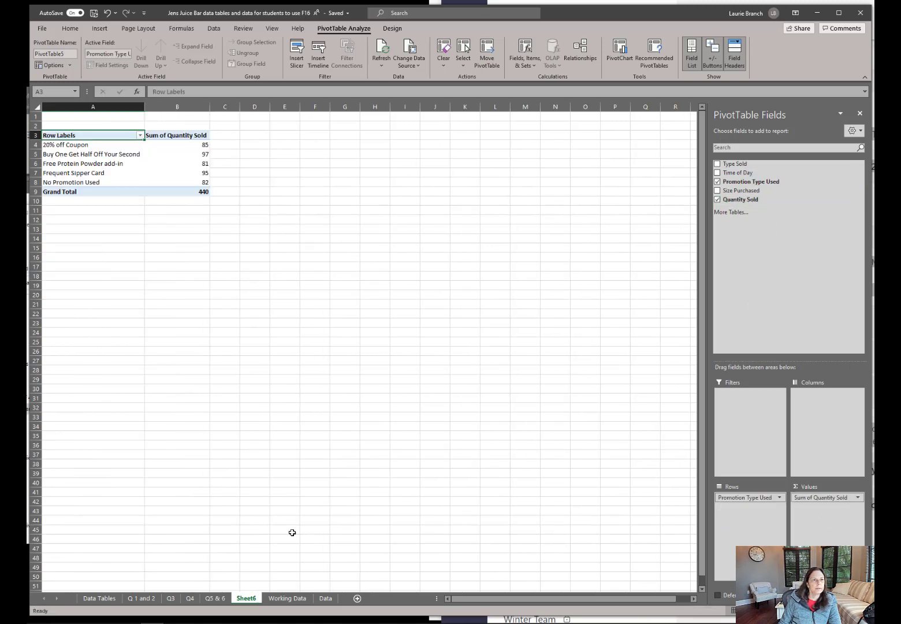
Highlight the quantity cell of the Buy One Get Half Off Your Second row with an orange fill.
{"action": "left_click", "coordinate": [207, 155]}
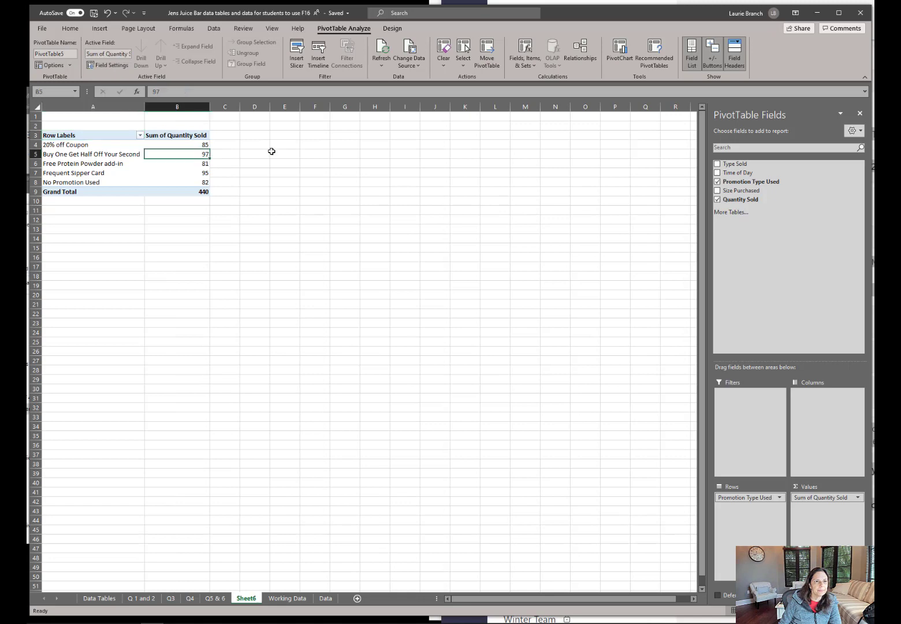
{"action": "left_click", "coordinate": [70, 29]}
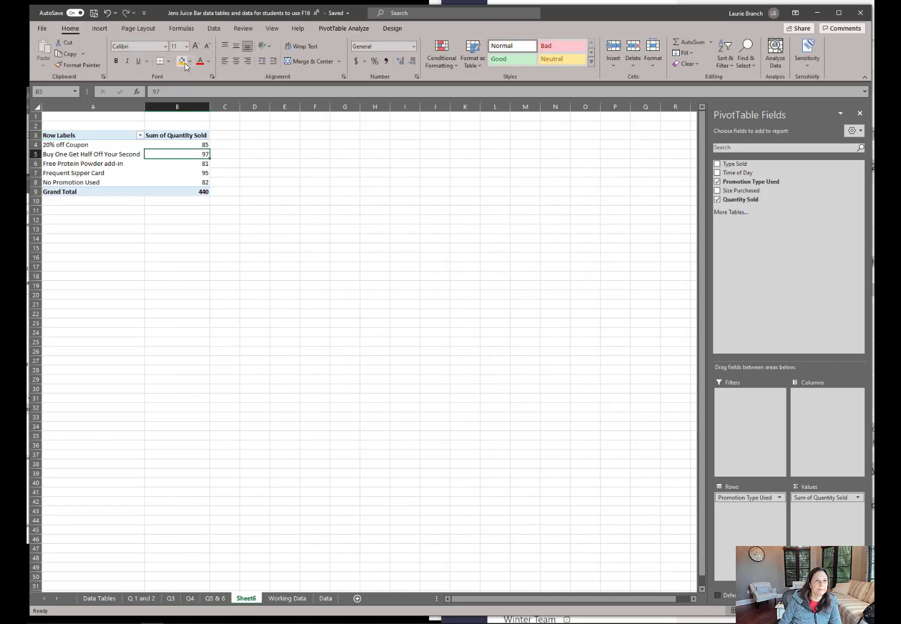
{"action": "left_click", "coordinate": [181, 61]}
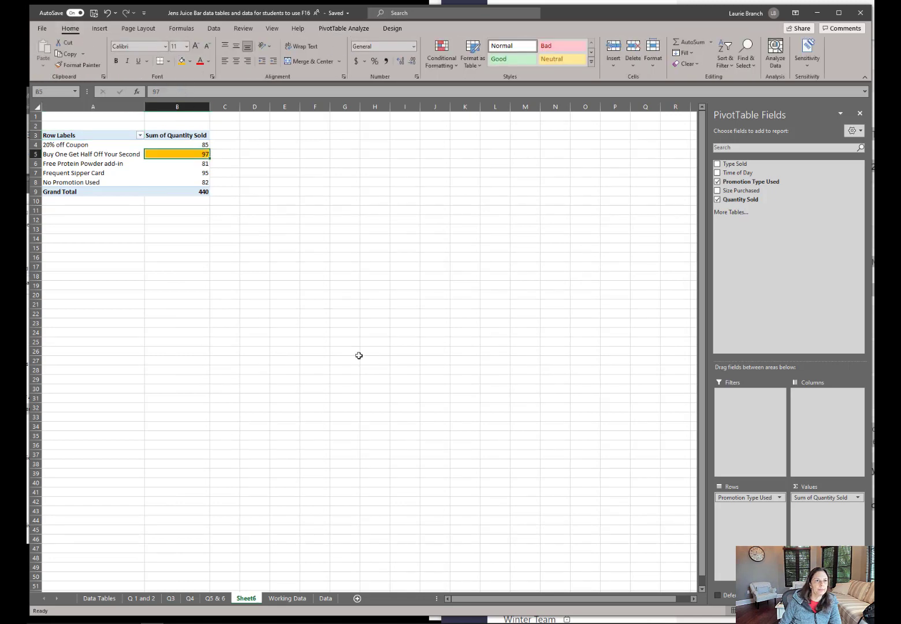
Rename the promotion type pivot table's sheet as Q 7.
{"action": "double_click", "coordinate": [245, 599]}
{"action": "type", "text": "Q7"}
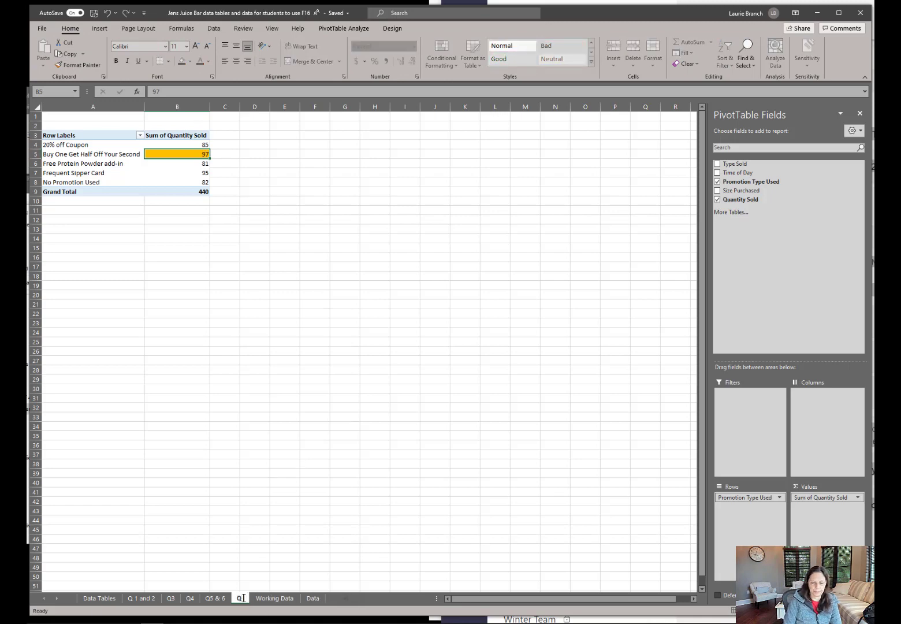
{"action": "key", "text": "Return"}
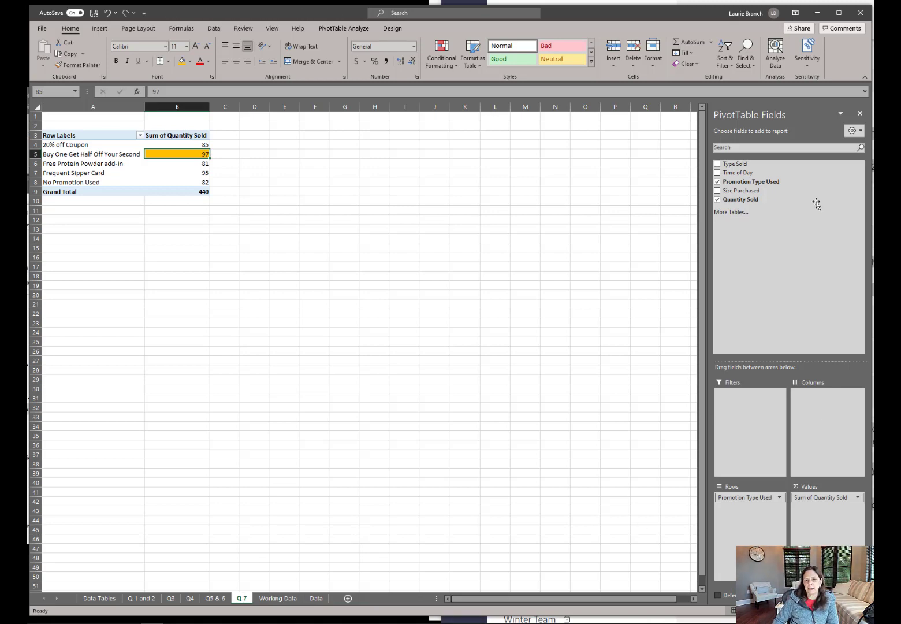
Add Time of Day as the pivot table's columns and apply a green-yellow-red color scale to the Noon- 4pm promotion quantities.
{"action": "left_click_drag", "start_coordinate": [742, 173], "coordinate": [844, 397]}
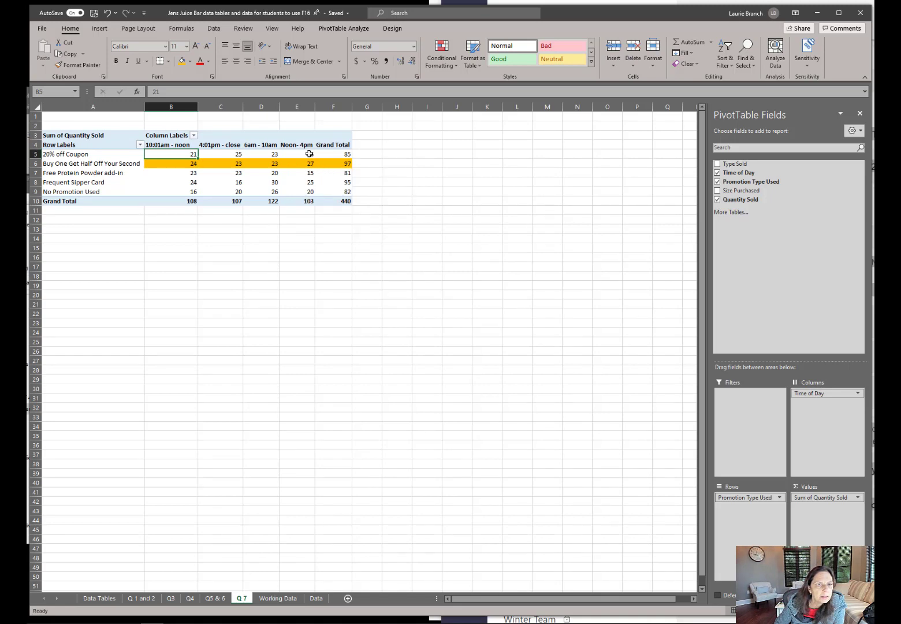
{"action": "left_click_drag", "start_coordinate": [310, 154], "coordinate": [308, 193]}
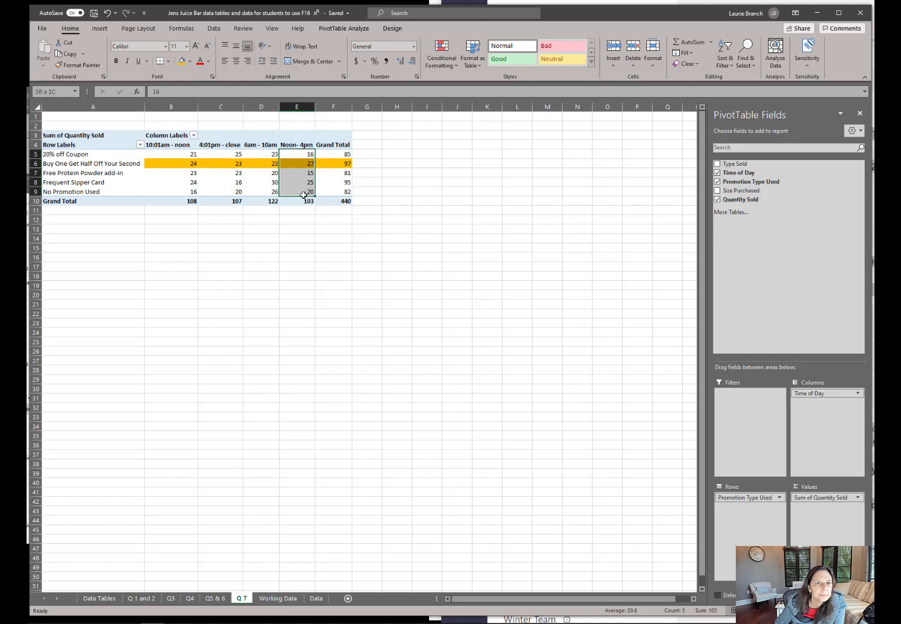
{"action": "left_click", "coordinate": [442, 53]}
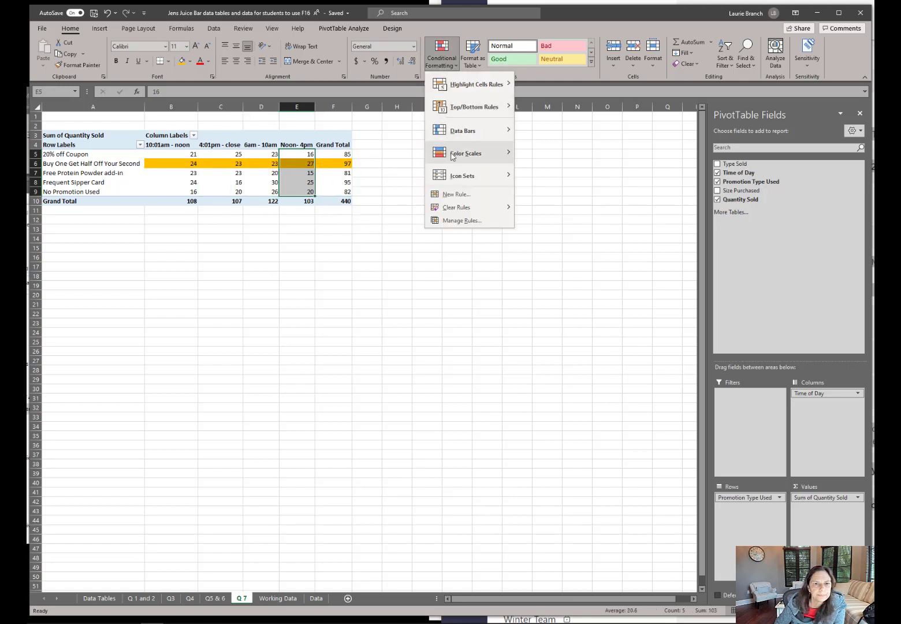
{"action": "mouse_move", "coordinate": [452, 156]}
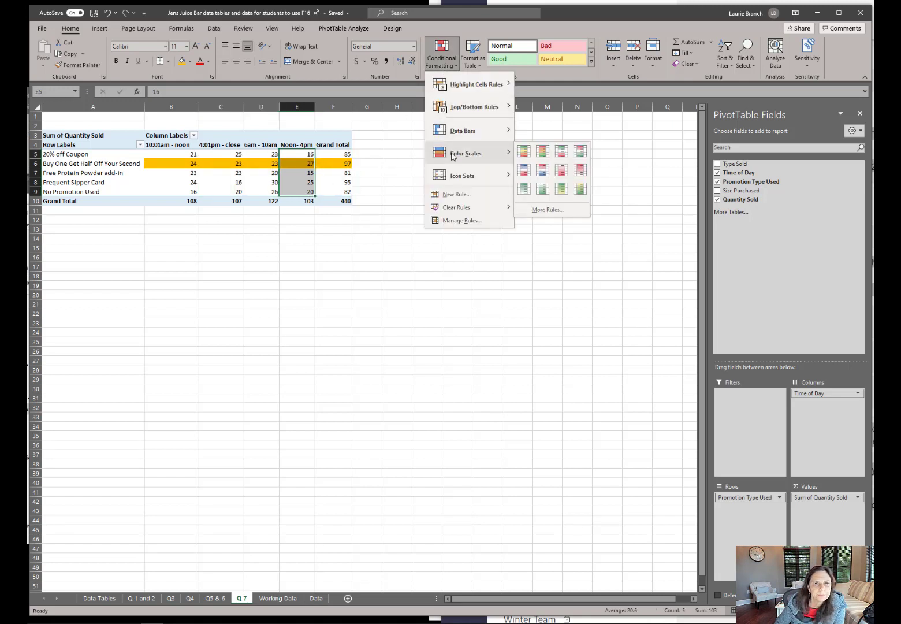
{"action": "left_click", "coordinate": [524, 151]}
Apply the green-yellow-red color scale to the 6am - 10am column's promotion quantities.
{"action": "left_click_drag", "start_coordinate": [266, 154], "coordinate": [270, 192]}
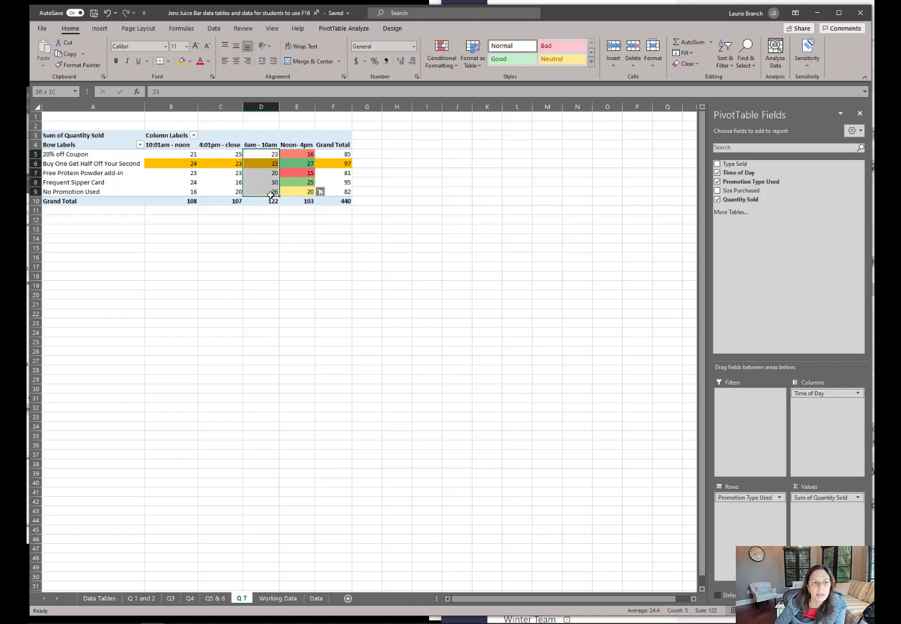
{"action": "left_click", "coordinate": [438, 64]}
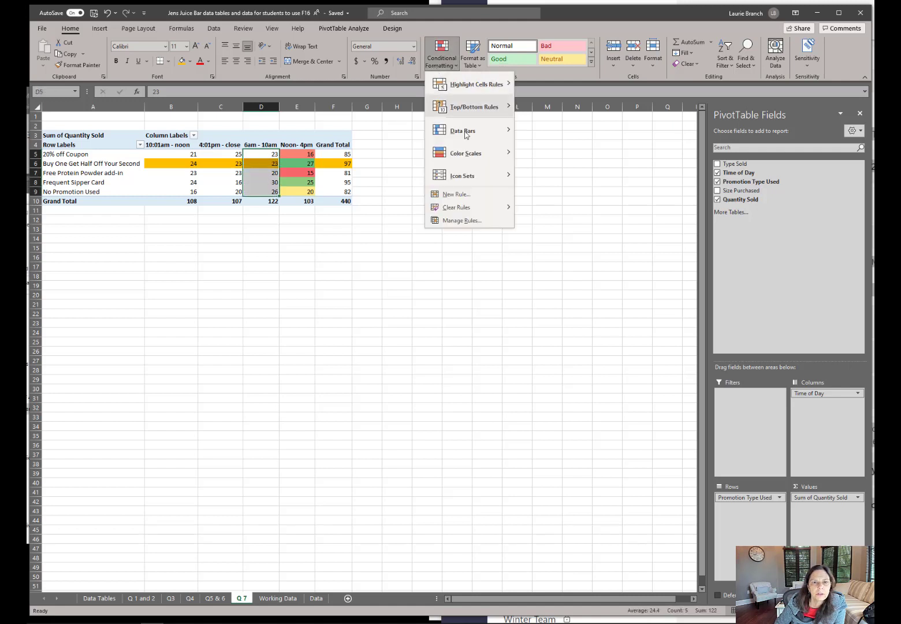
{"action": "mouse_move", "coordinate": [491, 154]}
{"action": "left_click", "coordinate": [523, 156]}
{"action": "left_click", "coordinate": [265, 221]}
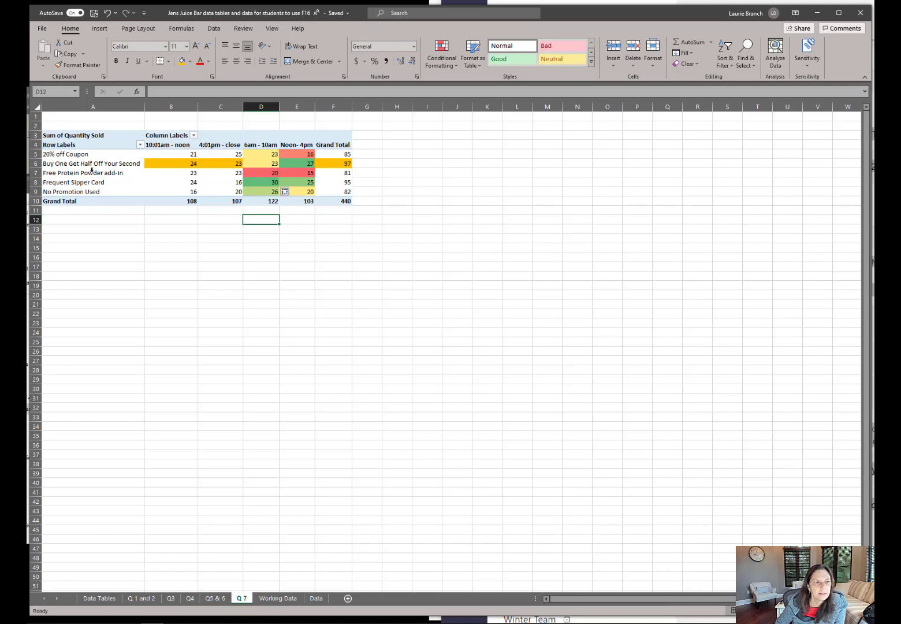
Apply the green-yellow-red color scale to the 4:01pm - close column's promotion quantities.
{"action": "mouse_move", "coordinate": [180, 173]}
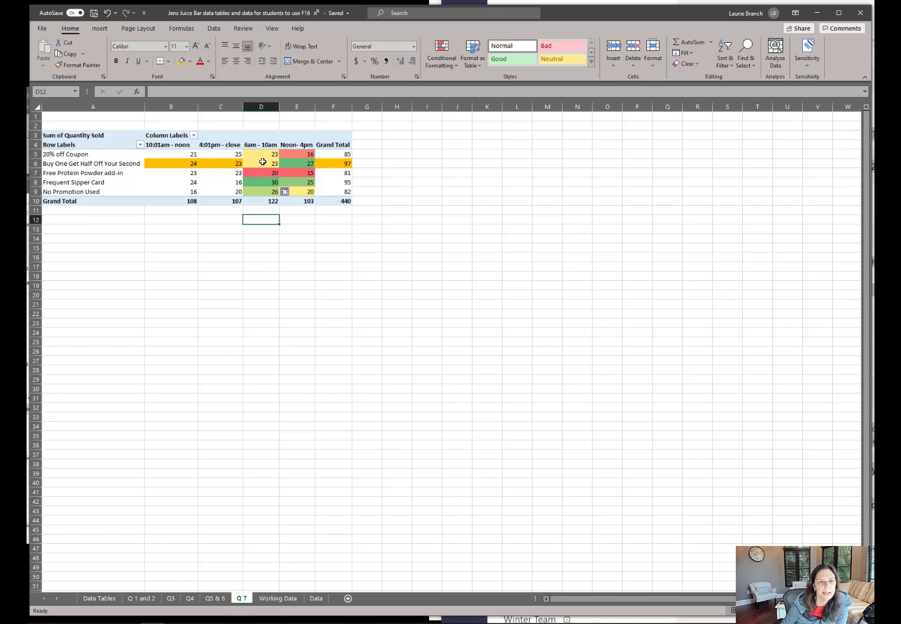
{"action": "left_click_drag", "start_coordinate": [234, 154], "coordinate": [229, 194]}
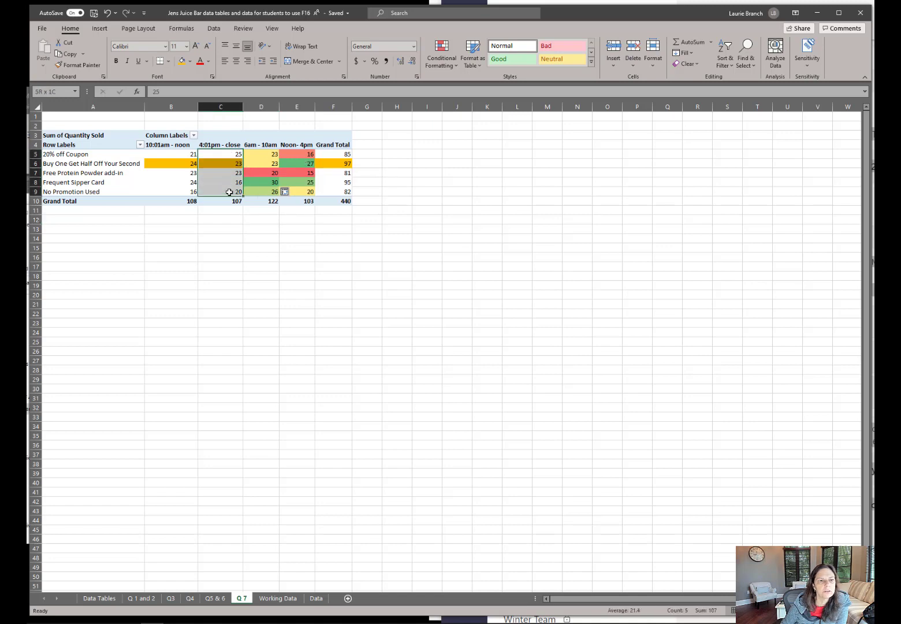
{"action": "left_click", "coordinate": [442, 53]}
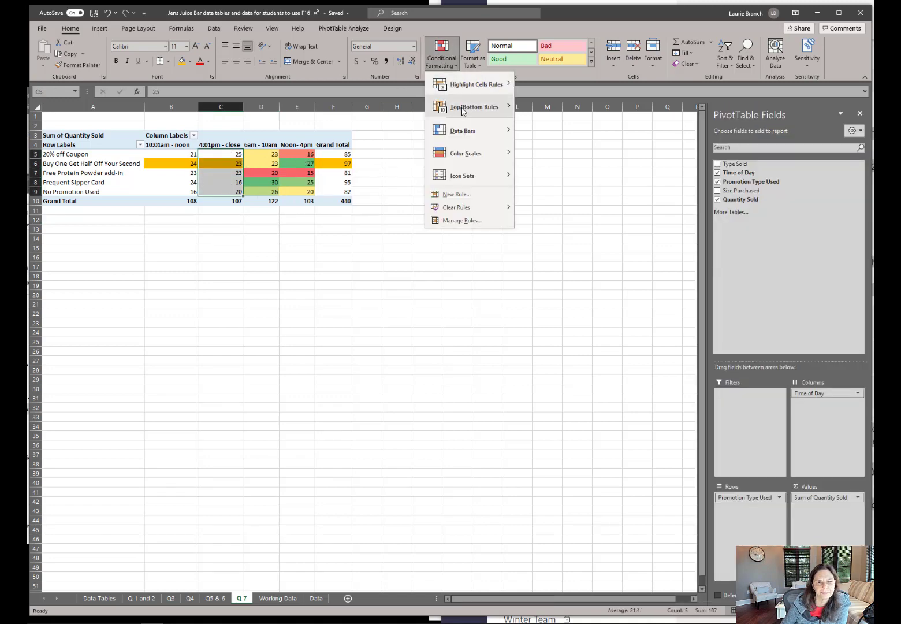
{"action": "mouse_move", "coordinate": [476, 158]}
{"action": "left_click", "coordinate": [526, 155]}
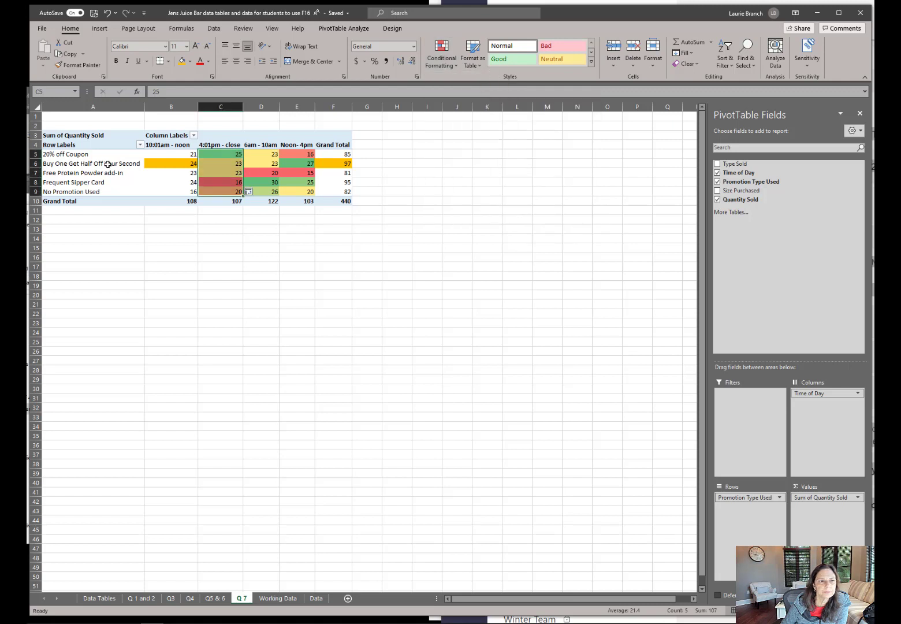
Apply the green-yellow-red color scale to the 10:01am - noon column's promotion quantities.
{"action": "left_click_drag", "start_coordinate": [179, 153], "coordinate": [183, 191]}
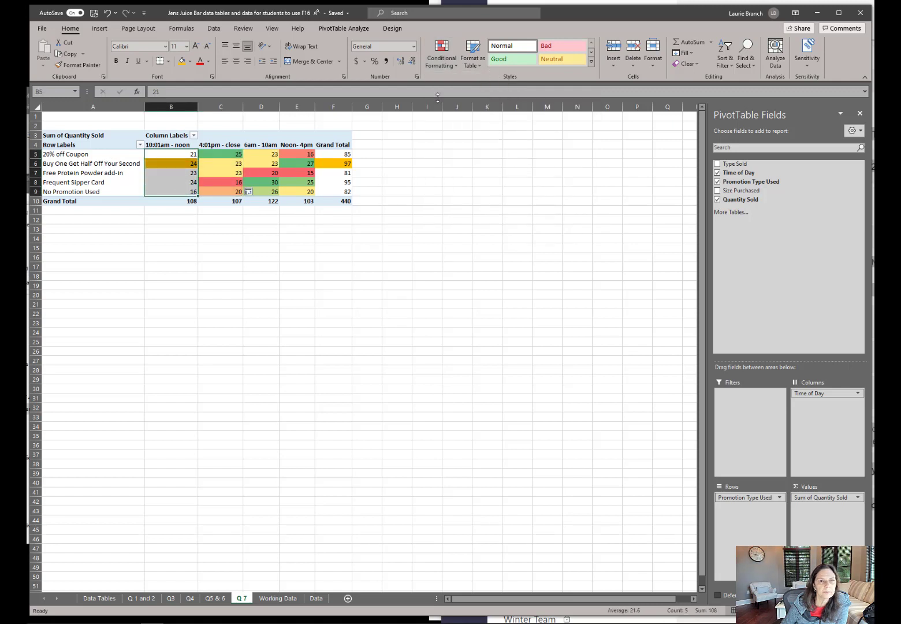
{"action": "left_click", "coordinate": [442, 53]}
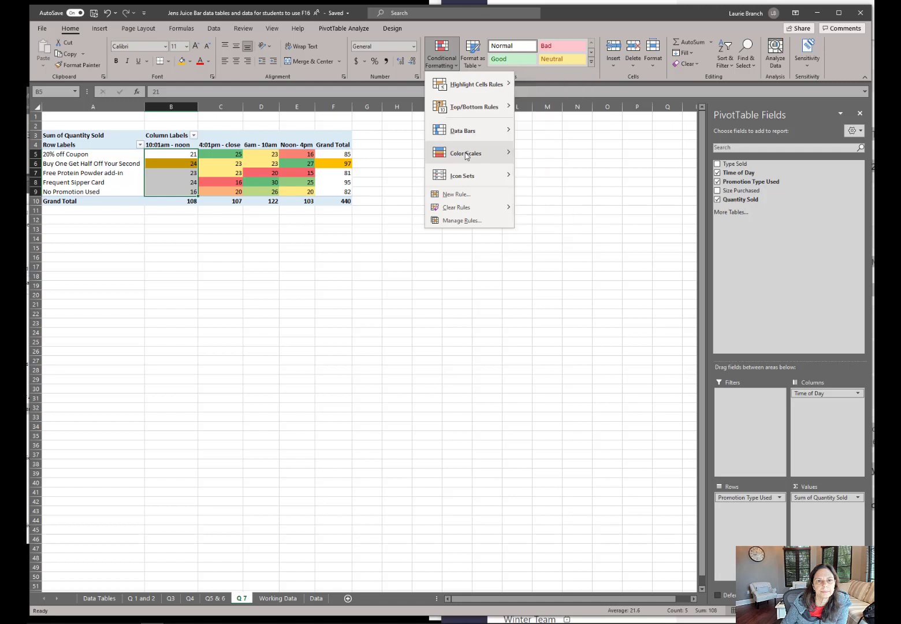
{"action": "mouse_move", "coordinate": [467, 156]}
{"action": "left_click", "coordinate": [525, 154]}
{"action": "left_click", "coordinate": [401, 172]}
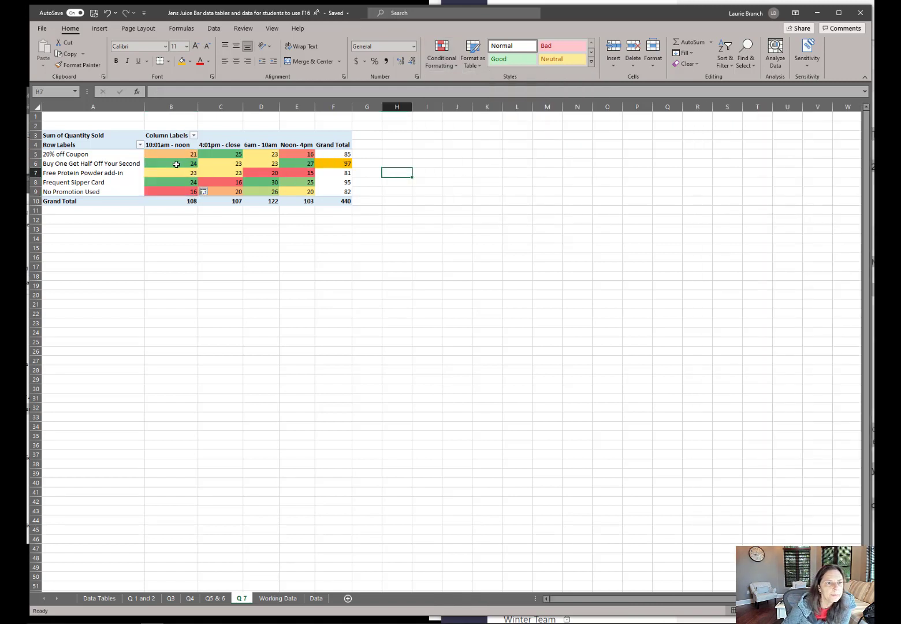
Change the name of the promotion type pivot table's sheet to Q 7&8.
{"action": "mouse_move", "coordinate": [176, 165]}
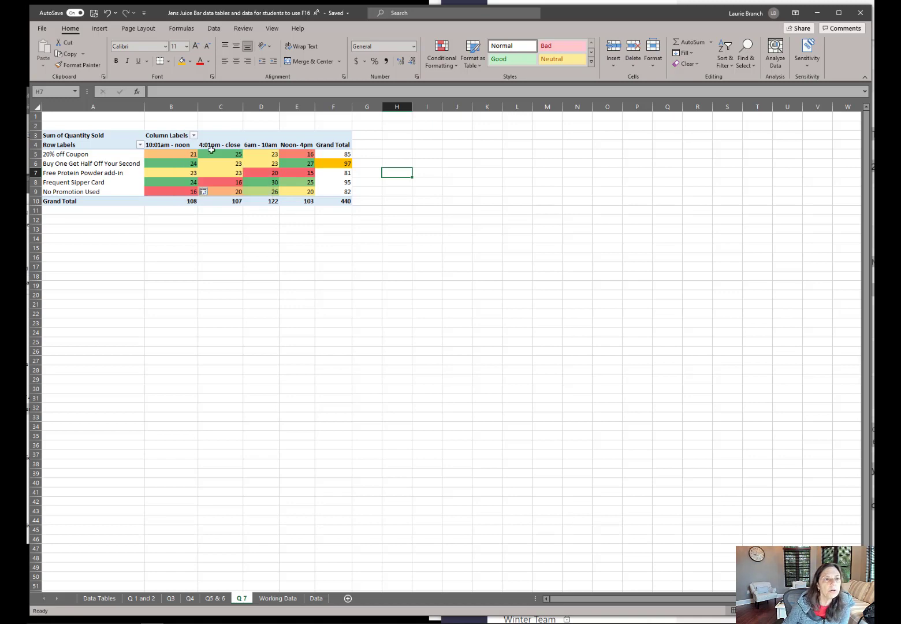
{"action": "mouse_move", "coordinate": [232, 152]}
{"action": "mouse_move", "coordinate": [266, 184]}
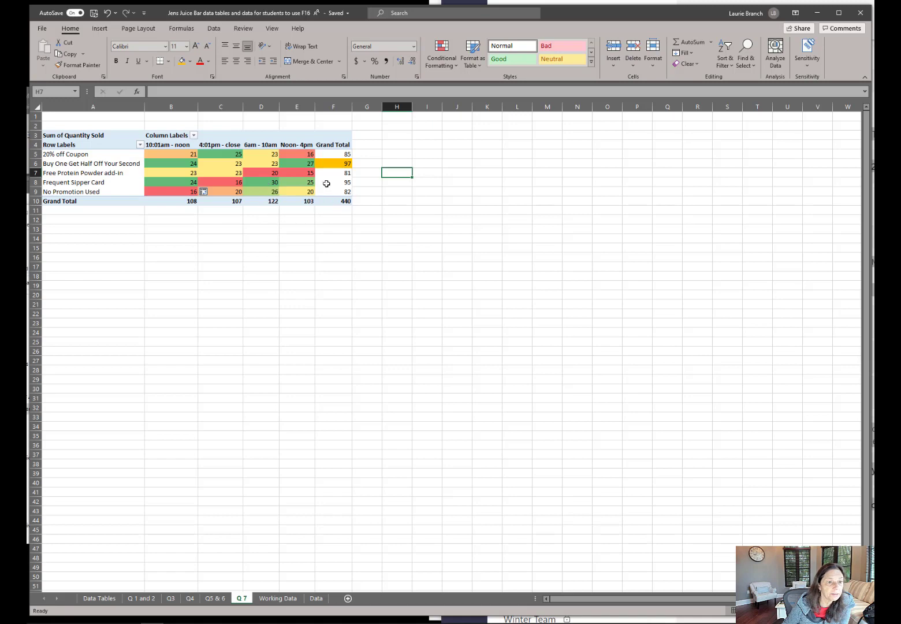
{"action": "mouse_move", "coordinate": [310, 164]}
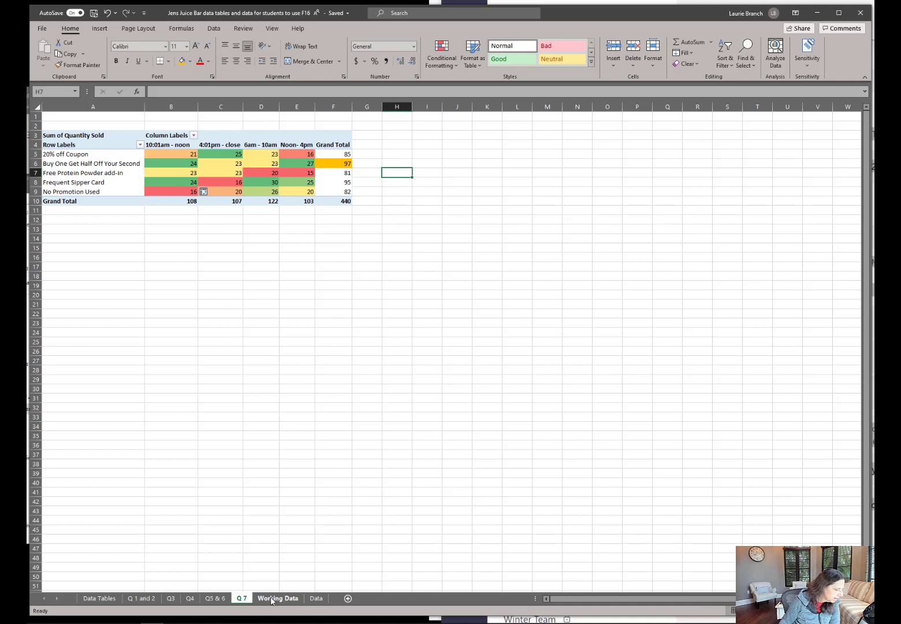
{"action": "double_click", "coordinate": [241, 598]}
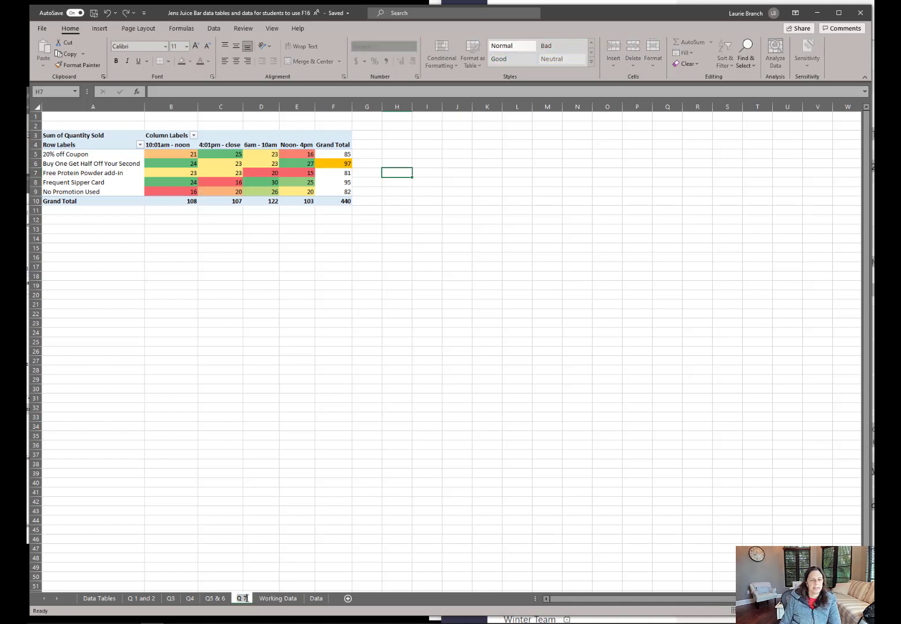
{"action": "type", "text": "Q"}
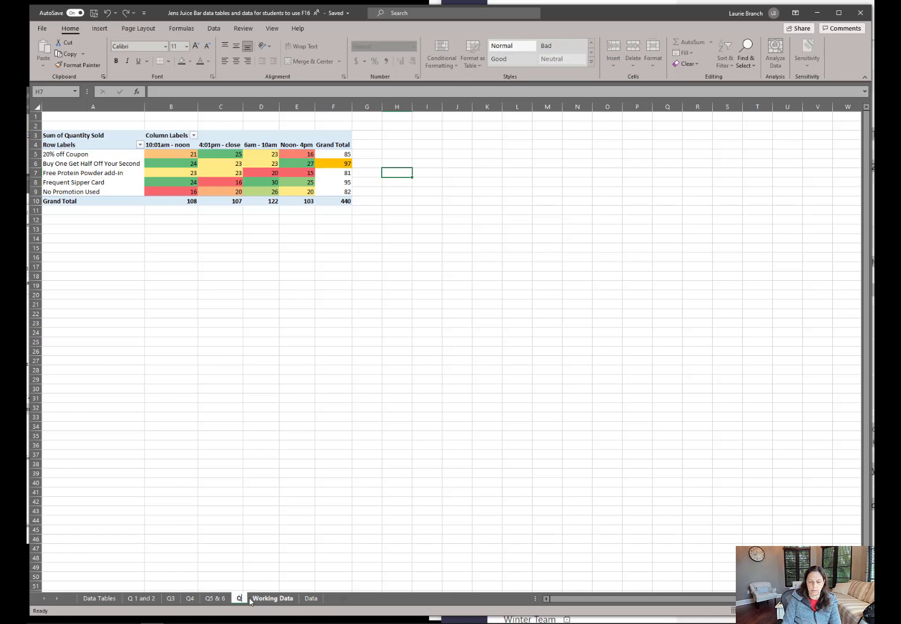
{"action": "type", "text": " 7&8"}
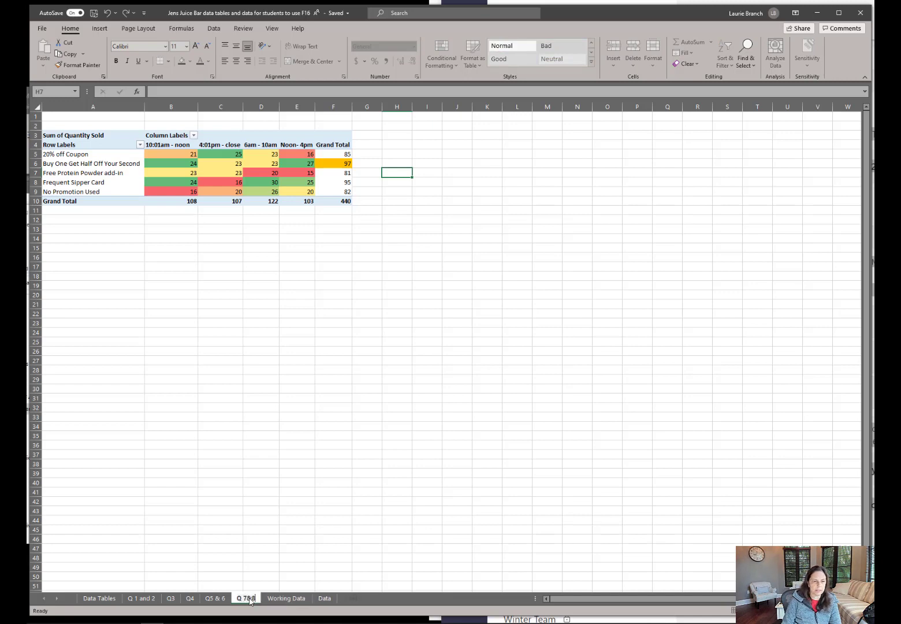
{"action": "key", "text": "Return"}
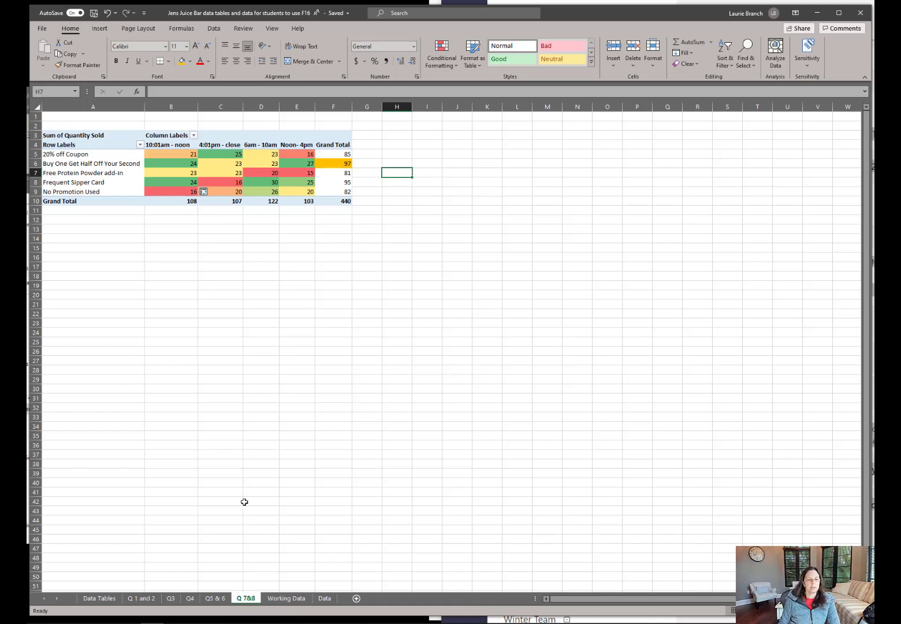
Create another pivot table on a new worksheet from the Working Data range A1:E441.
{"action": "left_click", "coordinate": [297, 598]}
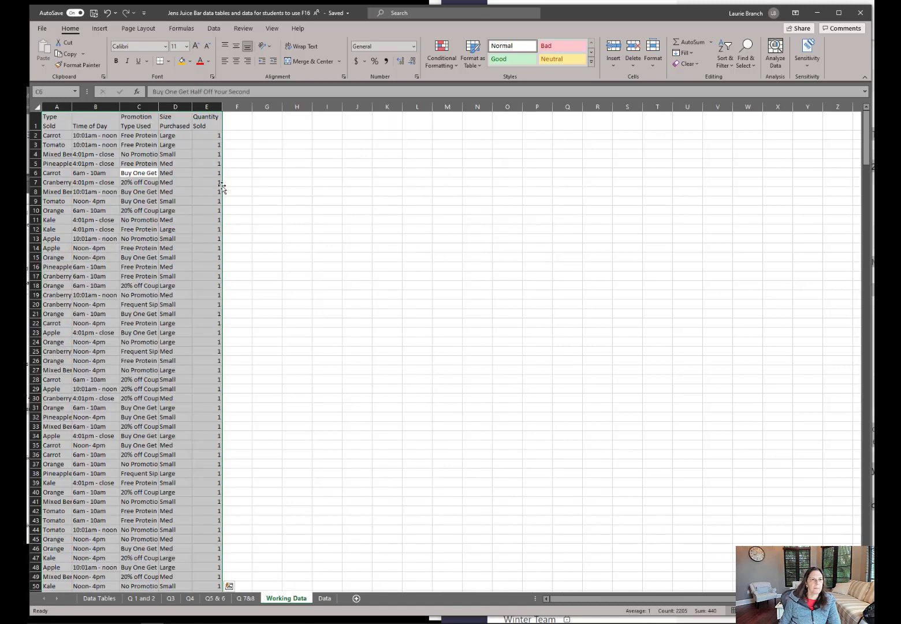
{"action": "left_click", "coordinate": [99, 28]}
{"action": "left_click", "coordinate": [47, 52]}
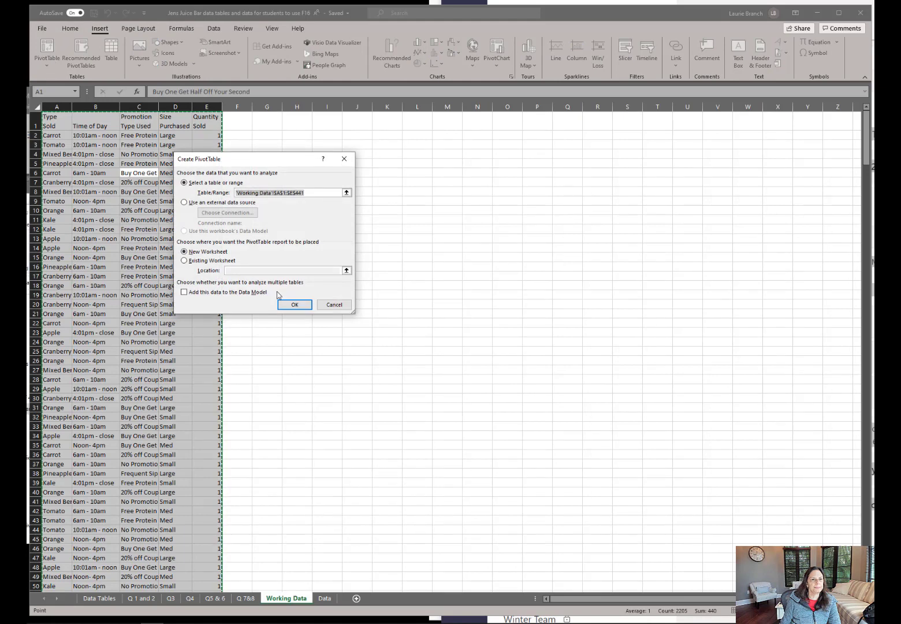
{"action": "left_click", "coordinate": [295, 304]}
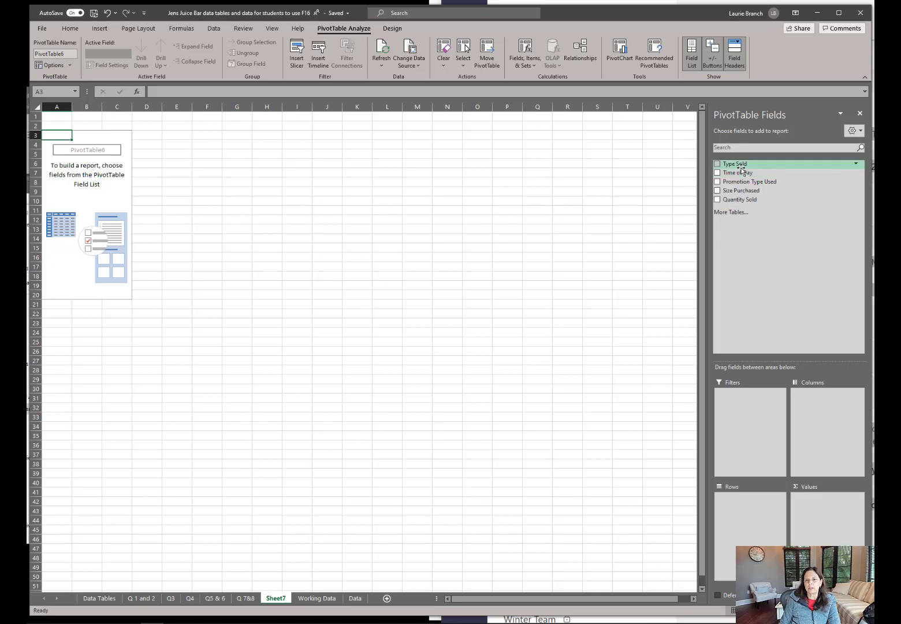
Add Type Sold as the new pivot table's filter set to Apple, and use Time of Day as its rows.
{"action": "left_click_drag", "start_coordinate": [736, 164], "coordinate": [738, 405]}
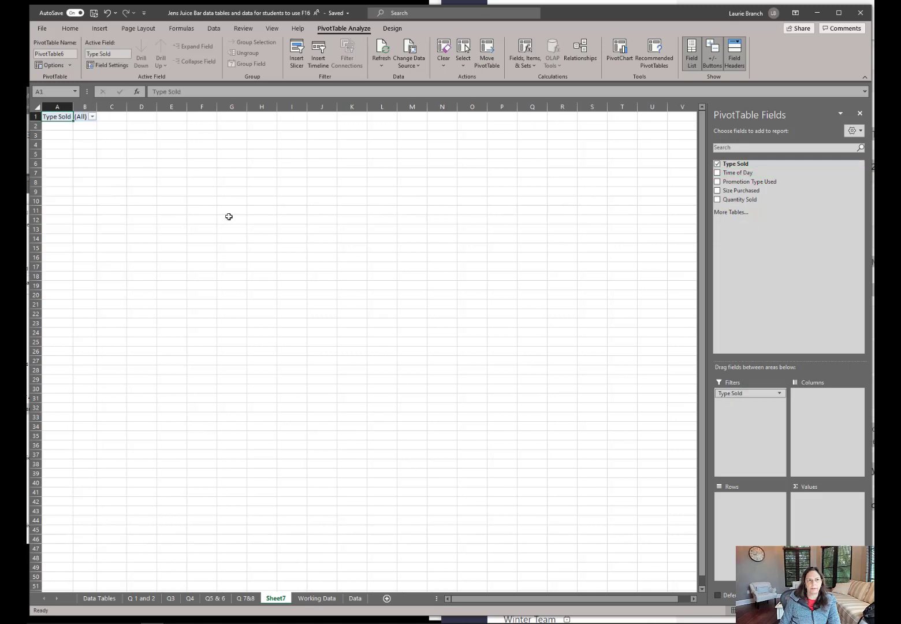
{"action": "left_click", "coordinate": [93, 117]}
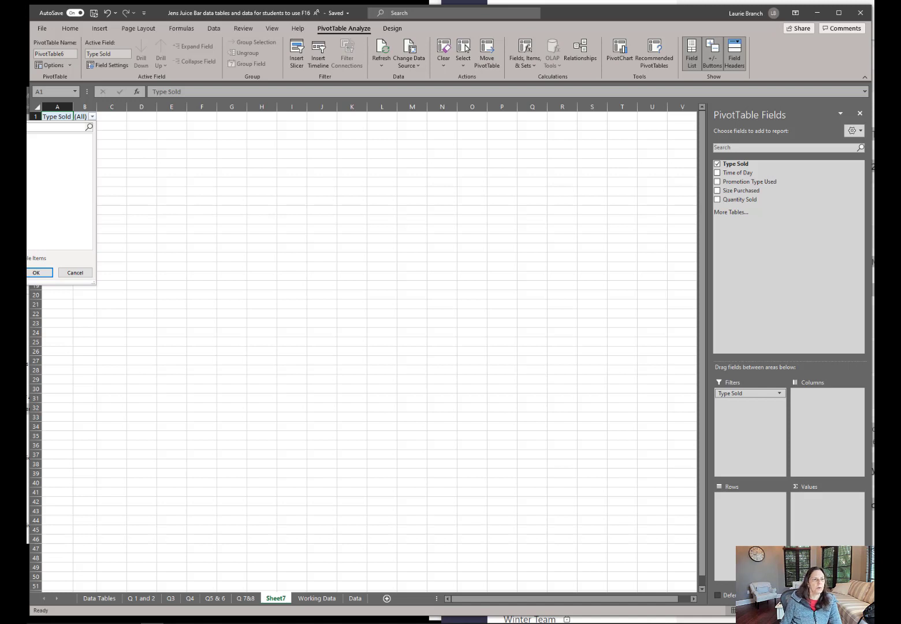
{"action": "left_click", "coordinate": [36, 272]}
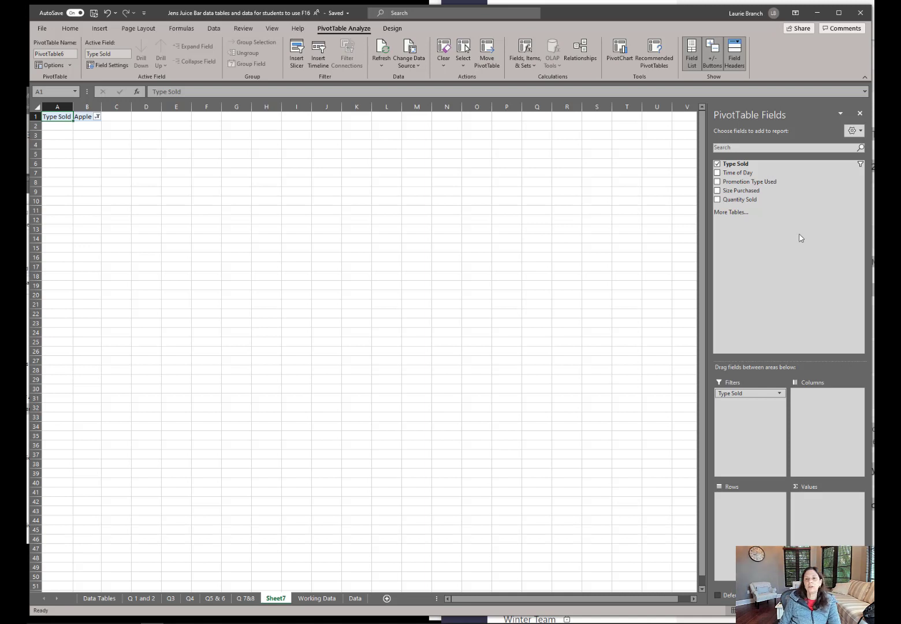
{"action": "left_click_drag", "start_coordinate": [747, 176], "coordinate": [750, 515]}
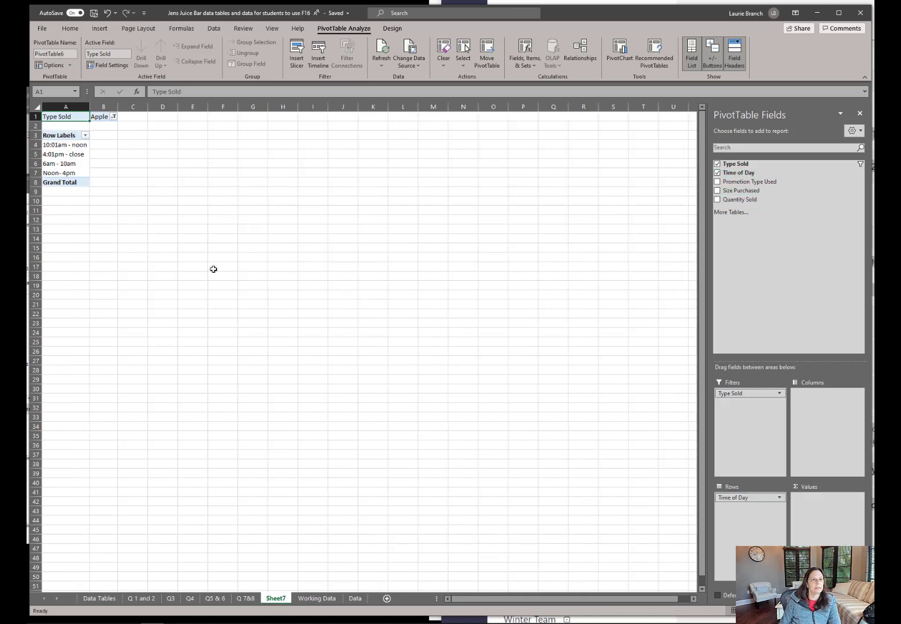
Add Quantity Sold as the apple pivot table's summed values and rename its sheet Q 10a.
{"action": "left_click_drag", "start_coordinate": [754, 200], "coordinate": [816, 504]}
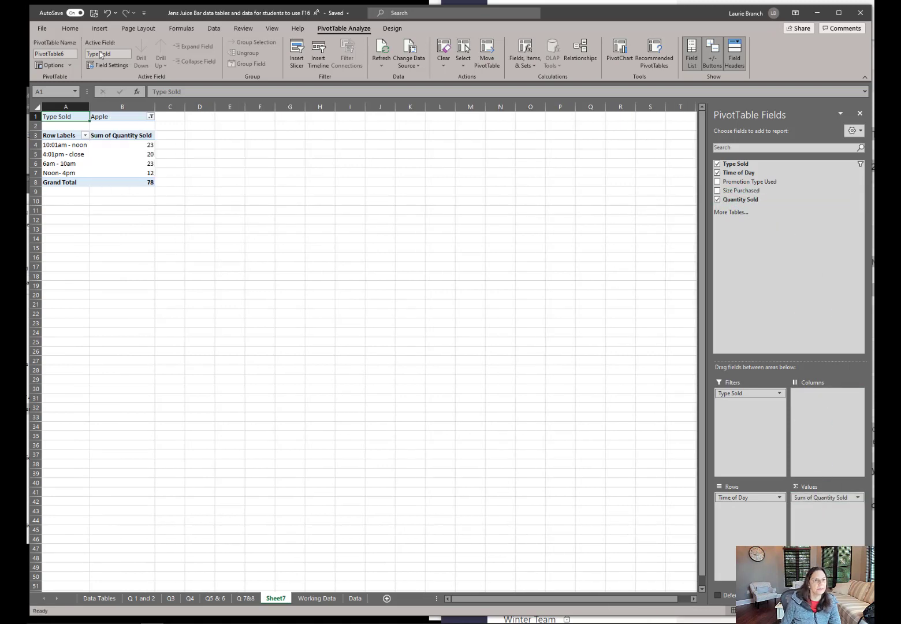
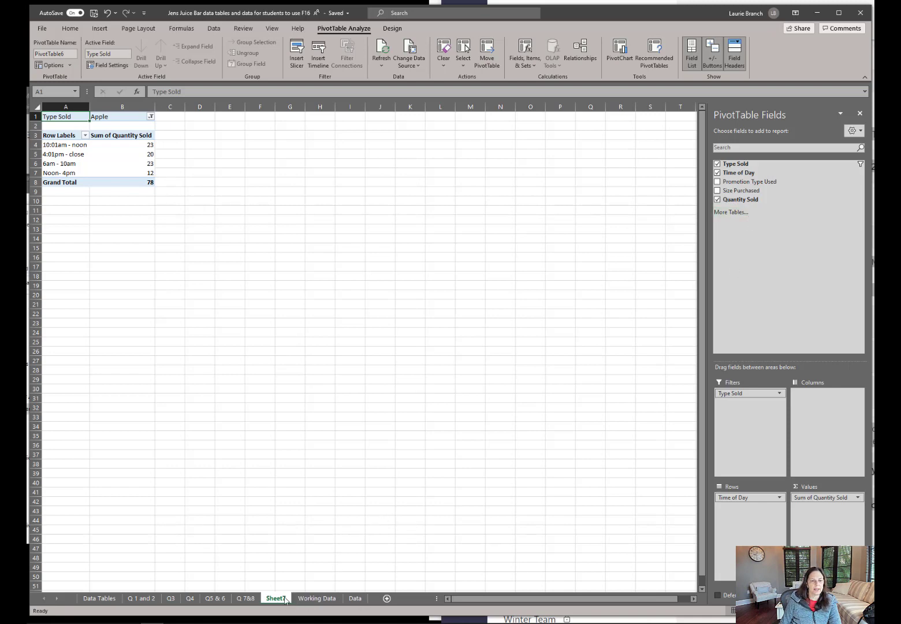
{"action": "double_click", "coordinate": [278, 599]}
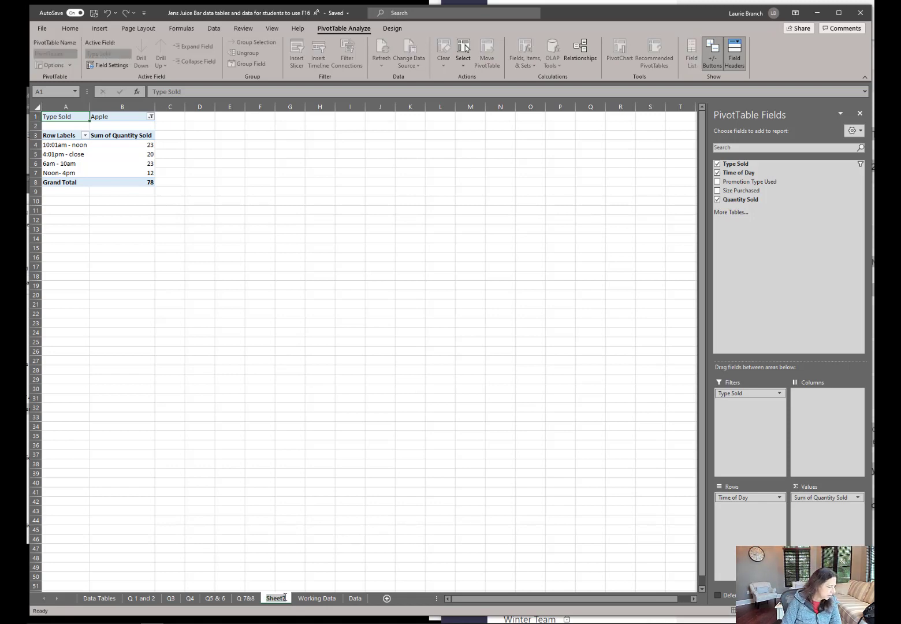
{"action": "type", "text": "Q"}
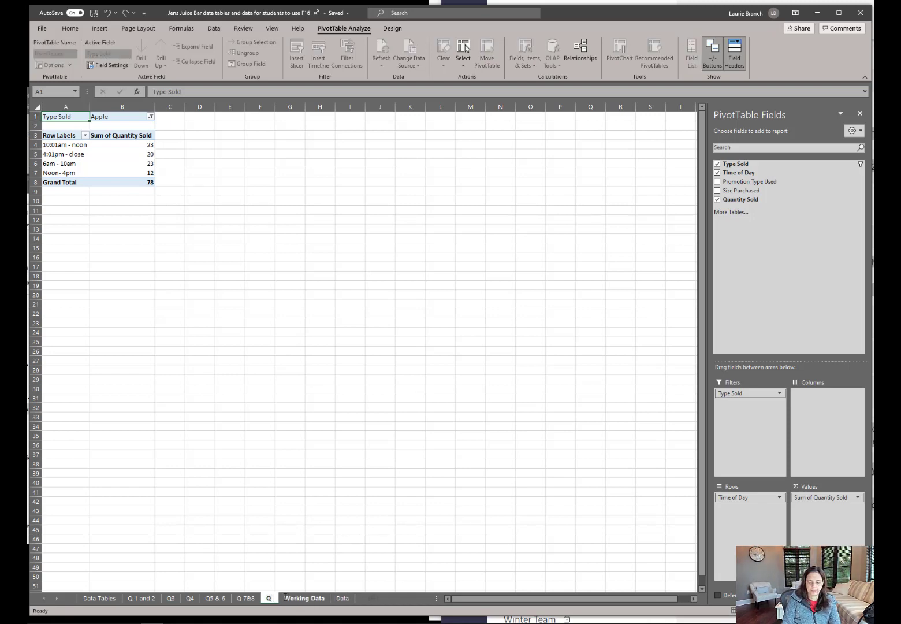
{"action": "type", "text": " 10a"}
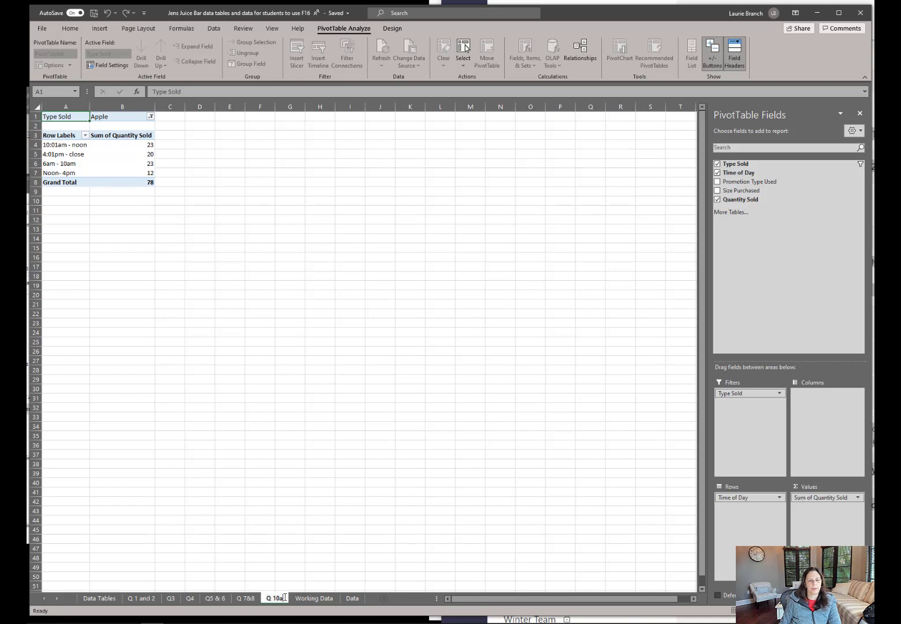
{"action": "left_click", "coordinate": [296, 538]}
Create a copy of the Q 10a sheet within the same workbook, placed before Q 10a.
{"action": "right_click", "coordinate": [277, 601]}
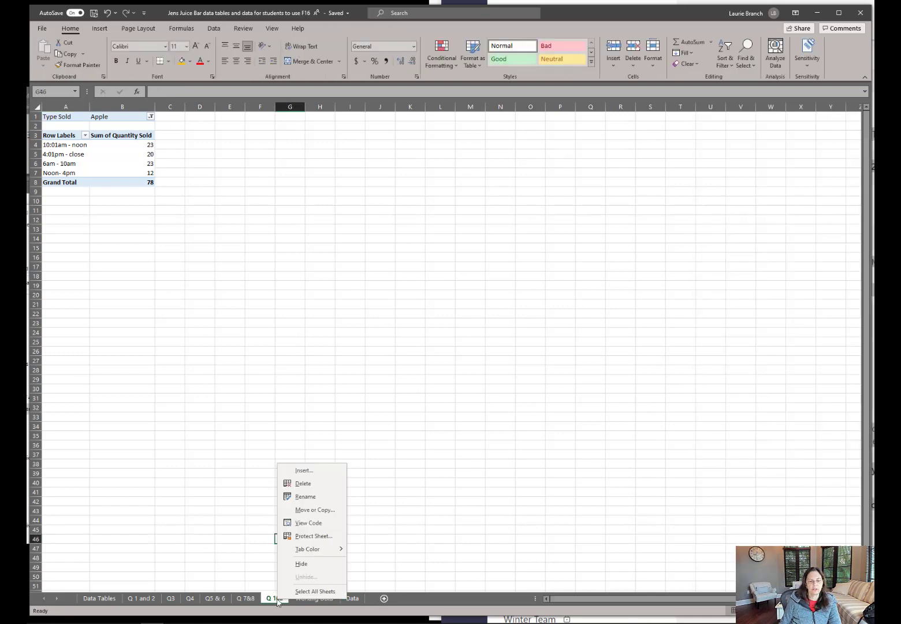
{"action": "left_click", "coordinate": [315, 510]}
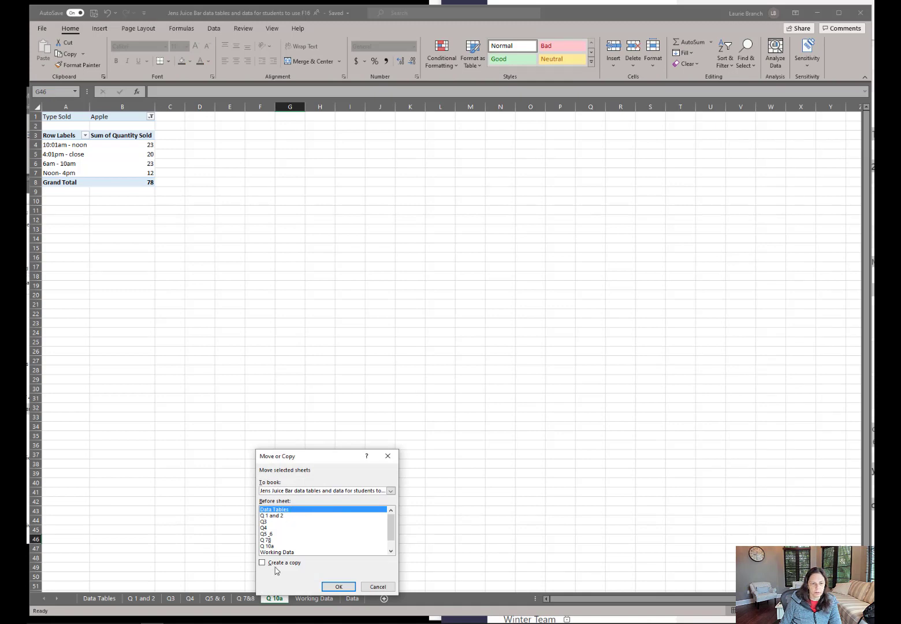
{"action": "left_click", "coordinate": [275, 565]}
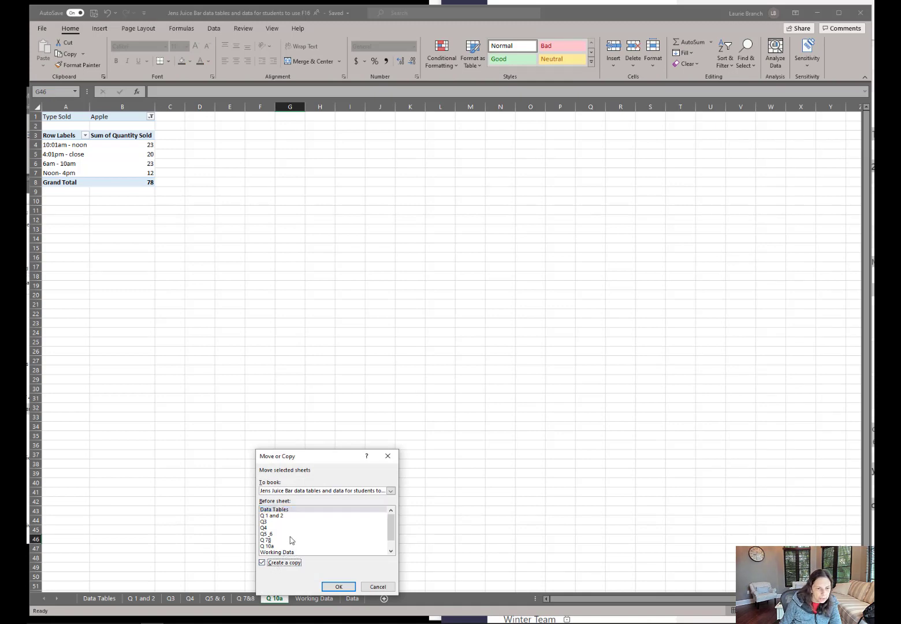
{"action": "left_click", "coordinate": [277, 547]}
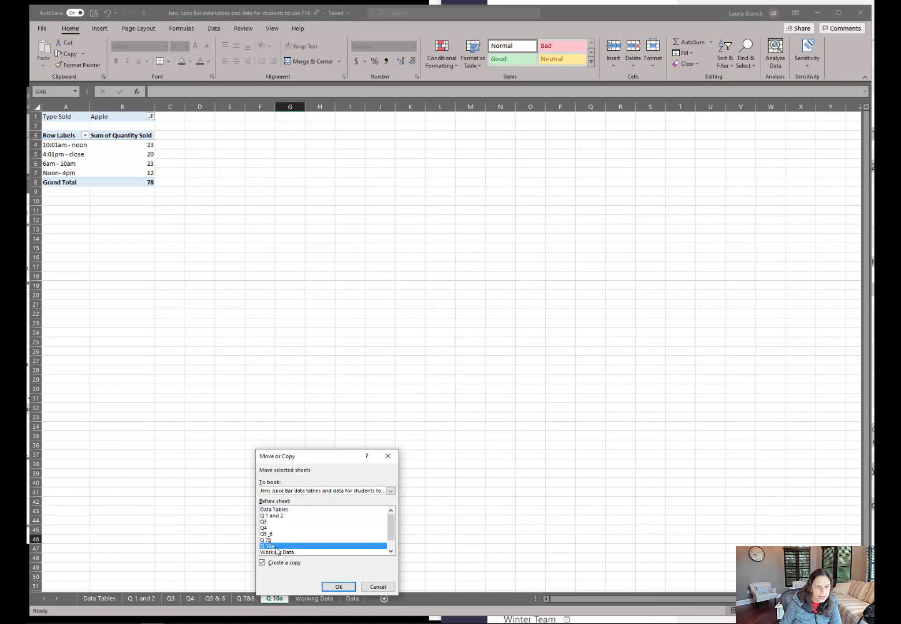
{"action": "left_click", "coordinate": [338, 586]}
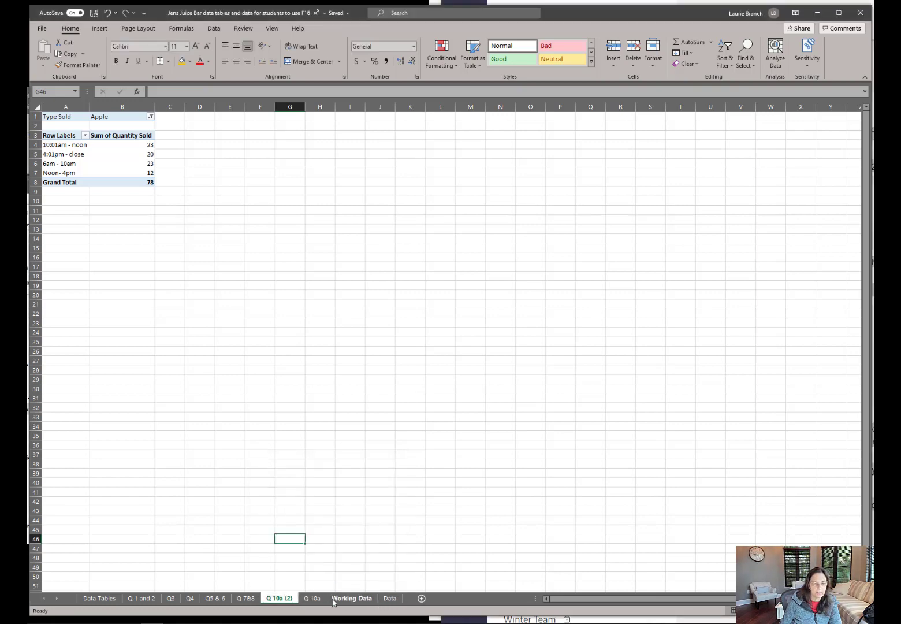
Rename the original Q 10a sheet, just after its copy, to Q 10b.
{"action": "right_click", "coordinate": [317, 598]}
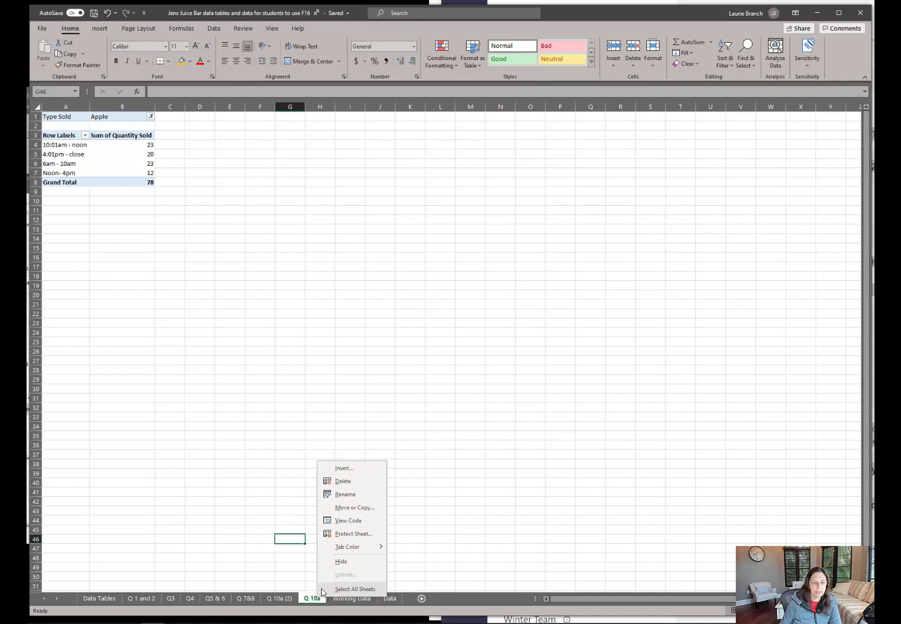
{"action": "left_click", "coordinate": [316, 602]}
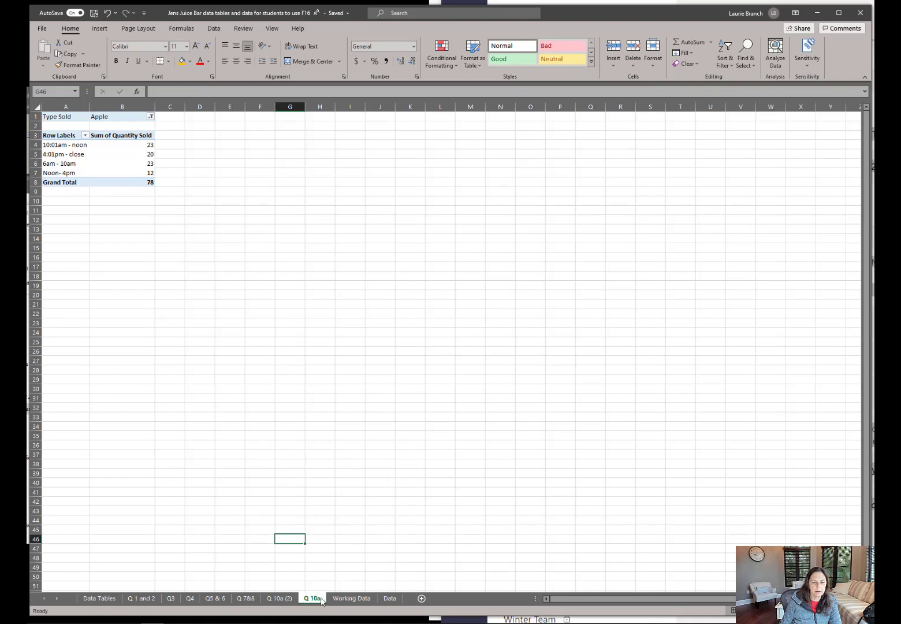
{"action": "double_click", "coordinate": [321, 602]}
{"action": "left_click", "coordinate": [321, 599]}
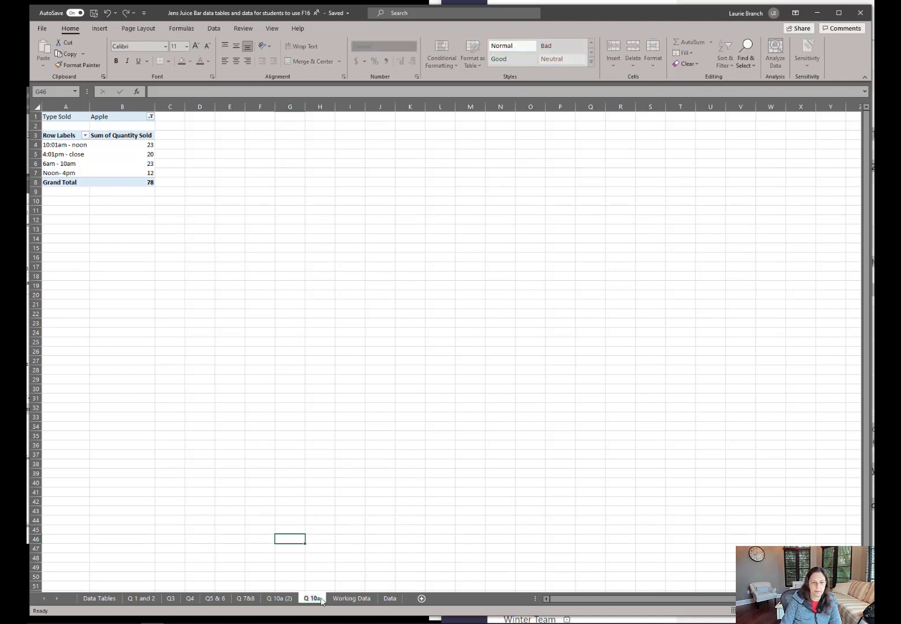
{"action": "key", "text": "BackSpace"}
{"action": "type", "text": "b"}
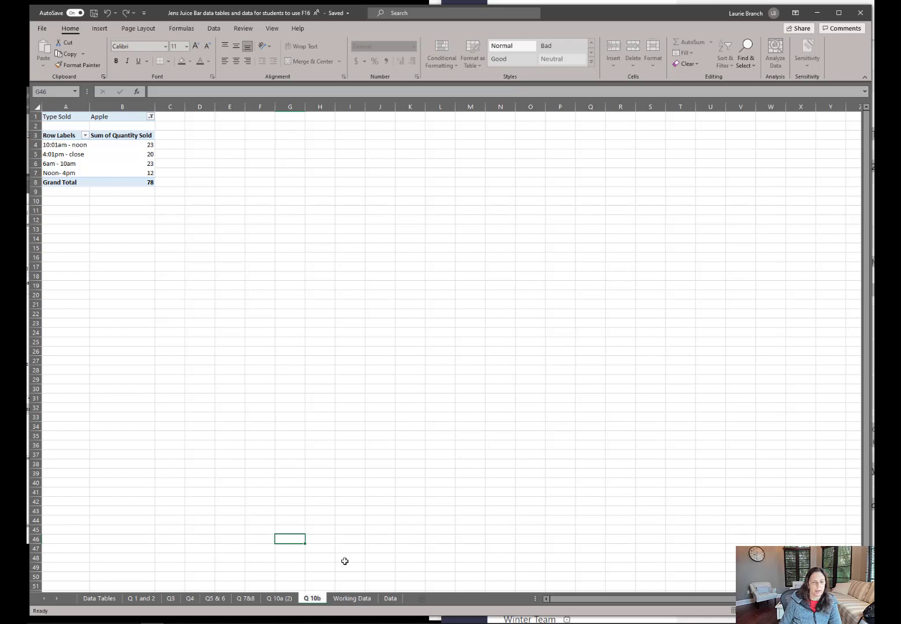
{"action": "left_click", "coordinate": [360, 494]}
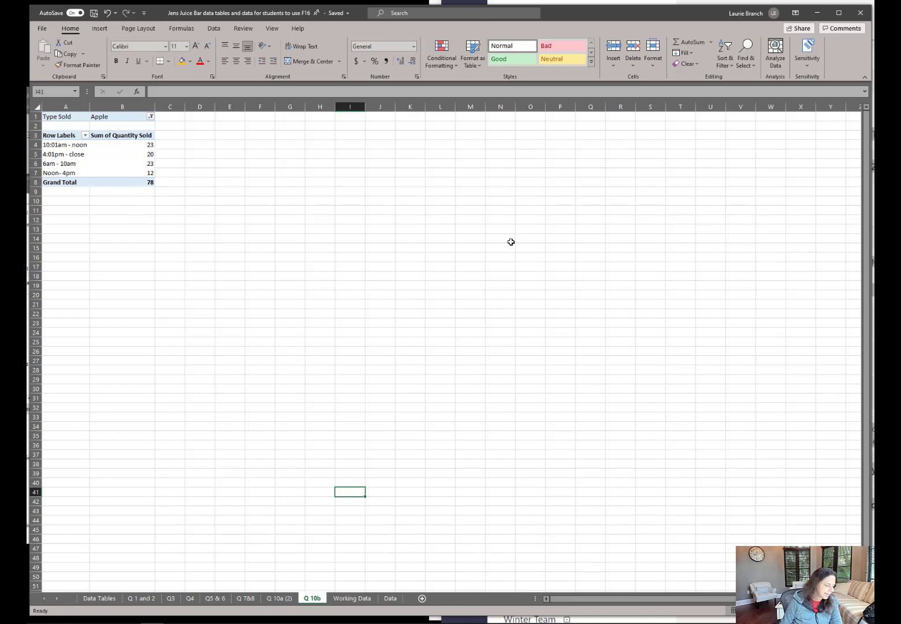
Replace Time of Day with Size Purchased as the rows of the Q 10b pivot table.
{"action": "left_click", "coordinate": [121, 154]}
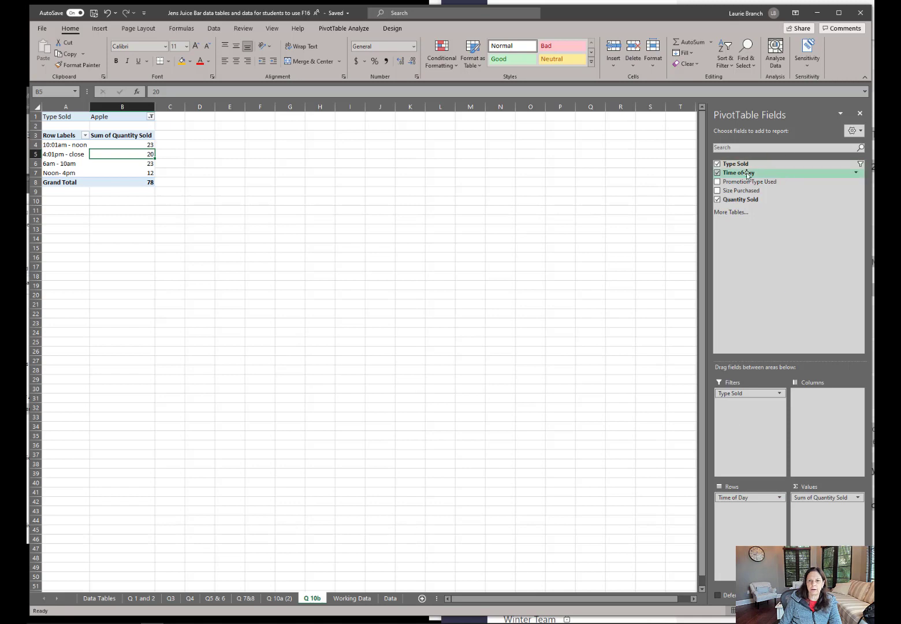
{"action": "left_click_drag", "start_coordinate": [726, 190], "coordinate": [789, 283]}
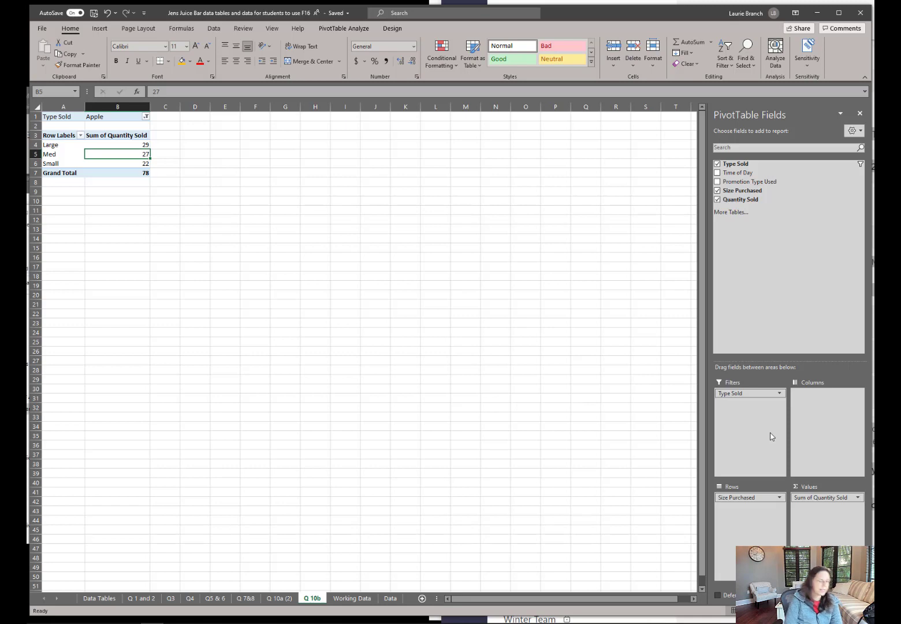
Create a copy of the Q 10b sheet within the same workbook, placed before Q 10b.
{"action": "right_click", "coordinate": [319, 602]}
{"action": "left_click", "coordinate": [374, 511]}
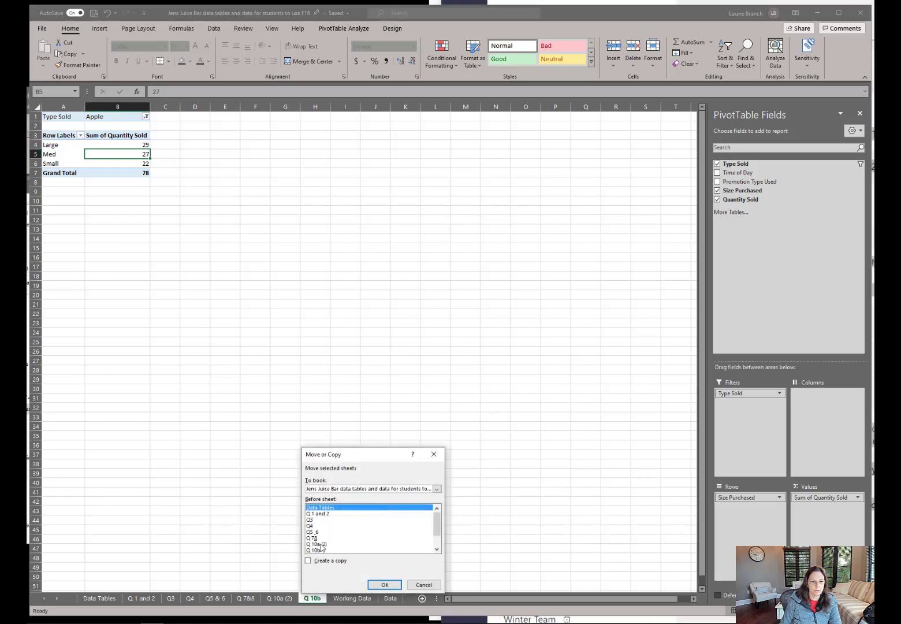
{"action": "left_click", "coordinate": [321, 550]}
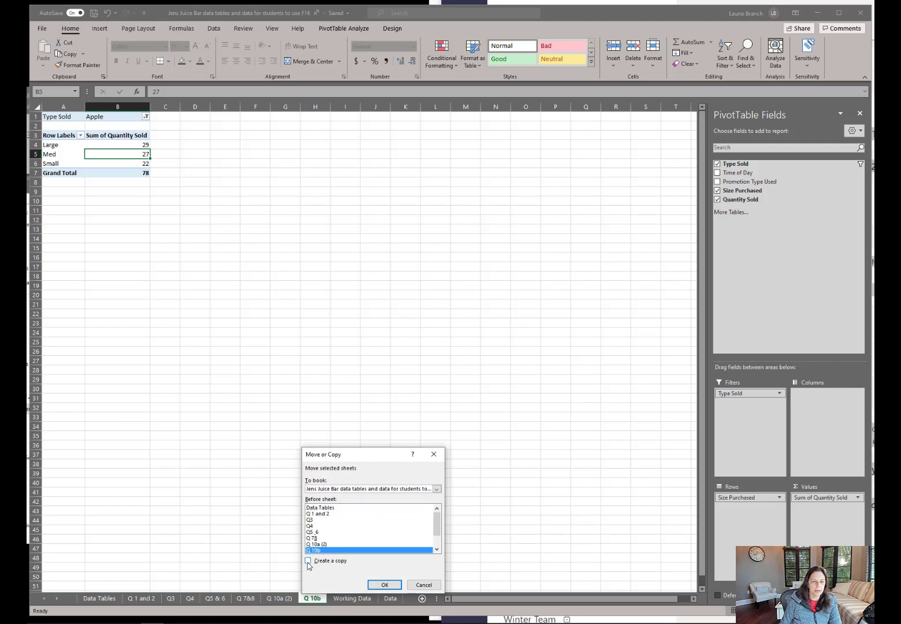
{"action": "left_click", "coordinate": [309, 561]}
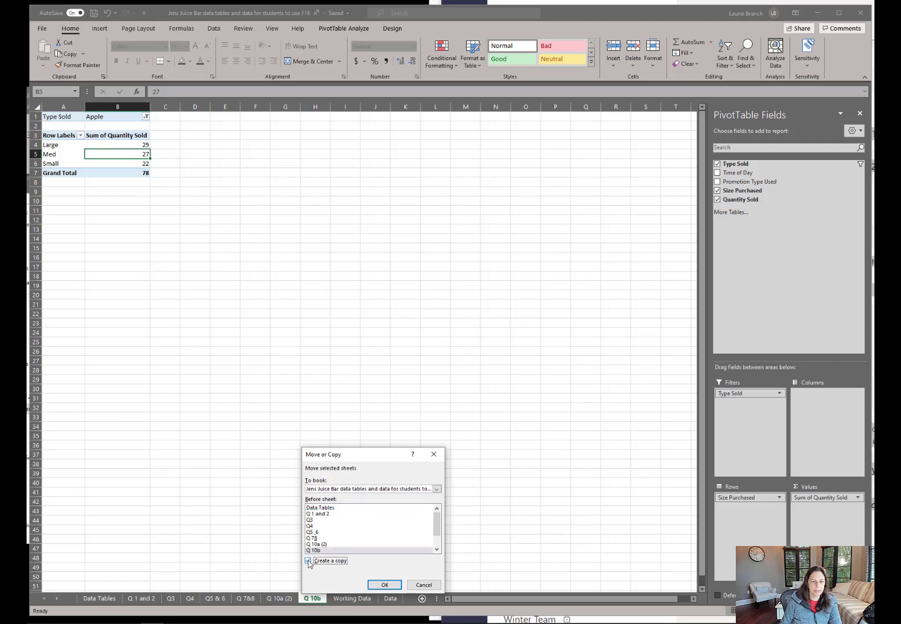
{"action": "left_click", "coordinate": [385, 585]}
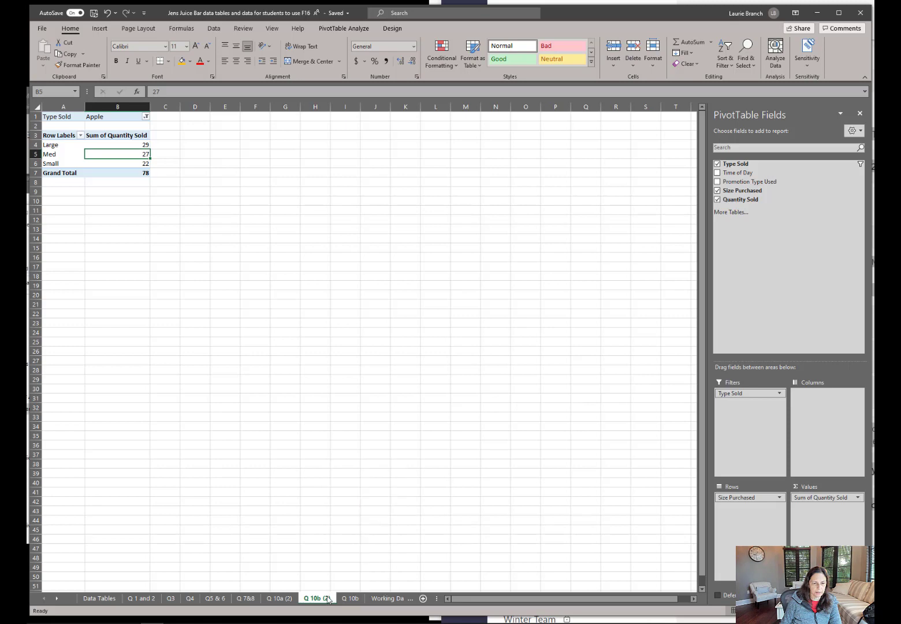
Rename the copied Q 10b sheet to Q 10c.
{"action": "right_click", "coordinate": [328, 599]}
{"action": "left_click", "coordinate": [346, 492]}
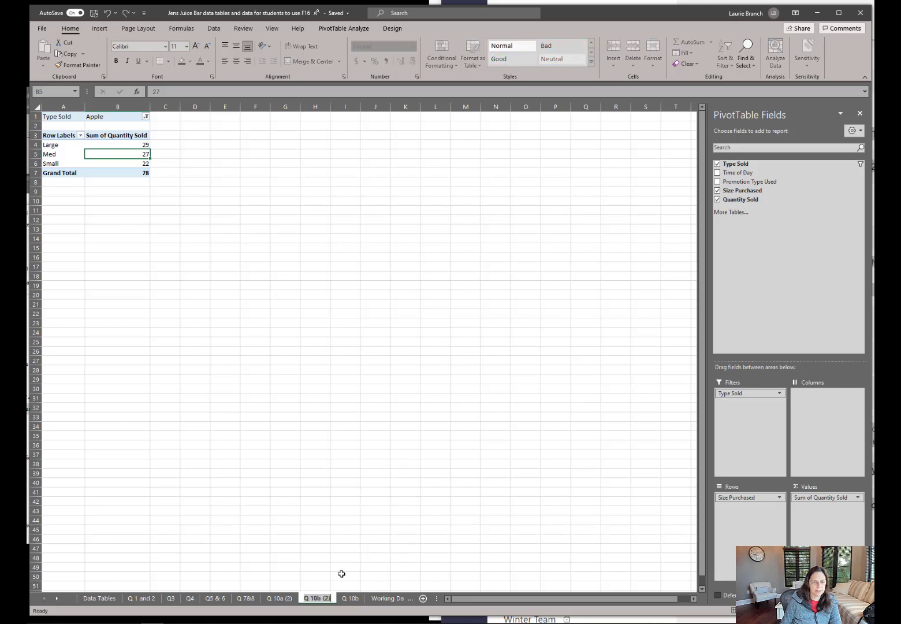
{"action": "left_click", "coordinate": [332, 597]}
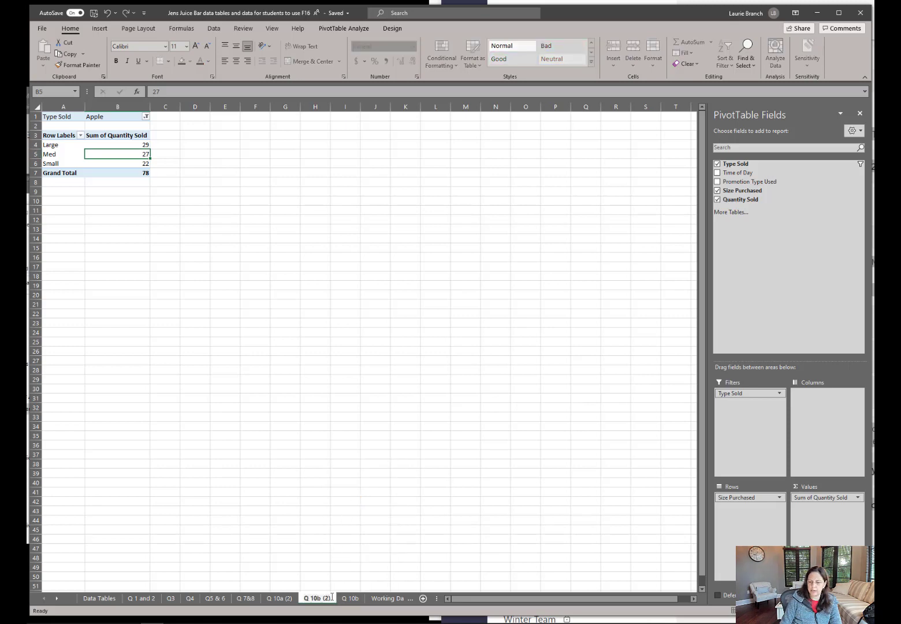
{"action": "key", "text": "BackSpace"}
{"action": "key", "text": "BackSpace"}
{"action": "key", "text": "BackSpace"}
{"action": "key", "text": "BackSpace"}
{"action": "key", "text": "BackSpace"}
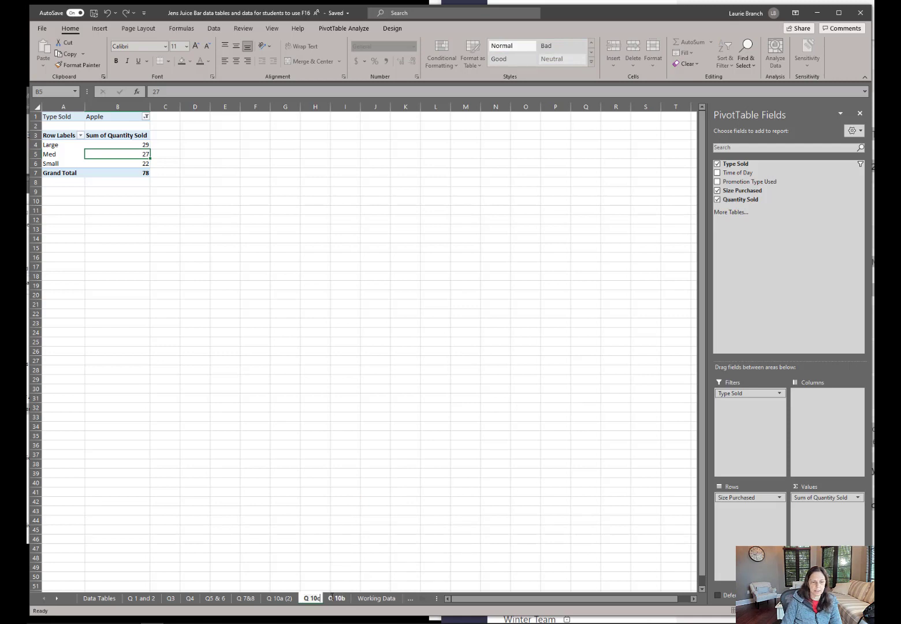
{"action": "key", "text": "Return"}
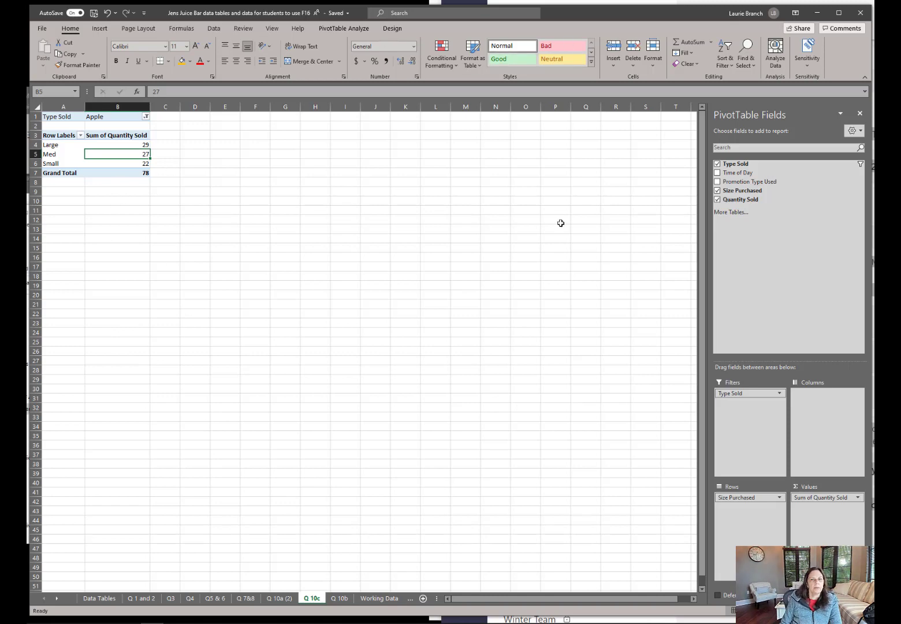
Replace Size Purchased with Promotion Type Used as the rows of the Q 10c pivot table.
{"action": "left_click_drag", "start_coordinate": [751, 498], "coordinate": [802, 239]}
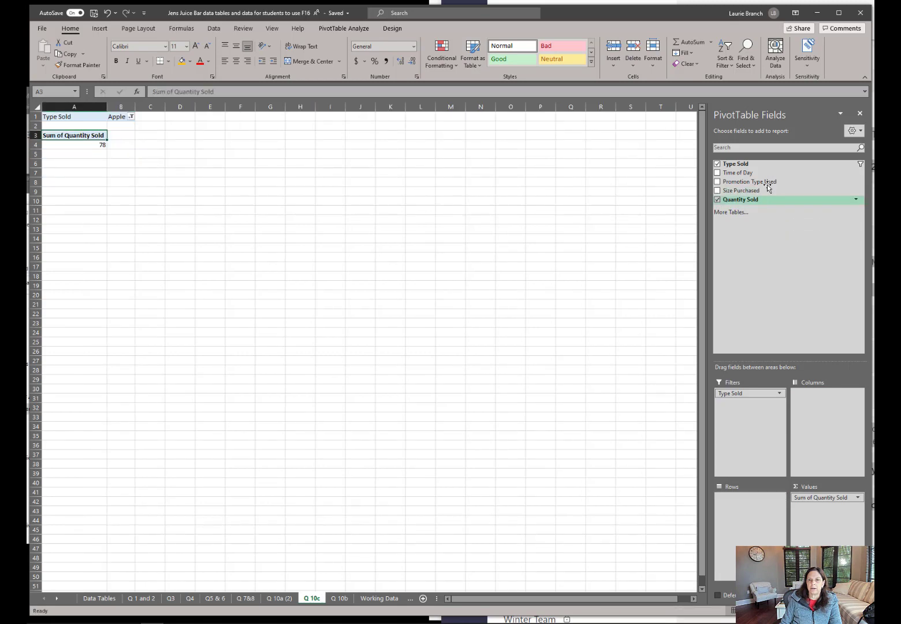
{"action": "left_click_drag", "start_coordinate": [761, 181], "coordinate": [760, 511]}
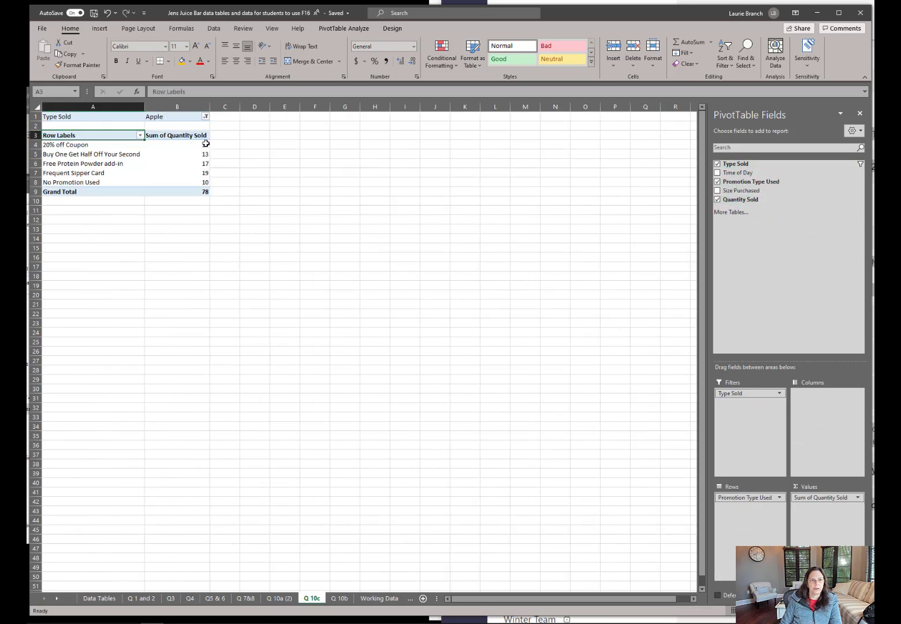
Apply the green-yellow-red color scale to the apple quantities of the five promotion types, excluding the grand total.
{"action": "left_click_drag", "start_coordinate": [206, 144], "coordinate": [181, 179]}
{"action": "left_click", "coordinate": [438, 55]}
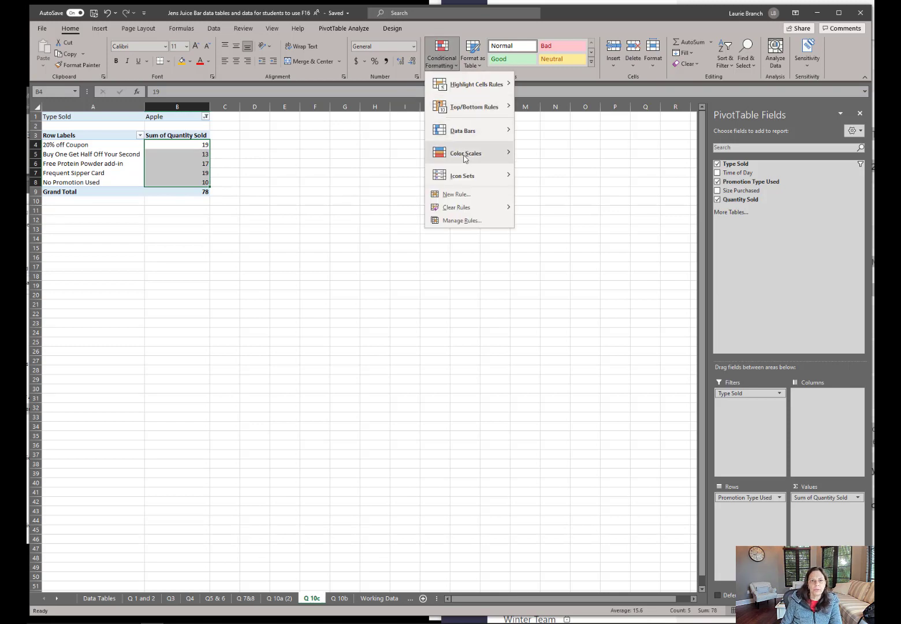
{"action": "mouse_move", "coordinate": [466, 158]}
{"action": "left_click", "coordinate": [523, 151]}
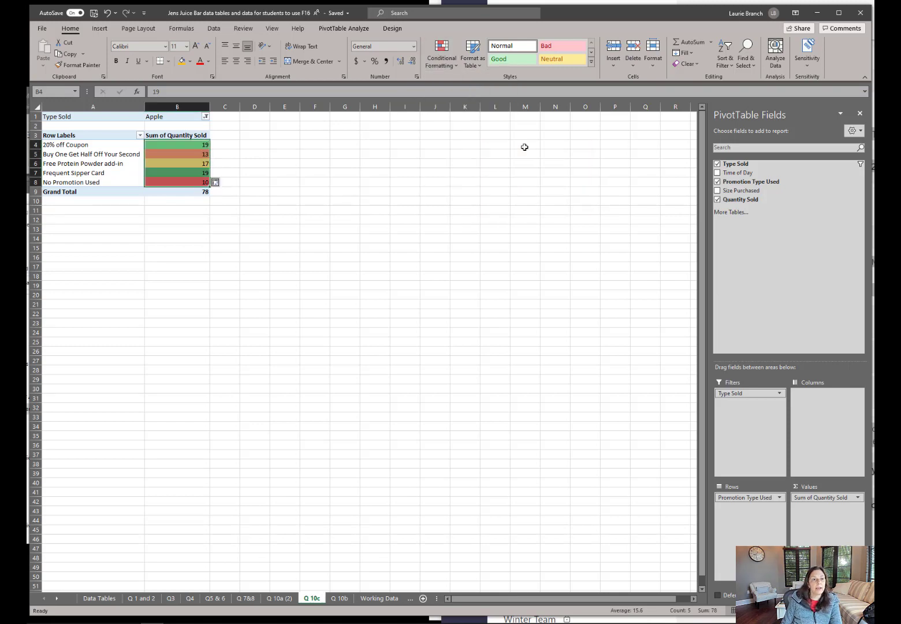
{"action": "left_click", "coordinate": [223, 271]}
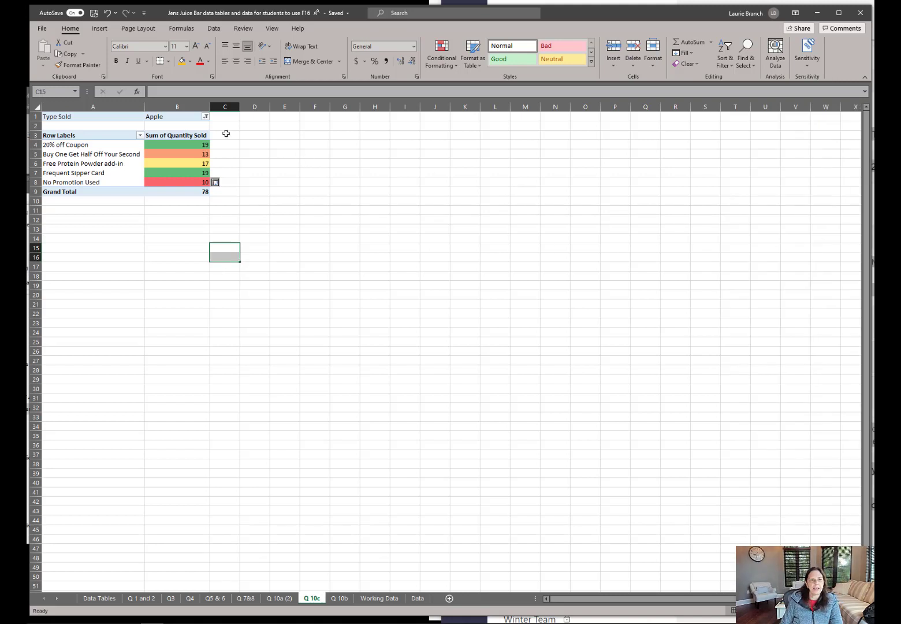
Add Time of Day as a second filter, below Type Sold, on the Q 10c pivot table.
{"action": "left_click", "coordinate": [125, 147]}
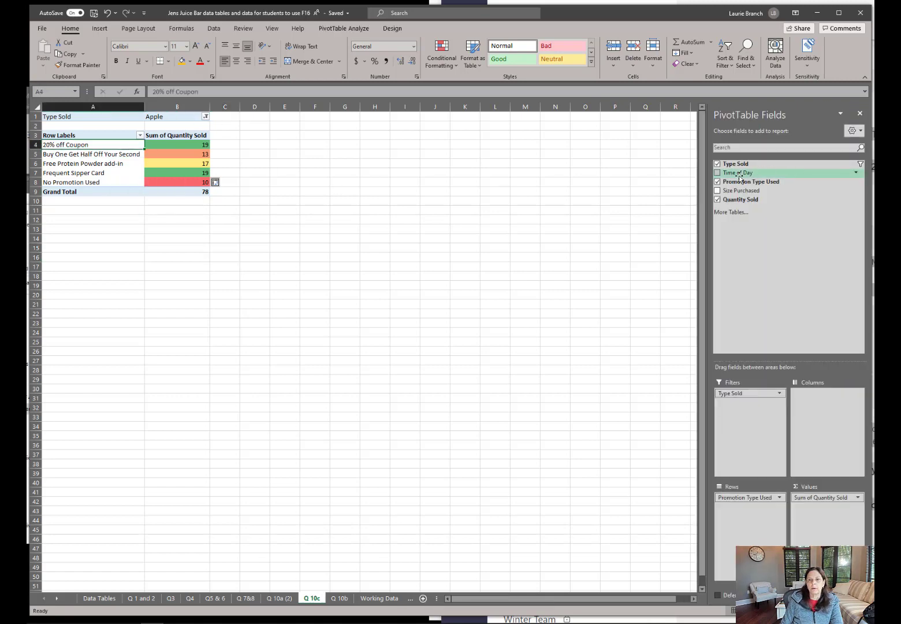
{"action": "left_click_drag", "start_coordinate": [739, 176], "coordinate": [68, 127]}
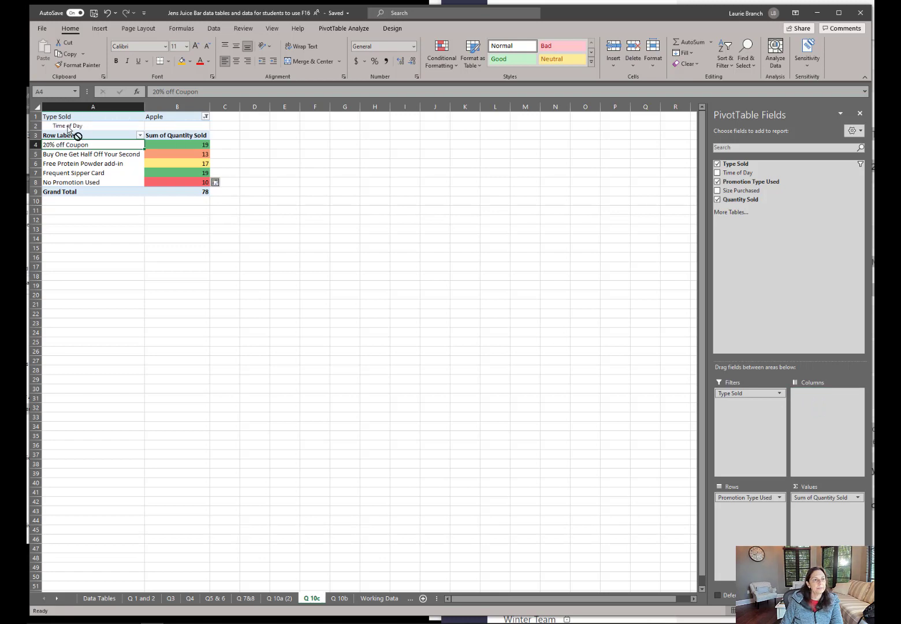
{"action": "left_click_drag", "start_coordinate": [67, 127], "coordinate": [292, 199]}
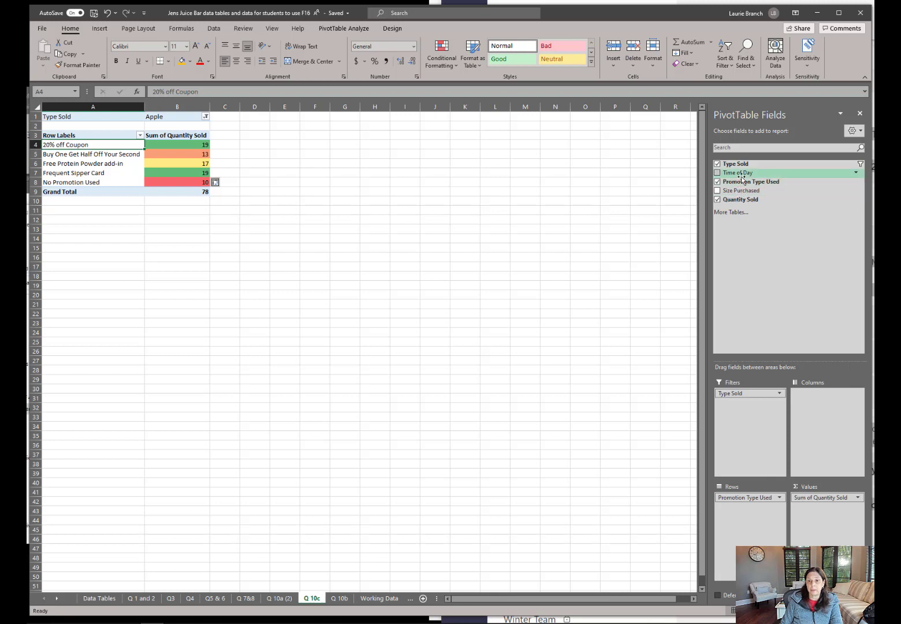
{"action": "left_click_drag", "start_coordinate": [742, 178], "coordinate": [754, 421]}
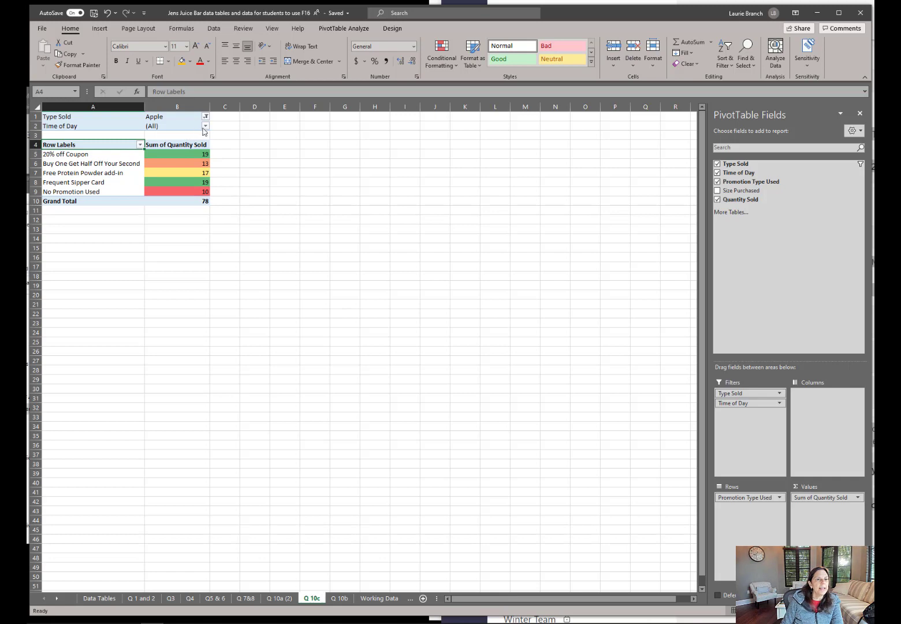
Filter the apple sales by Time of Day, first to 6am - 10am and next to 10:01am - noon, to compare promotions.
{"action": "left_click", "coordinate": [205, 126]}
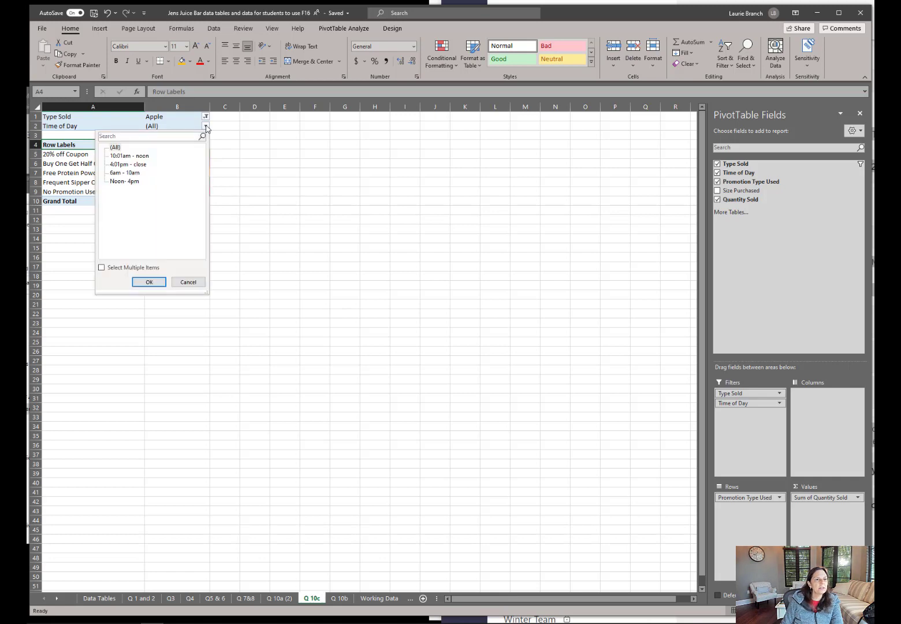
{"action": "left_click", "coordinate": [133, 173]}
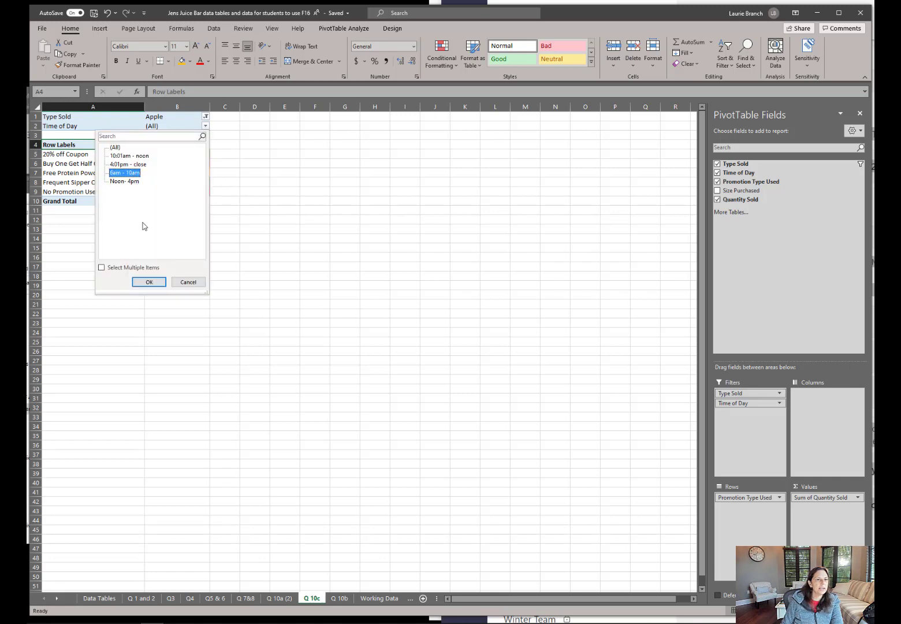
{"action": "left_click", "coordinate": [148, 281]}
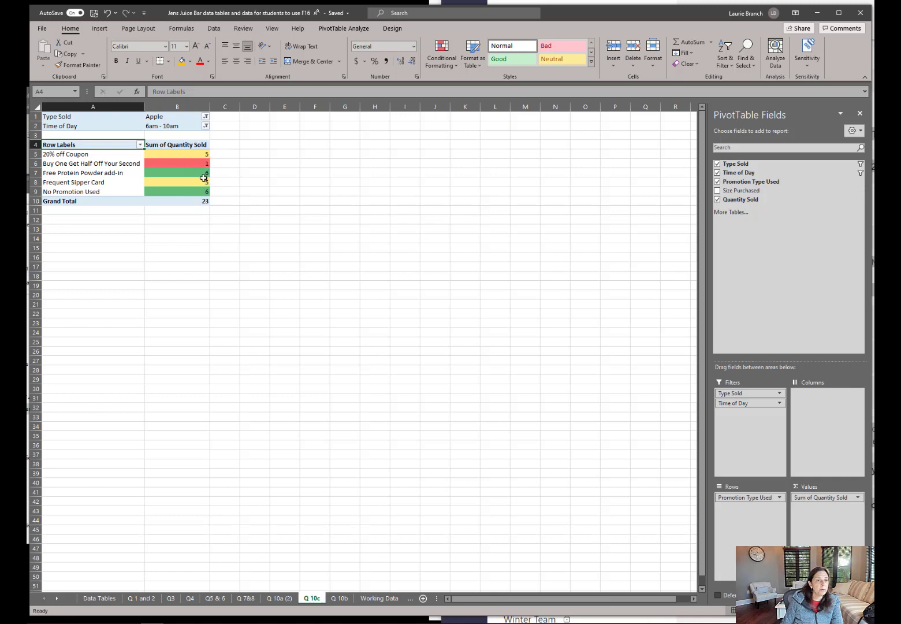
{"action": "left_click", "coordinate": [206, 126]}
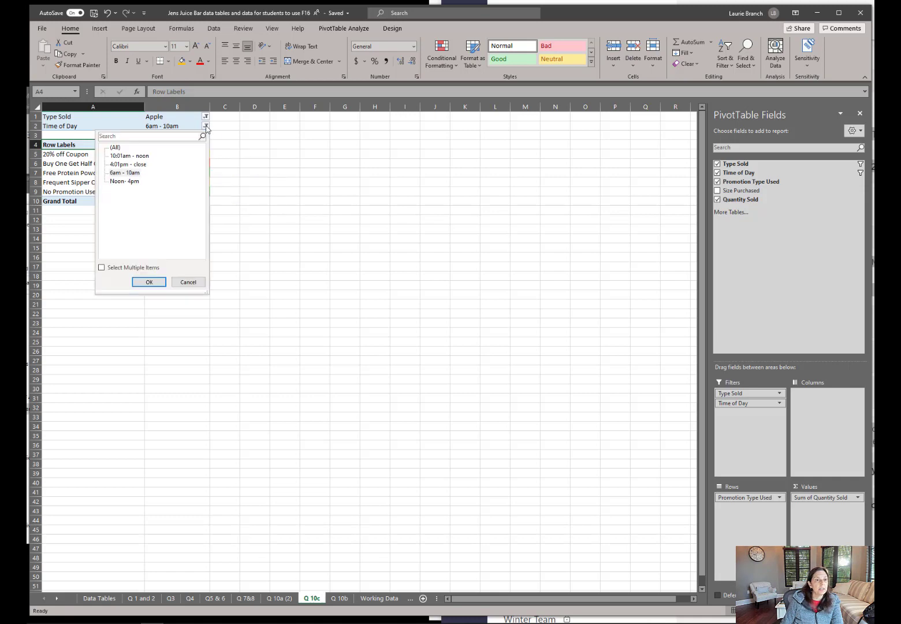
{"action": "left_click", "coordinate": [140, 157]}
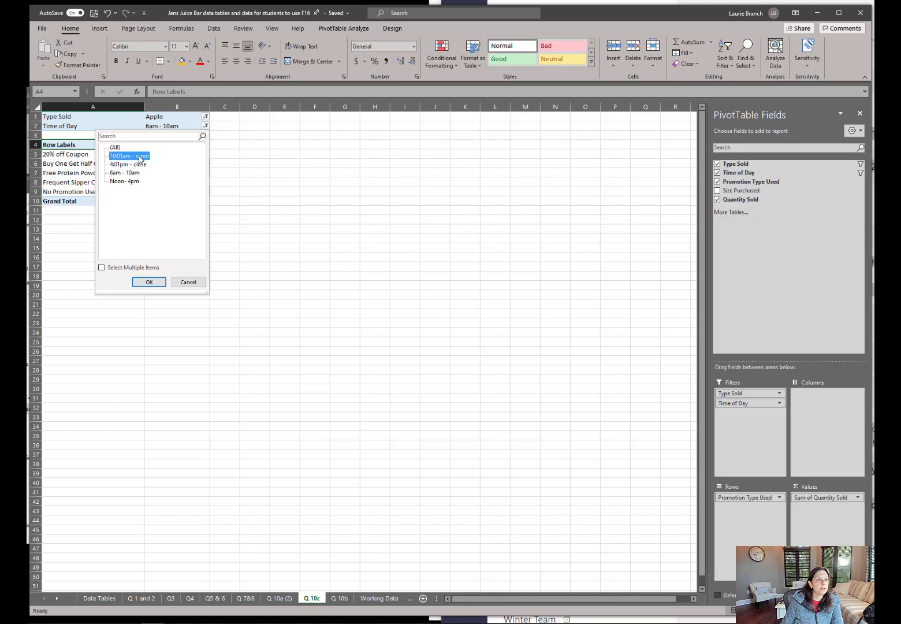
{"action": "left_click", "coordinate": [149, 282]}
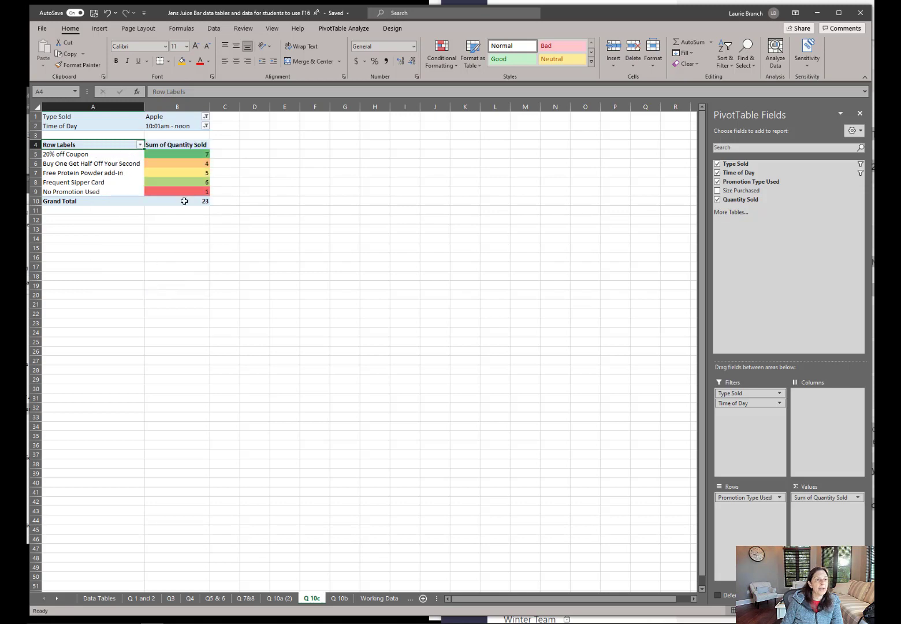
Filter the apple sales by Time of Day to Noon- 4pm, followed by 4:01pm - close, to compare promotions.
{"action": "left_click", "coordinate": [205, 126]}
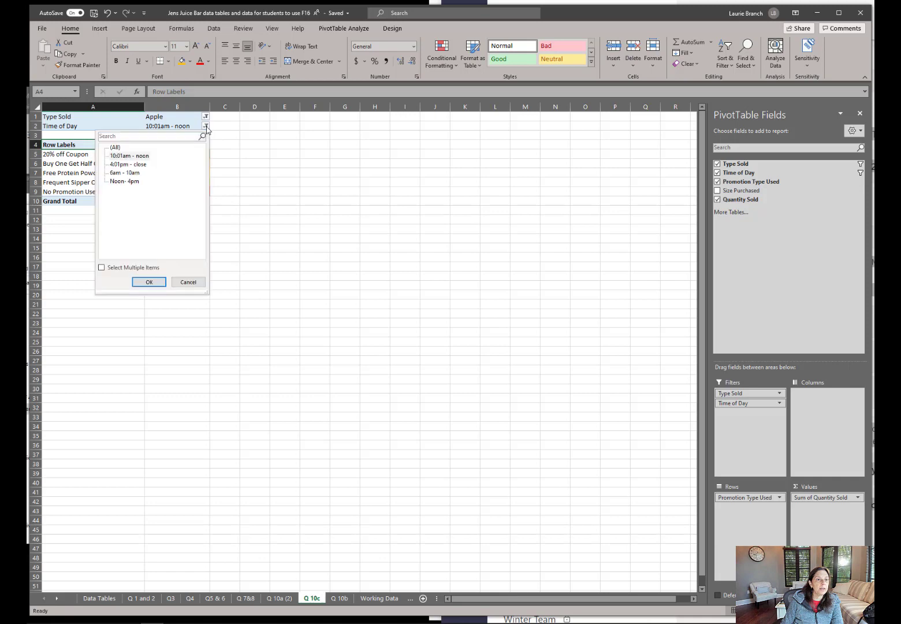
{"action": "left_click", "coordinate": [123, 181]}
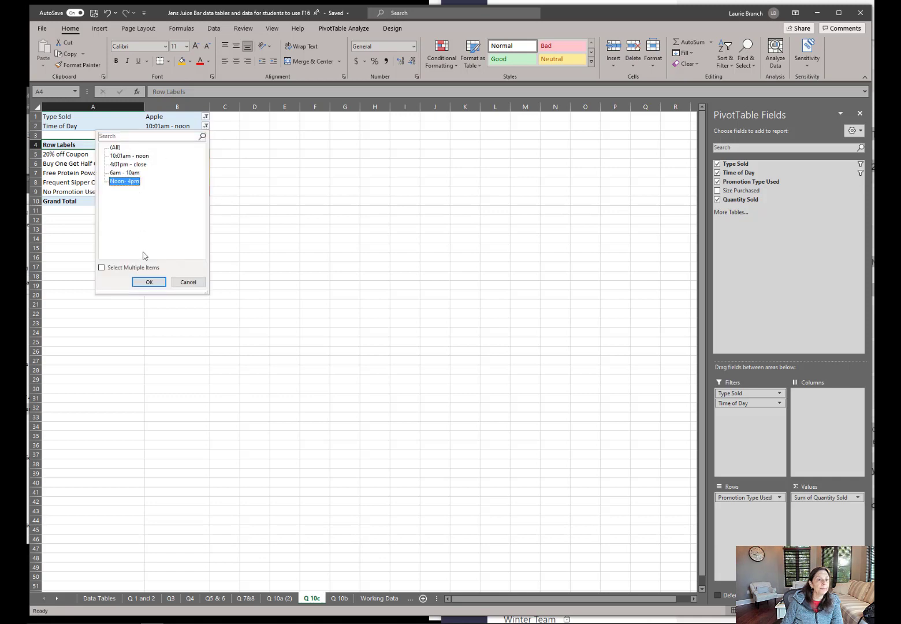
{"action": "left_click", "coordinate": [149, 282]}
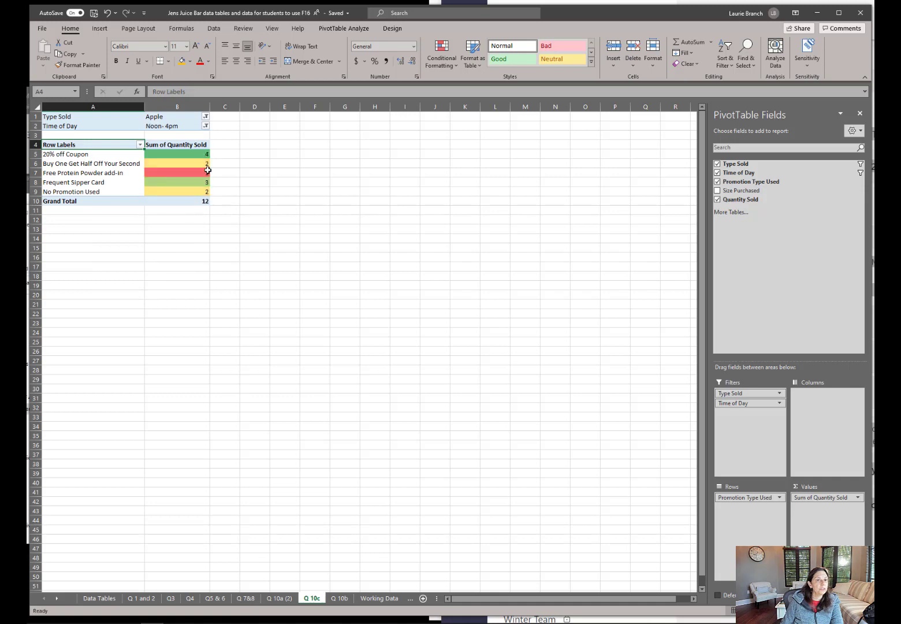
{"action": "left_click", "coordinate": [207, 126]}
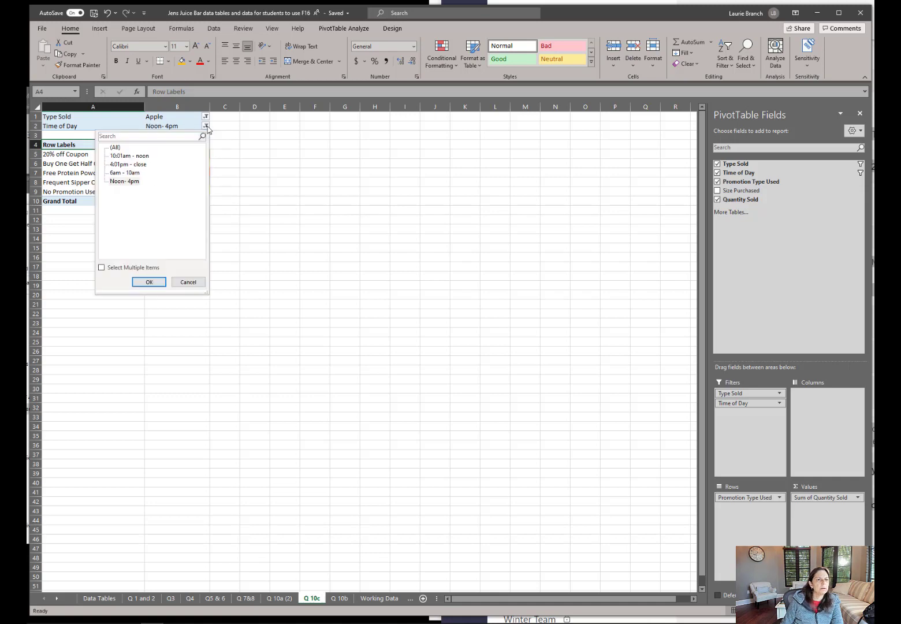
{"action": "left_click", "coordinate": [142, 165]}
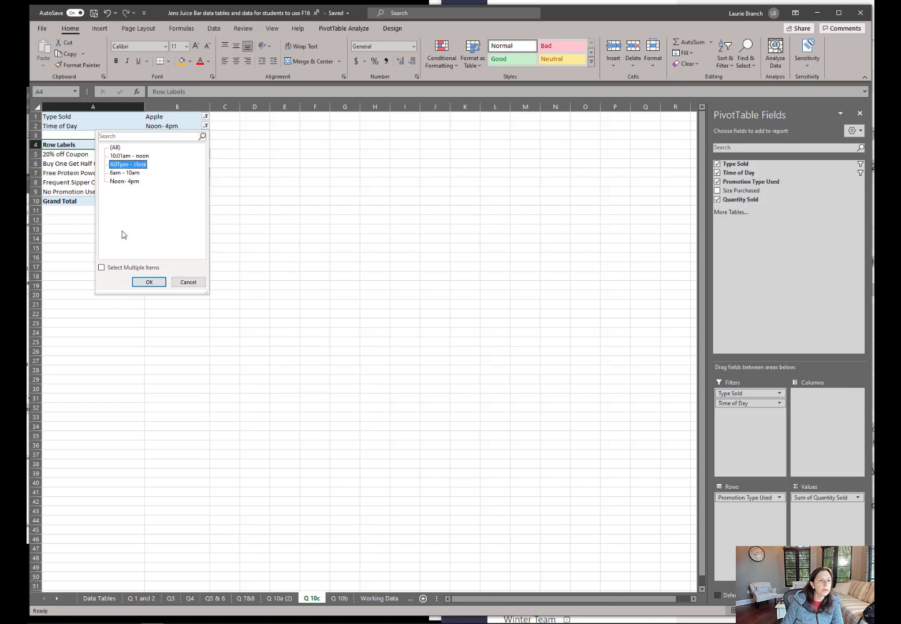
{"action": "left_click", "coordinate": [149, 281]}
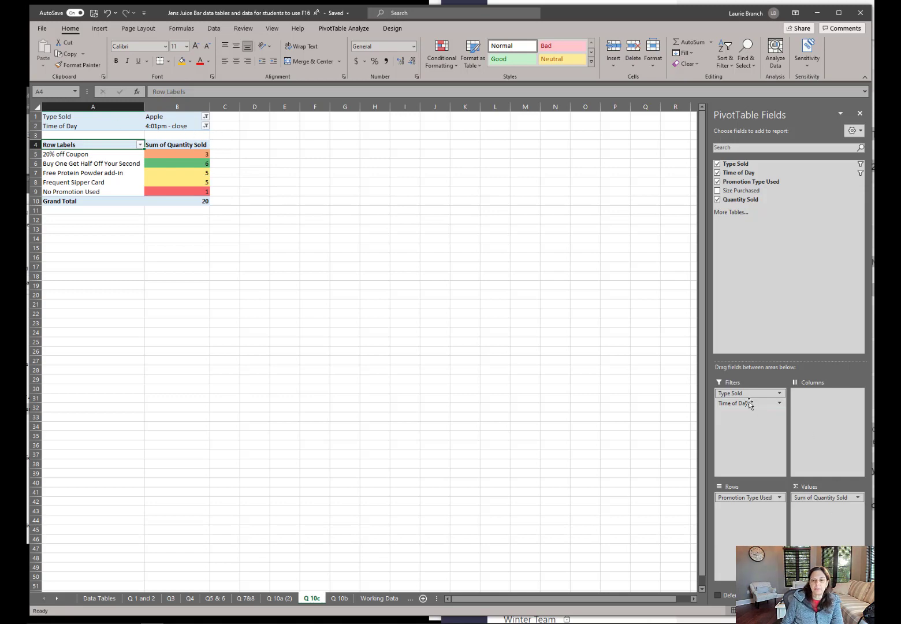
Move Time of Day from the filters to the columns, and clear the conditional formatting rules from the promotion quantities, including their row totals.
{"action": "left_click_drag", "start_coordinate": [748, 403], "coordinate": [831, 403]}
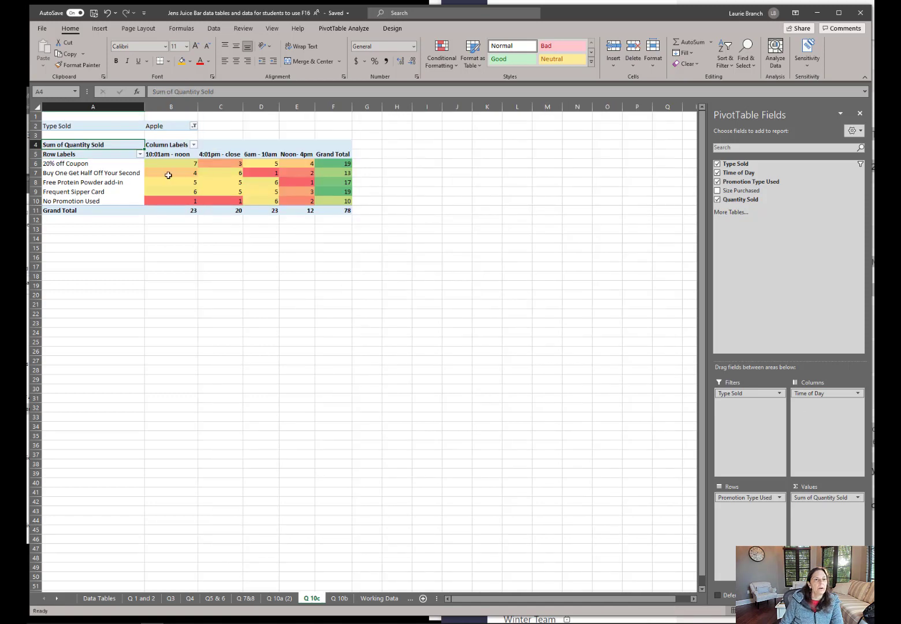
{"action": "left_click_drag", "start_coordinate": [175, 166], "coordinate": [329, 201]}
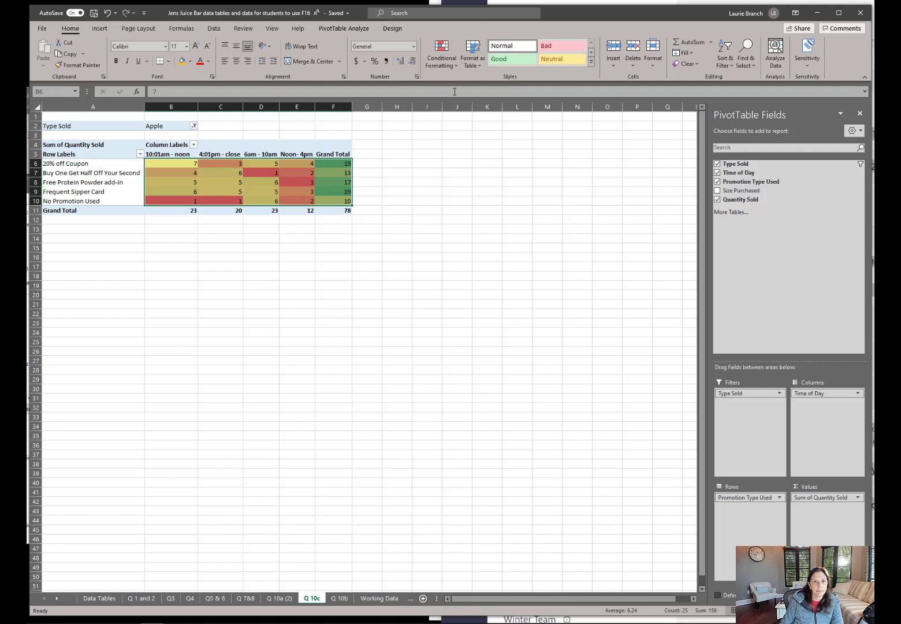
{"action": "left_click", "coordinate": [459, 66]}
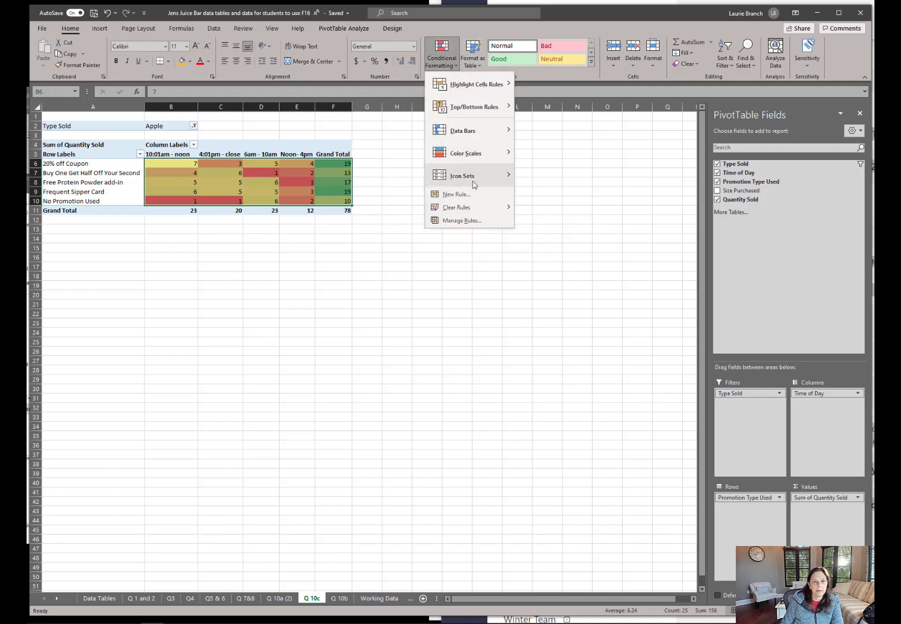
{"action": "mouse_move", "coordinate": [500, 210]}
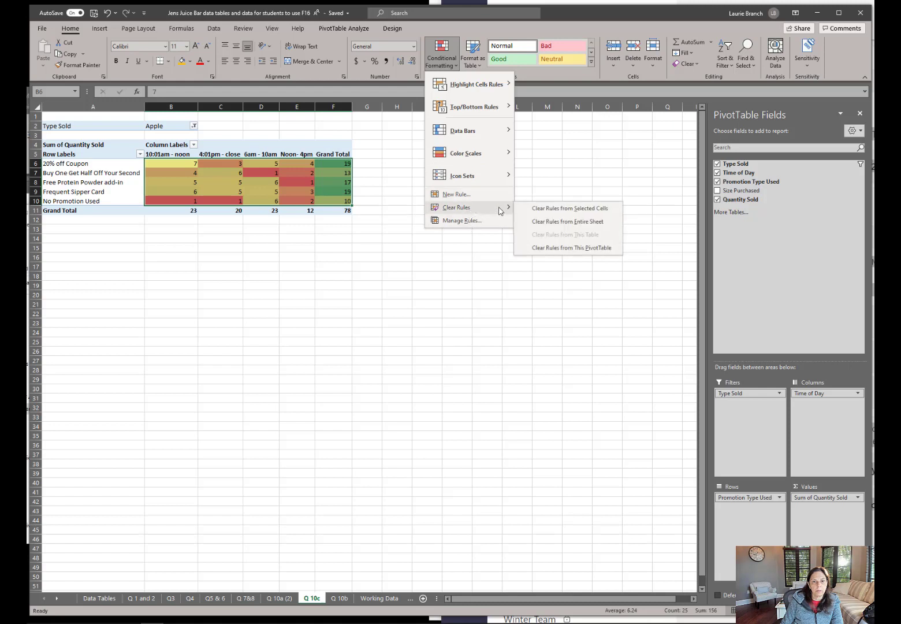
{"action": "left_click", "coordinate": [563, 213]}
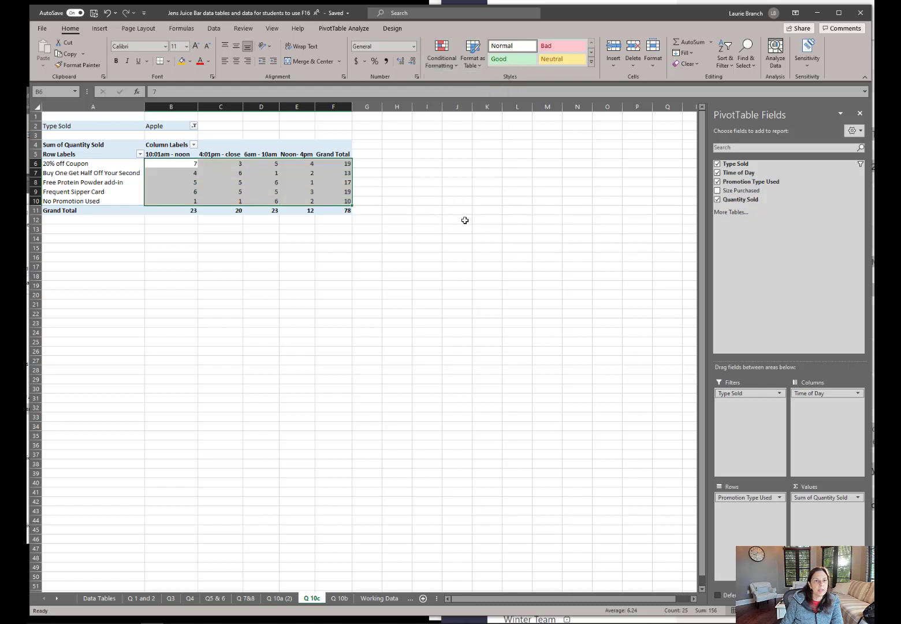
{"action": "left_click", "coordinate": [396, 219]}
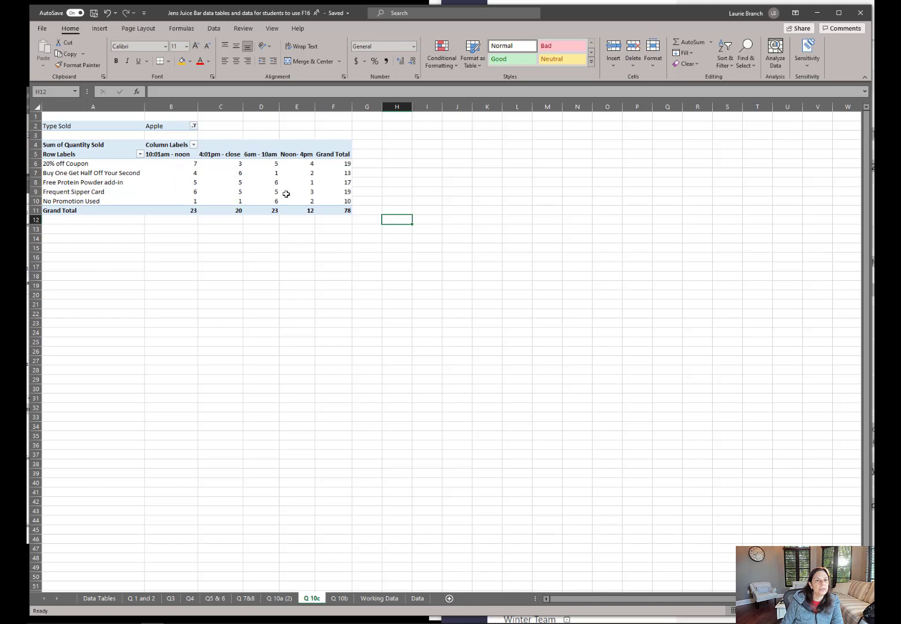
Apply the green-yellow-red color scale to the five promotion quantities in the 10:01am - noon column.
{"action": "left_click_drag", "start_coordinate": [183, 163], "coordinate": [192, 199]}
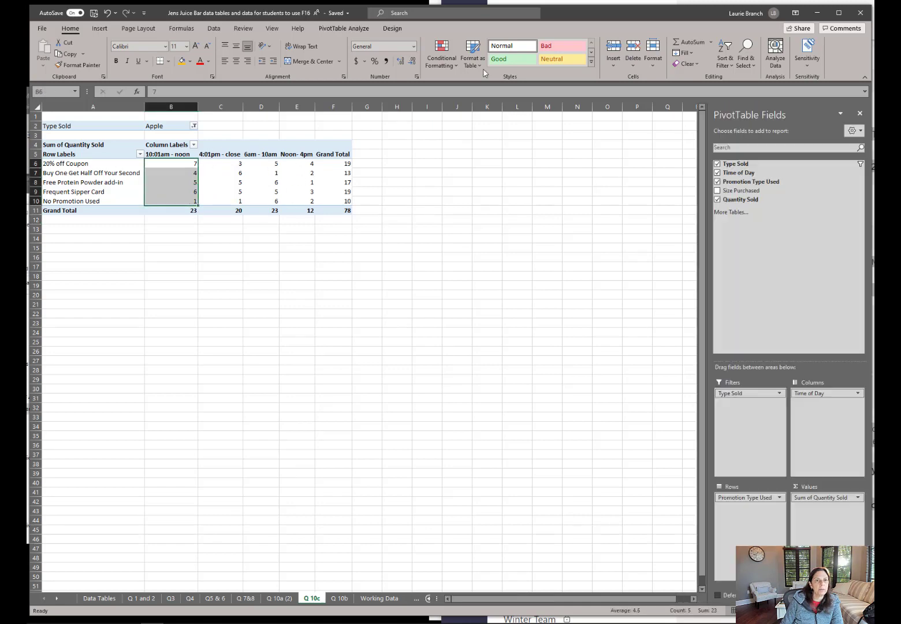
{"action": "left_click", "coordinate": [441, 54]}
{"action": "mouse_move", "coordinate": [486, 154]}
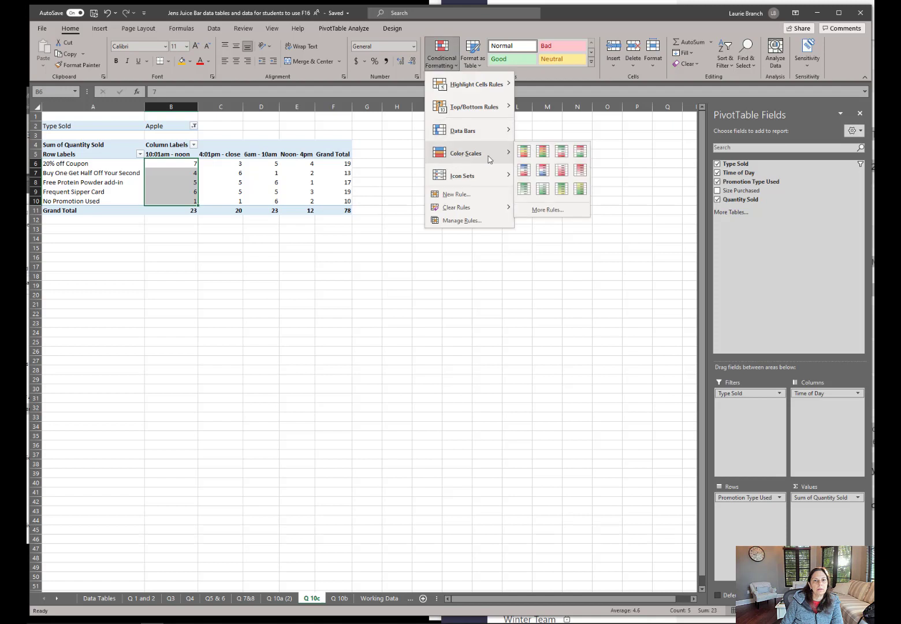
{"action": "left_click", "coordinate": [523, 152]}
Apply the green-yellow-red color scale to the five promotion quantities in the 4:01pm - close column.
{"action": "left_click_drag", "start_coordinate": [230, 162], "coordinate": [237, 202]}
{"action": "left_click", "coordinate": [439, 53]}
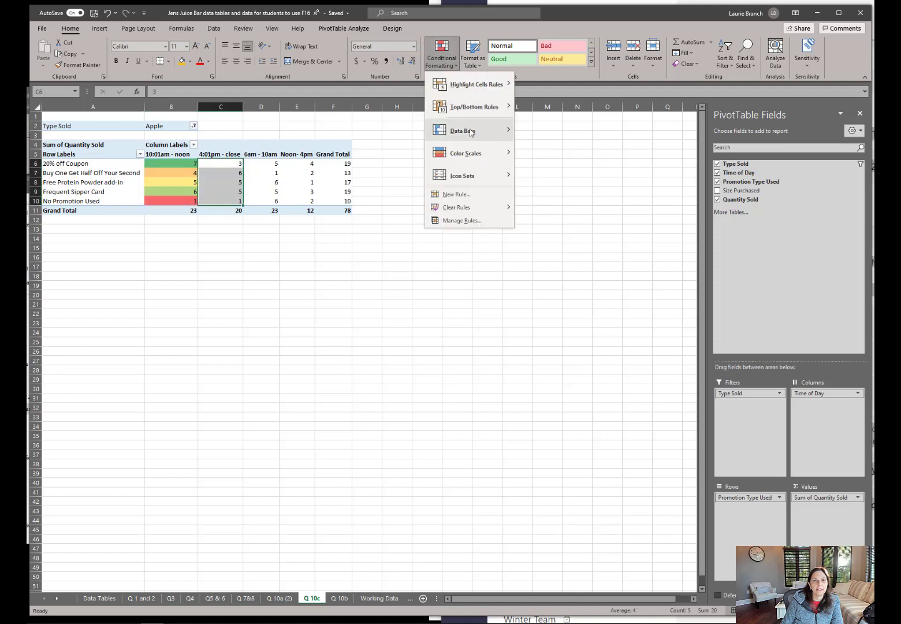
{"action": "mouse_move", "coordinate": [474, 154]}
{"action": "left_click", "coordinate": [523, 151]}
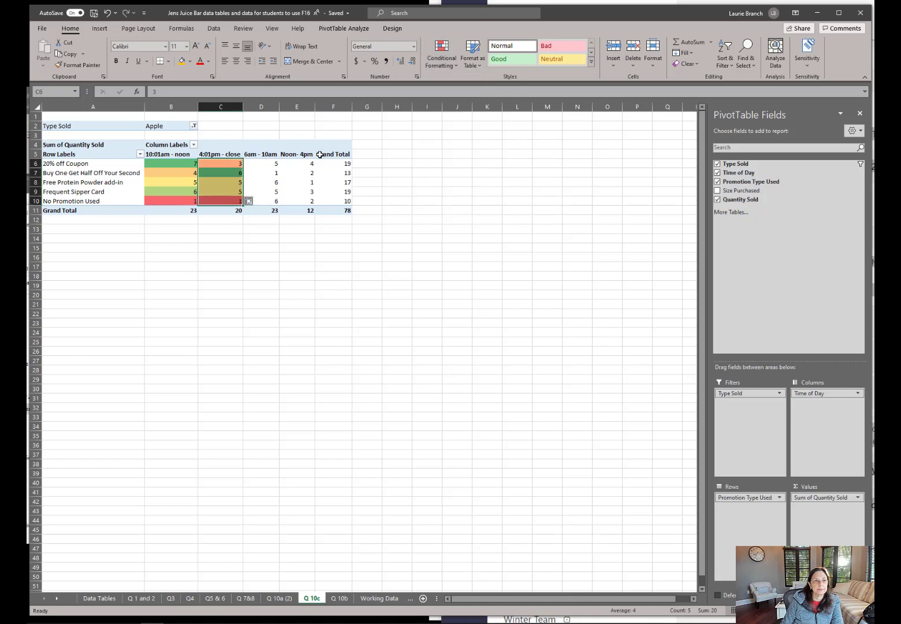
Apply the green-yellow-red color scale to the five promotion quantities in the 6am - 10am column.
{"action": "left_click_drag", "start_coordinate": [278, 166], "coordinate": [276, 203]}
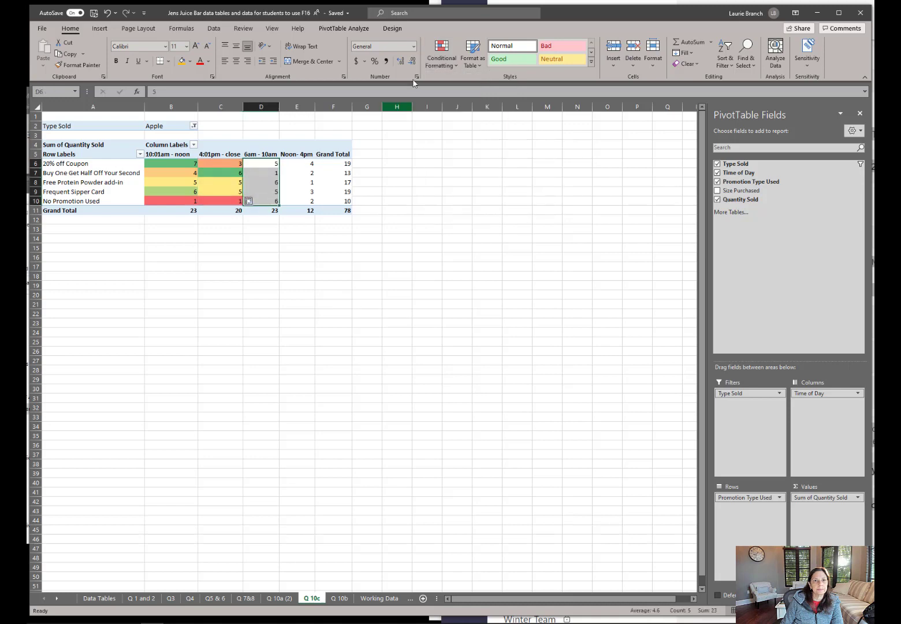
{"action": "left_click", "coordinate": [435, 67]}
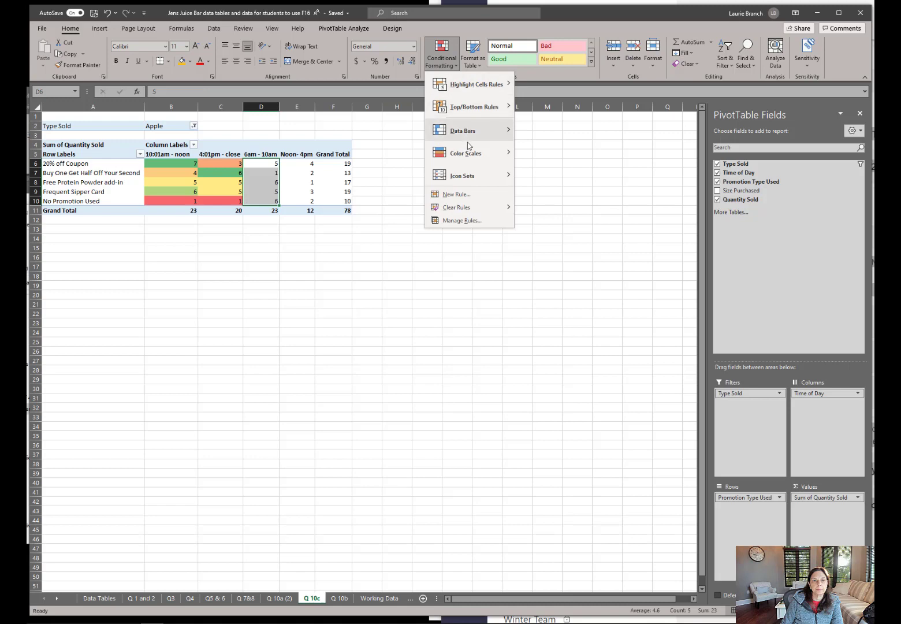
{"action": "mouse_move", "coordinate": [474, 153]}
{"action": "left_click", "coordinate": [523, 152]}
{"action": "left_click", "coordinate": [450, 200]}
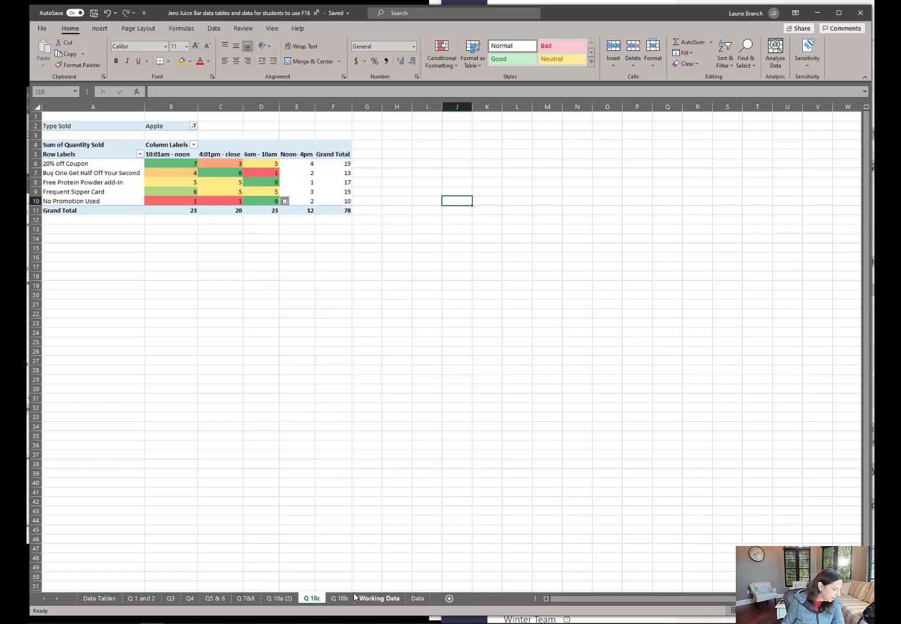
Rename the Q 10c sheet as "Q 10c & d".
{"action": "right_click", "coordinate": [319, 598]}
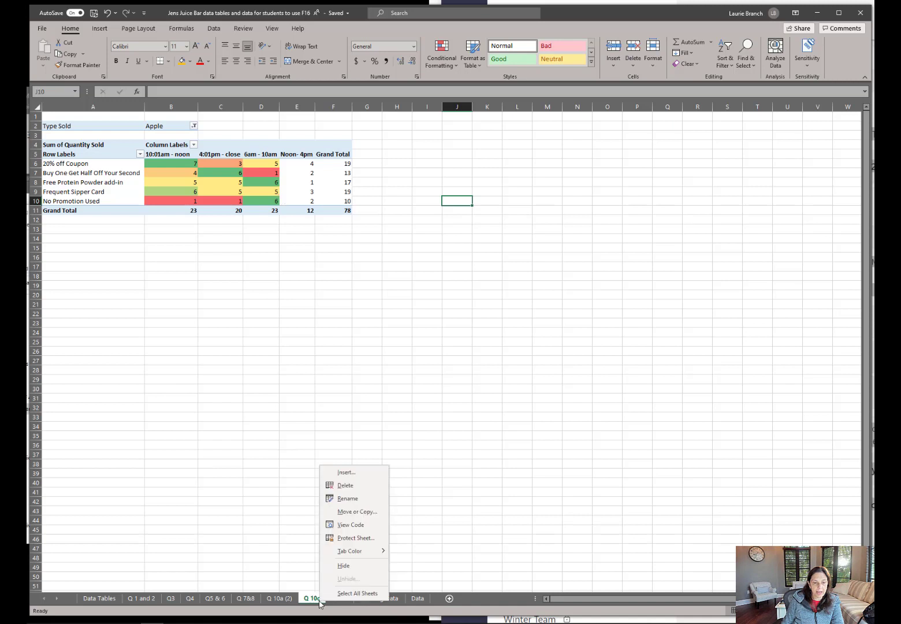
{"action": "left_click", "coordinate": [355, 500]}
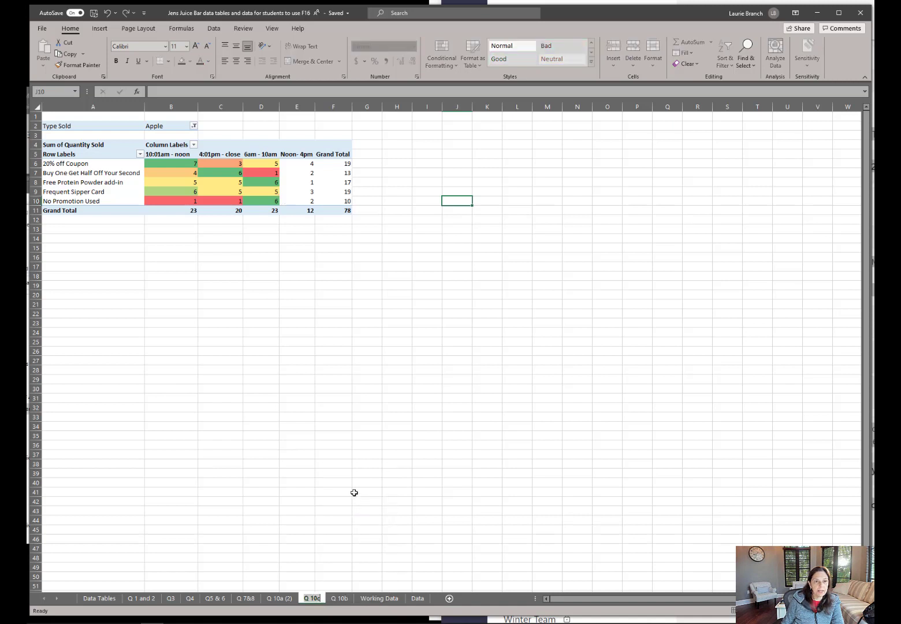
{"action": "key", "text": "Return"}
{"action": "right_click", "coordinate": [321, 599]}
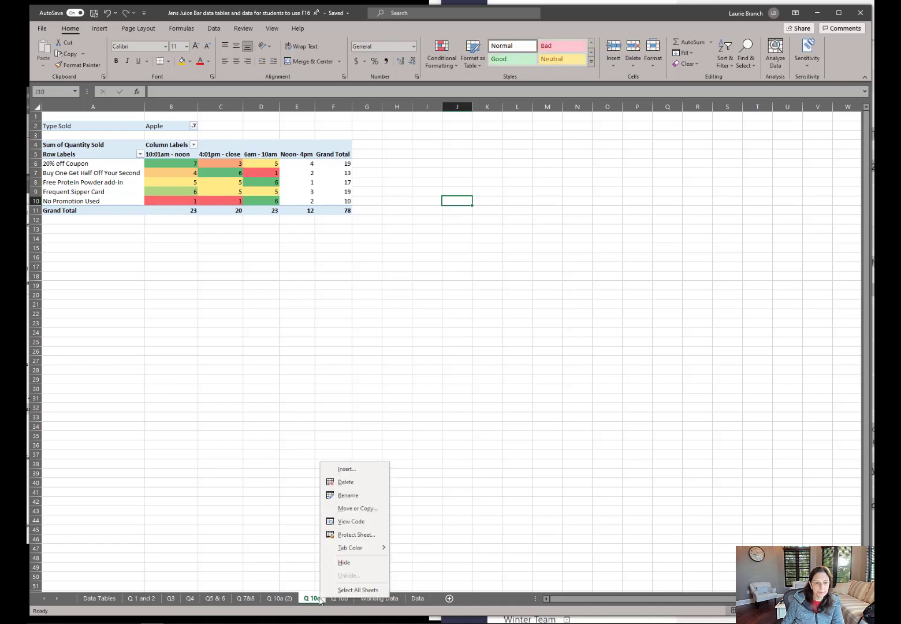
{"action": "left_click", "coordinate": [347, 498]}
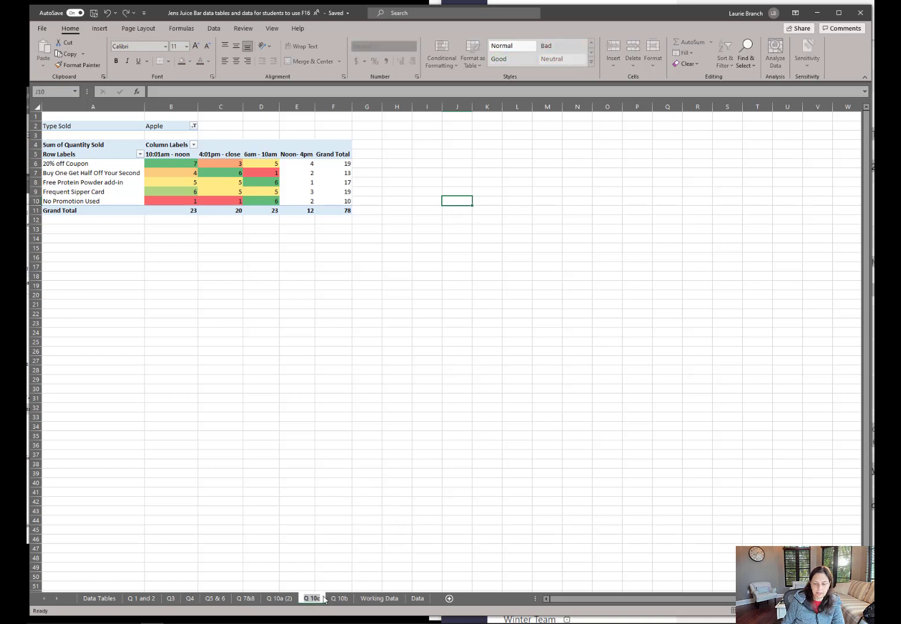
{"action": "key", "text": "Return"}
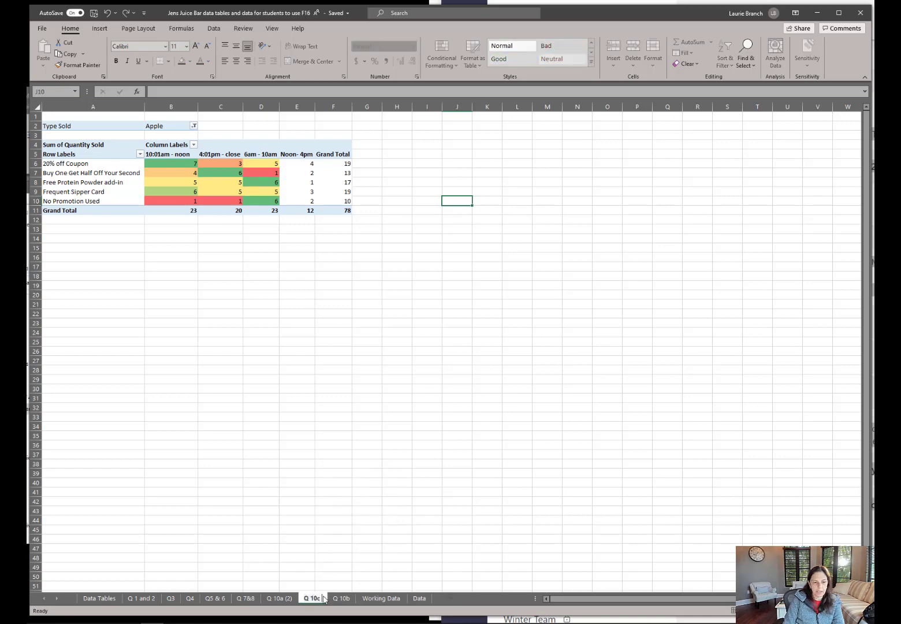
{"action": "type", "text": "& D"}
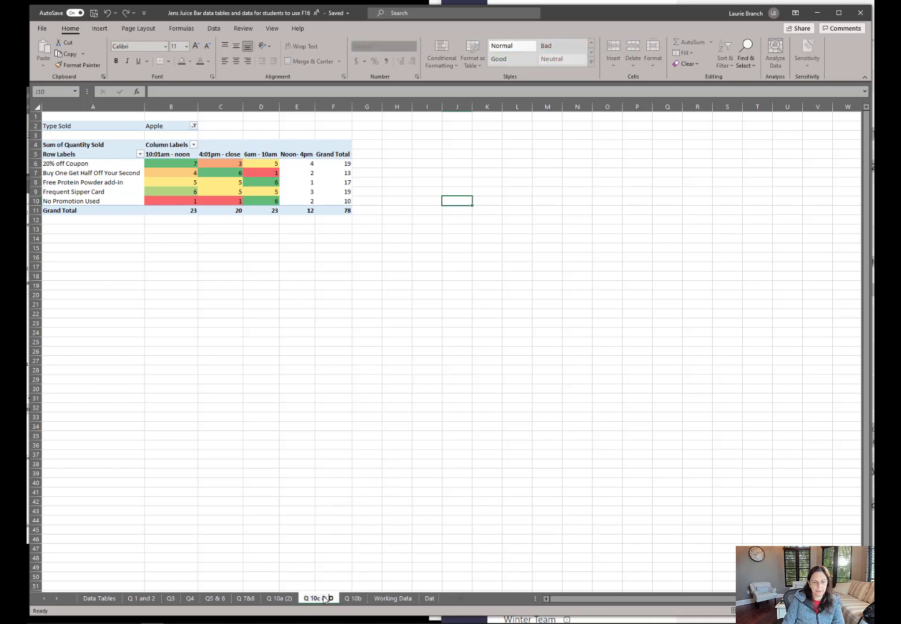
{"action": "key", "text": "Return"}
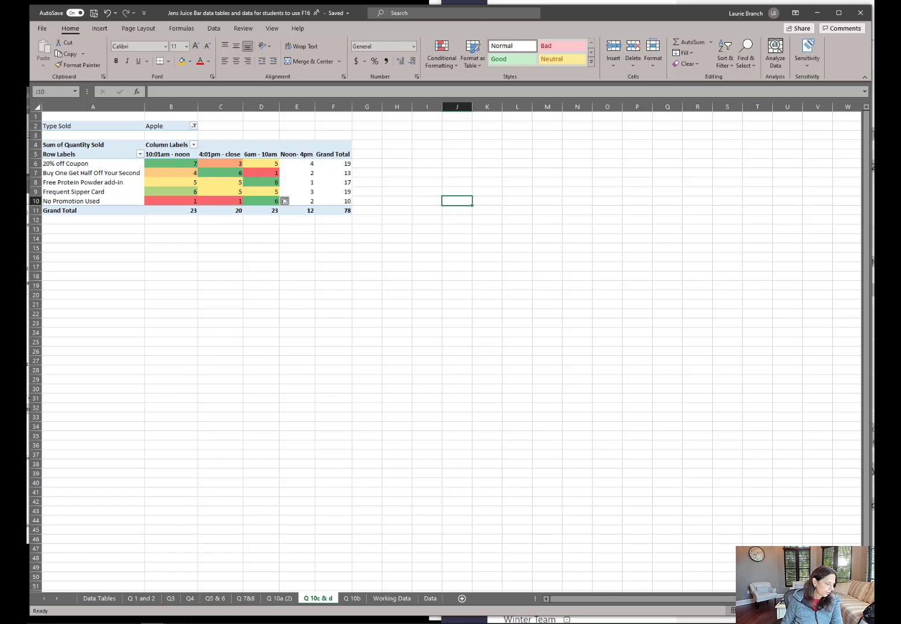
Create a pivot table on a new worksheet from the whole data range of the Working Data sheet.
{"action": "left_click", "coordinate": [397, 598]}
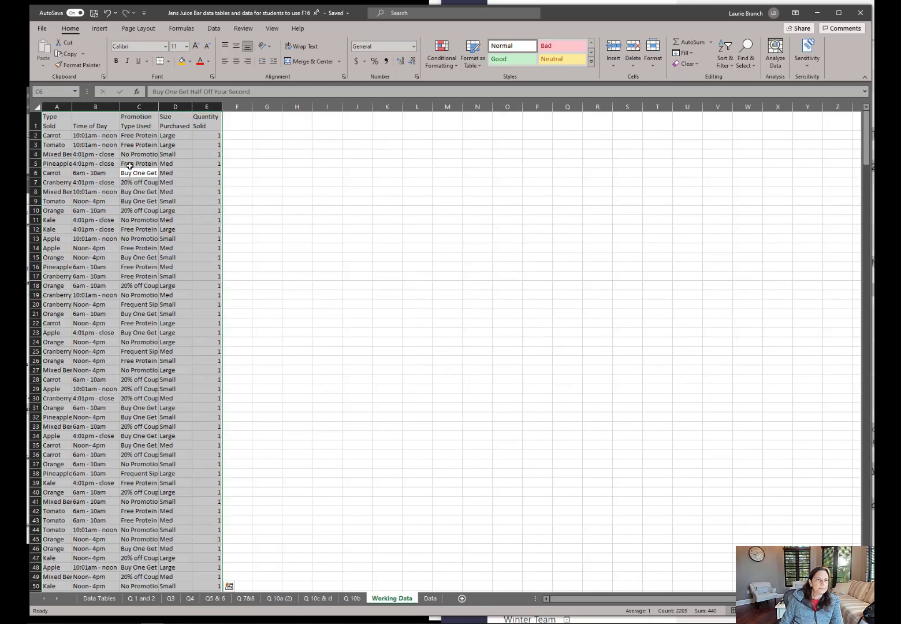
{"action": "left_click", "coordinate": [97, 29]}
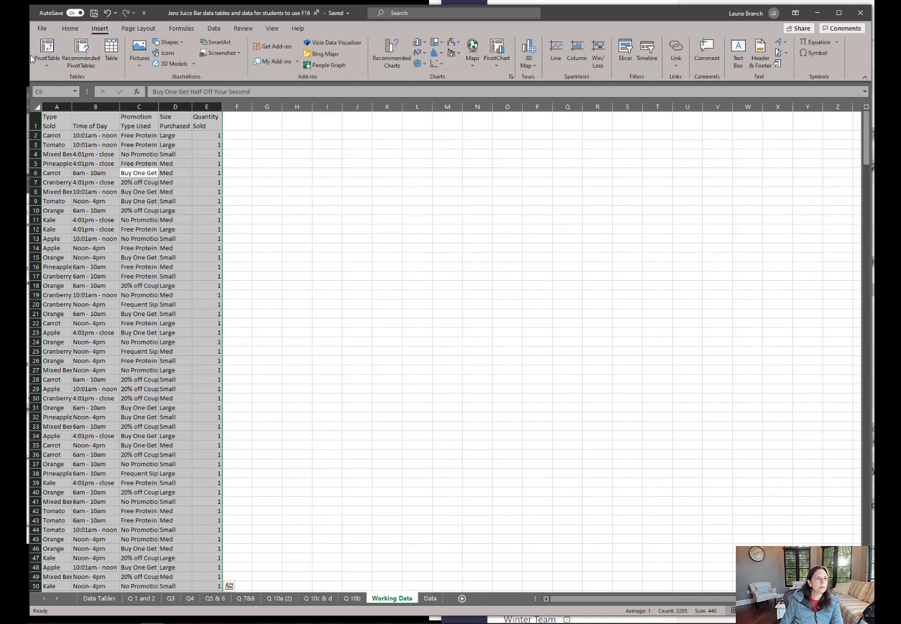
{"action": "left_click", "coordinate": [82, 134]}
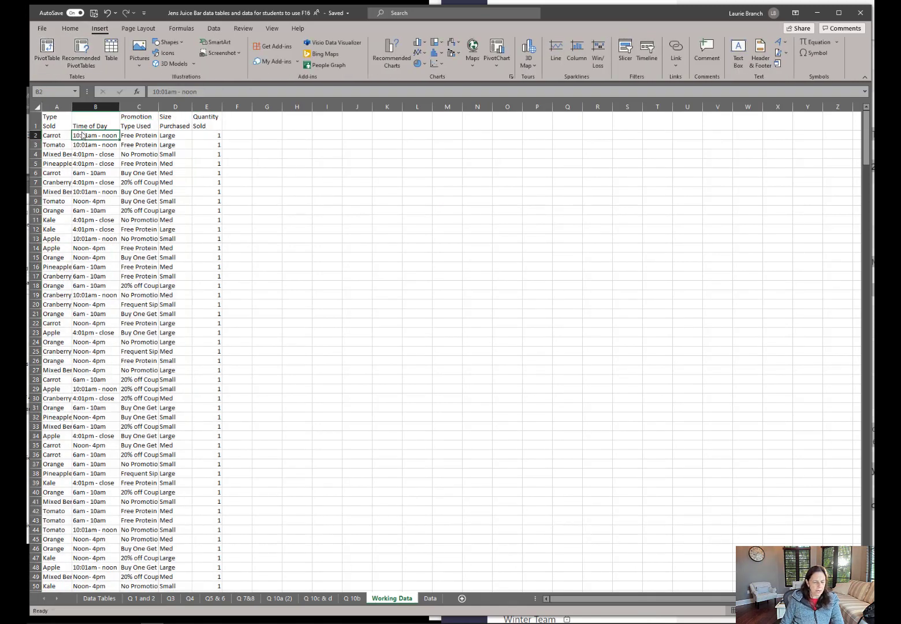
{"action": "key", "text": "ctrl+a"}
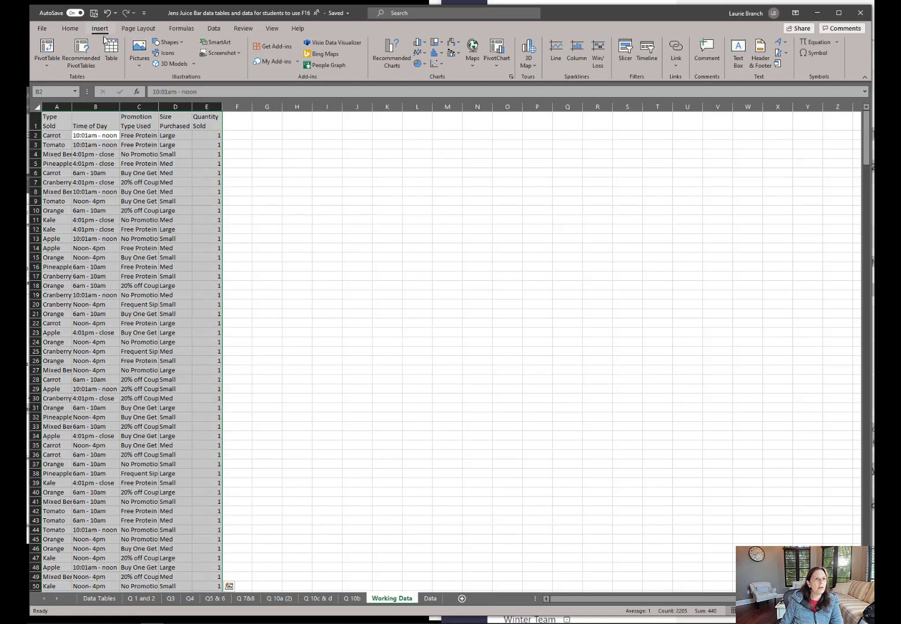
{"action": "left_click", "coordinate": [49, 51]}
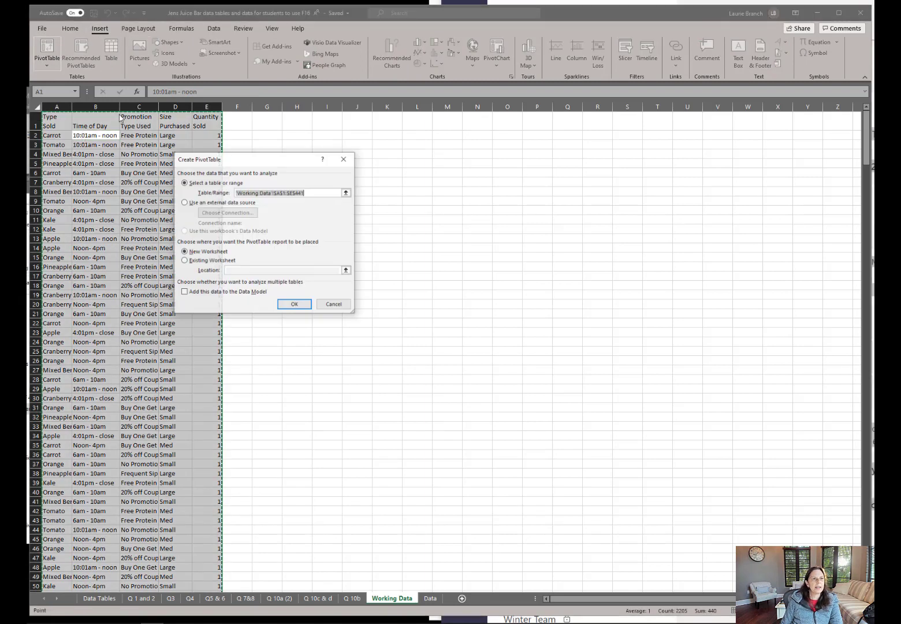
{"action": "left_click", "coordinate": [294, 305]}
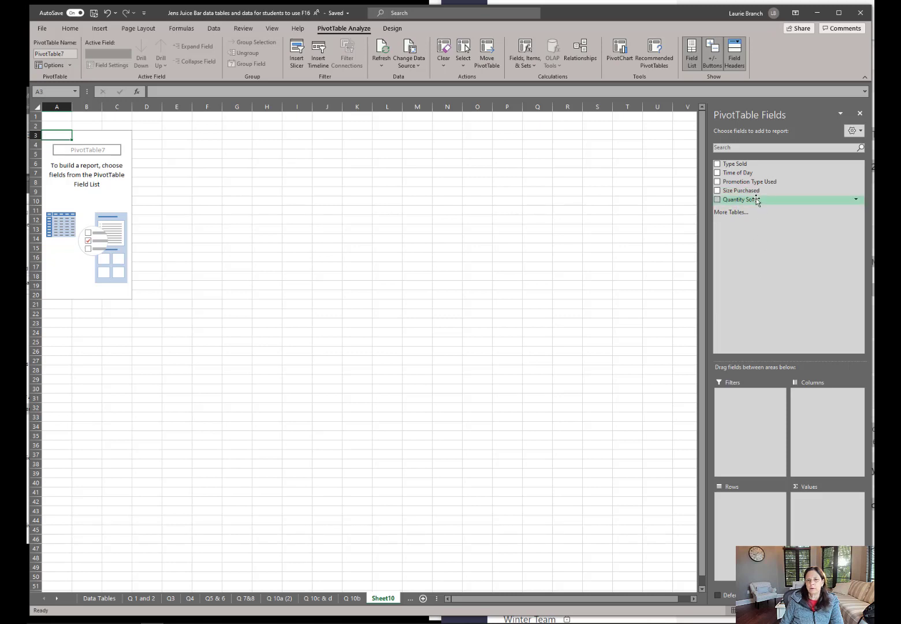
Sum Quantity Sold with Type Sold as rows, and add Time of Day as a report filter set to Noon- 4pm.
{"action": "left_click_drag", "start_coordinate": [757, 201], "coordinate": [814, 495]}
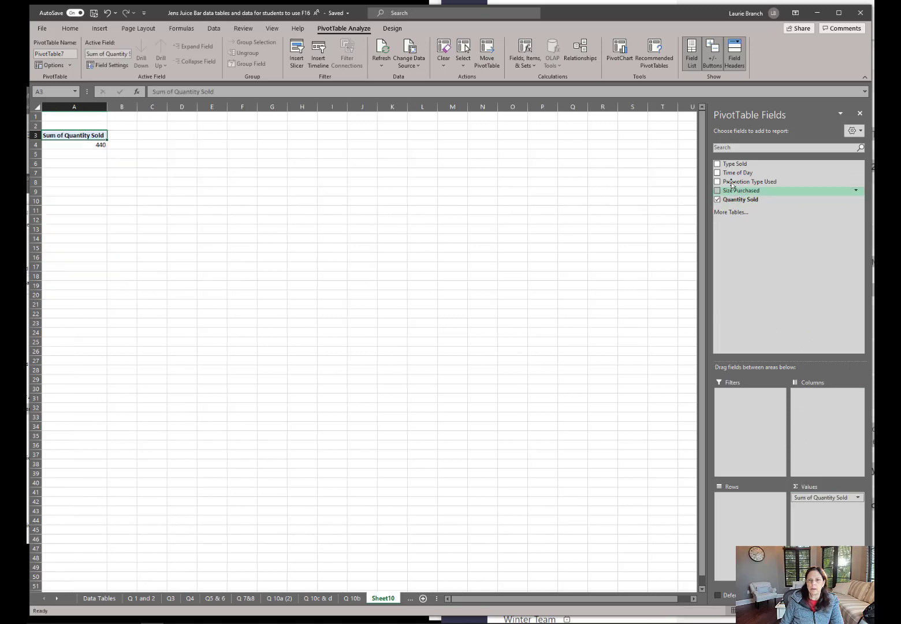
{"action": "left_click_drag", "start_coordinate": [736, 167], "coordinate": [742, 508]}
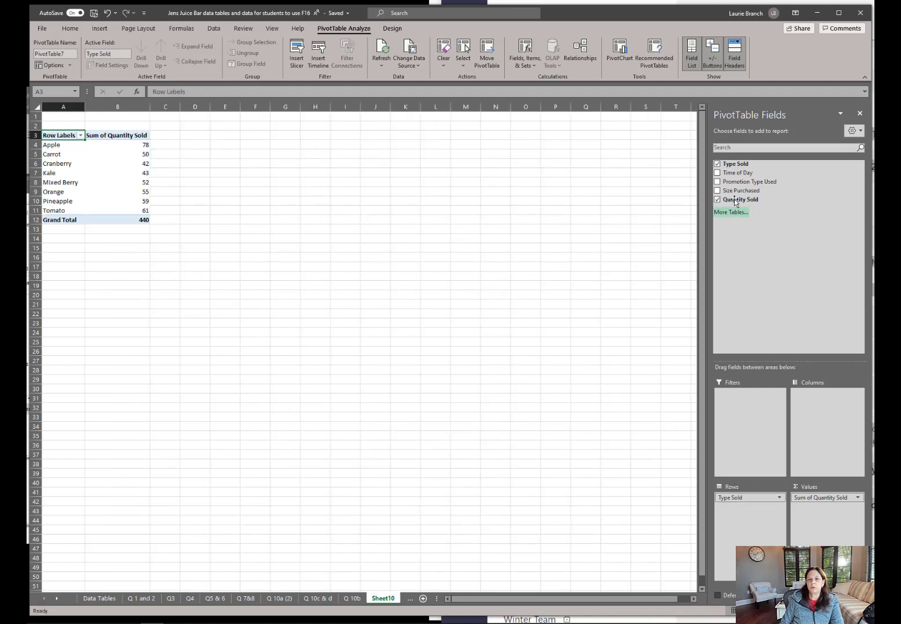
{"action": "left_click_drag", "start_coordinate": [734, 172], "coordinate": [743, 408]}
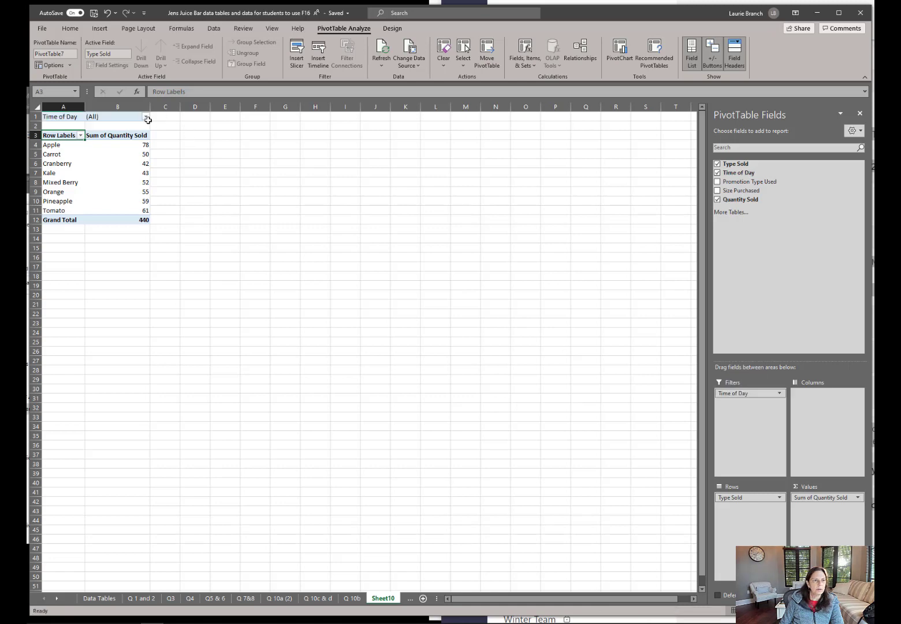
{"action": "left_click", "coordinate": [146, 118]}
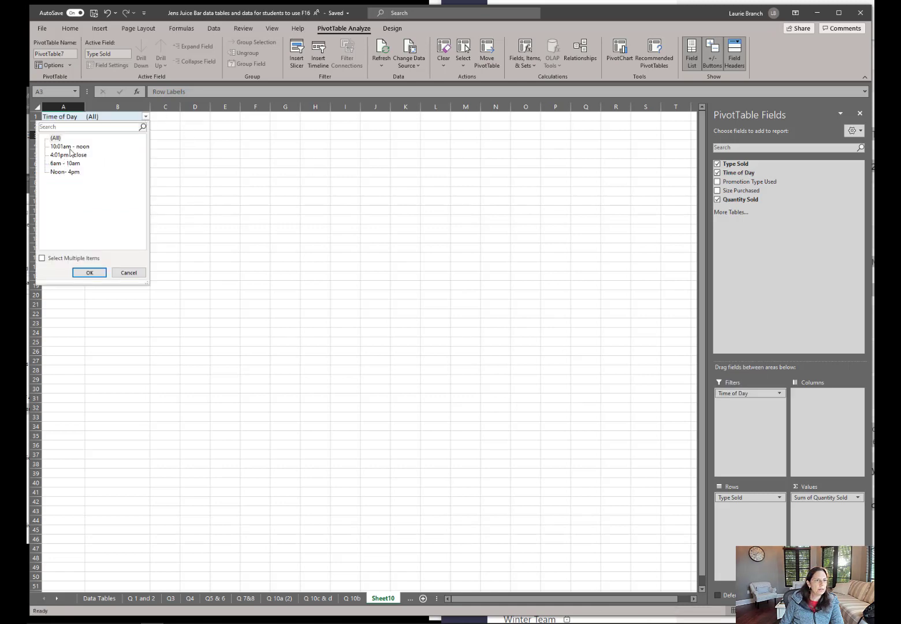
{"action": "left_click", "coordinate": [65, 172]}
{"action": "left_click", "coordinate": [91, 273]}
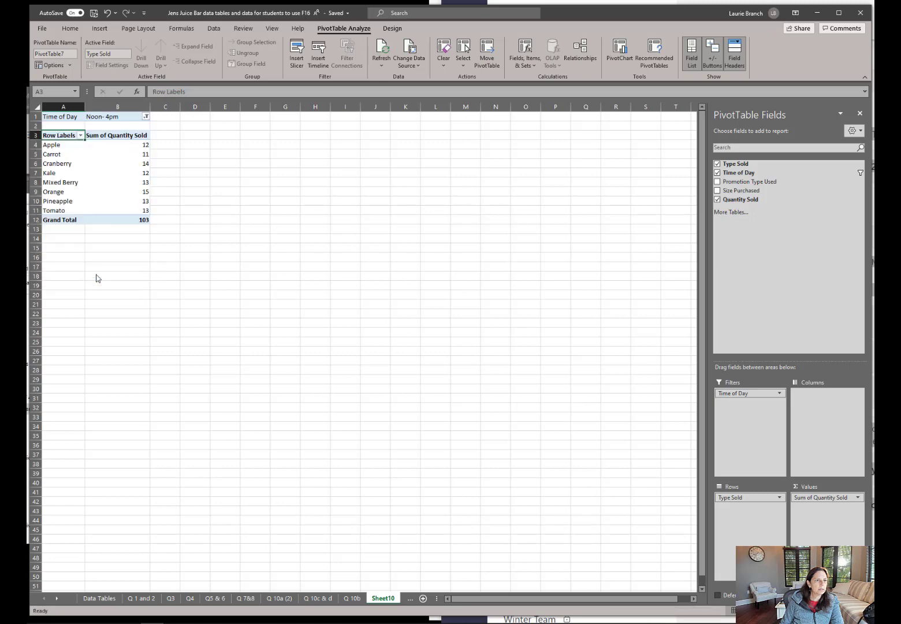
Insert a Clustered Bar chart of the pivot table and place it beside the table, near row 2 from column D.
{"action": "left_click", "coordinate": [62, 145]}
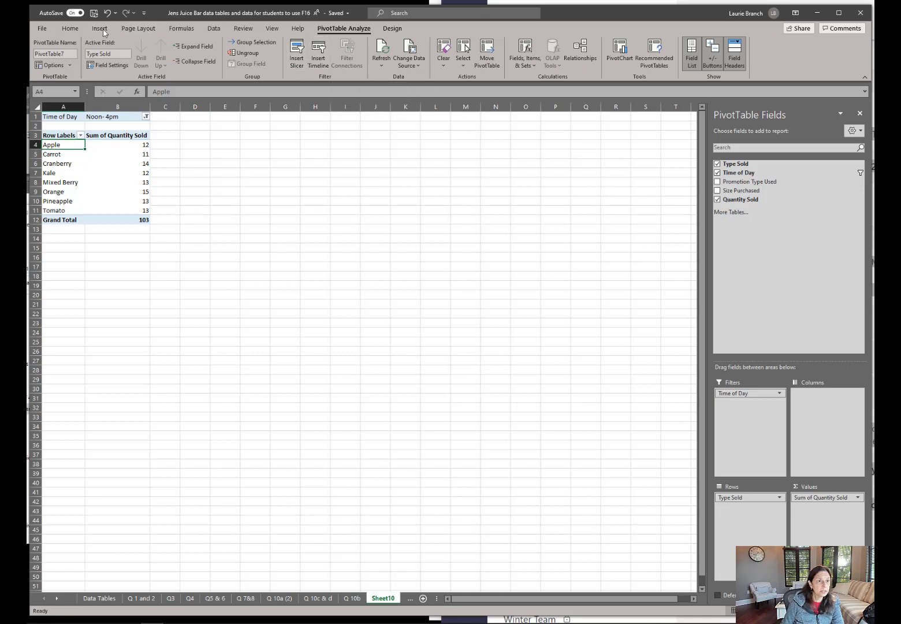
{"action": "left_click", "coordinate": [100, 28]}
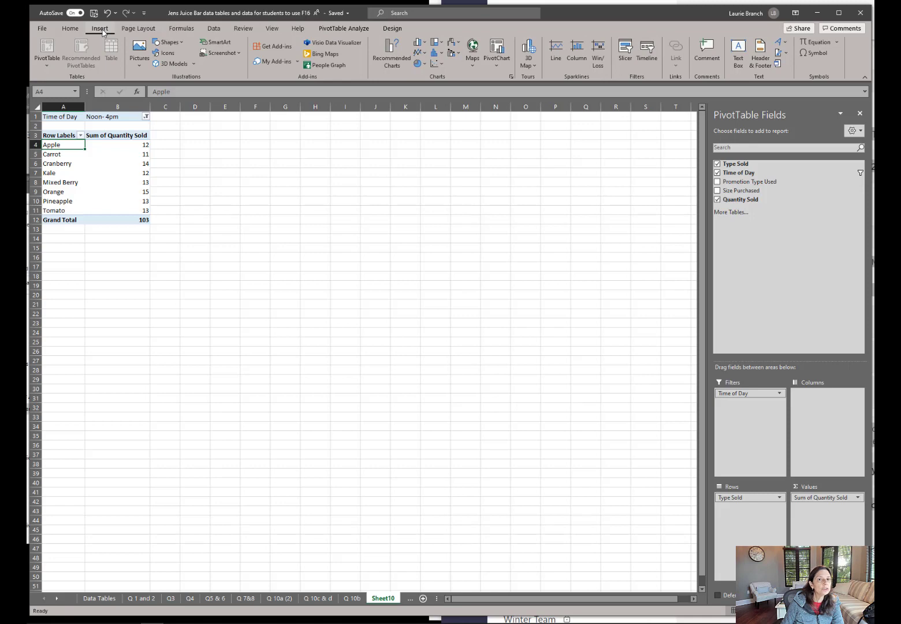
{"action": "left_click", "coordinate": [397, 61]}
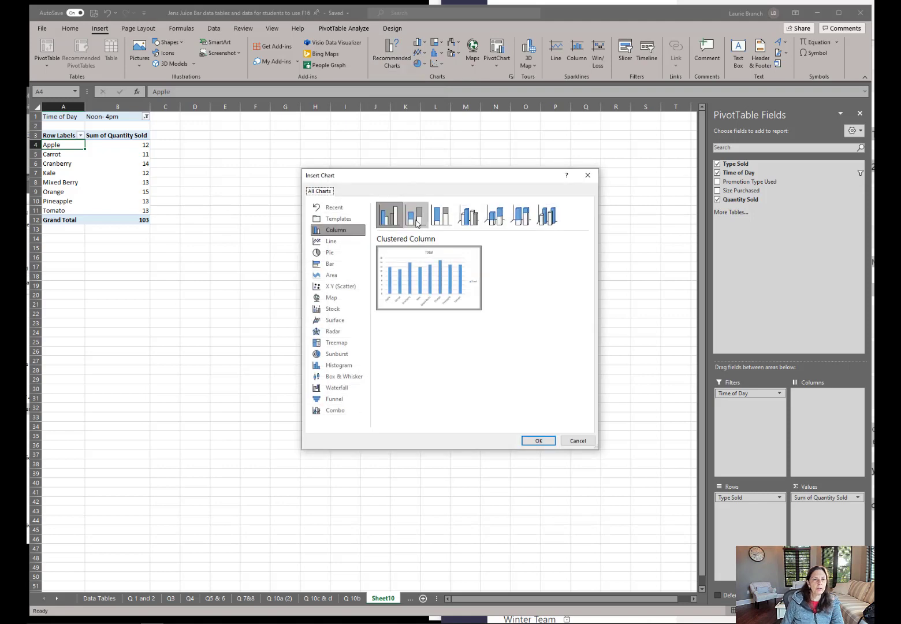
{"action": "mouse_move", "coordinate": [435, 298]}
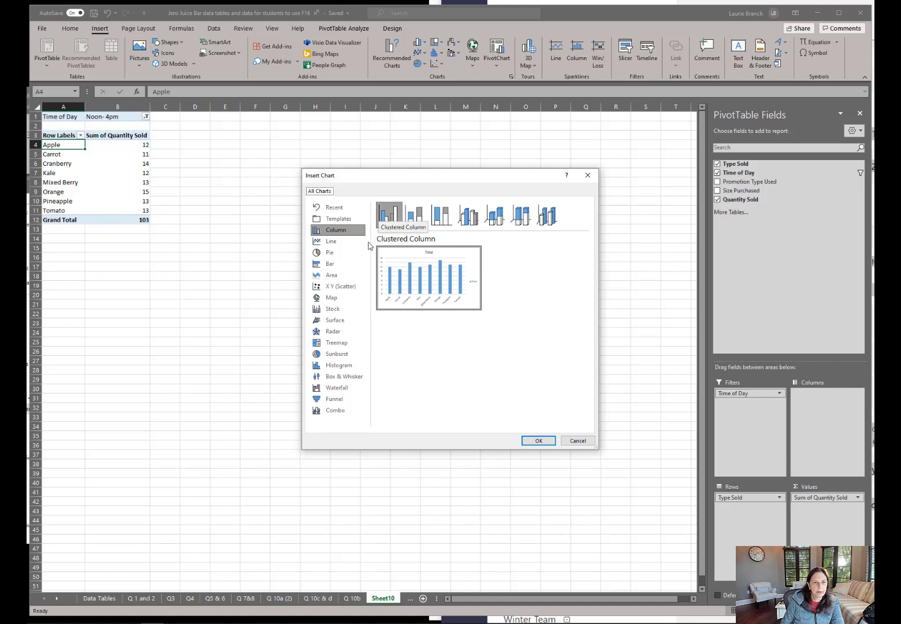
{"action": "left_click", "coordinate": [345, 269]}
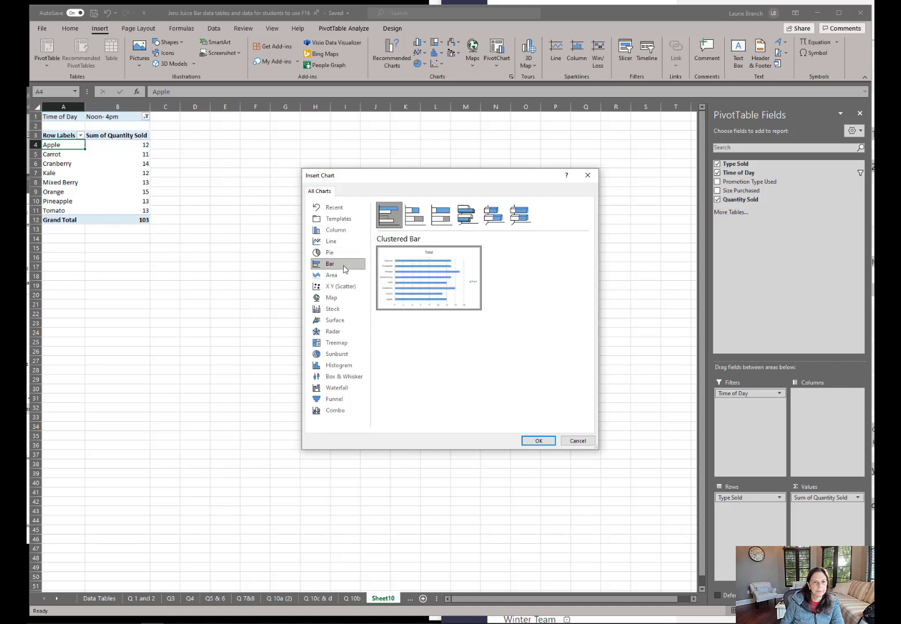
{"action": "left_click", "coordinate": [533, 440]}
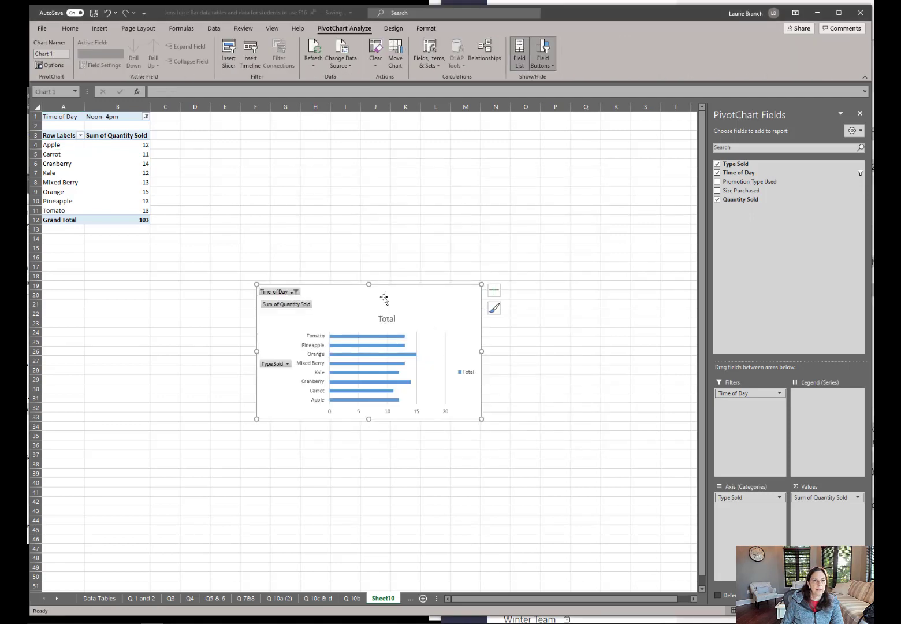
{"action": "left_click_drag", "start_coordinate": [382, 287], "coordinate": [310, 129]}
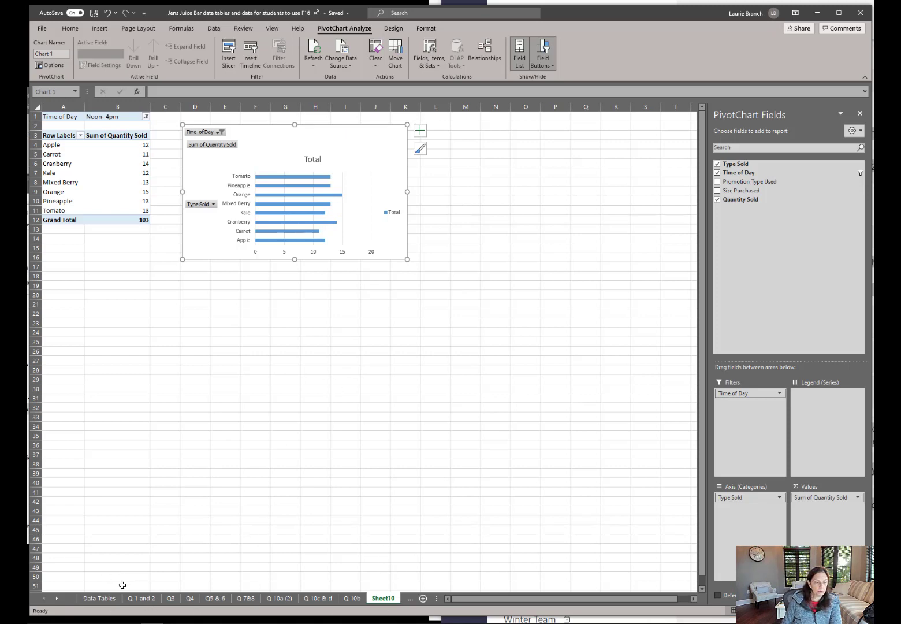
Rename the new pivot table and chart sheet as "Q 11".
{"action": "left_click", "coordinate": [58, 600]}
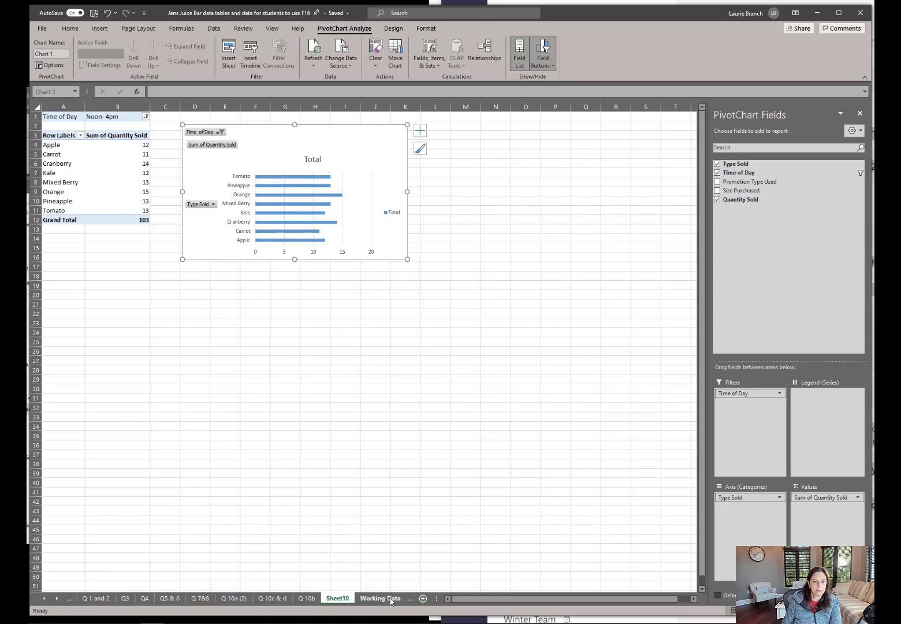
{"action": "left_click", "coordinate": [382, 599]}
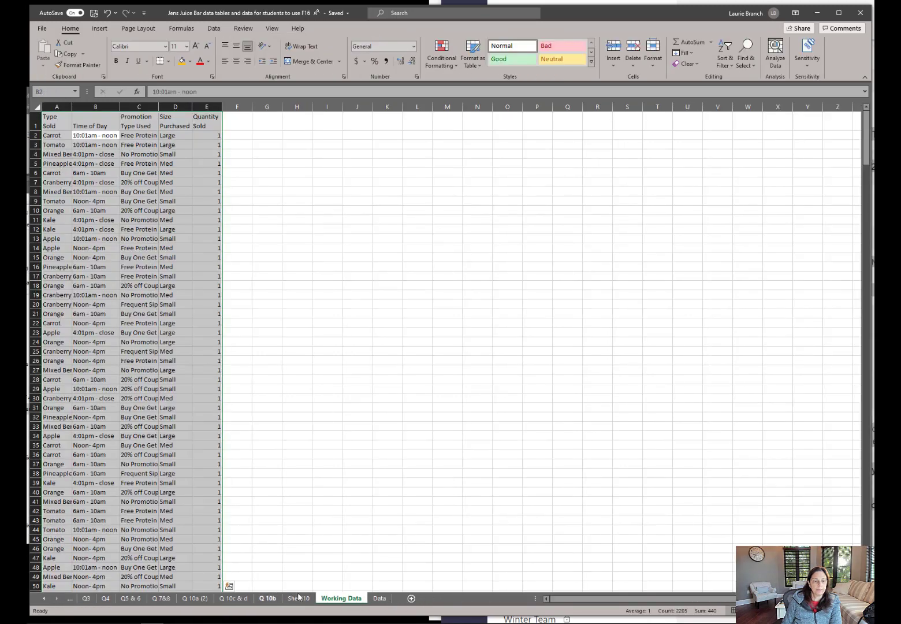
{"action": "left_click", "coordinate": [299, 598]}
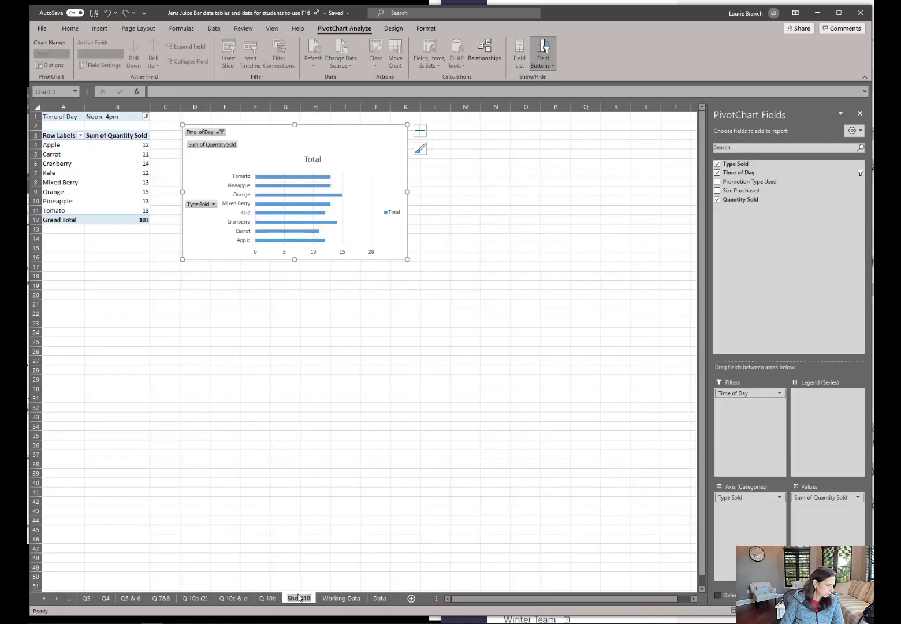
{"action": "type", "text": "Q 11"}
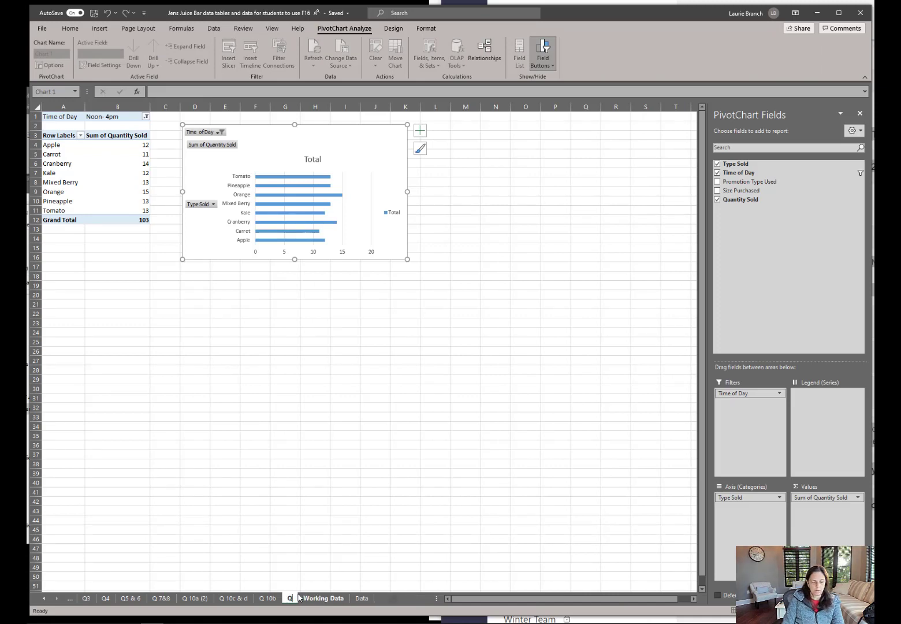
{"action": "key", "text": "Return"}
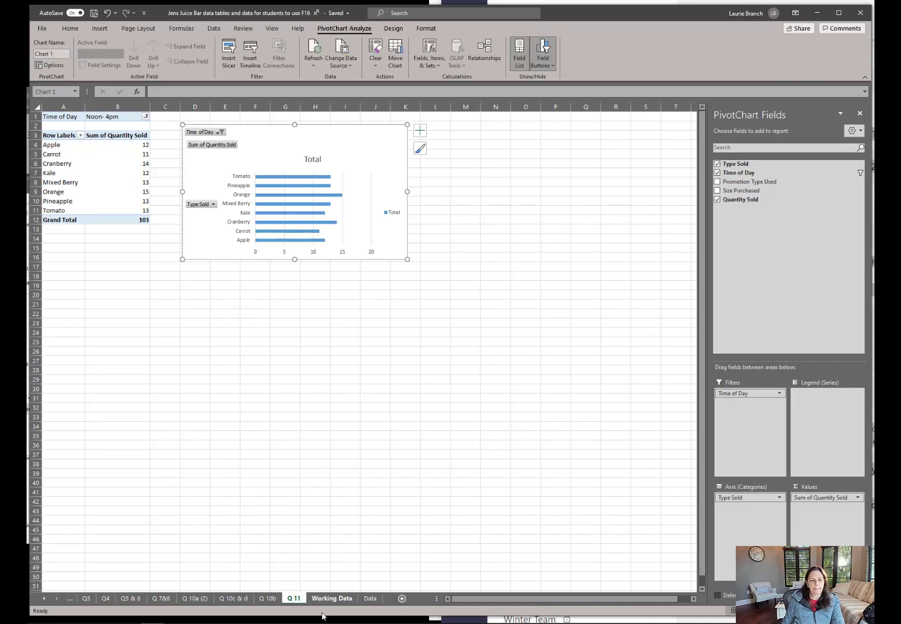
Create a pivot table on a new worksheet from the full data range of the Working Data sheet.
{"action": "left_click", "coordinate": [331, 597]}
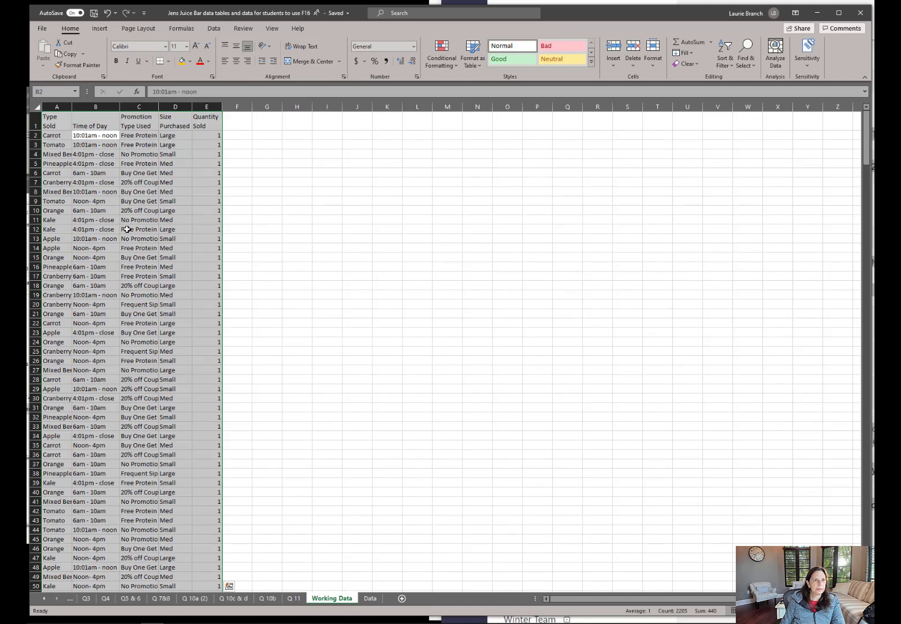
{"action": "left_click", "coordinate": [120, 146]}
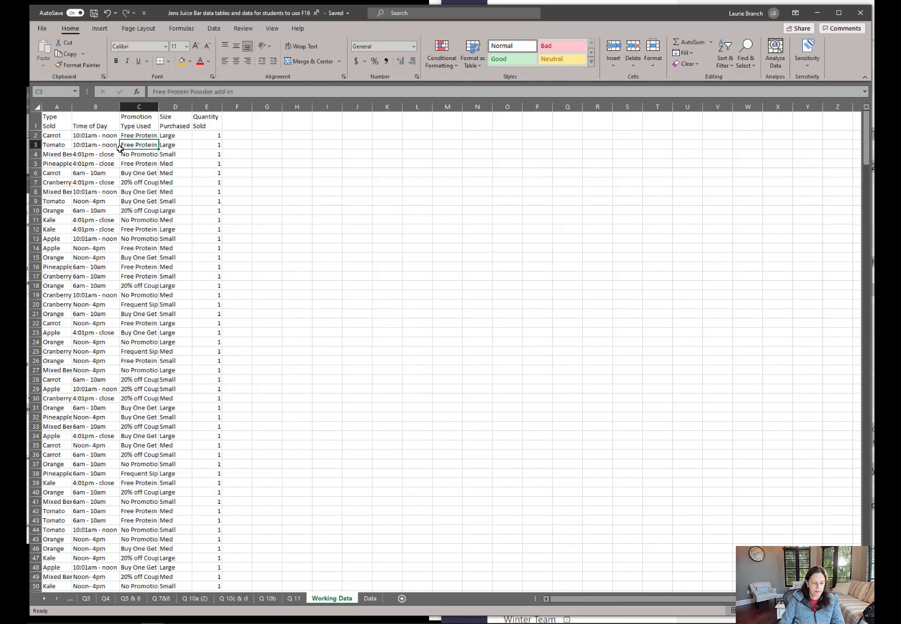
{"action": "key", "text": "ctrl+a"}
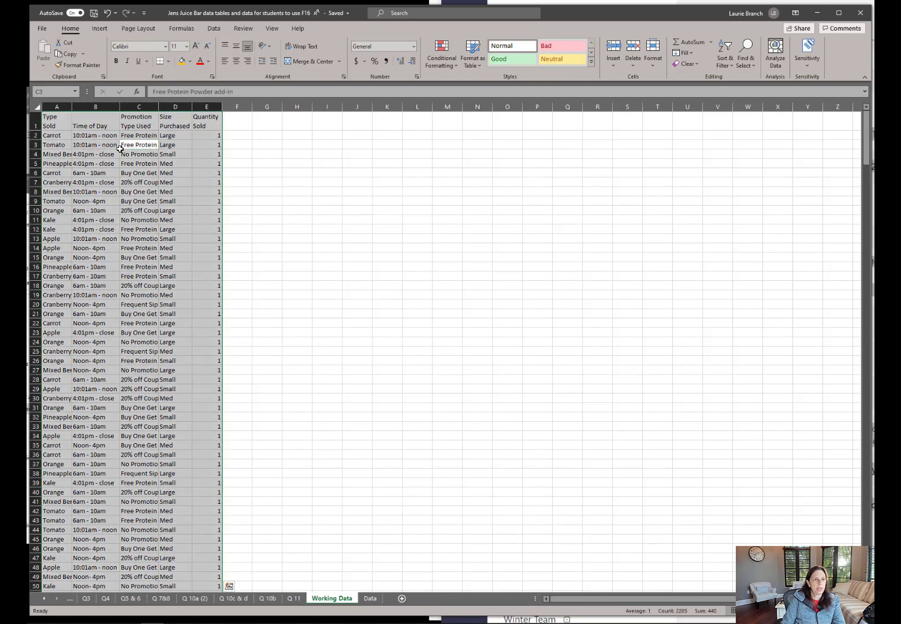
{"action": "left_click", "coordinate": [99, 28]}
{"action": "left_click", "coordinate": [43, 63]}
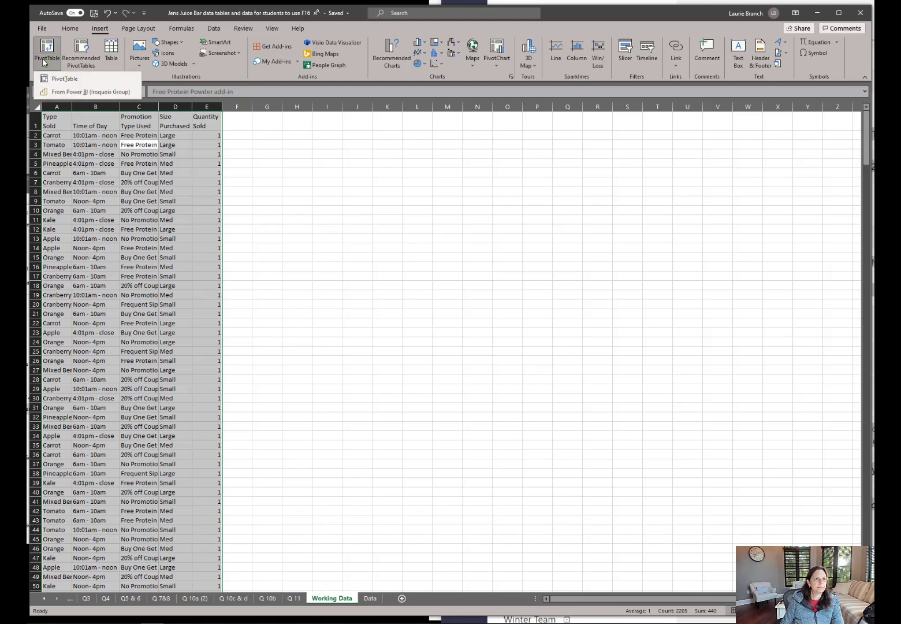
{"action": "left_click", "coordinate": [58, 79]}
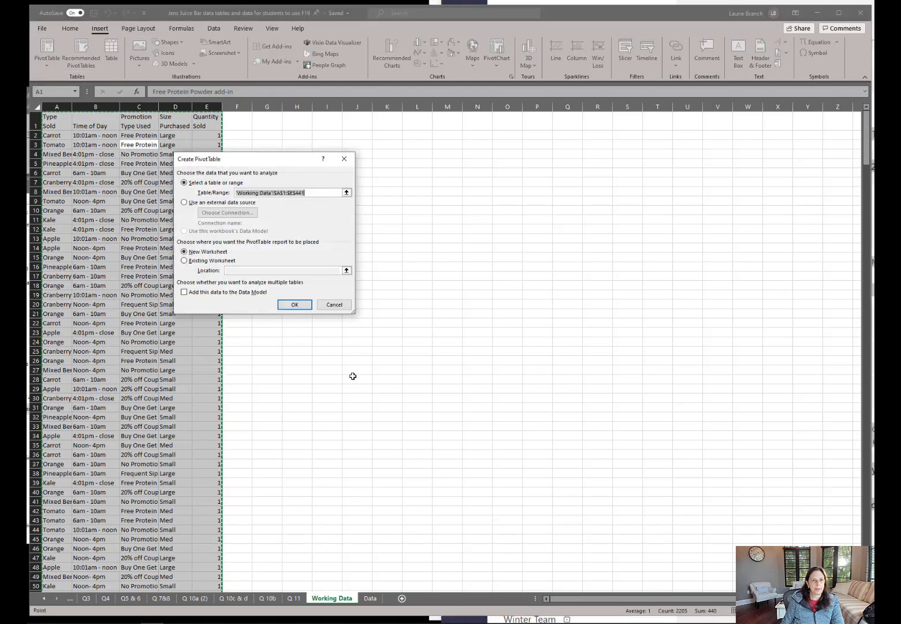
{"action": "left_click", "coordinate": [295, 308]}
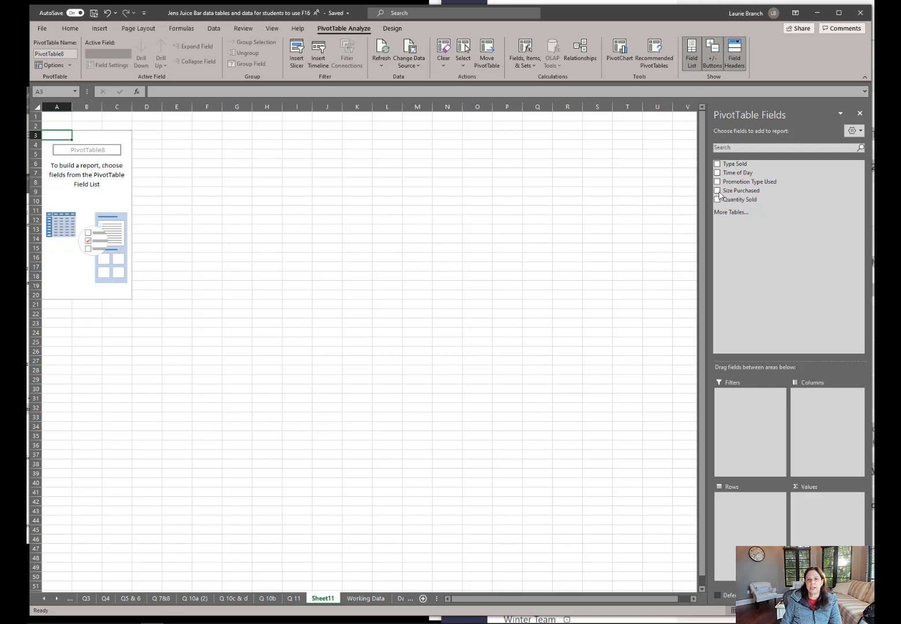
Sum Quantity Sold with Time of Day as rows, and add Type Sold as a report filter set to Apple.
{"action": "left_click_drag", "start_coordinate": [732, 164], "coordinate": [732, 404]}
{"action": "left_click_drag", "start_coordinate": [738, 173], "coordinate": [748, 517]}
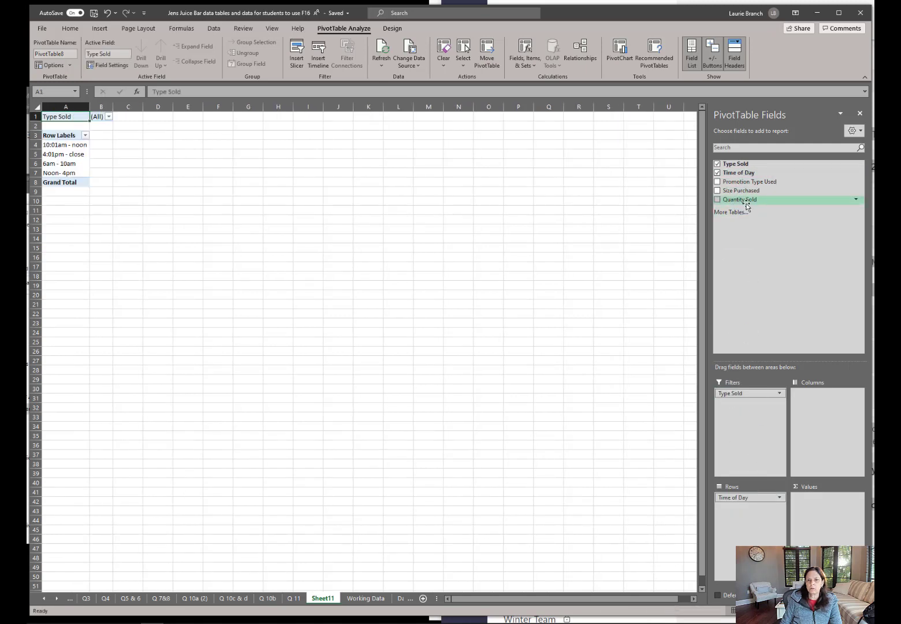
{"action": "left_click_drag", "start_coordinate": [739, 199], "coordinate": [834, 523]}
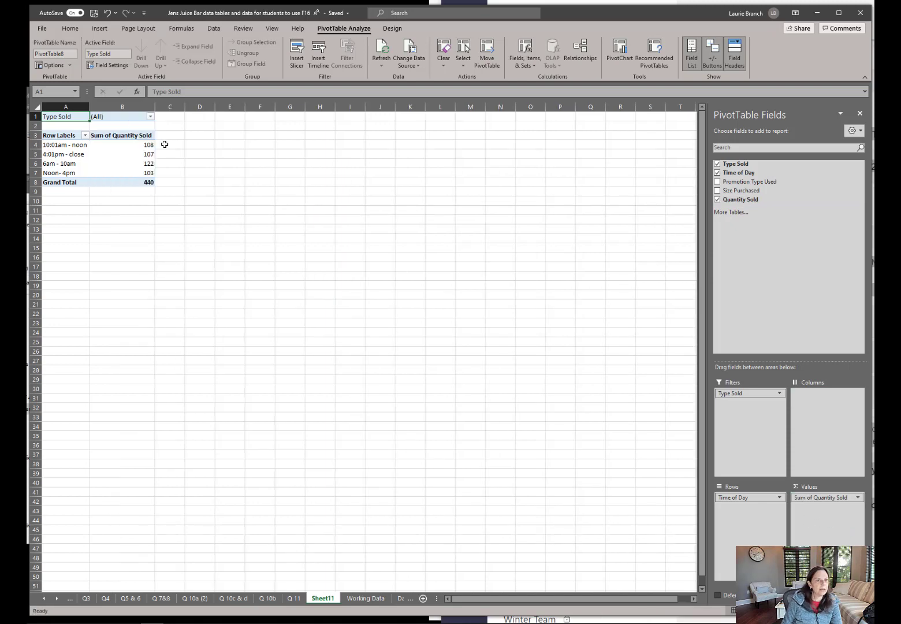
{"action": "left_click", "coordinate": [150, 117]}
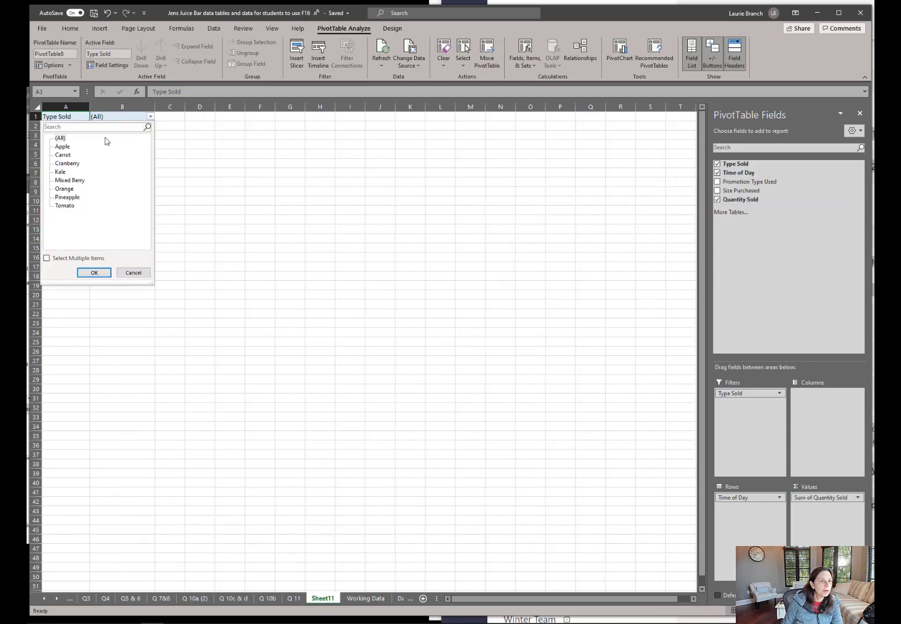
{"action": "left_click", "coordinate": [65, 148]}
{"action": "left_click", "coordinate": [95, 272]}
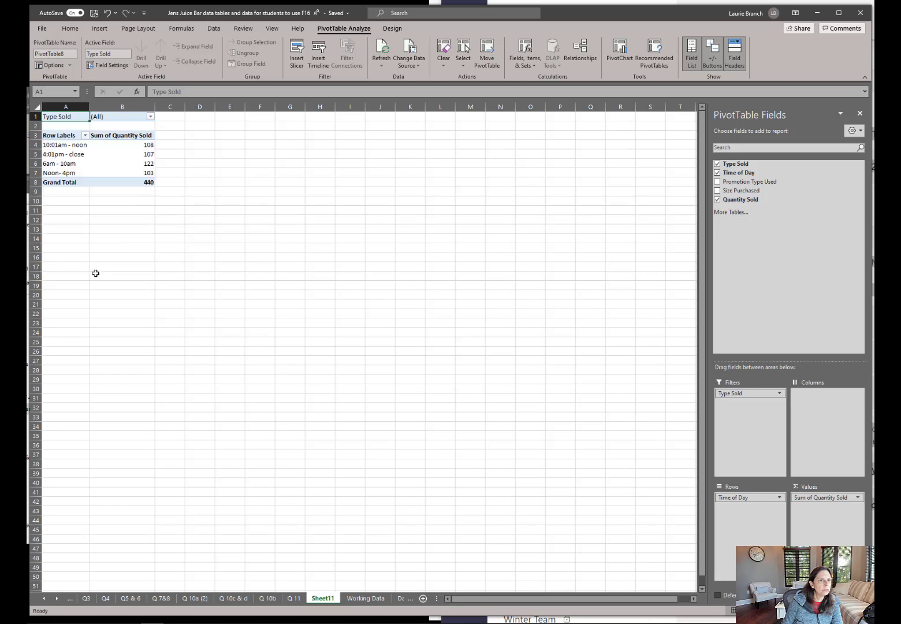
Insert a Clustered Column chart of the pivot table and place it beside the table, near row 2 from column E.
{"action": "left_click", "coordinate": [104, 155]}
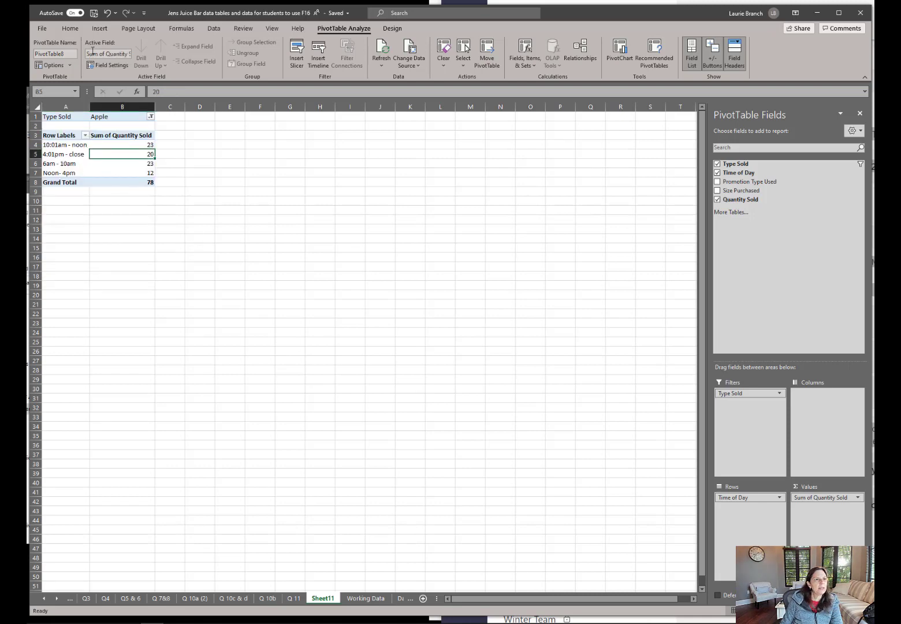
{"action": "left_click", "coordinate": [99, 28]}
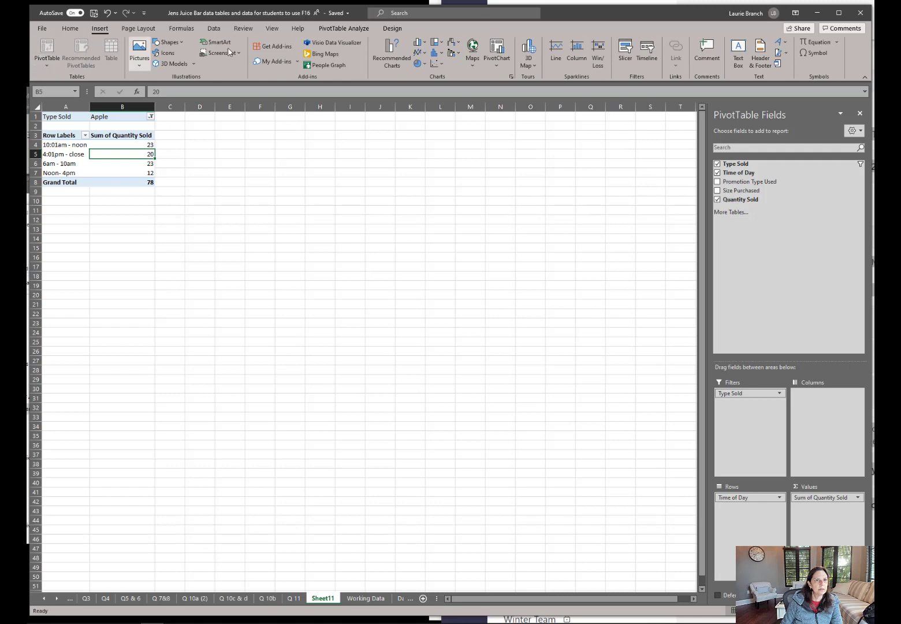
{"action": "left_click", "coordinate": [380, 69]}
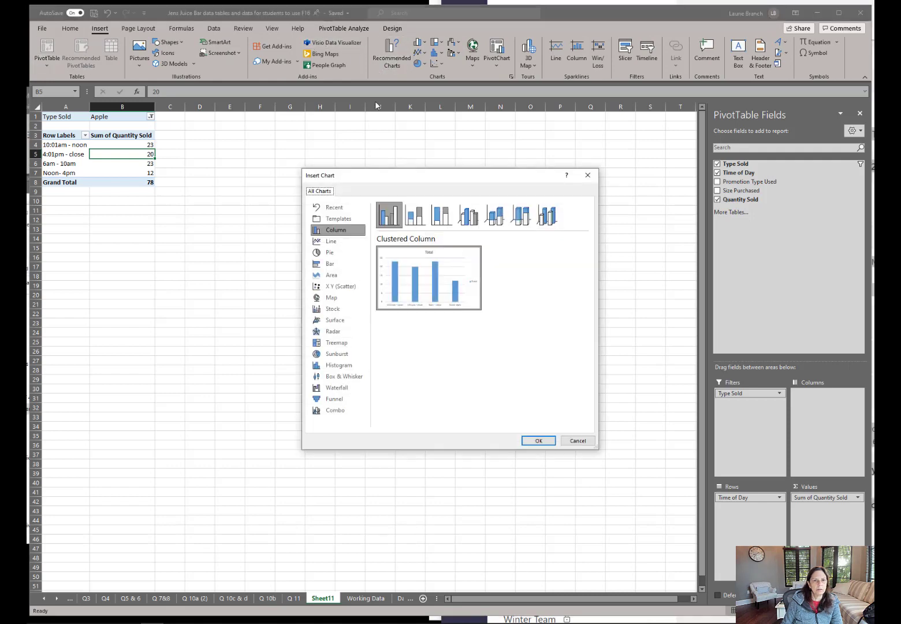
{"action": "left_click", "coordinate": [329, 254]}
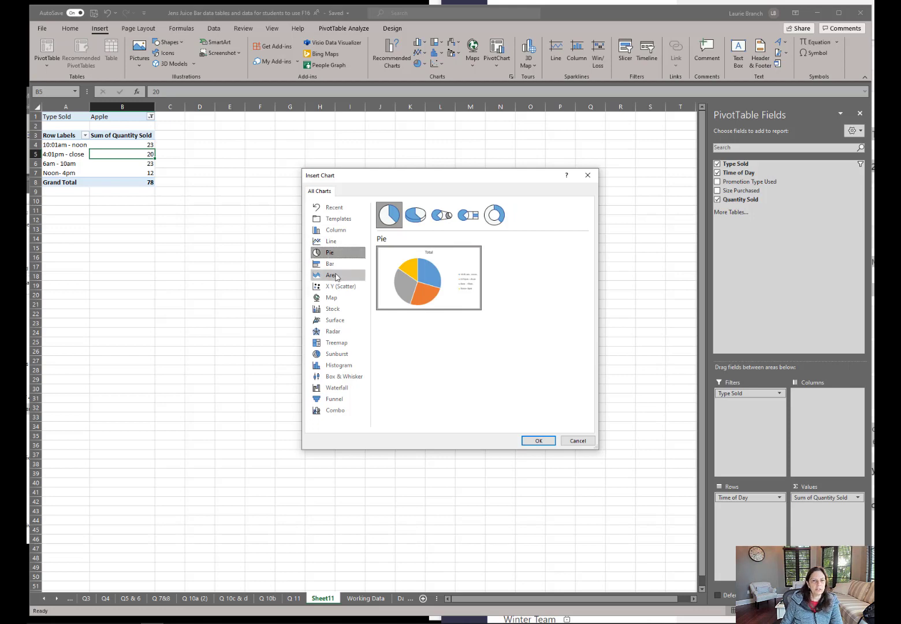
{"action": "left_click", "coordinate": [338, 276]}
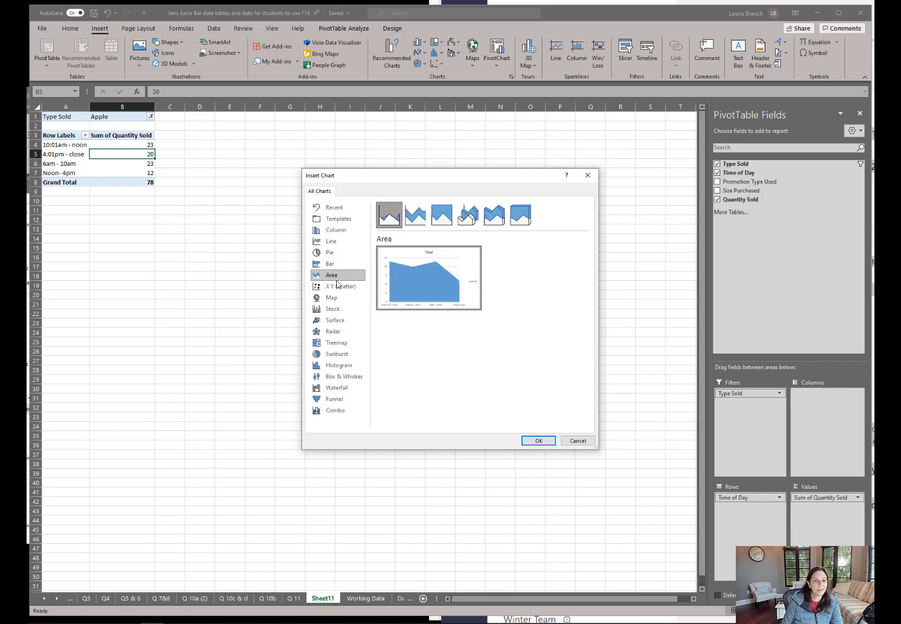
{"action": "left_click", "coordinate": [335, 242]}
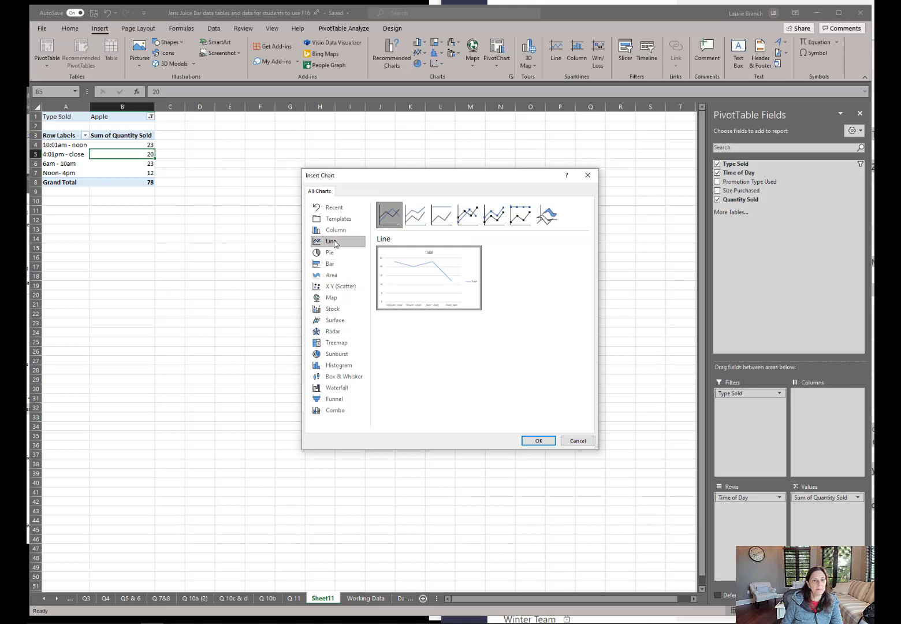
{"action": "left_click", "coordinate": [338, 231]}
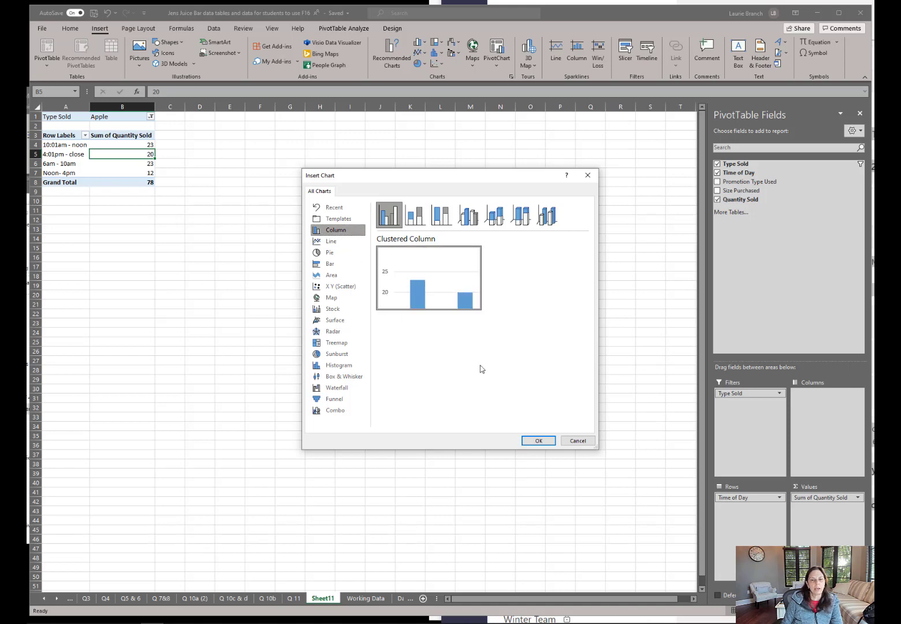
{"action": "mouse_move", "coordinate": [453, 302]}
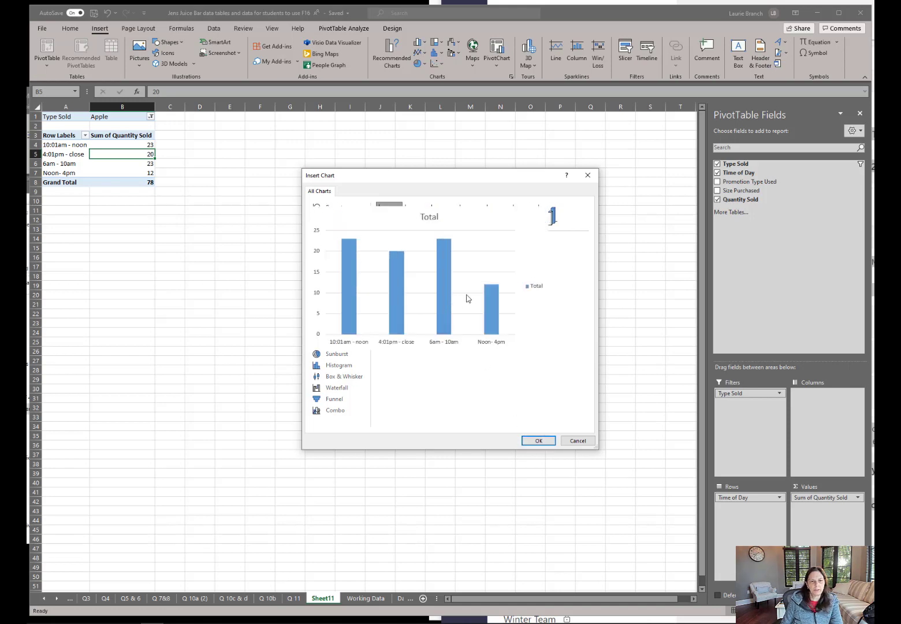
{"action": "left_click", "coordinate": [537, 440]}
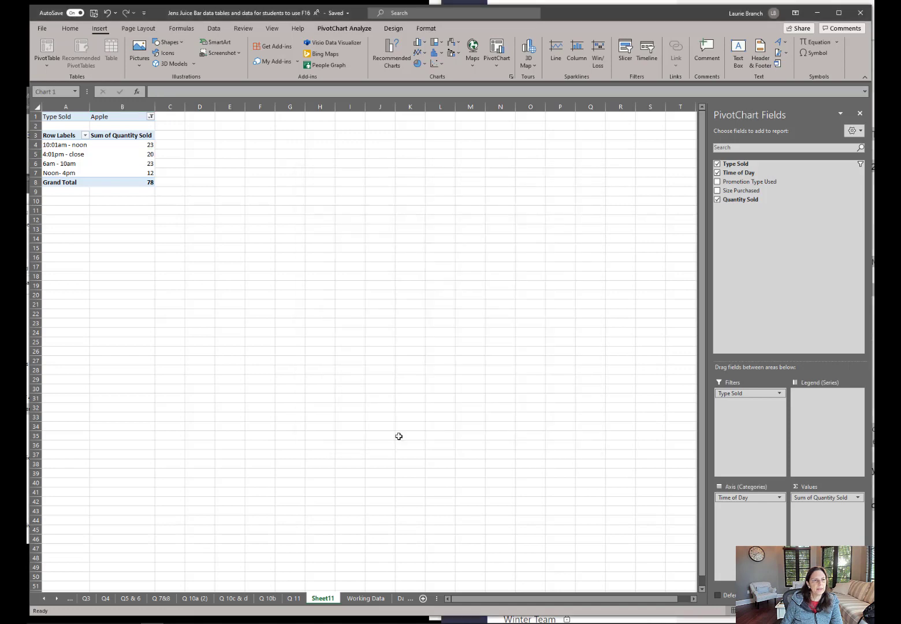
{"action": "left_click_drag", "start_coordinate": [385, 303], "coordinate": [356, 148]}
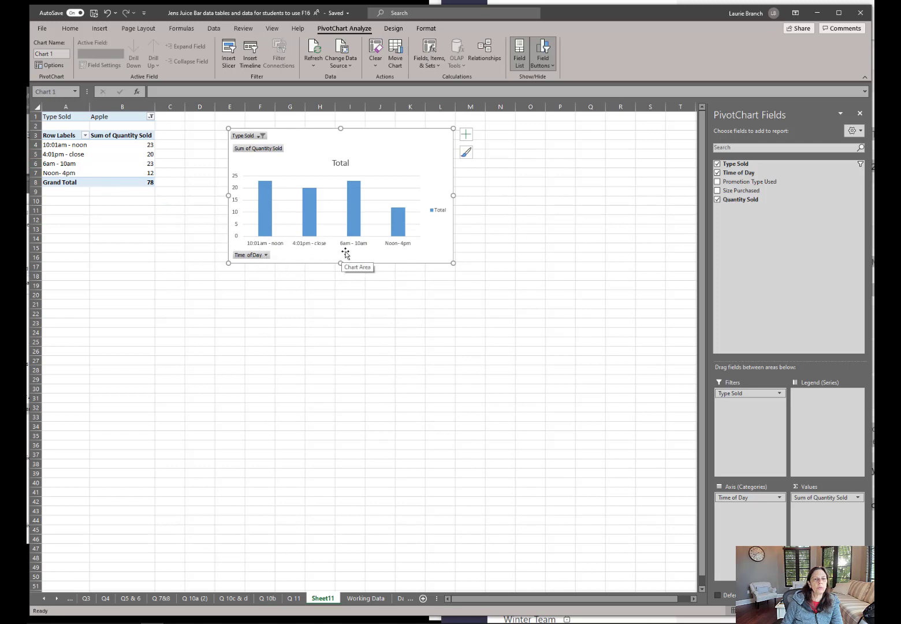
Move the "6am - 10am" row to the beginning of the pivot table's Time of Day items.
{"action": "left_click", "coordinate": [49, 165]}
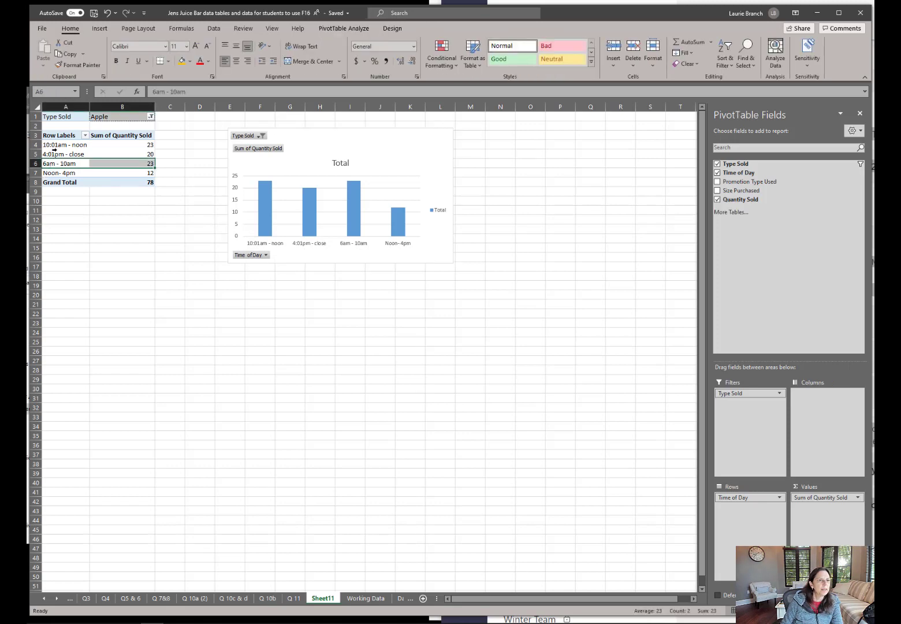
{"action": "left_click", "coordinate": [54, 148], "text": "shift"}
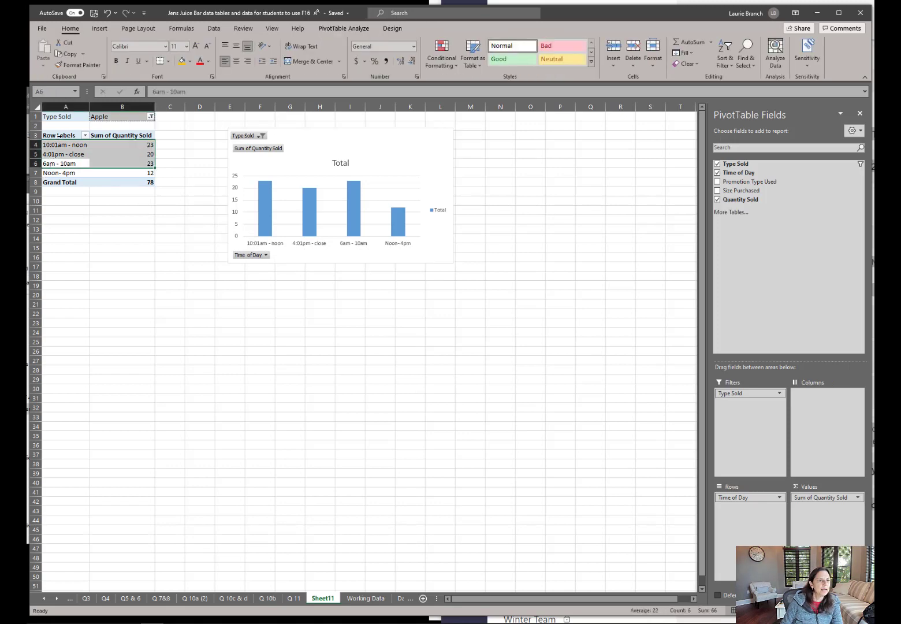
{"action": "left_click", "coordinate": [65, 165]}
{"action": "mouse_move", "coordinate": [74, 165]}
{"action": "left_mouse_down"}
{"action": "mouse_move", "coordinate": [67, 144]}
{"action": "mouse_move", "coordinate": [65, 174]}
{"action": "mouse_move", "coordinate": [65, 145]}
{"action": "mouse_move", "coordinate": [67, 165]}
{"action": "left_mouse_up"}
{"action": "right_click", "coordinate": [69, 164]}
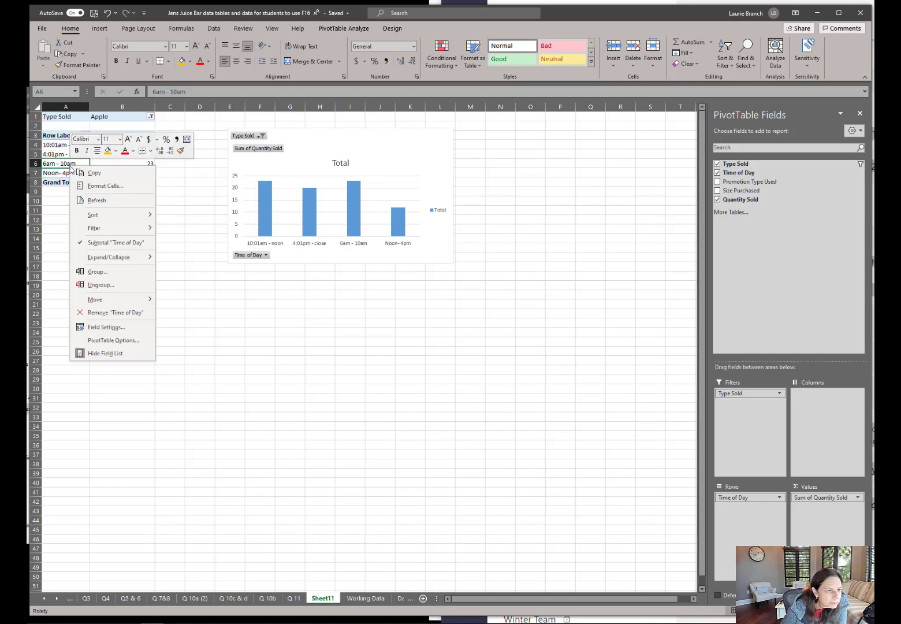
{"action": "mouse_move", "coordinate": [124, 302]}
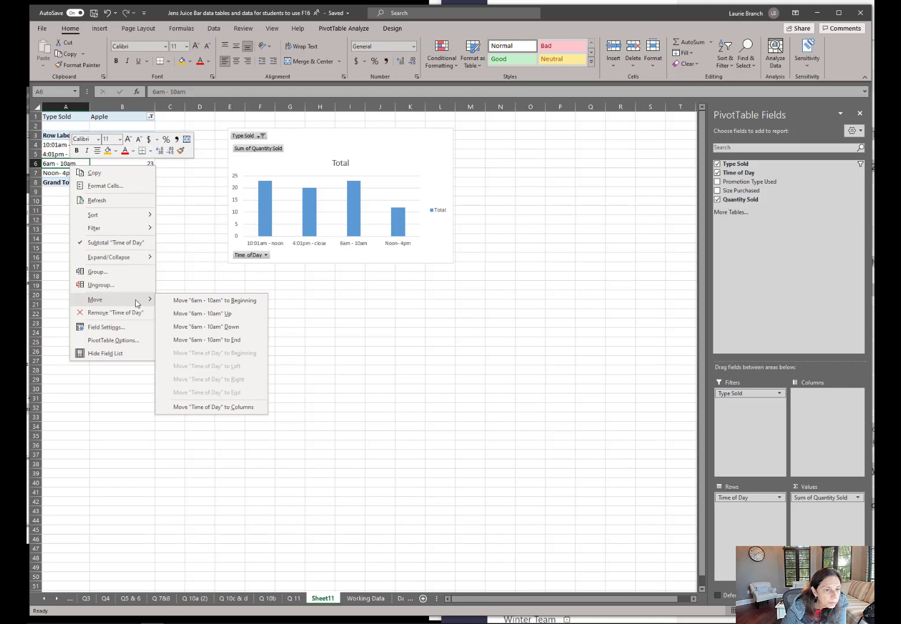
{"action": "left_click", "coordinate": [193, 301]}
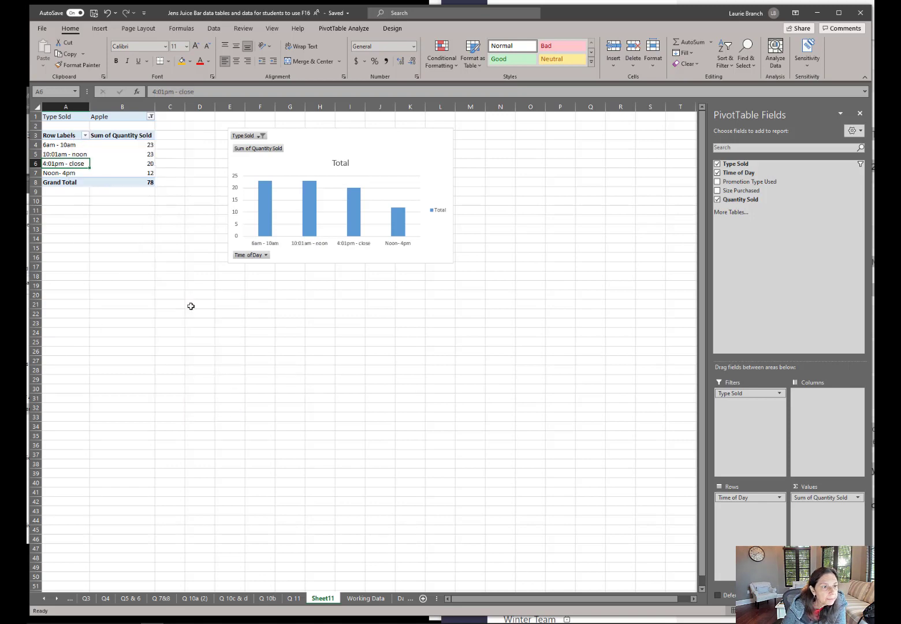
Move the "Noon- 4pm" row up one place so it comes before "4:01pm - close".
{"action": "left_click", "coordinate": [61, 173]}
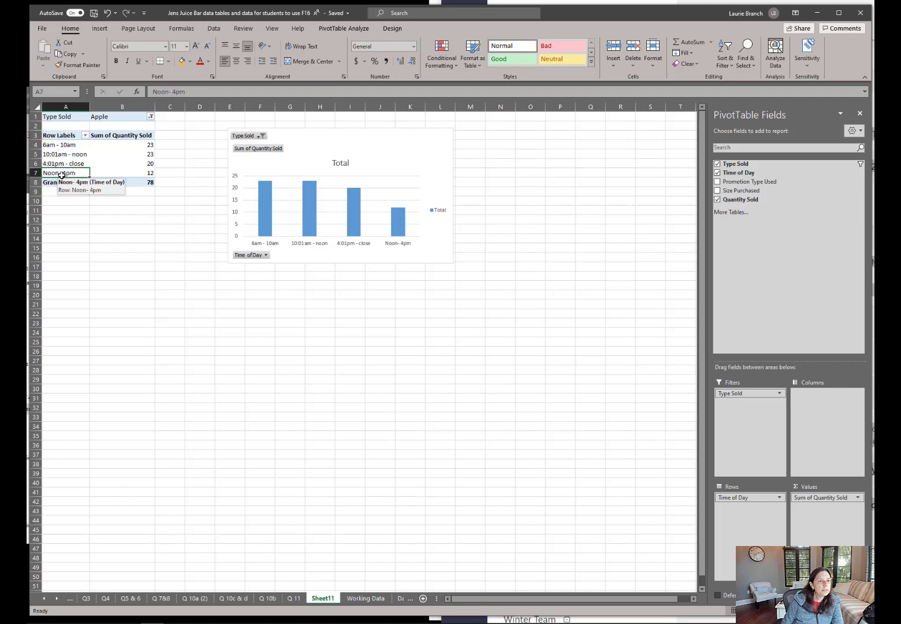
{"action": "right_click", "coordinate": [61, 175]}
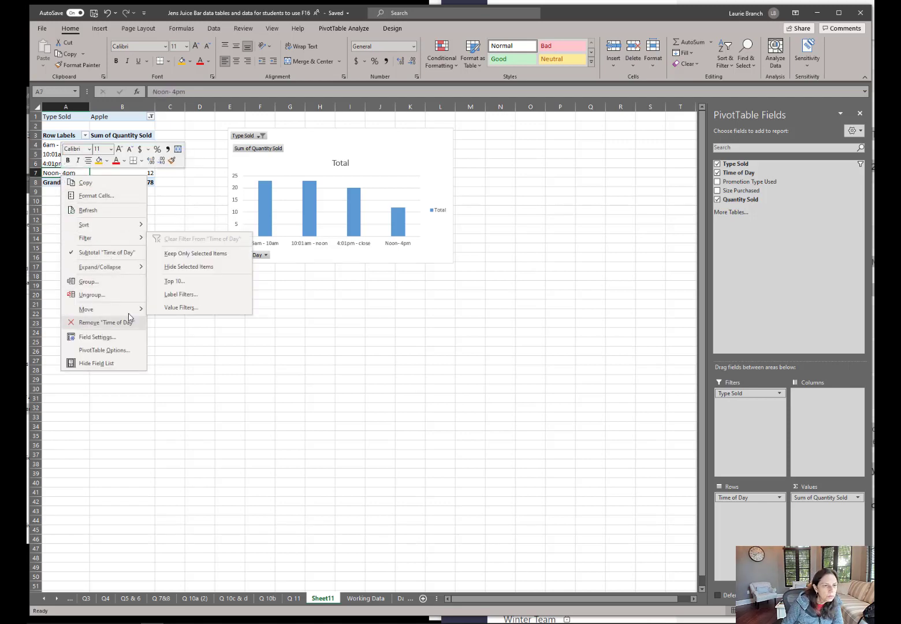
{"action": "mouse_move", "coordinate": [133, 317]}
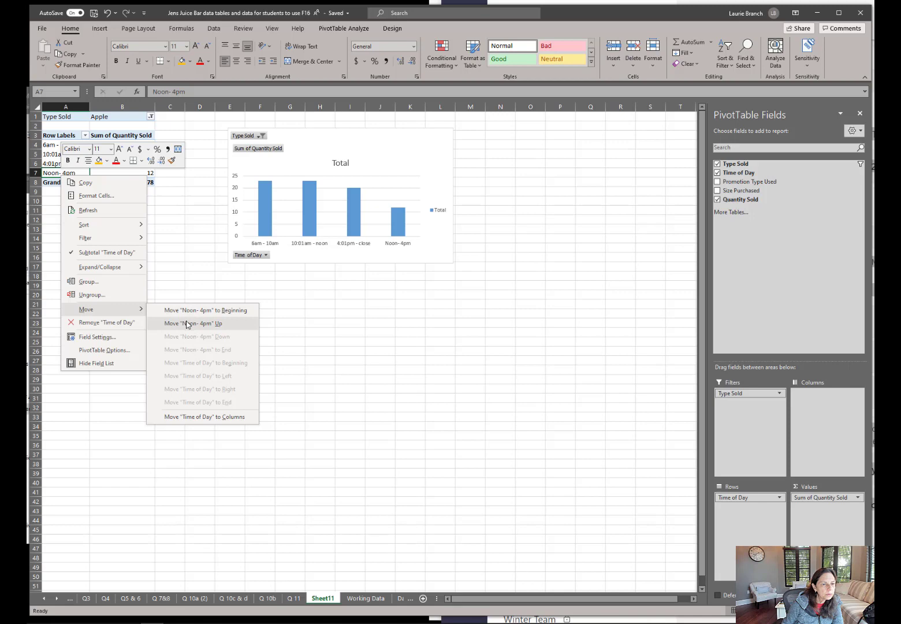
{"action": "left_click", "coordinate": [186, 324]}
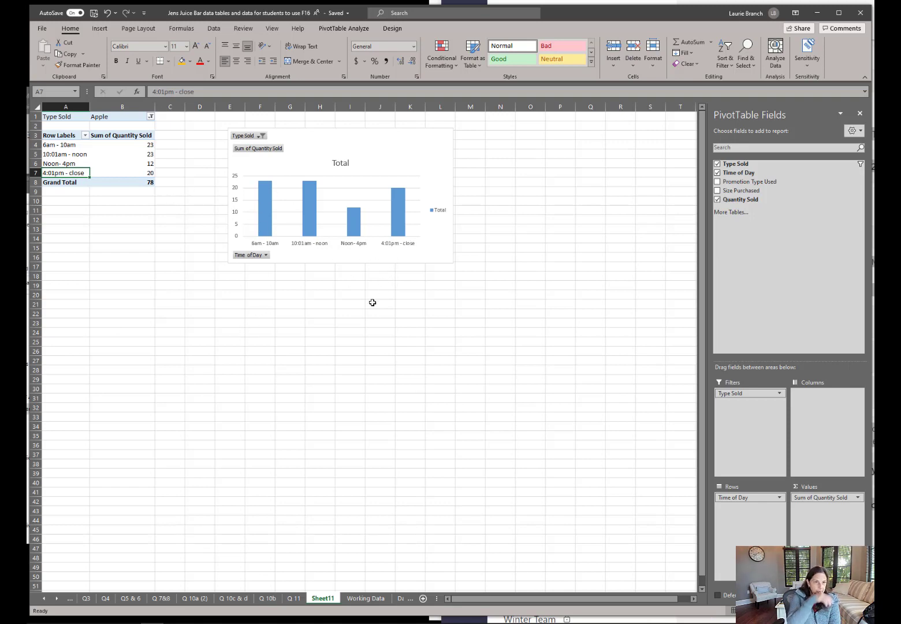
Change the pivot chart's type from Clustered Column to Line.
{"action": "right_click", "coordinate": [323, 151]}
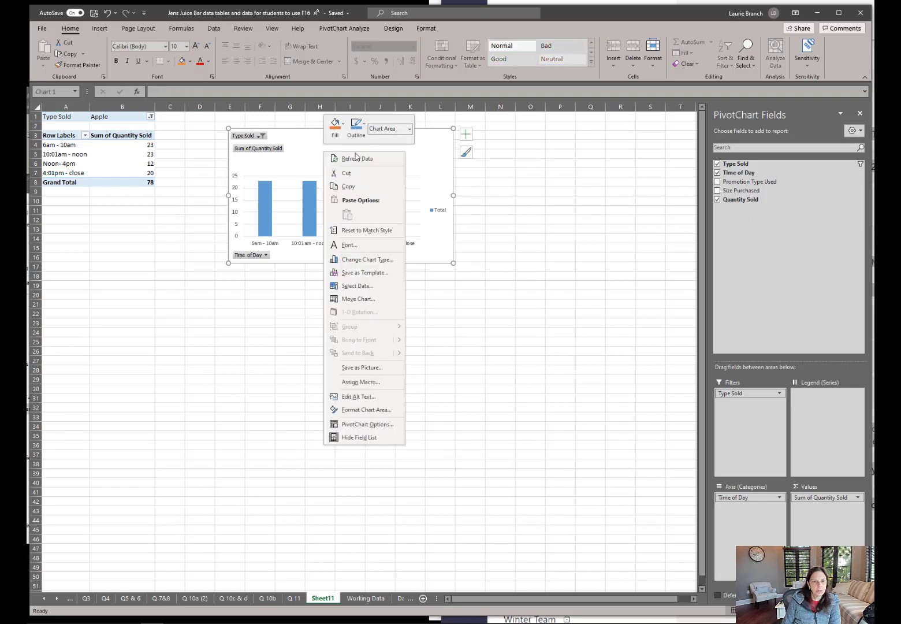
{"action": "left_click", "coordinate": [378, 259]}
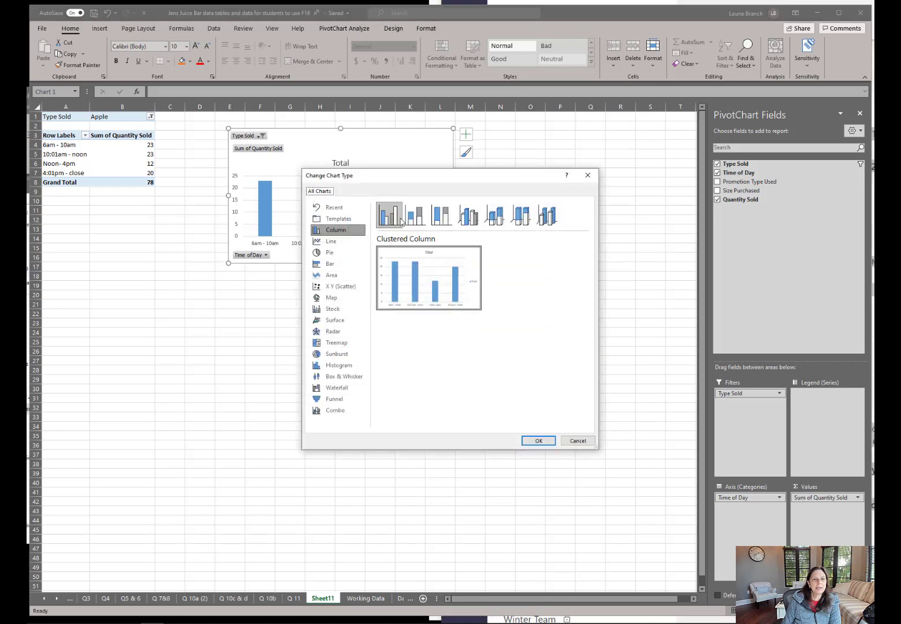
{"action": "left_click", "coordinate": [337, 241]}
{"action": "left_click", "coordinate": [552, 443]}
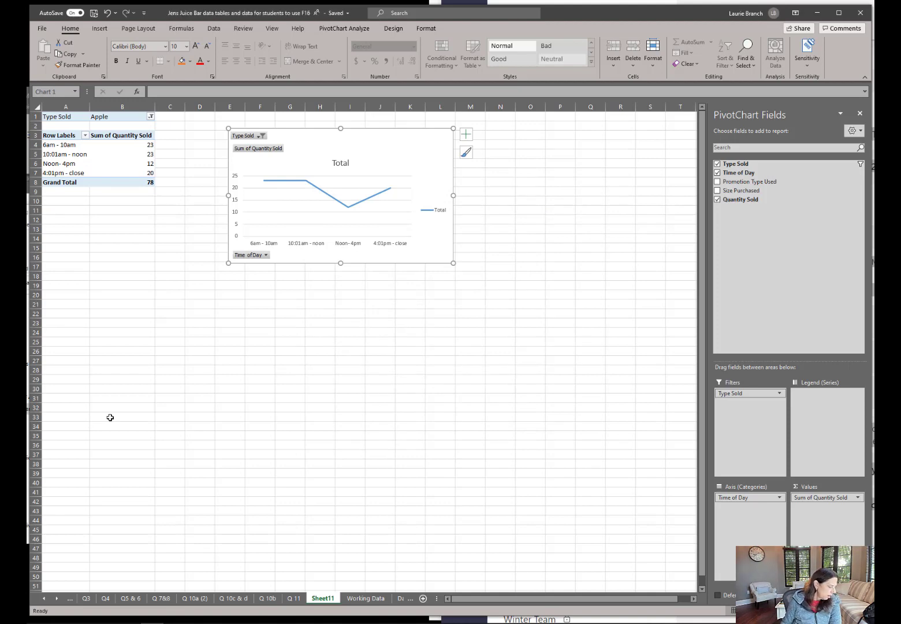
Rename the Apple sales pivot sheet as "Q12" and return to the Working Data sheet.
{"action": "double_click", "coordinate": [322, 599]}
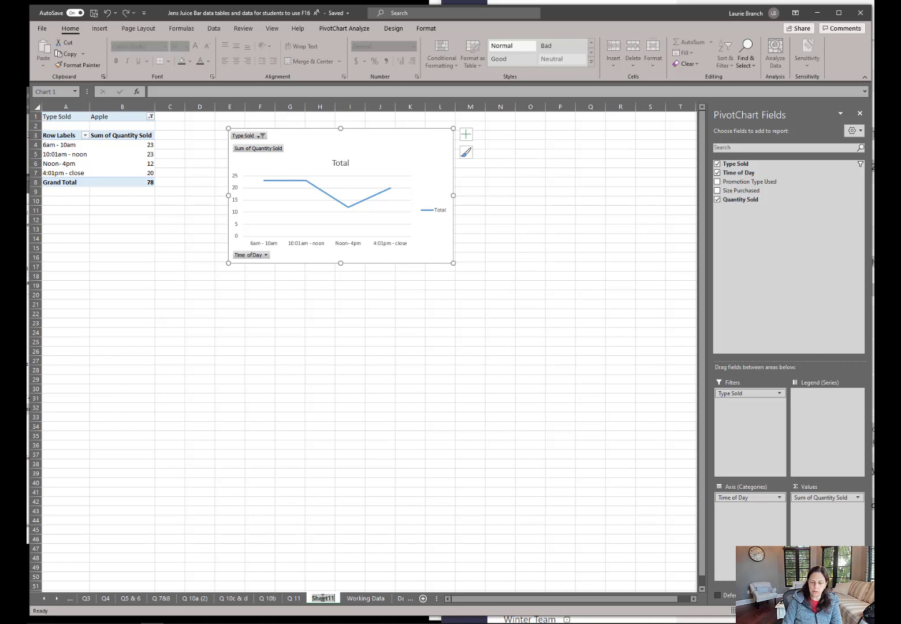
{"action": "type", "text": "Q12"}
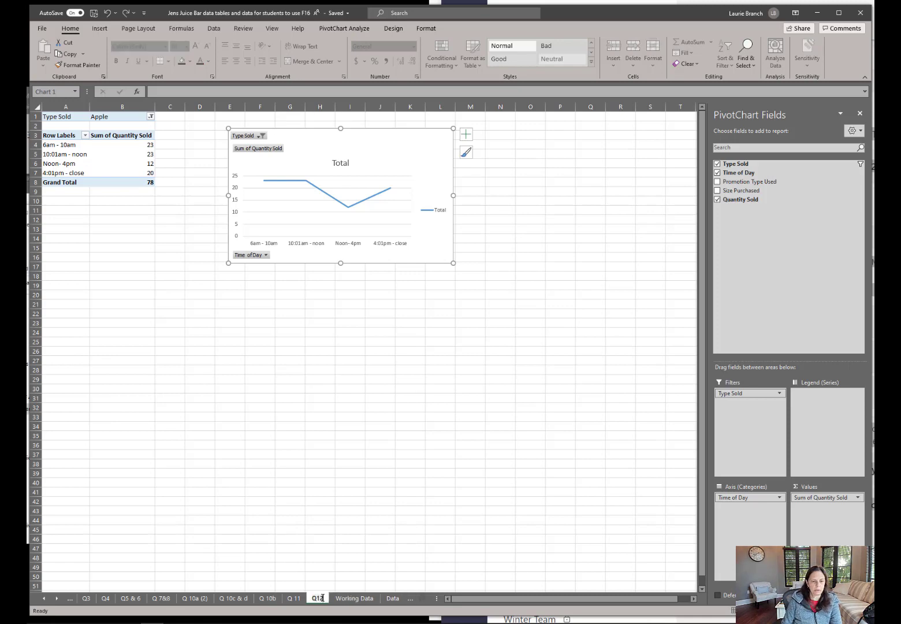
{"action": "left_click", "coordinate": [359, 601]}
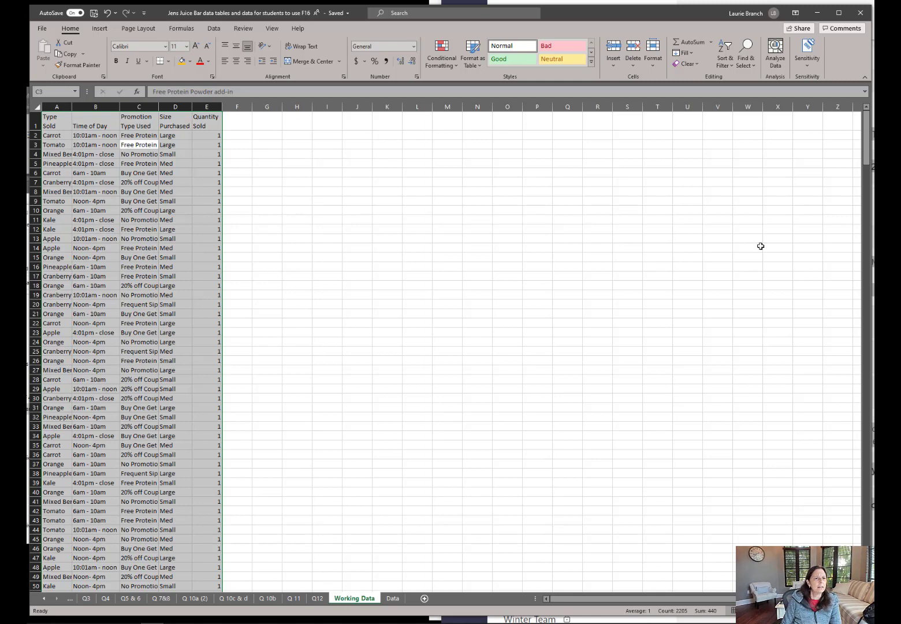
Create a pivot table from the Working Data table on a new worksheet, with Promotion Type Used as rows and Quantity Sold summed as values.
{"action": "left_click", "coordinate": [155, 264]}
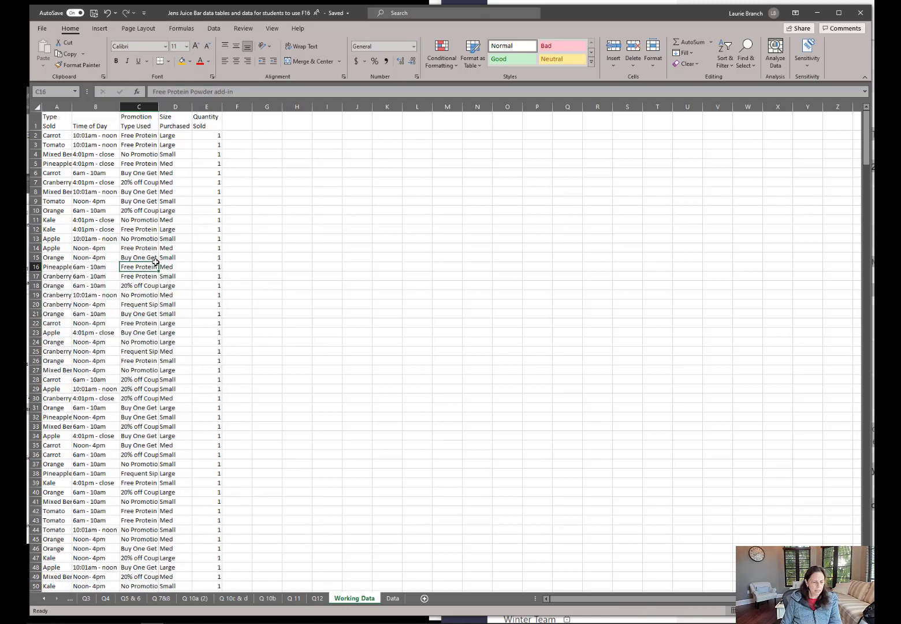
{"action": "key", "text": "ctrl+a"}
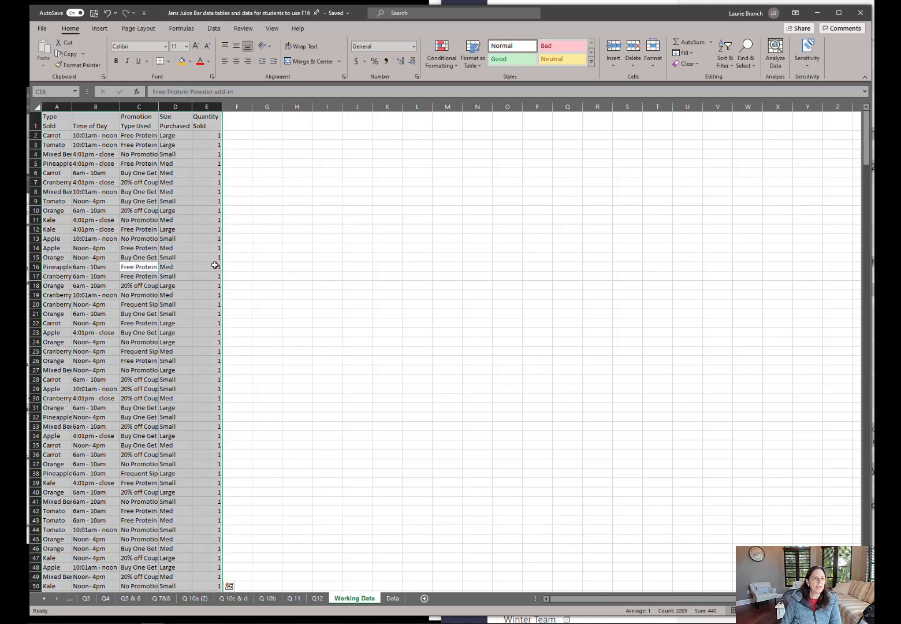
{"action": "left_click", "coordinate": [99, 28]}
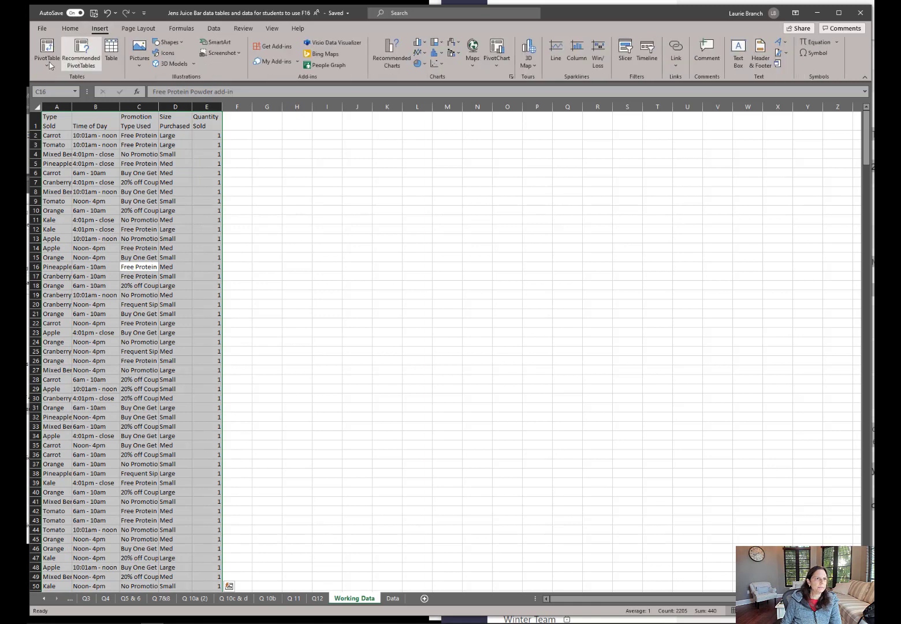
{"action": "left_click", "coordinate": [47, 53]}
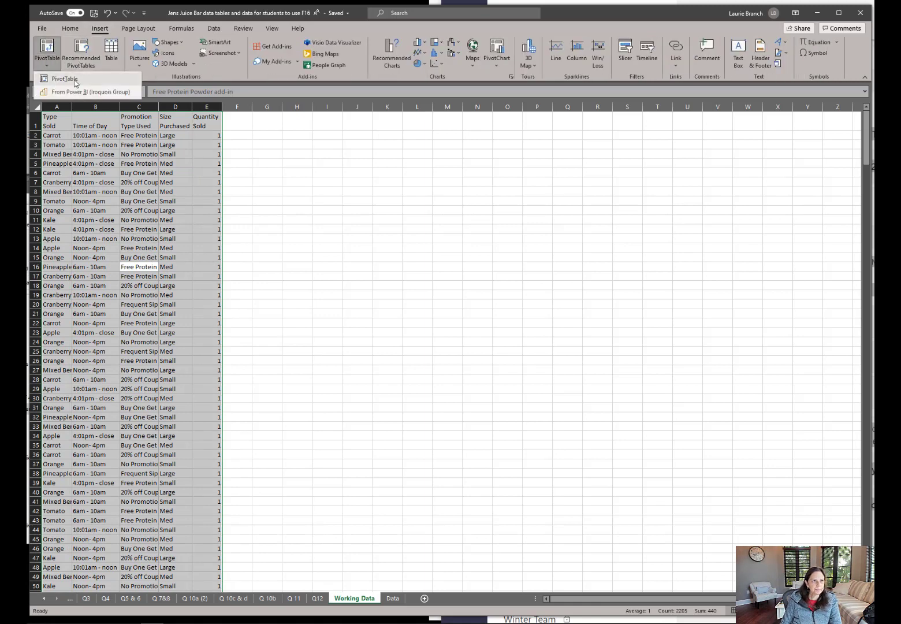
{"action": "left_click", "coordinate": [64, 78]}
{"action": "left_click", "coordinate": [294, 304]}
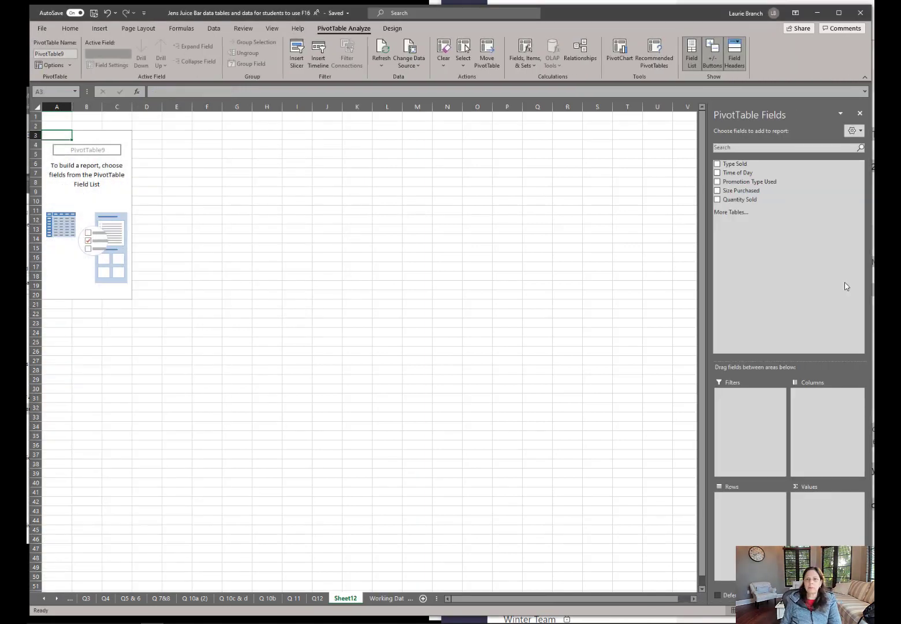
{"action": "left_click_drag", "start_coordinate": [751, 181], "coordinate": [756, 508]}
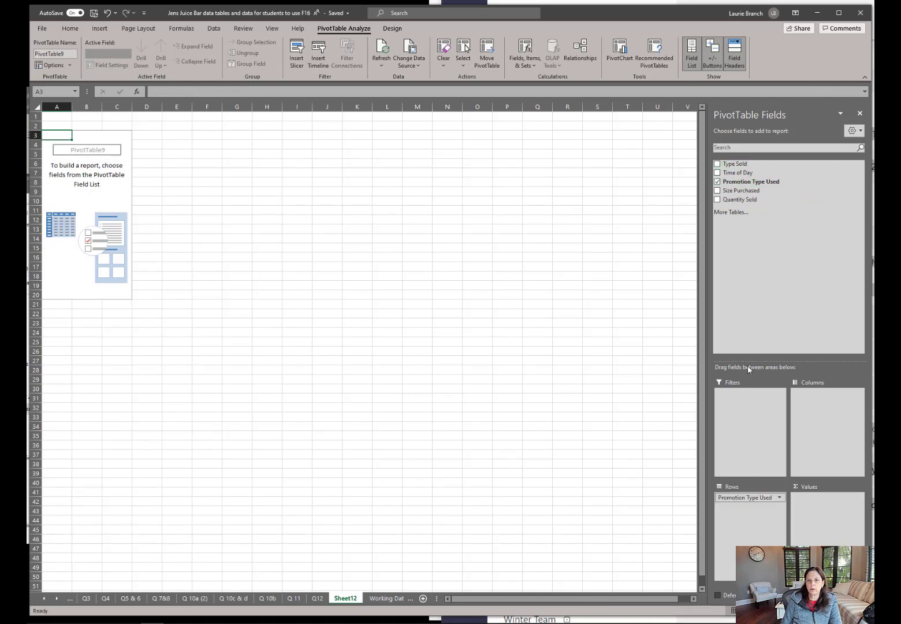
{"action": "left_click_drag", "start_coordinate": [740, 199], "coordinate": [810, 515]}
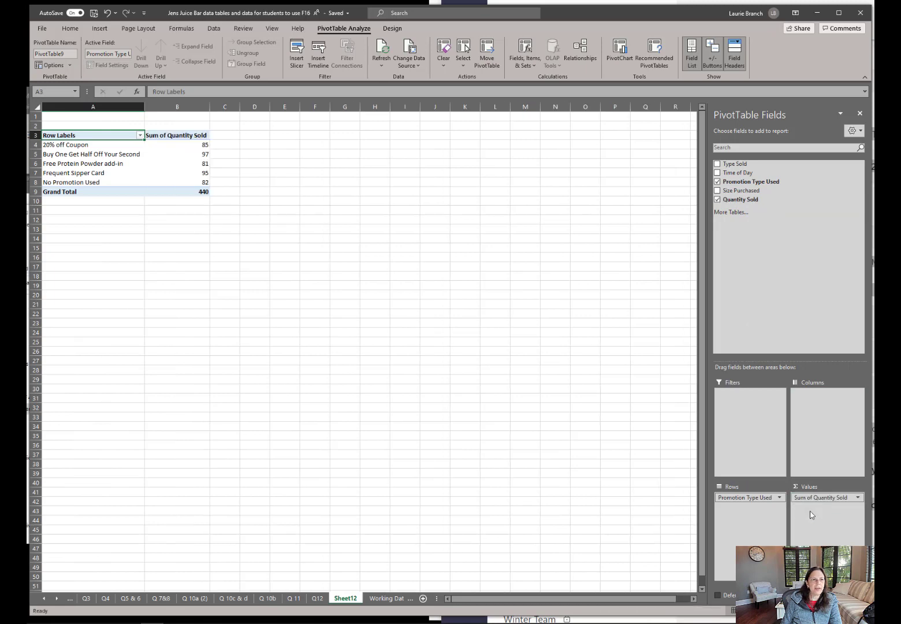
Insert a Clustered Column chart of the promotion pivot table and place it just beside the table.
{"action": "left_click", "coordinate": [127, 146]}
{"action": "left_click", "coordinate": [99, 29]}
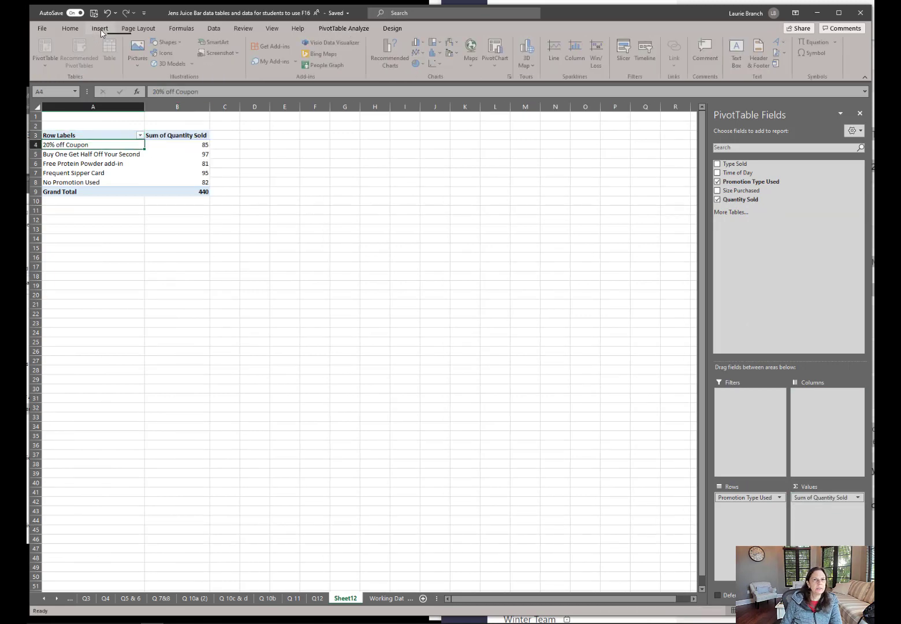
{"action": "left_click", "coordinate": [392, 54]}
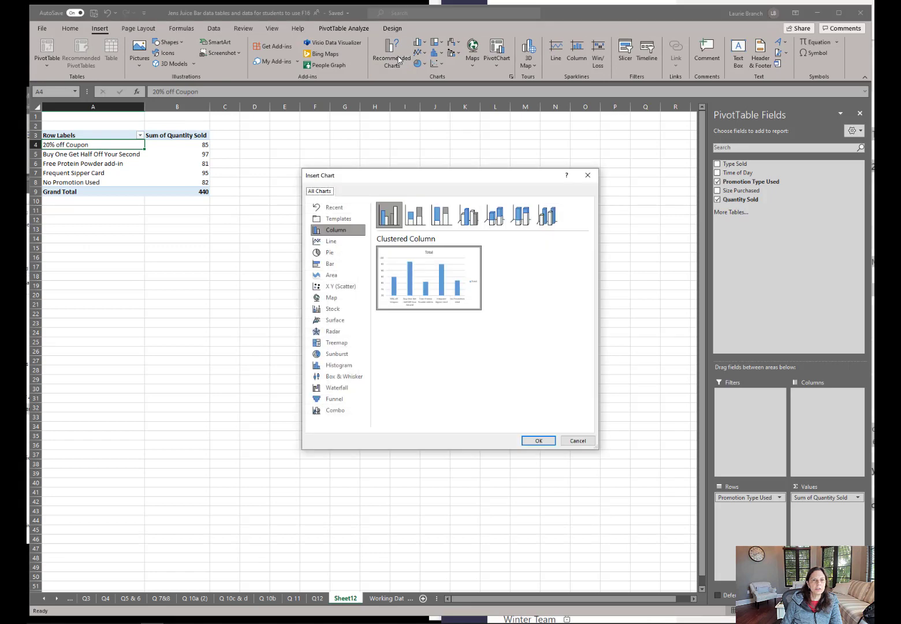
{"action": "mouse_move", "coordinate": [429, 296]}
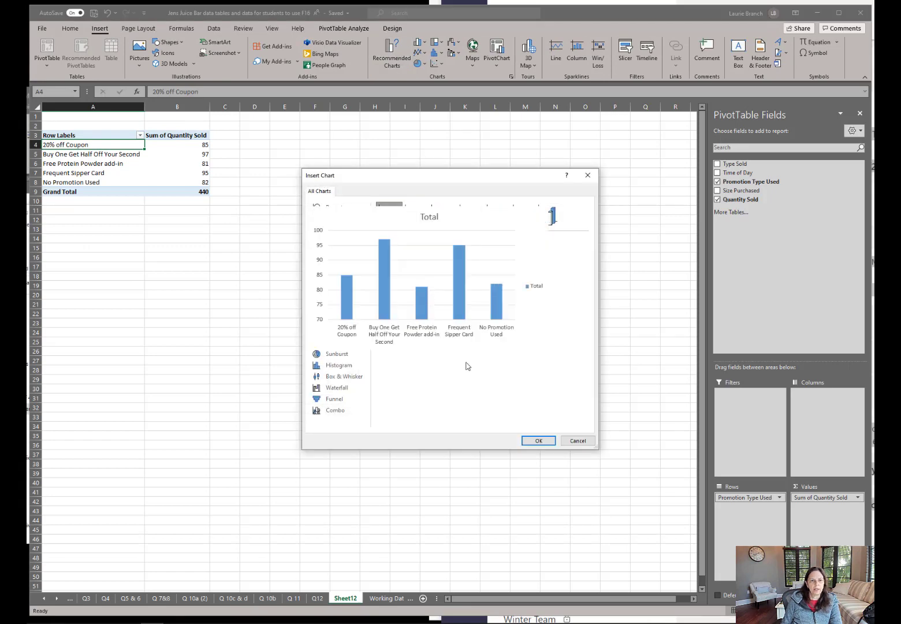
{"action": "left_click", "coordinate": [538, 440]}
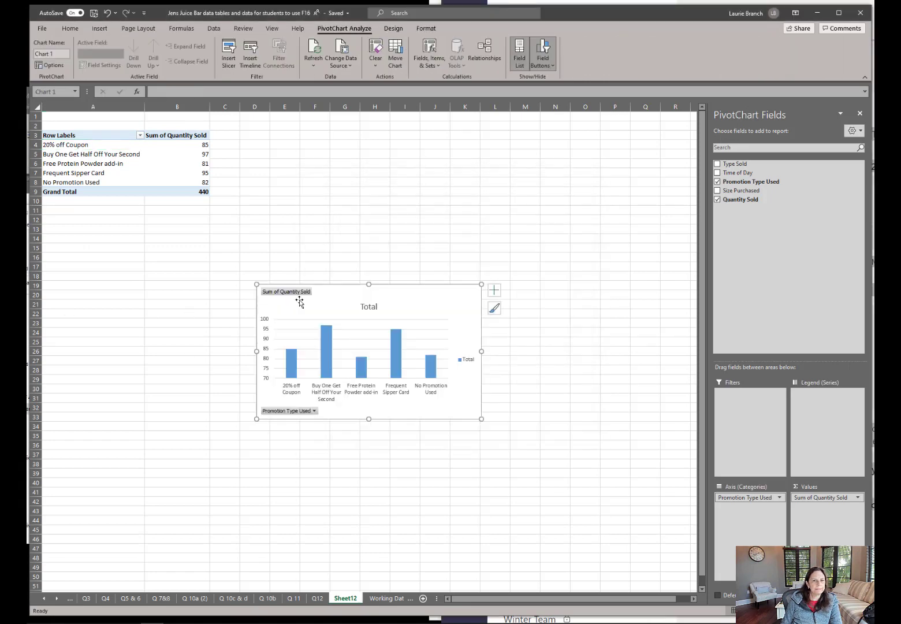
{"action": "left_click_drag", "start_coordinate": [384, 301], "coordinate": [407, 133]}
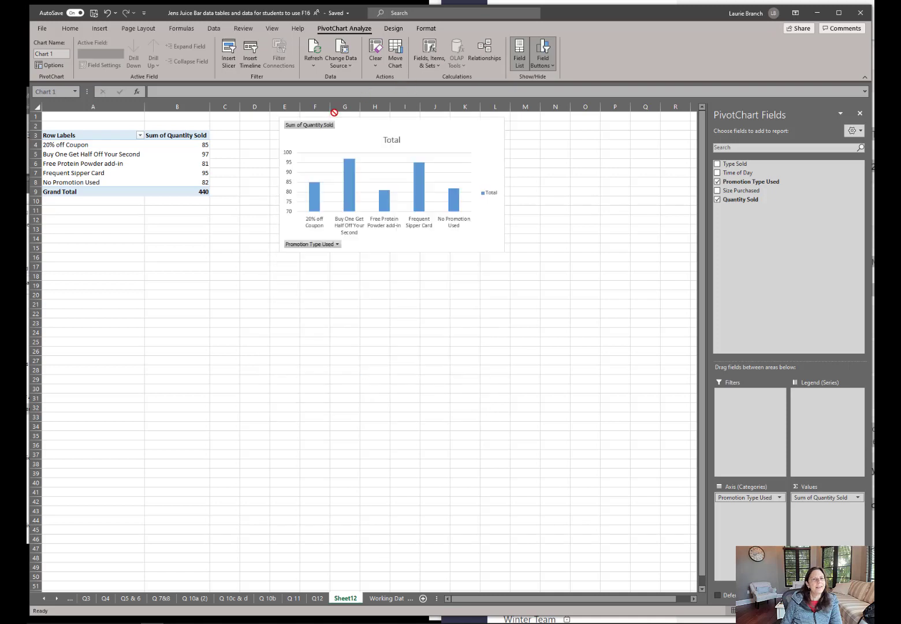
{"action": "left_click_drag", "start_coordinate": [334, 112], "coordinate": [362, 144]}
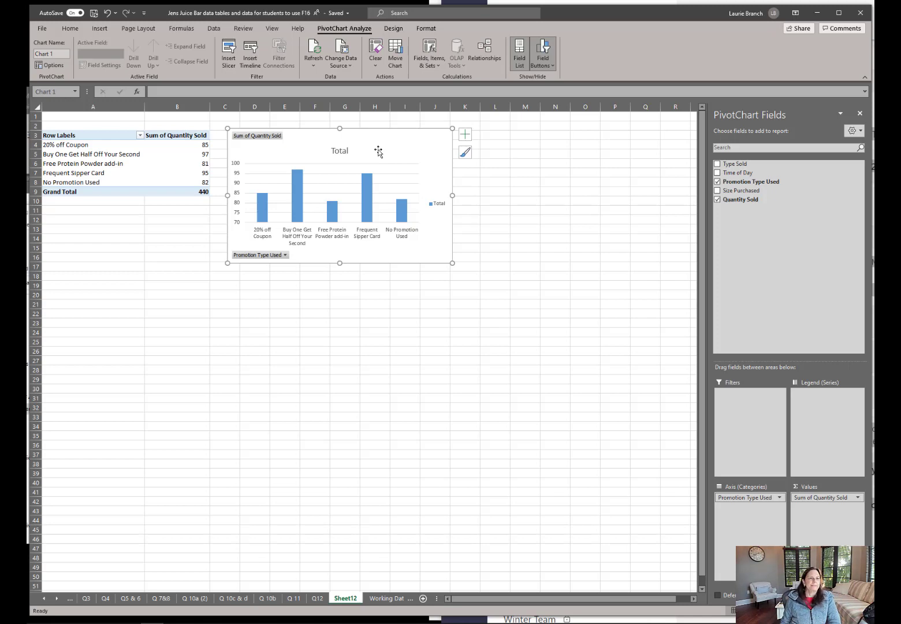
Rename the promotion pivot sheet as "Q13".
{"action": "double_click", "coordinate": [351, 600]}
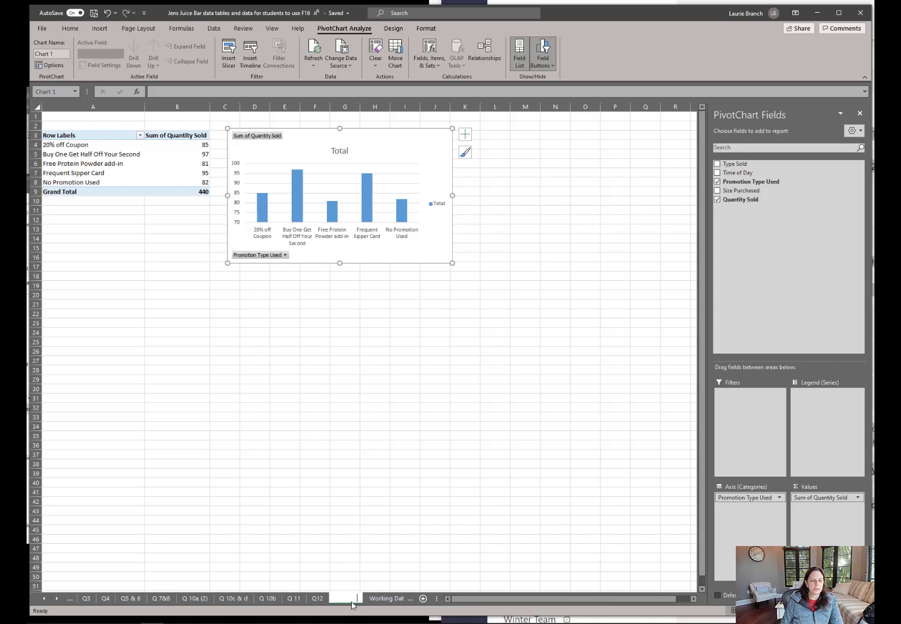
{"action": "type", "text": "Q13"}
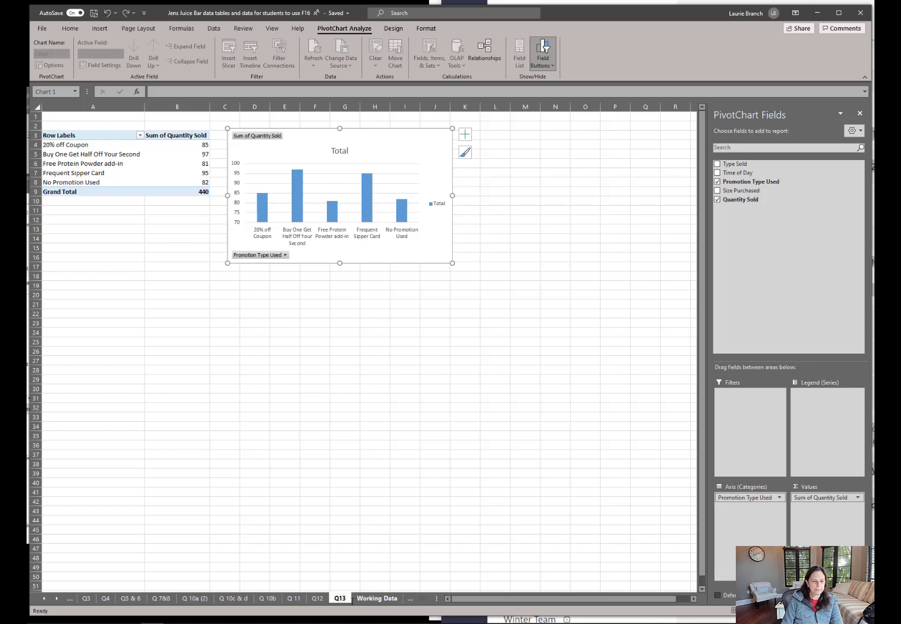
{"action": "key", "text": "Return"}
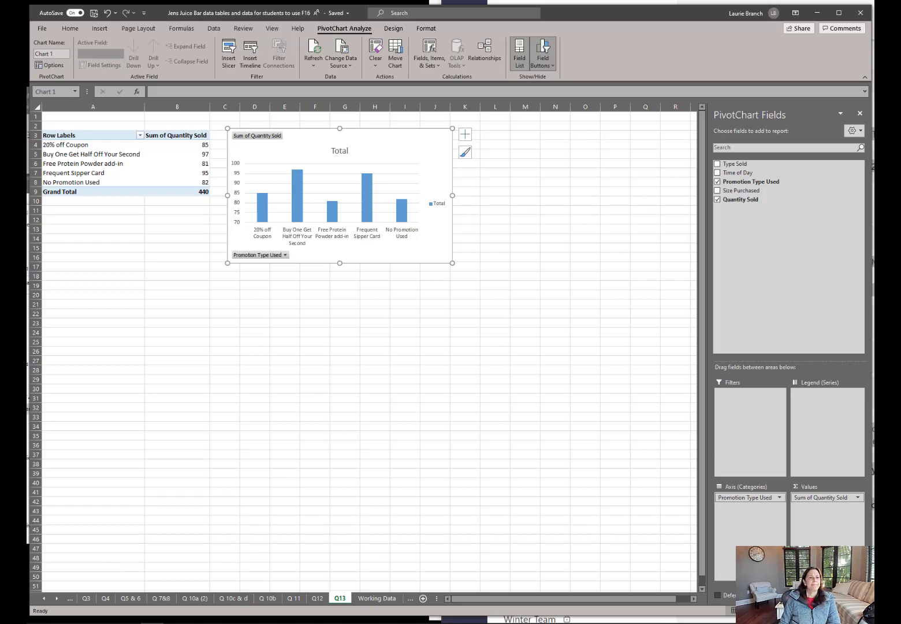
Create a new-sheet pivot table from the Working Data table with Size Purchased as rows, Time of Day as columns and Quantity Sold summed.
{"action": "left_click", "coordinate": [376, 598]}
{"action": "left_click", "coordinate": [173, 182]}
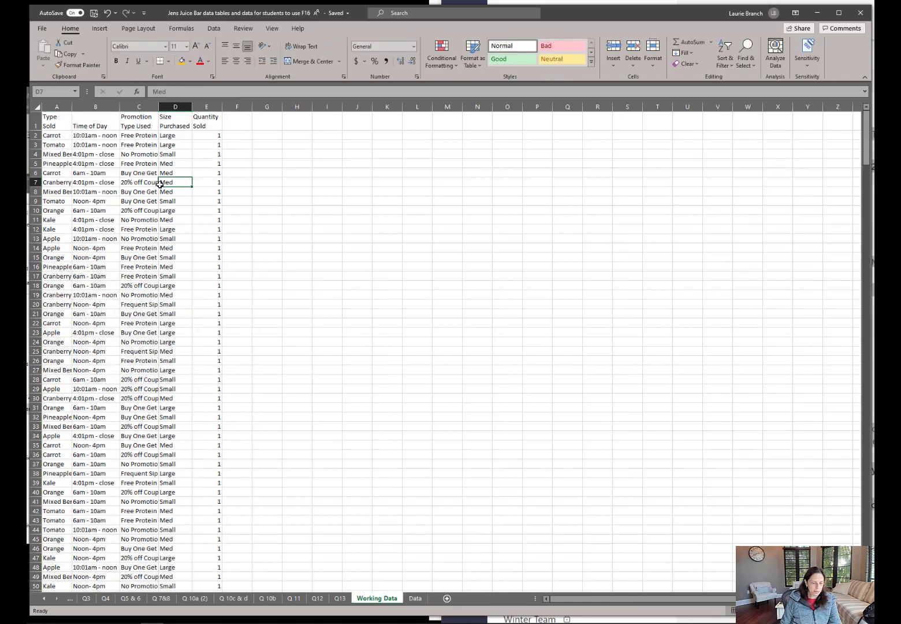
{"action": "key", "text": "ctrl+a"}
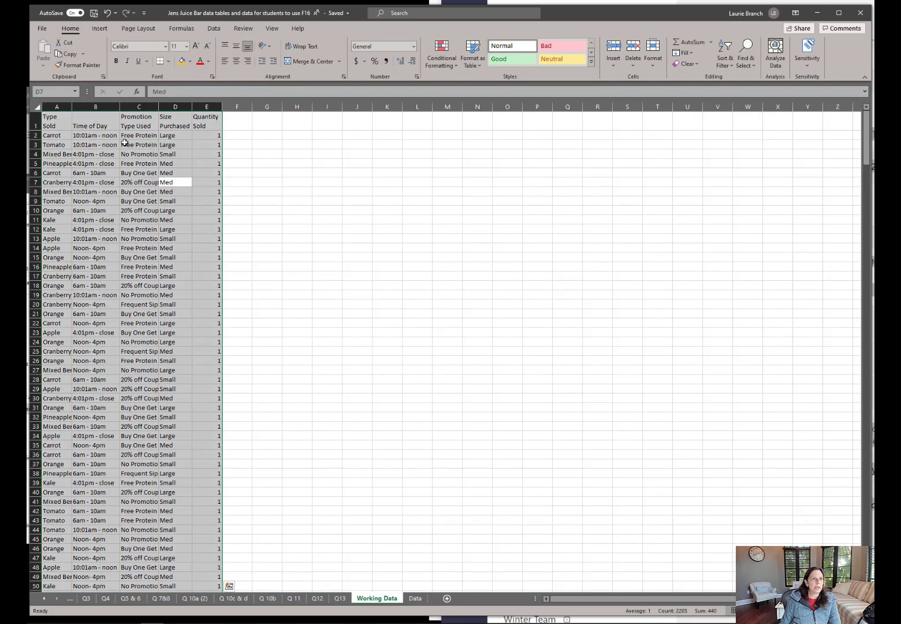
{"action": "left_click", "coordinate": [99, 28]}
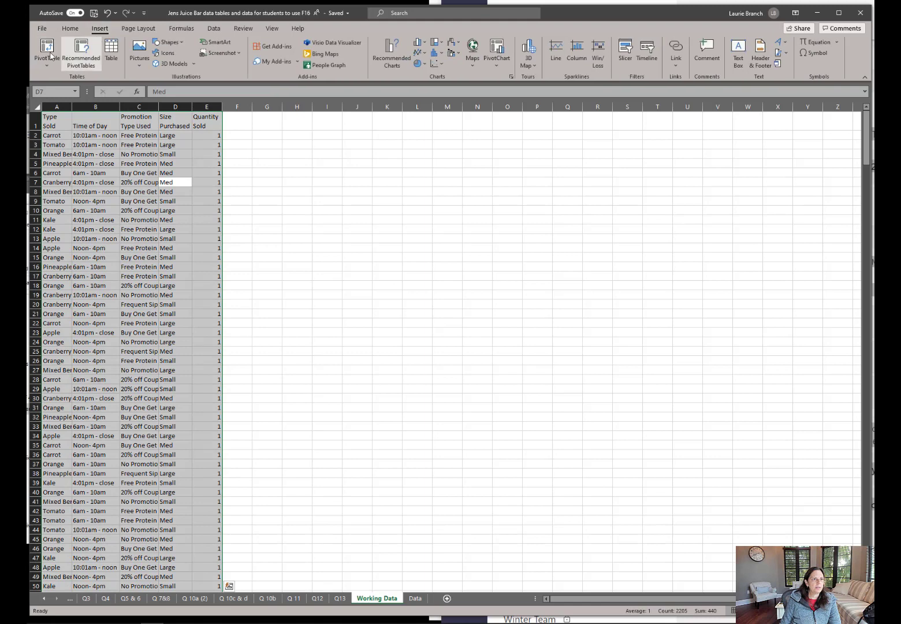
{"action": "left_click", "coordinate": [47, 51]}
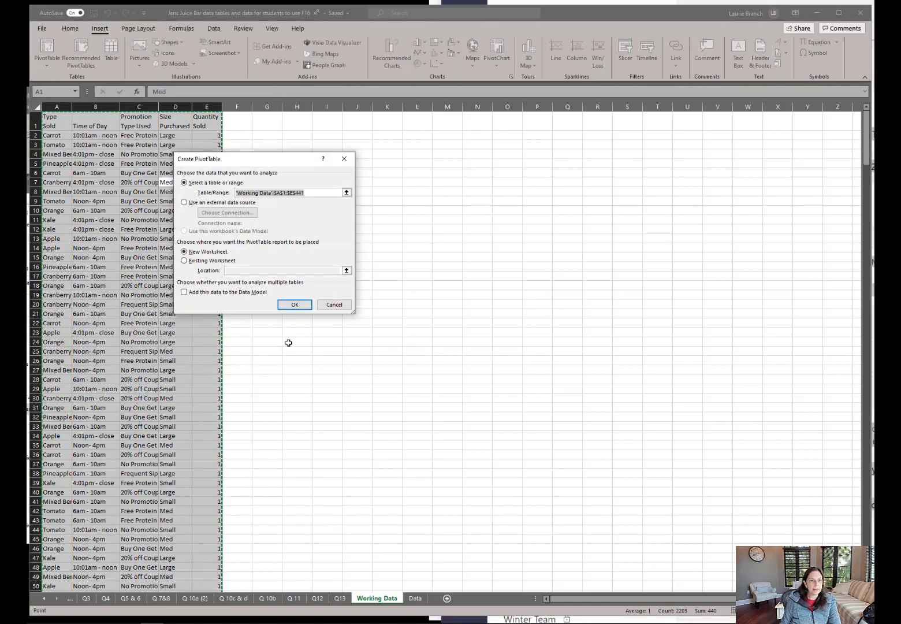
{"action": "left_click", "coordinate": [299, 306]}
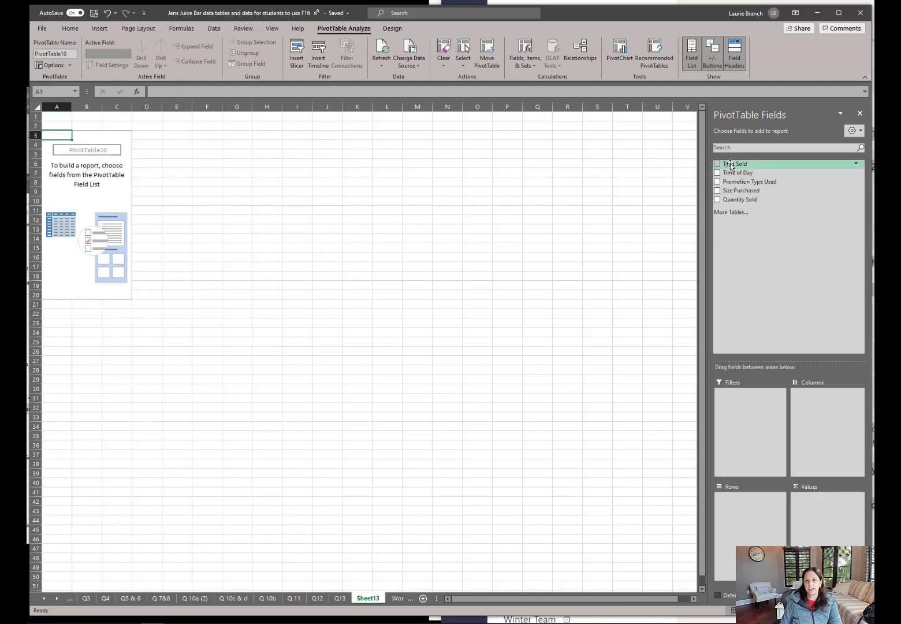
{"action": "left_click_drag", "start_coordinate": [751, 200], "coordinate": [816, 511]}
{"action": "left_click_drag", "start_coordinate": [748, 173], "coordinate": [815, 412]}
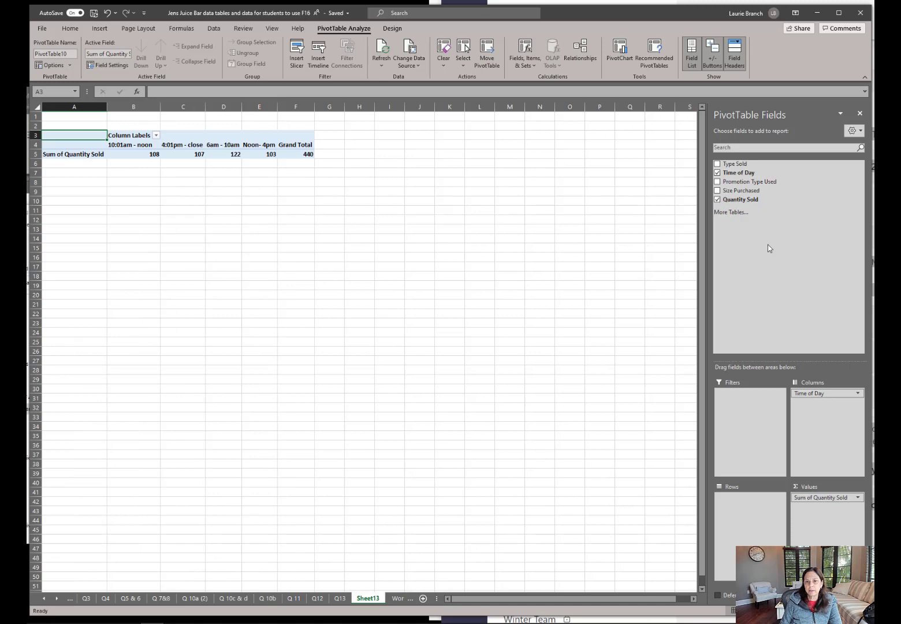
{"action": "left_click_drag", "start_coordinate": [752, 195], "coordinate": [740, 525]}
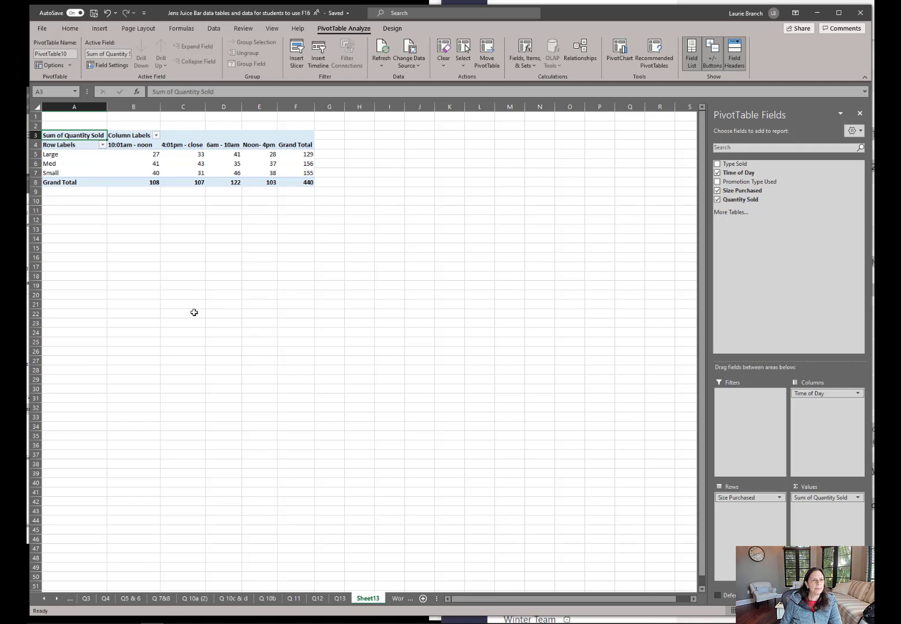
Insert a Clustered Column chart of the size and time-of-day pivot table and move it beside the table.
{"action": "left_click", "coordinate": [193, 155]}
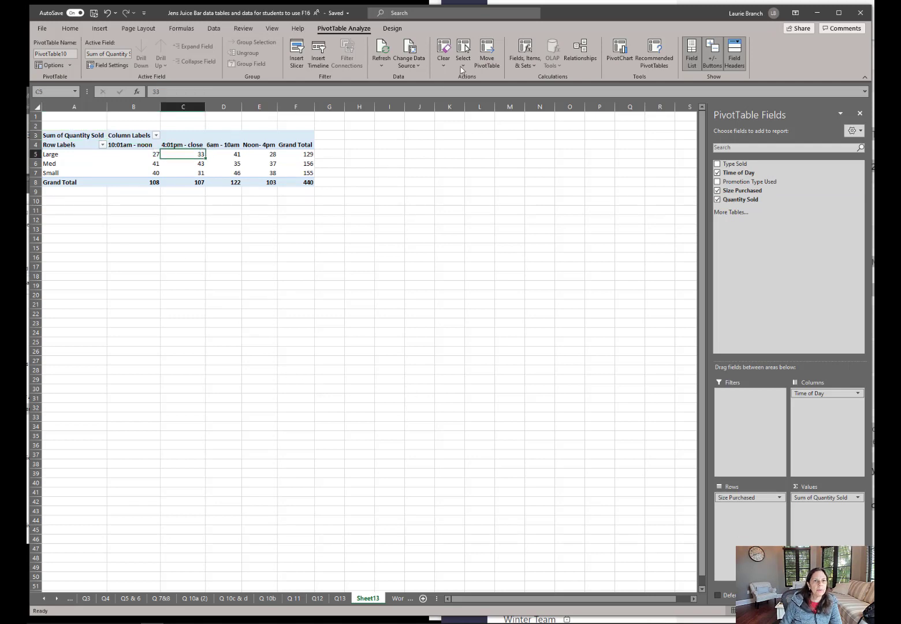
{"action": "left_click", "coordinate": [101, 29]}
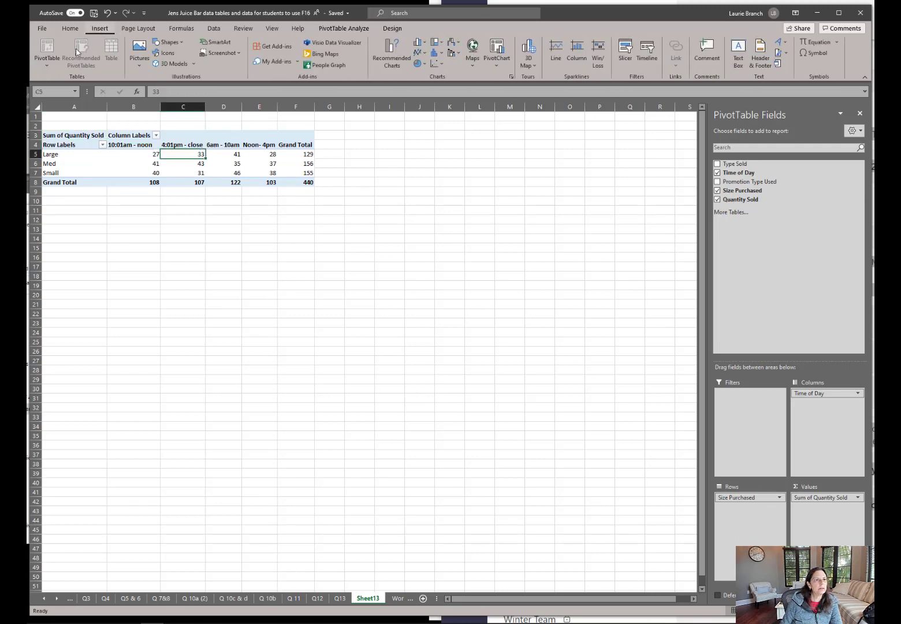
{"action": "left_click", "coordinate": [392, 61]}
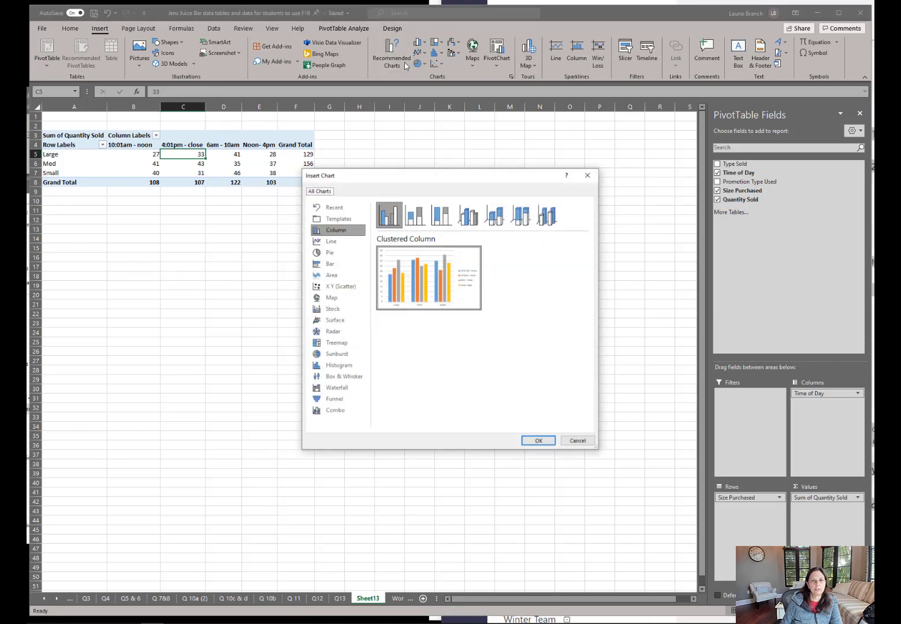
{"action": "mouse_move", "coordinate": [421, 289]}
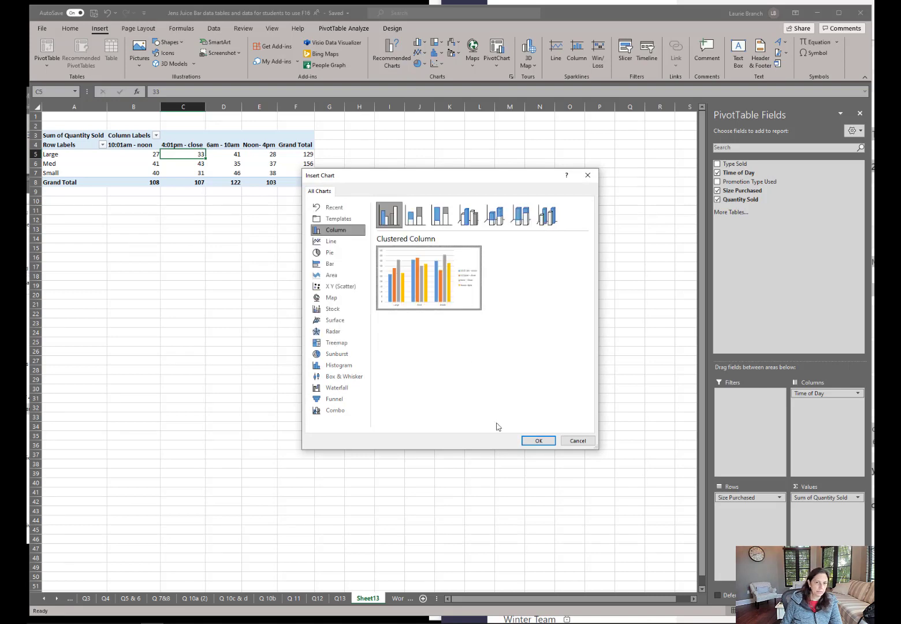
{"action": "left_click", "coordinate": [532, 440]}
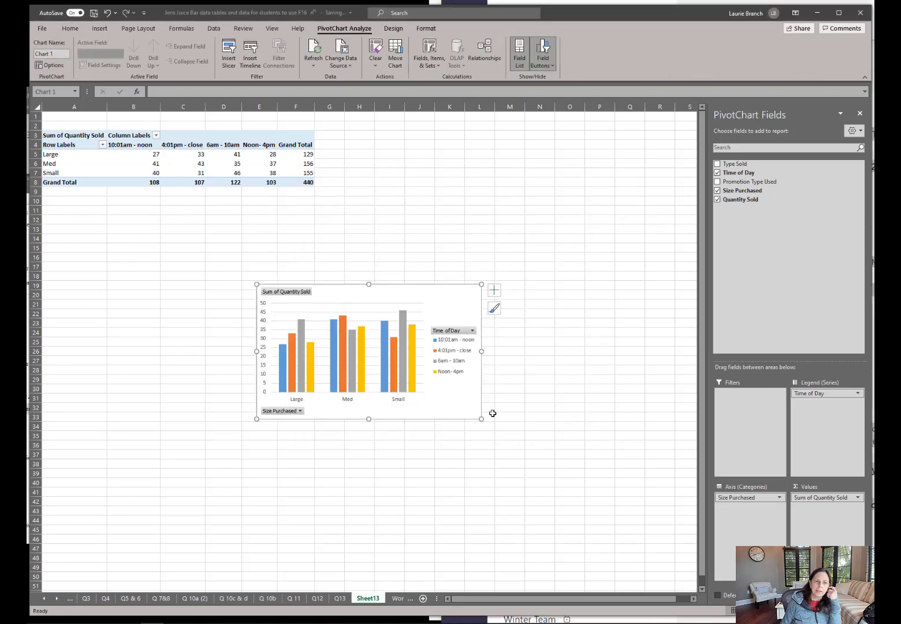
{"action": "left_click_drag", "start_coordinate": [393, 293], "coordinate": [493, 137]}
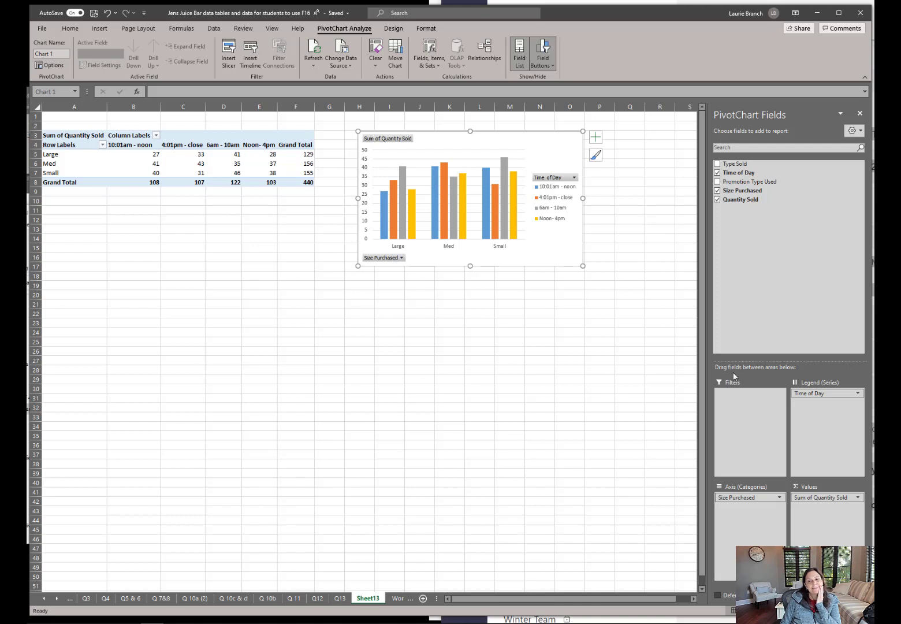
Swap the pivot chart's fields so Time of Day forms the axis categories and Size Purchased the legend series.
{"action": "left_click_drag", "start_coordinate": [730, 500], "coordinate": [751, 501]}
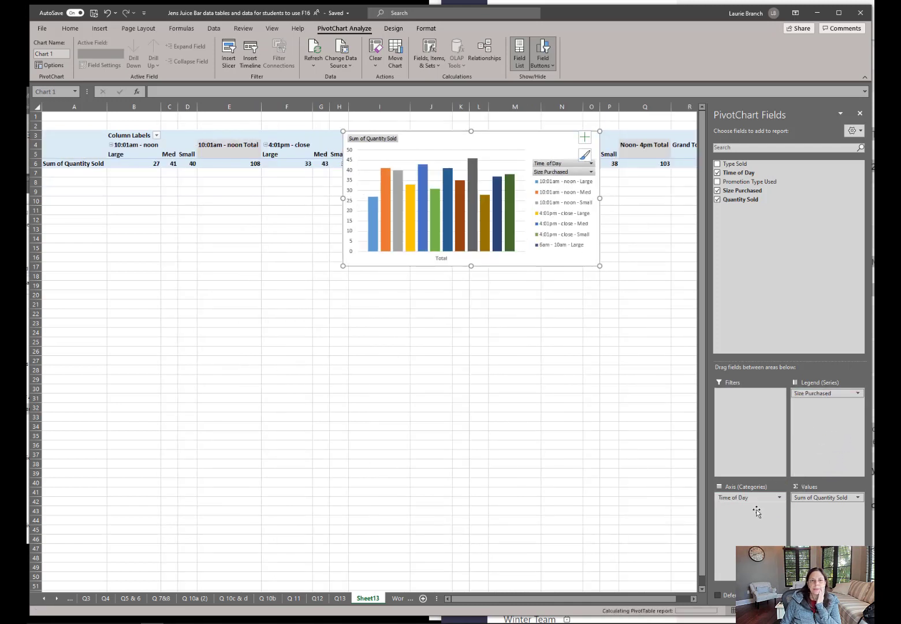